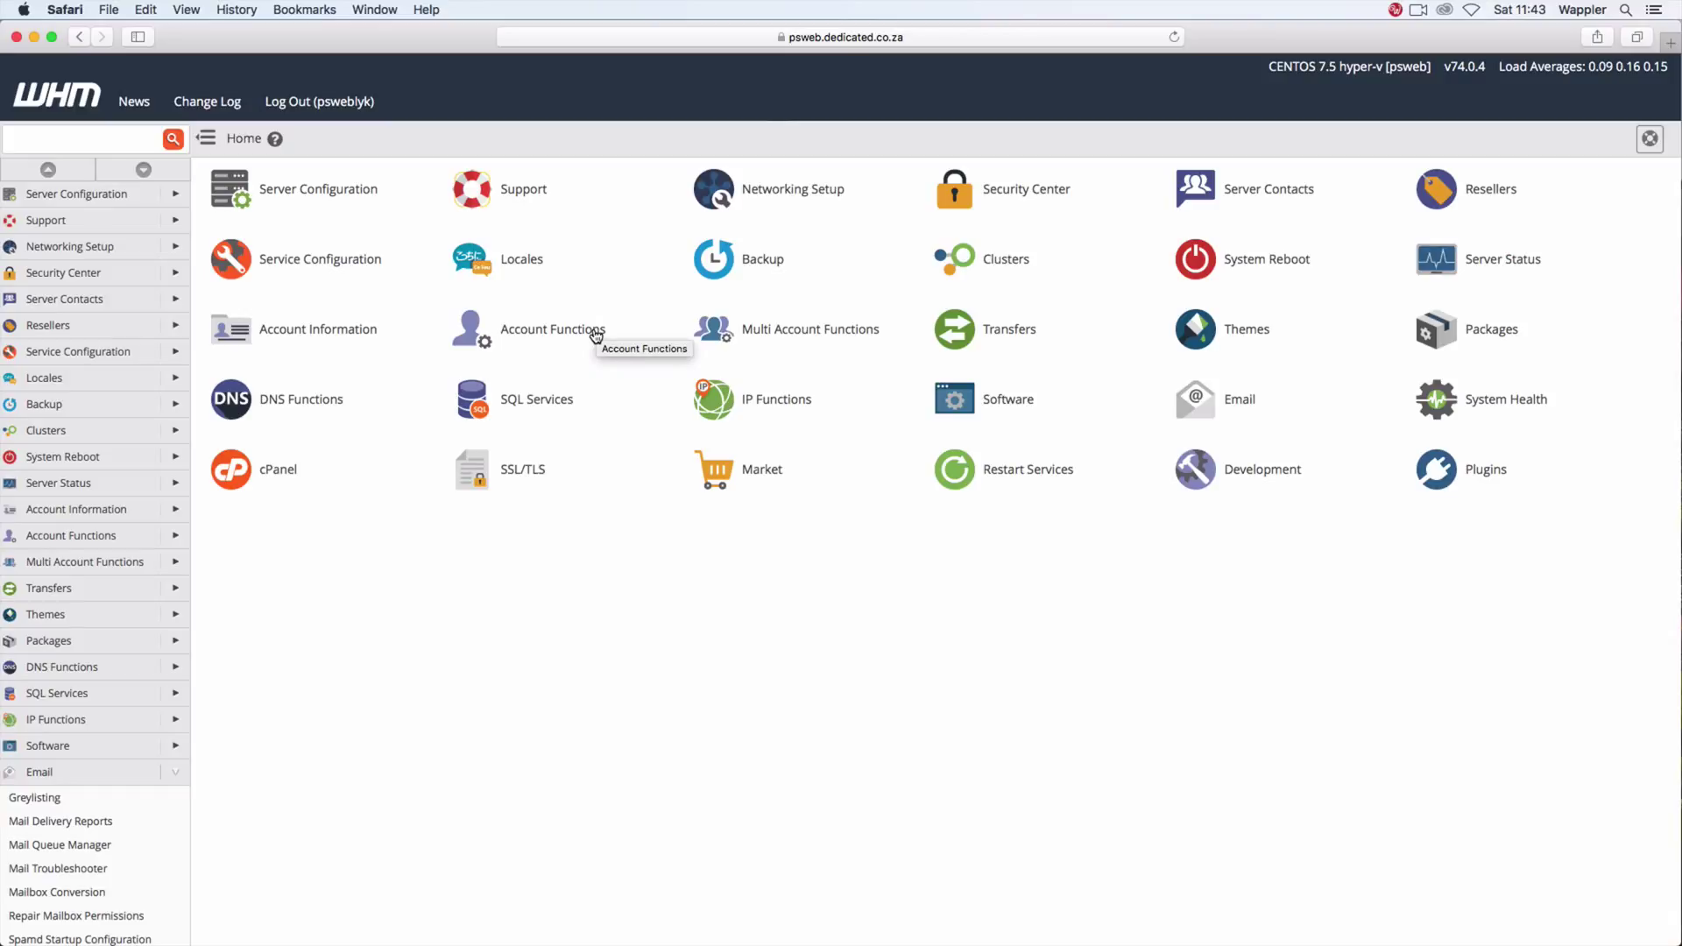
Step: Open WHM's Create a New Account form and place the cursor in the Domain field
left_click(596, 334)
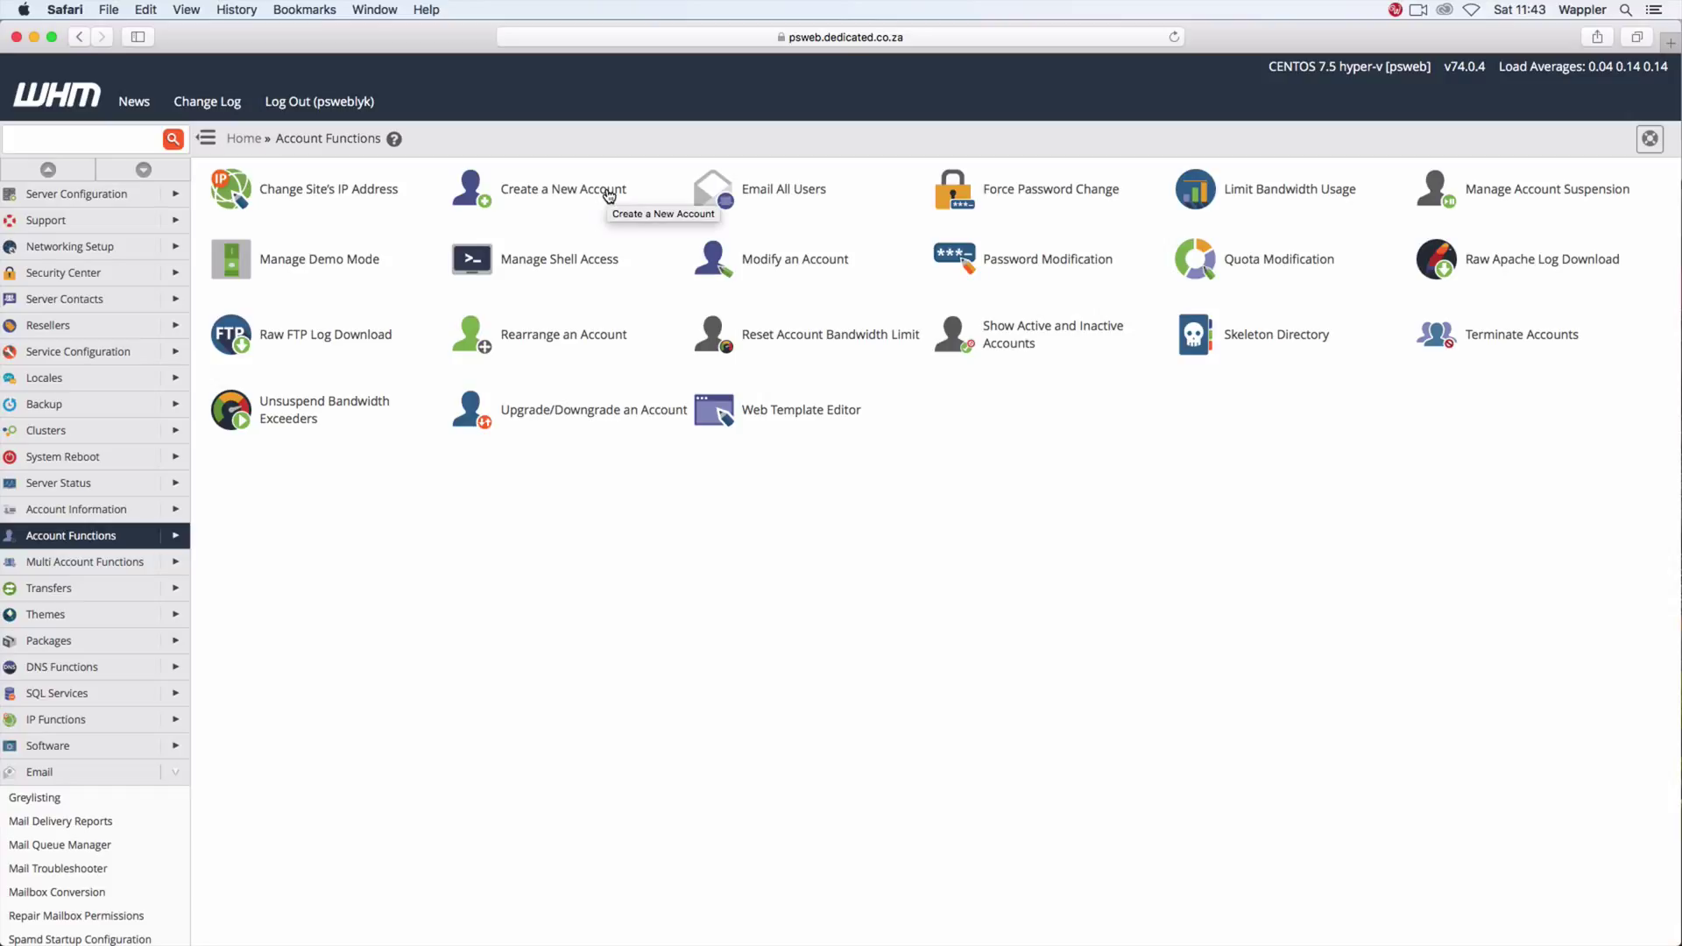
left_click(609, 193)
left_click(496, 320)
Step: Enter domain learnwappler.com, keep username learnwappler, and set a very strong password twice
type("learn")
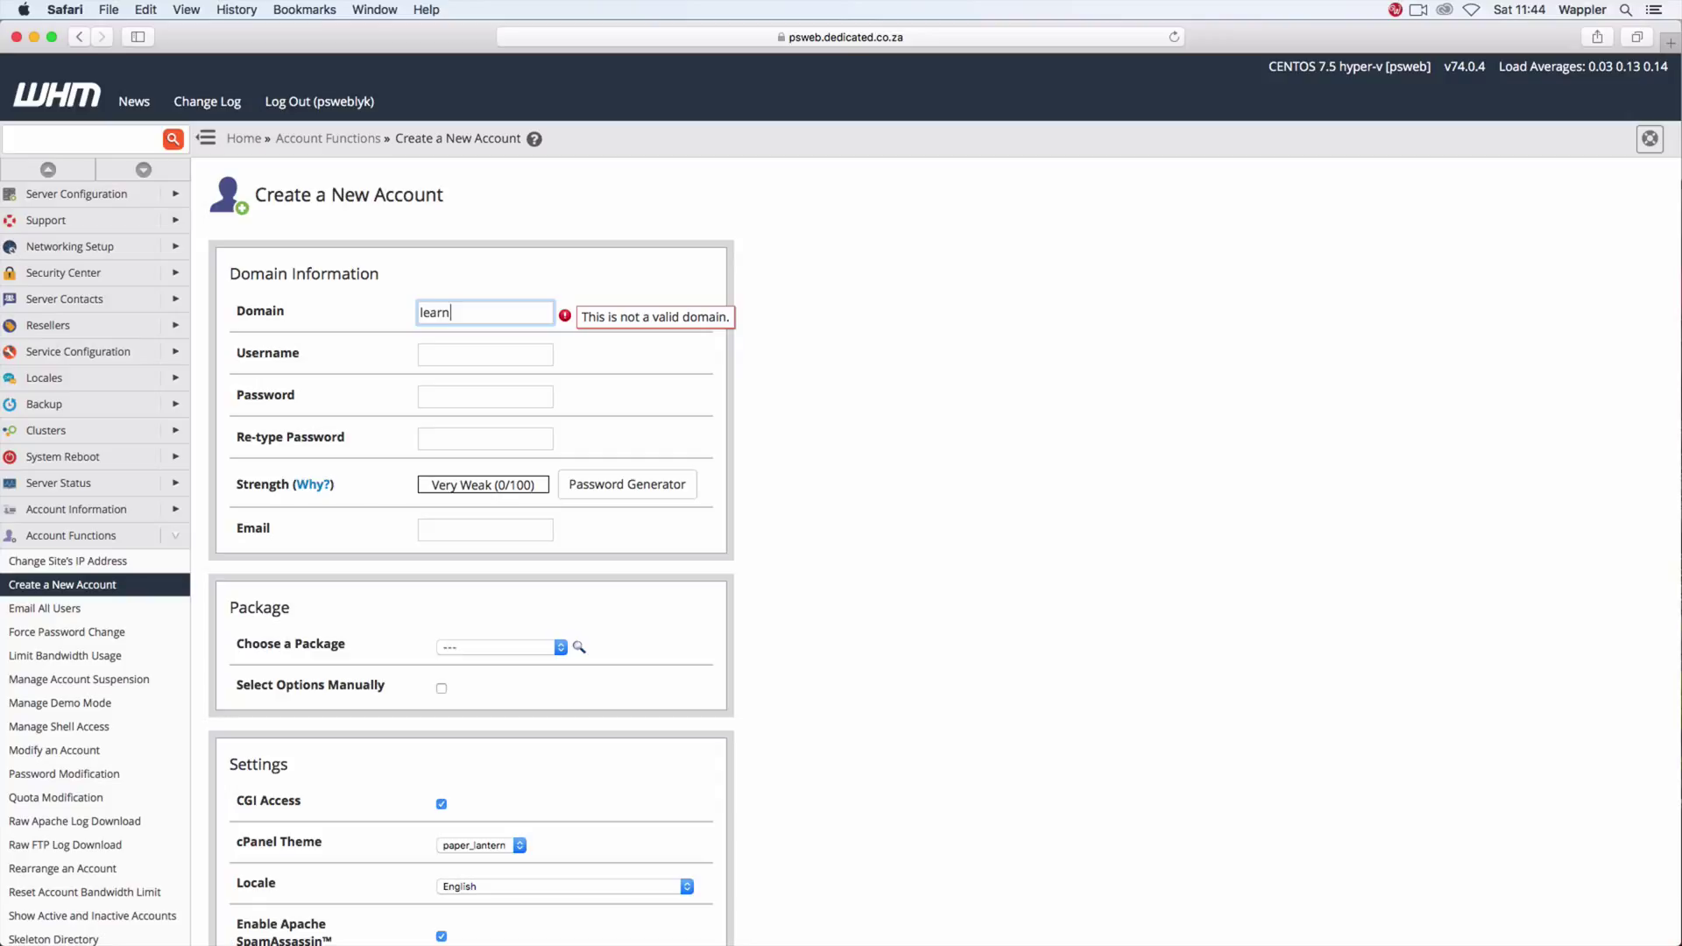
type("wappler.com")
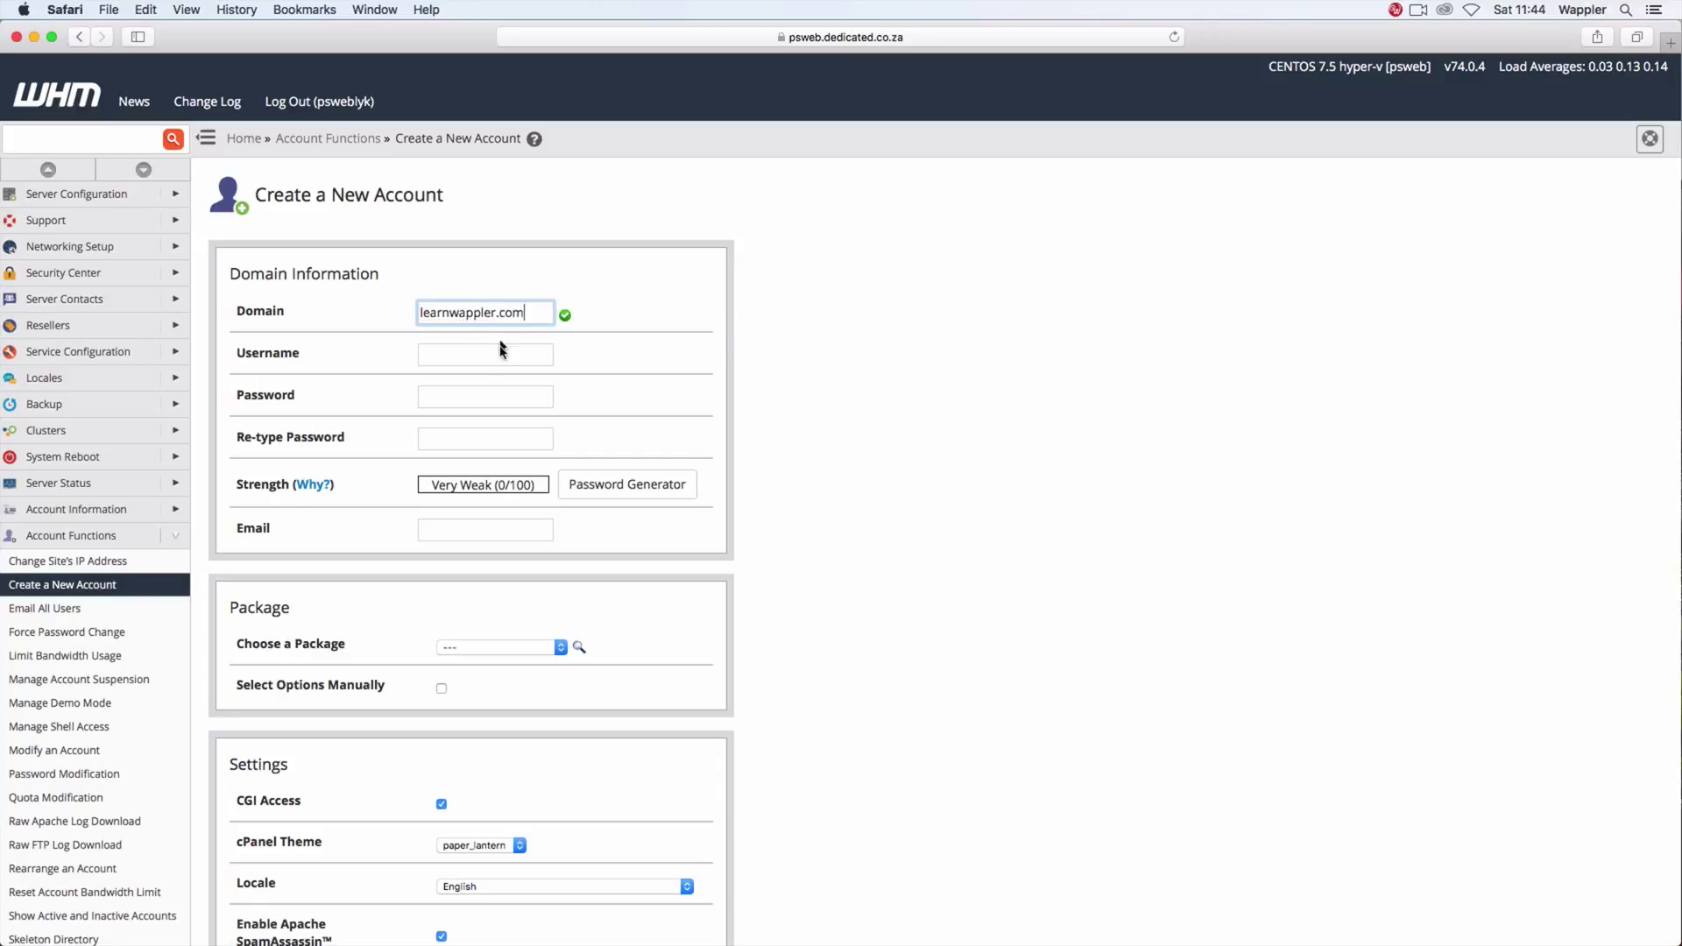
left_click(498, 354)
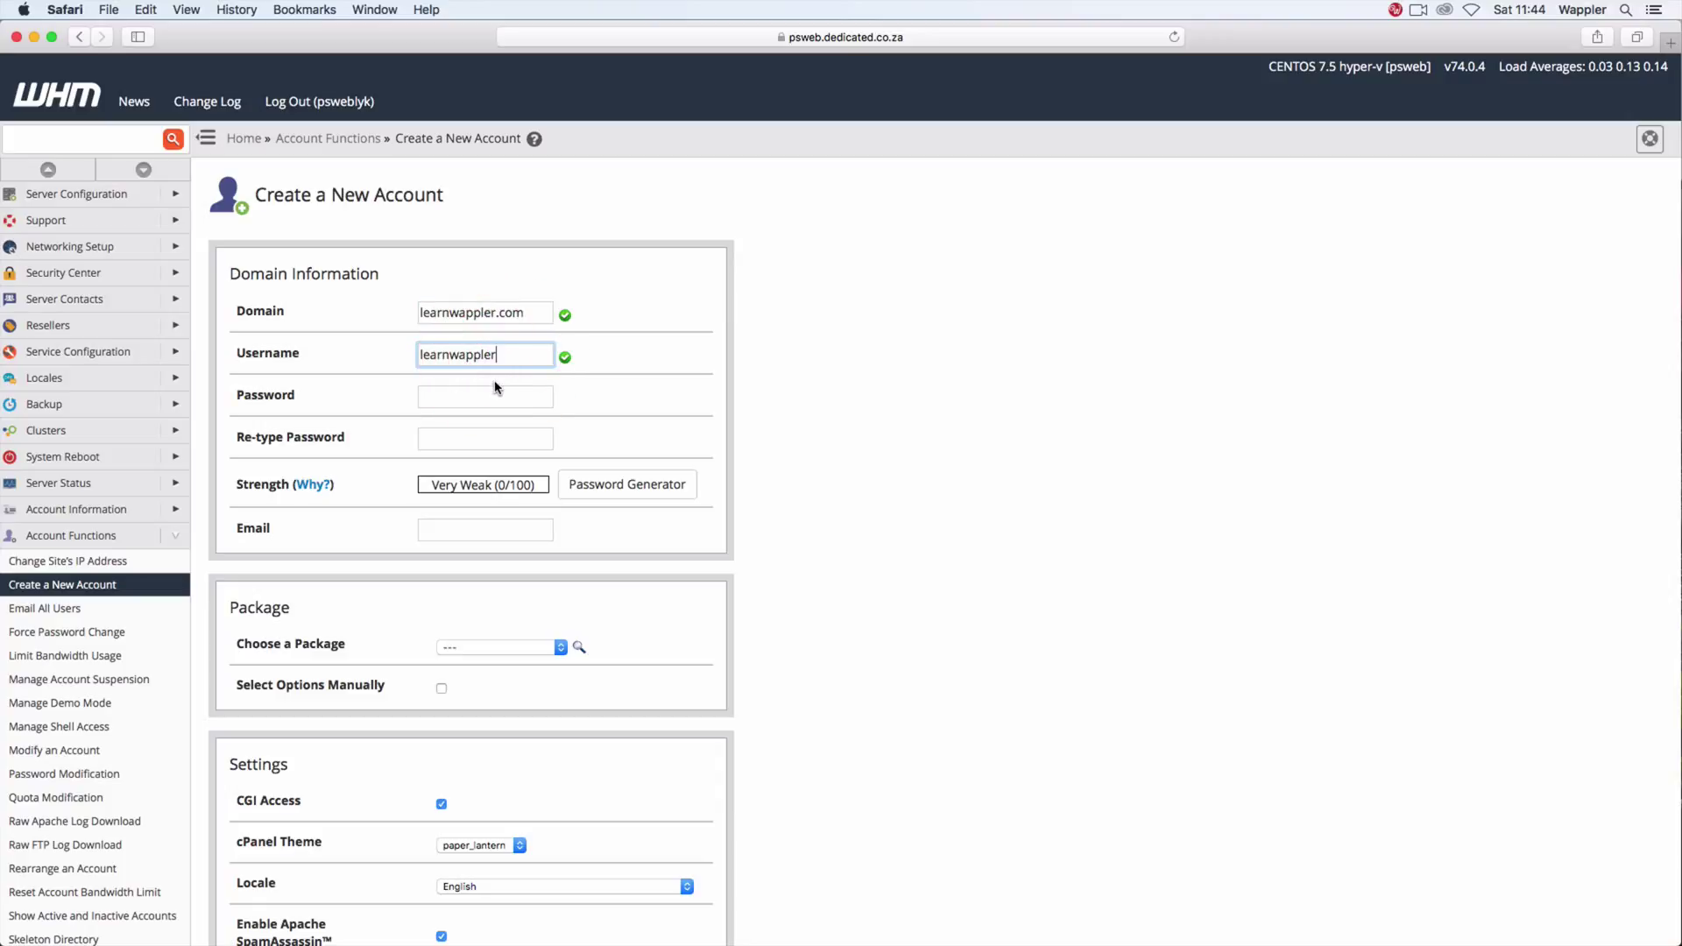
left_click(498, 390)
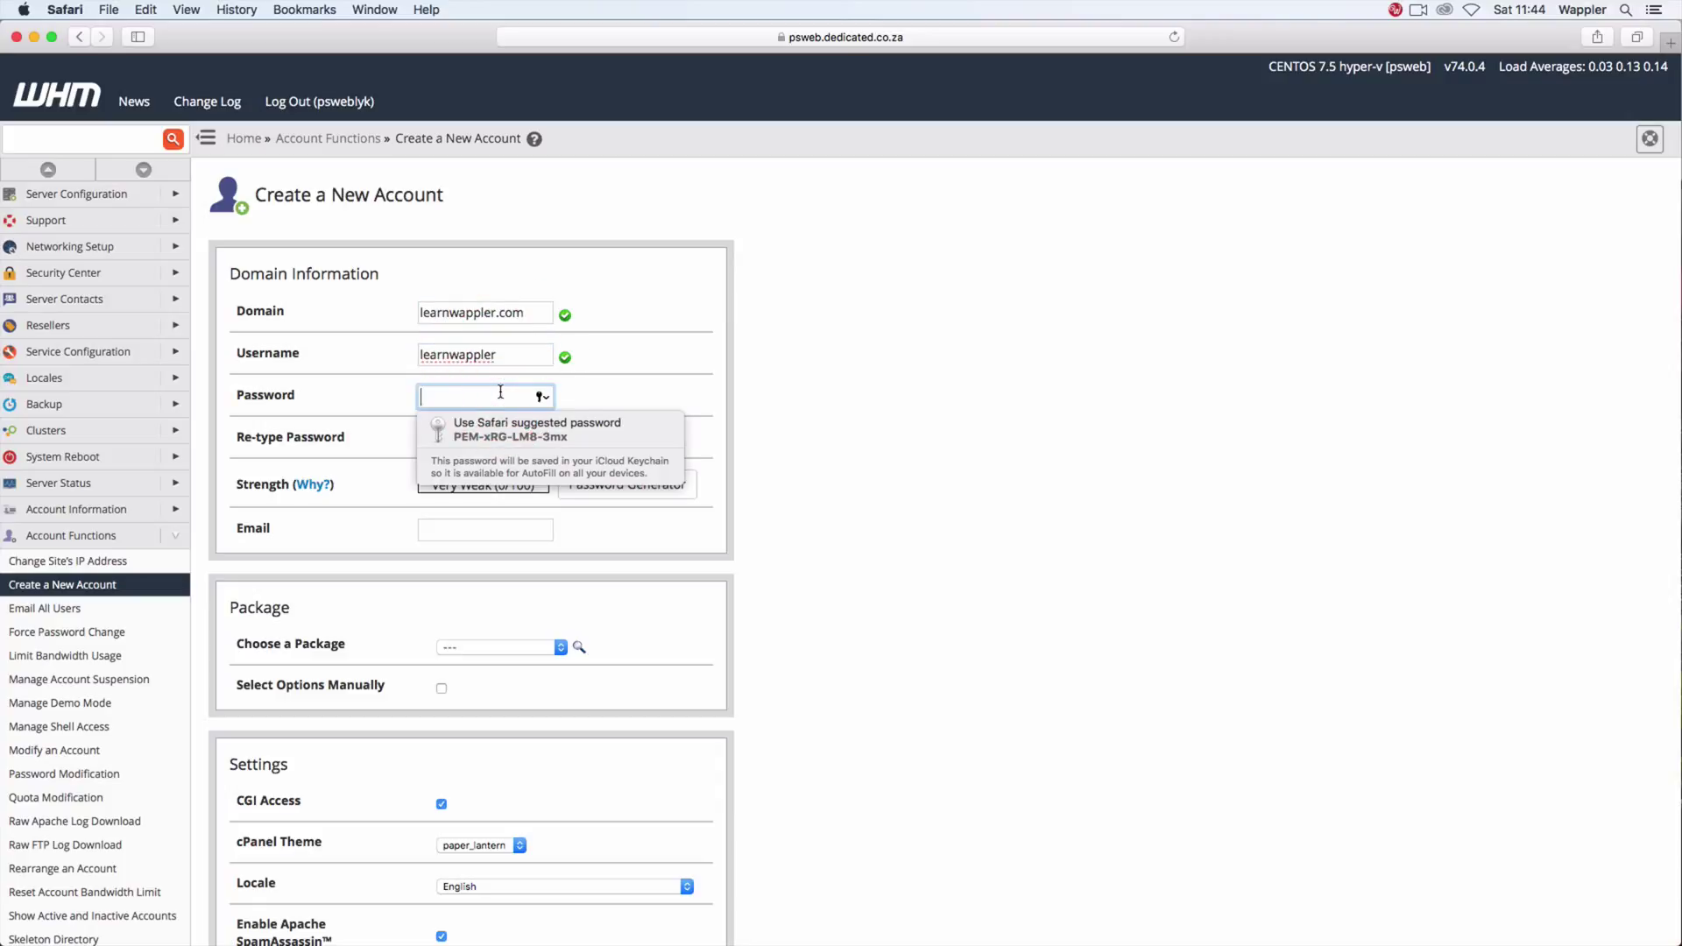
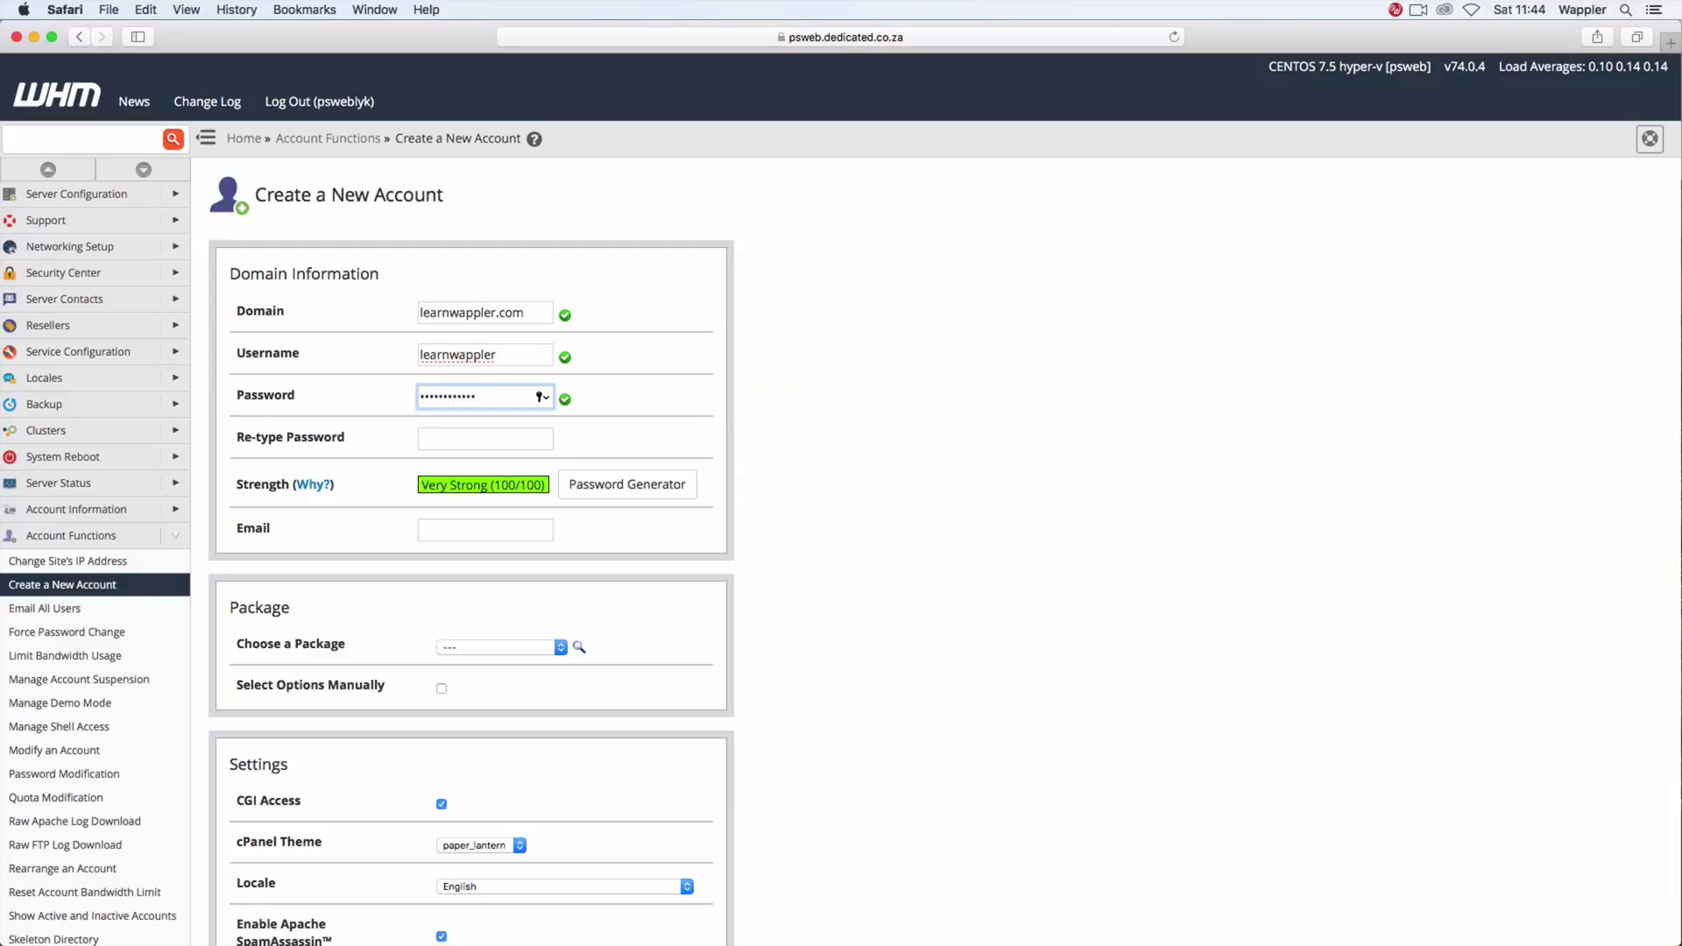
left_click(485, 438)
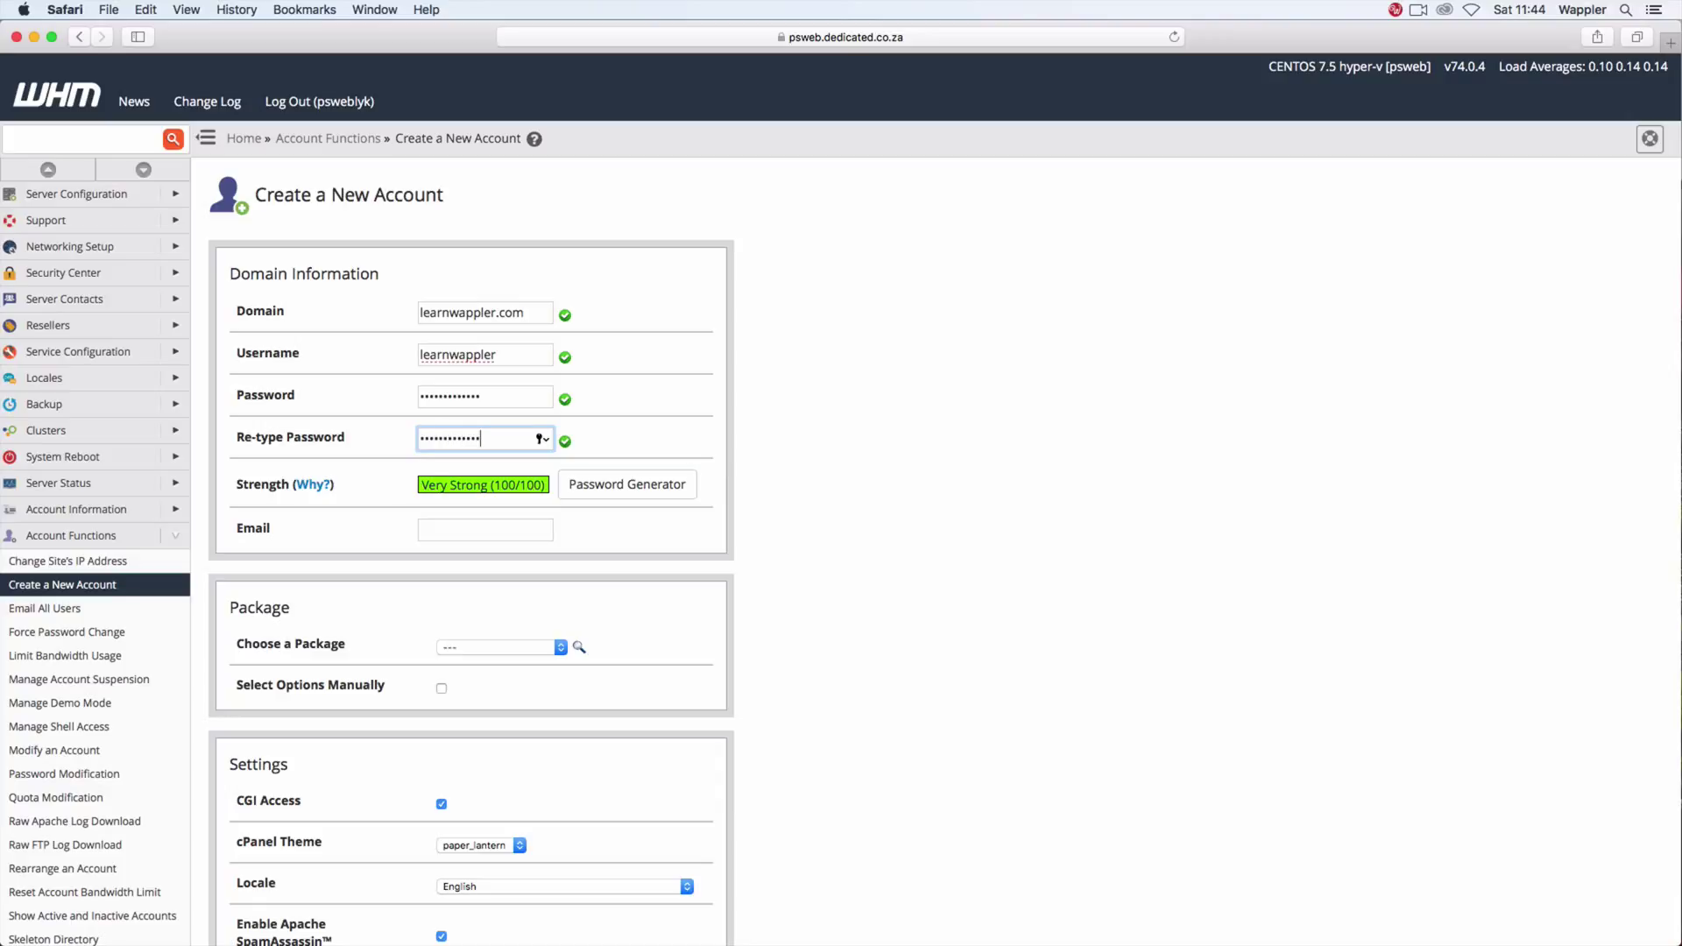
key("Tab")
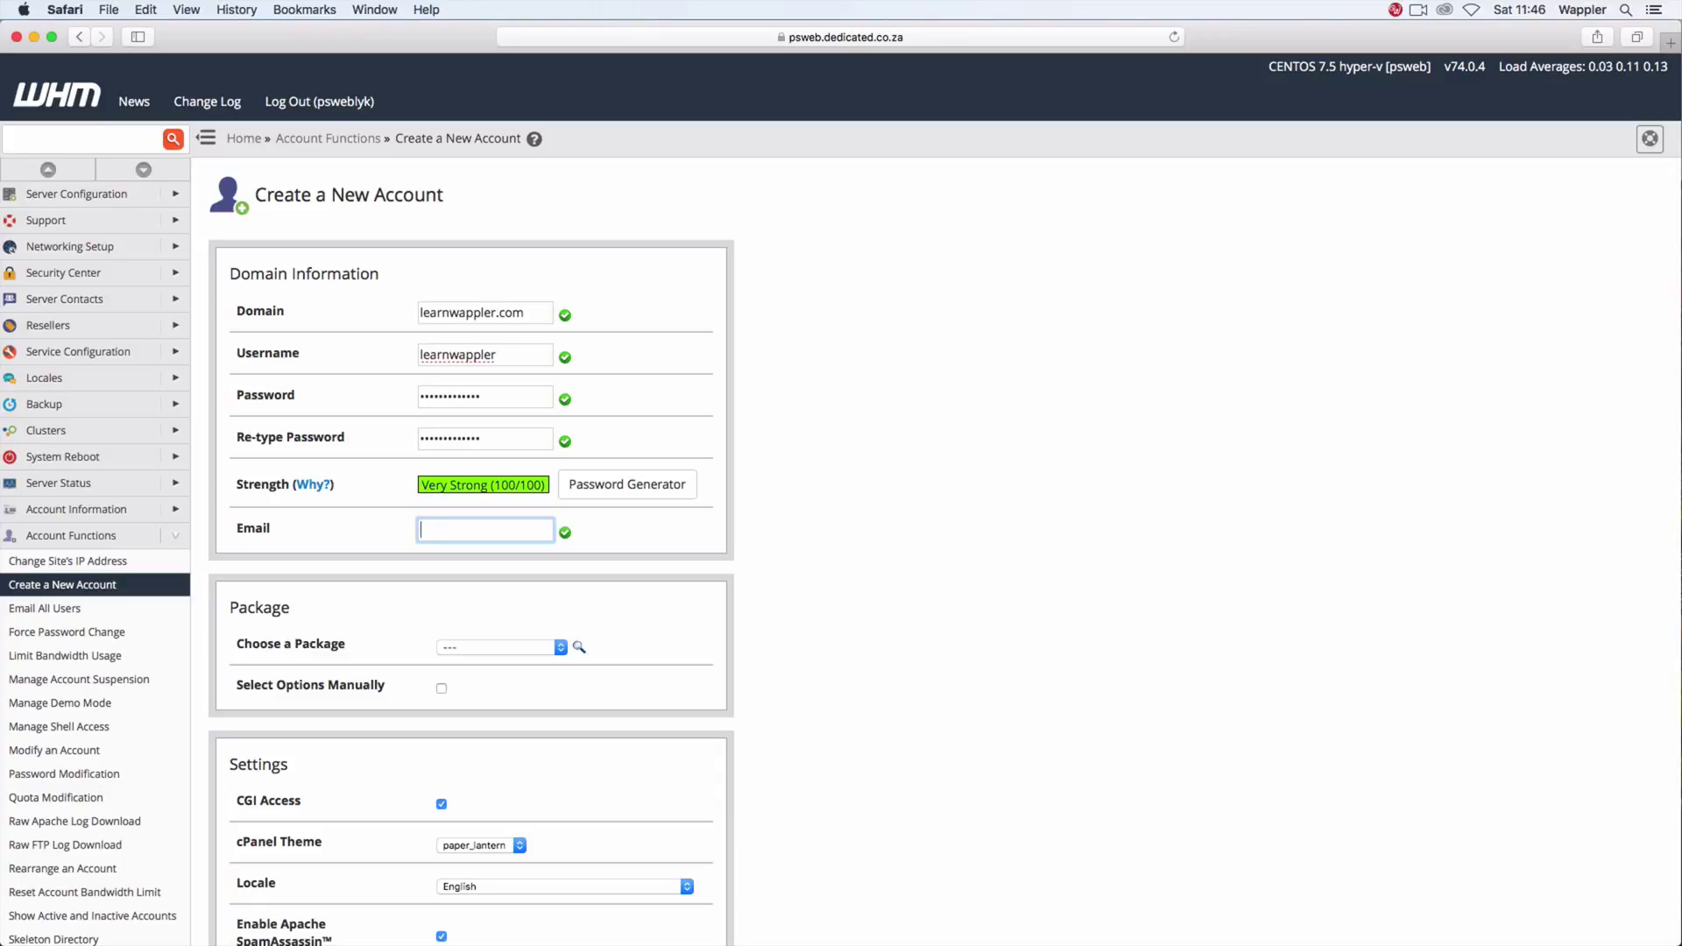
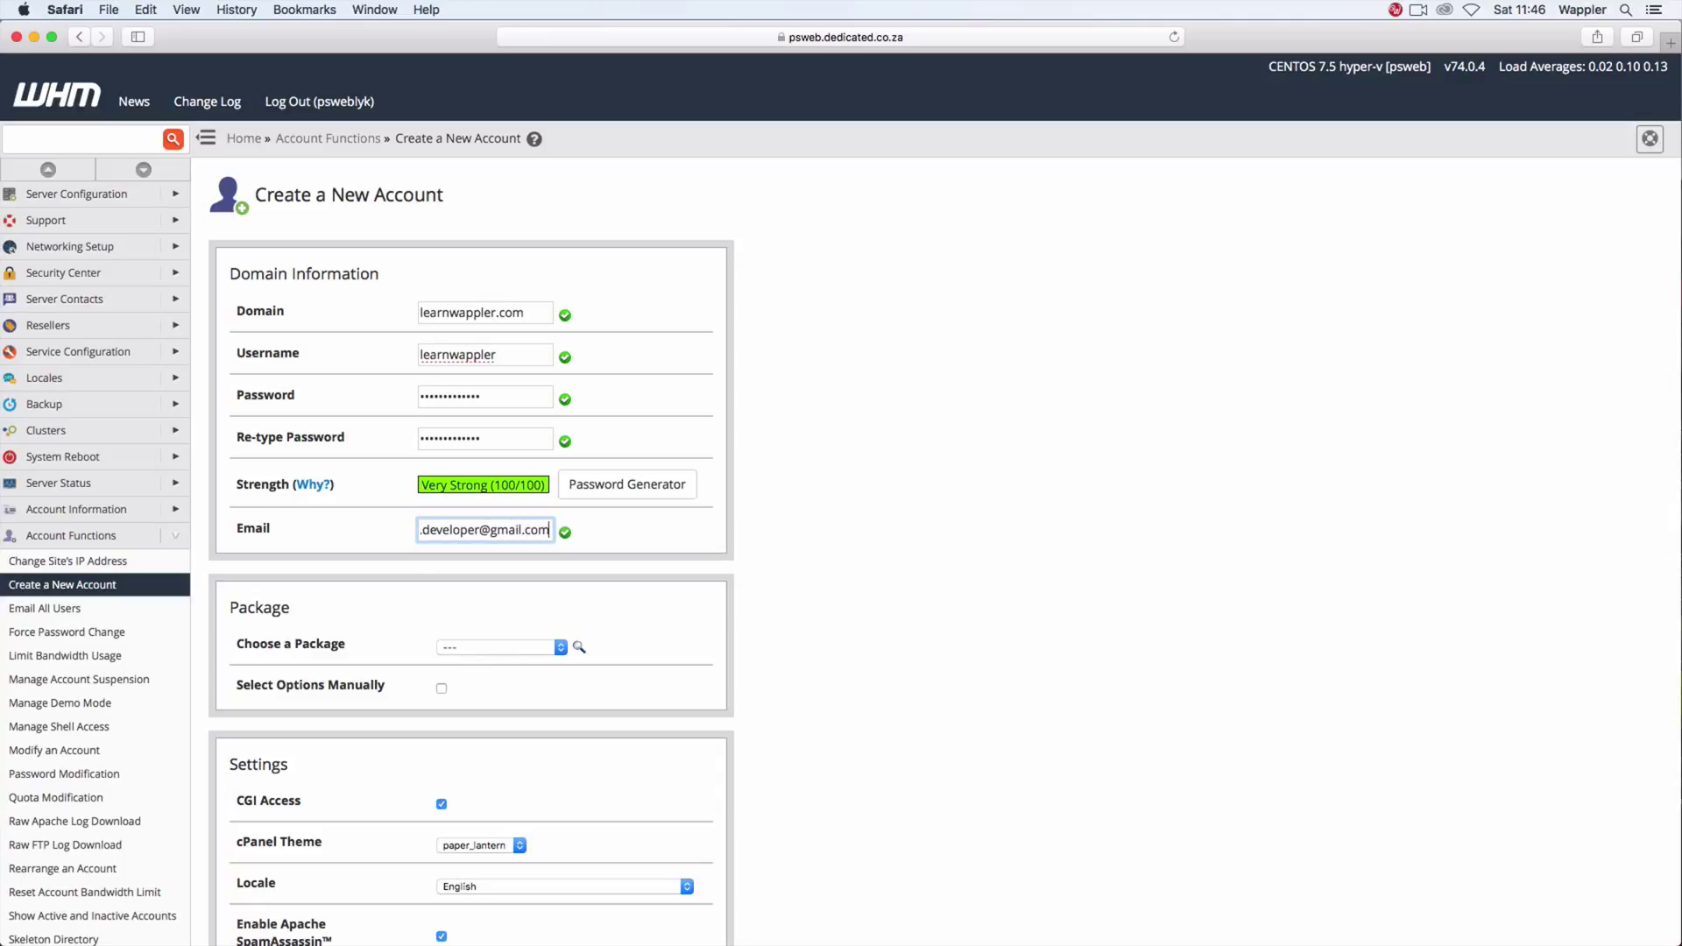
Step: Assign the FullPro package, enable SPF, overwrite existing DNS zones, and create the account
left_click(559, 647)
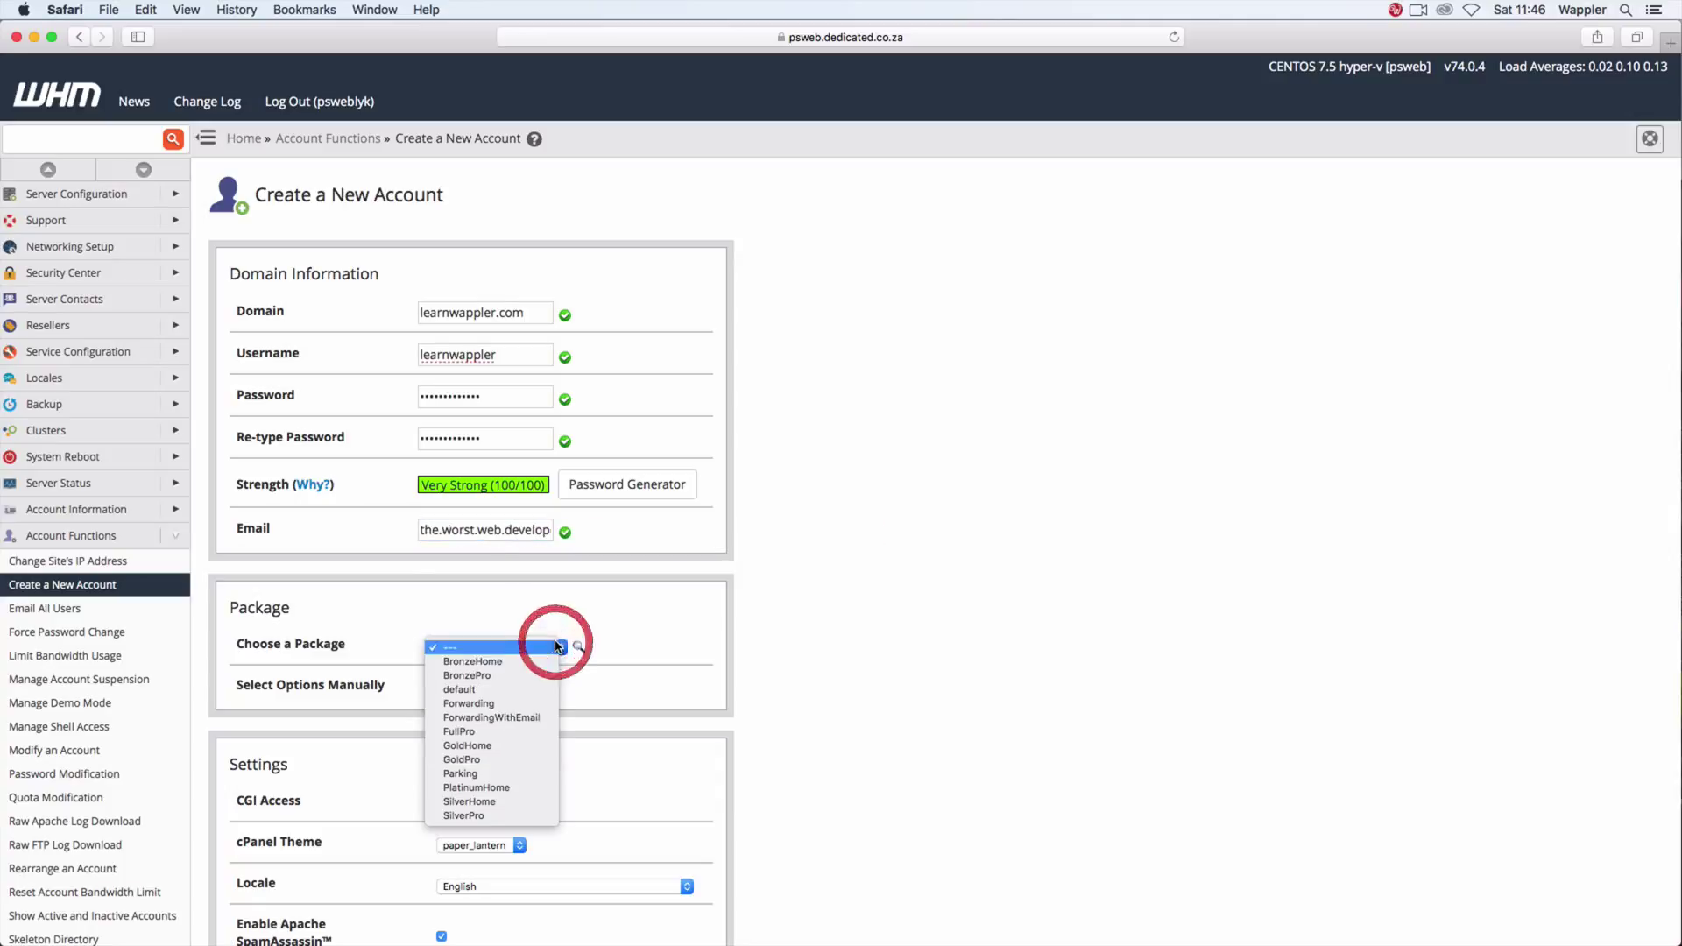
left_click(492, 731)
scroll(759, 725, "down", 10)
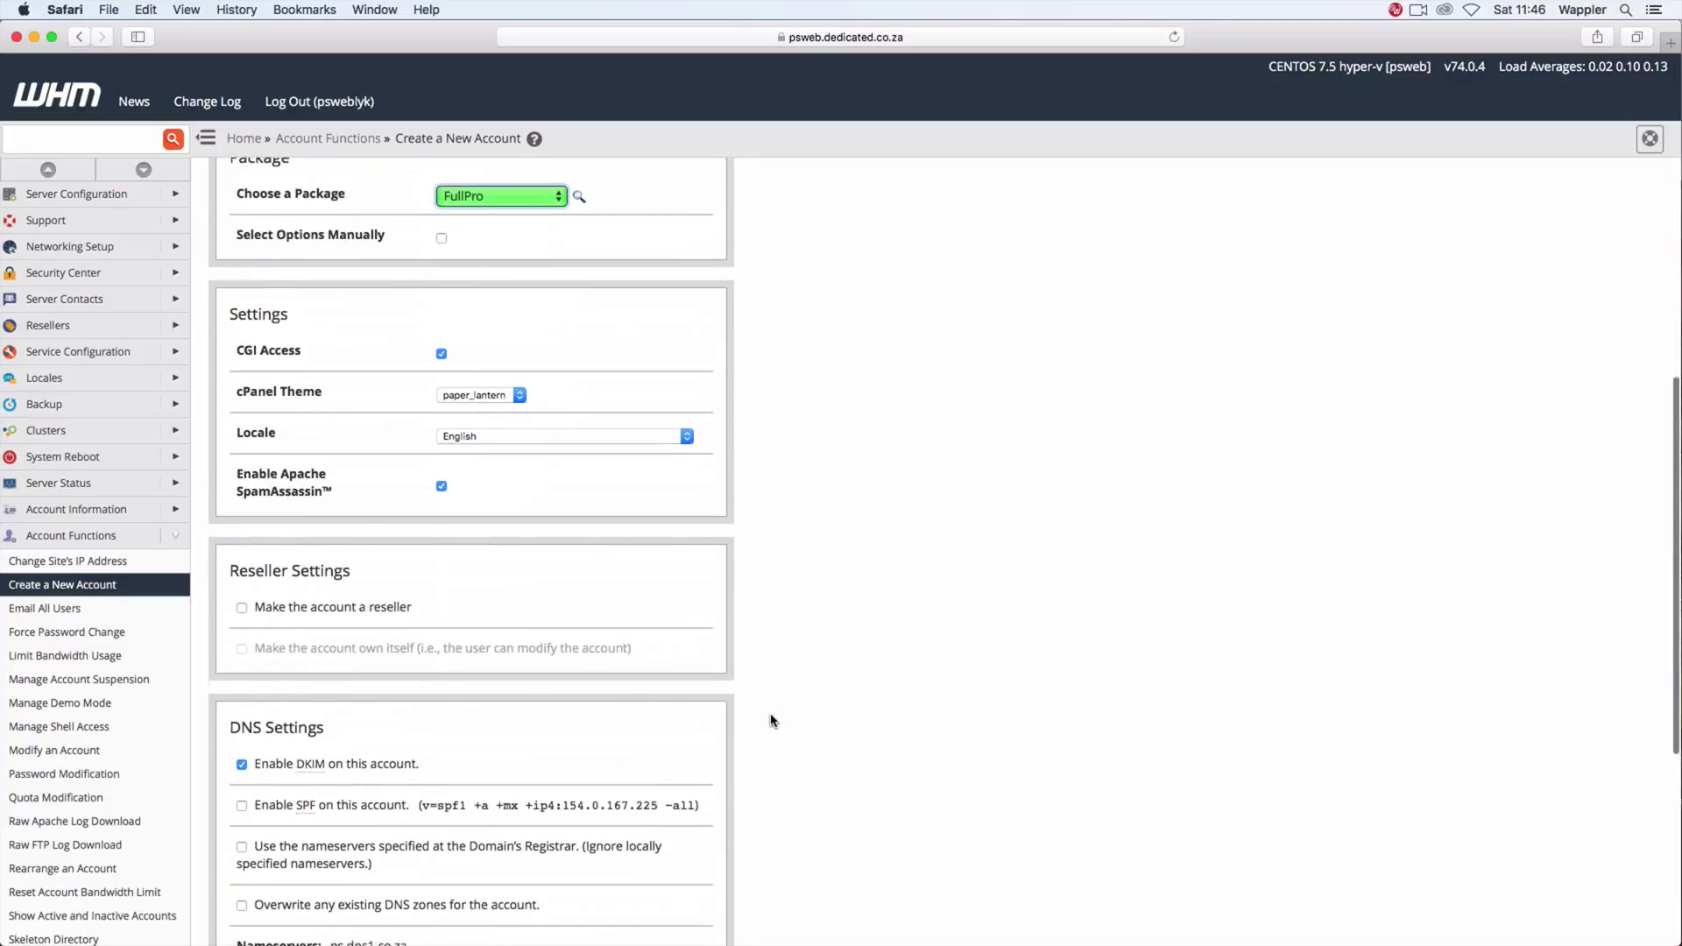
scroll(769, 715, "down", 3)
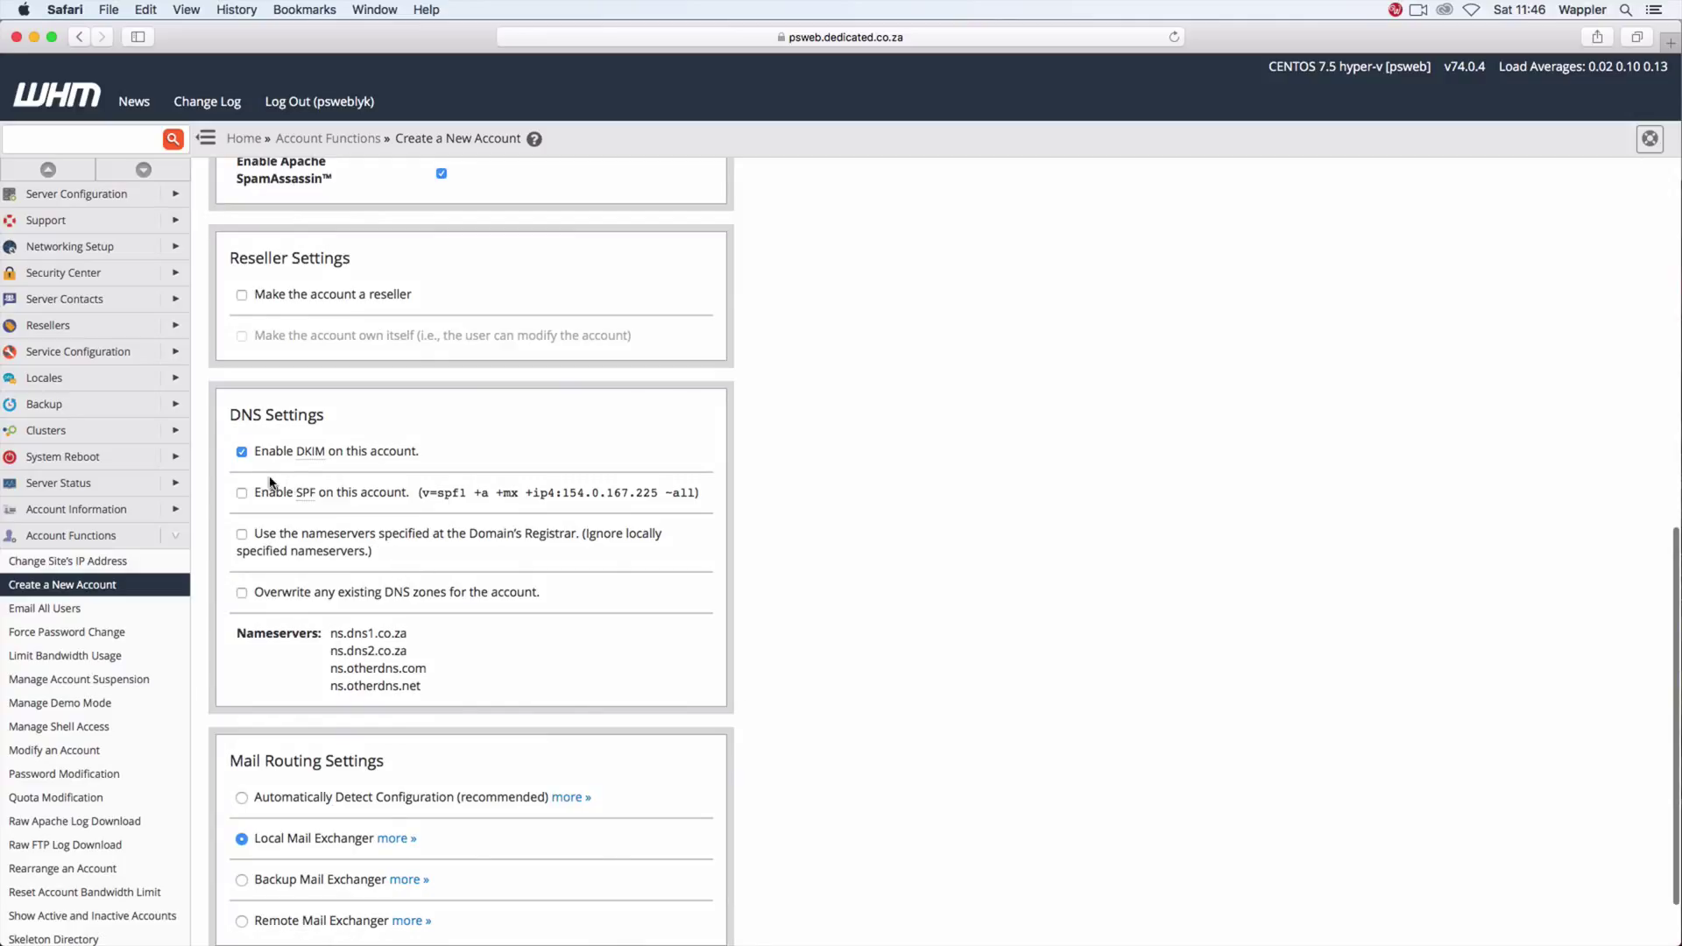
left_click(263, 494)
left_click(267, 592)
scroll(716, 668, "down", 1)
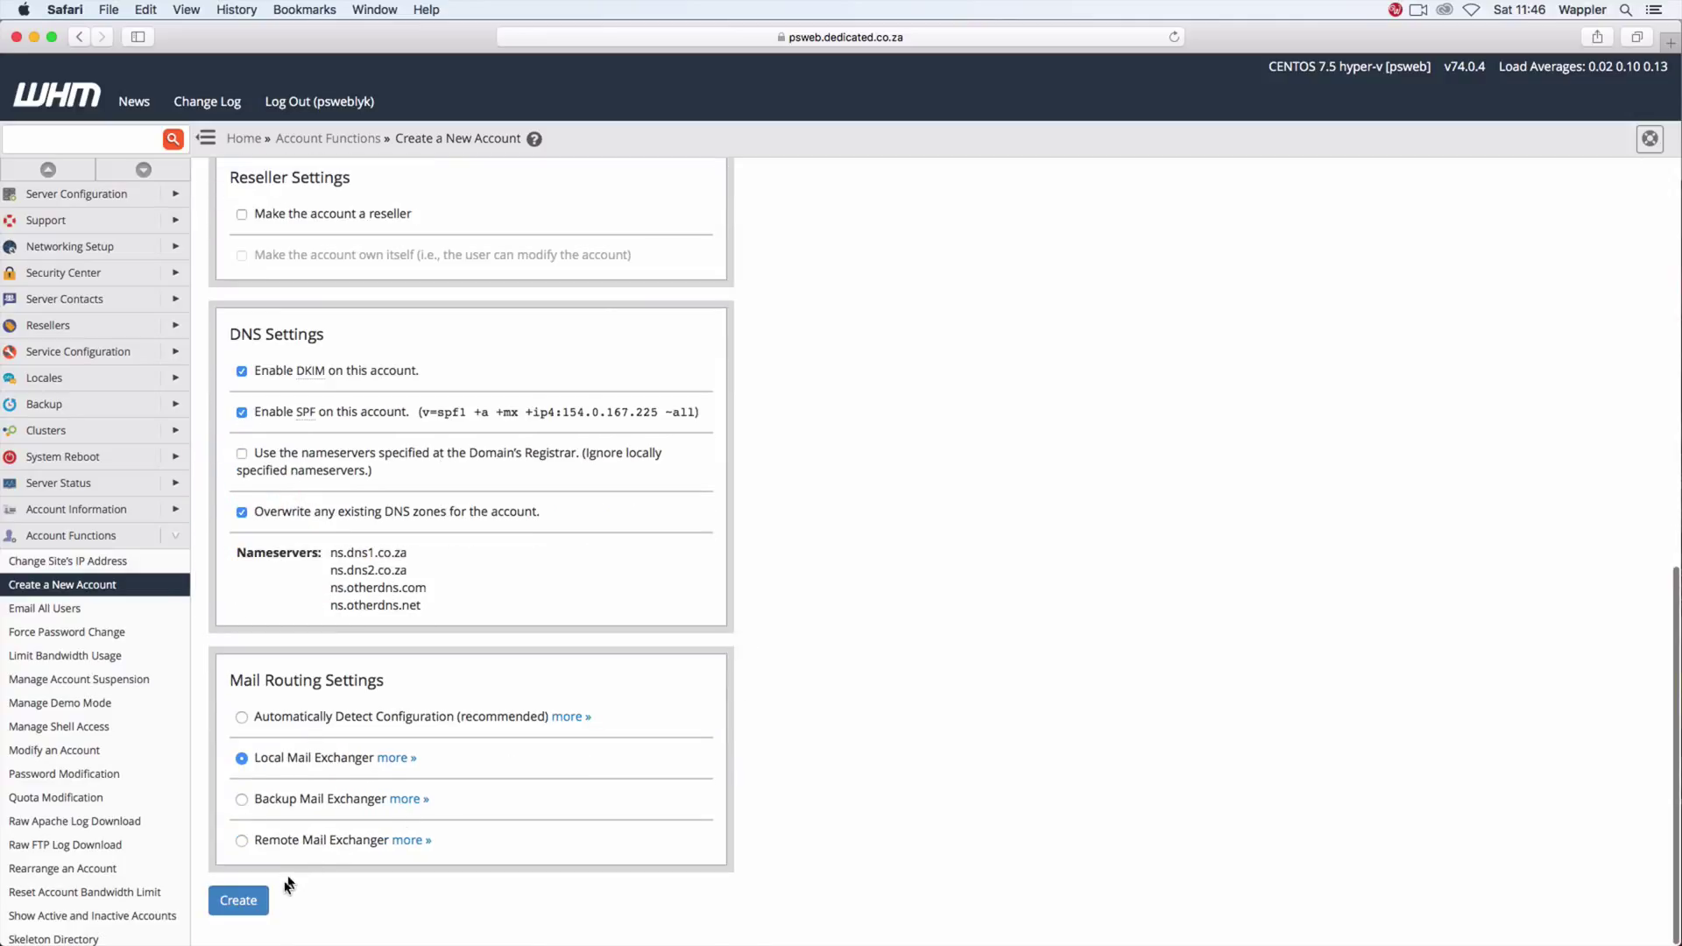
left_click(251, 901)
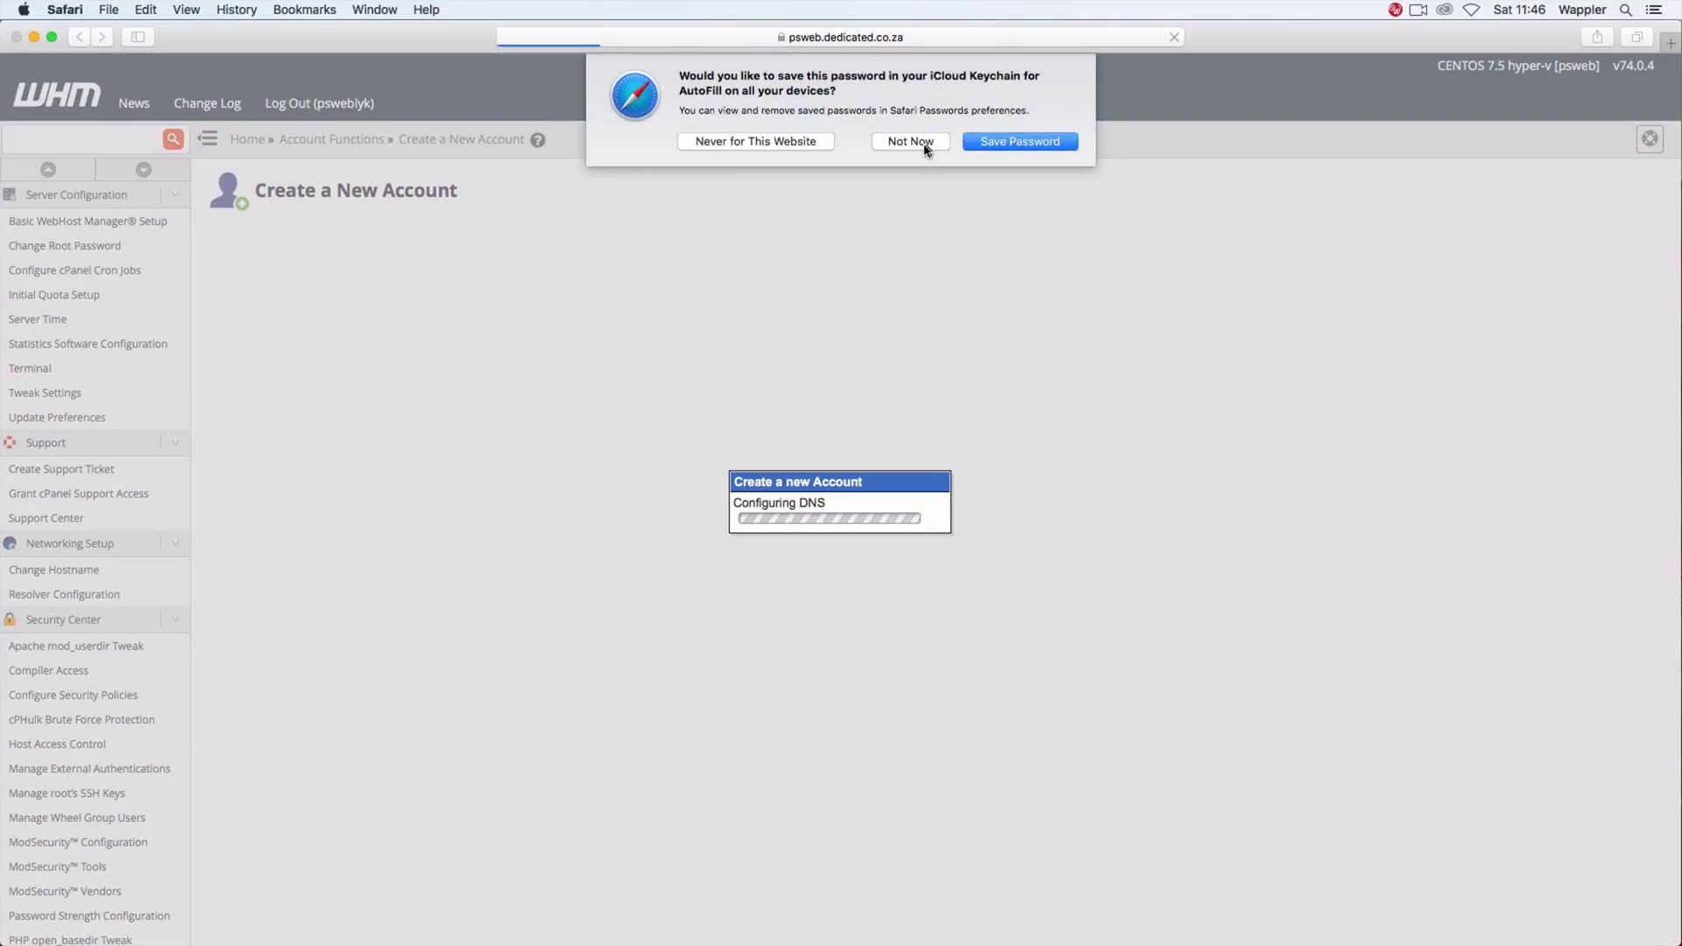
left_click(924, 147)
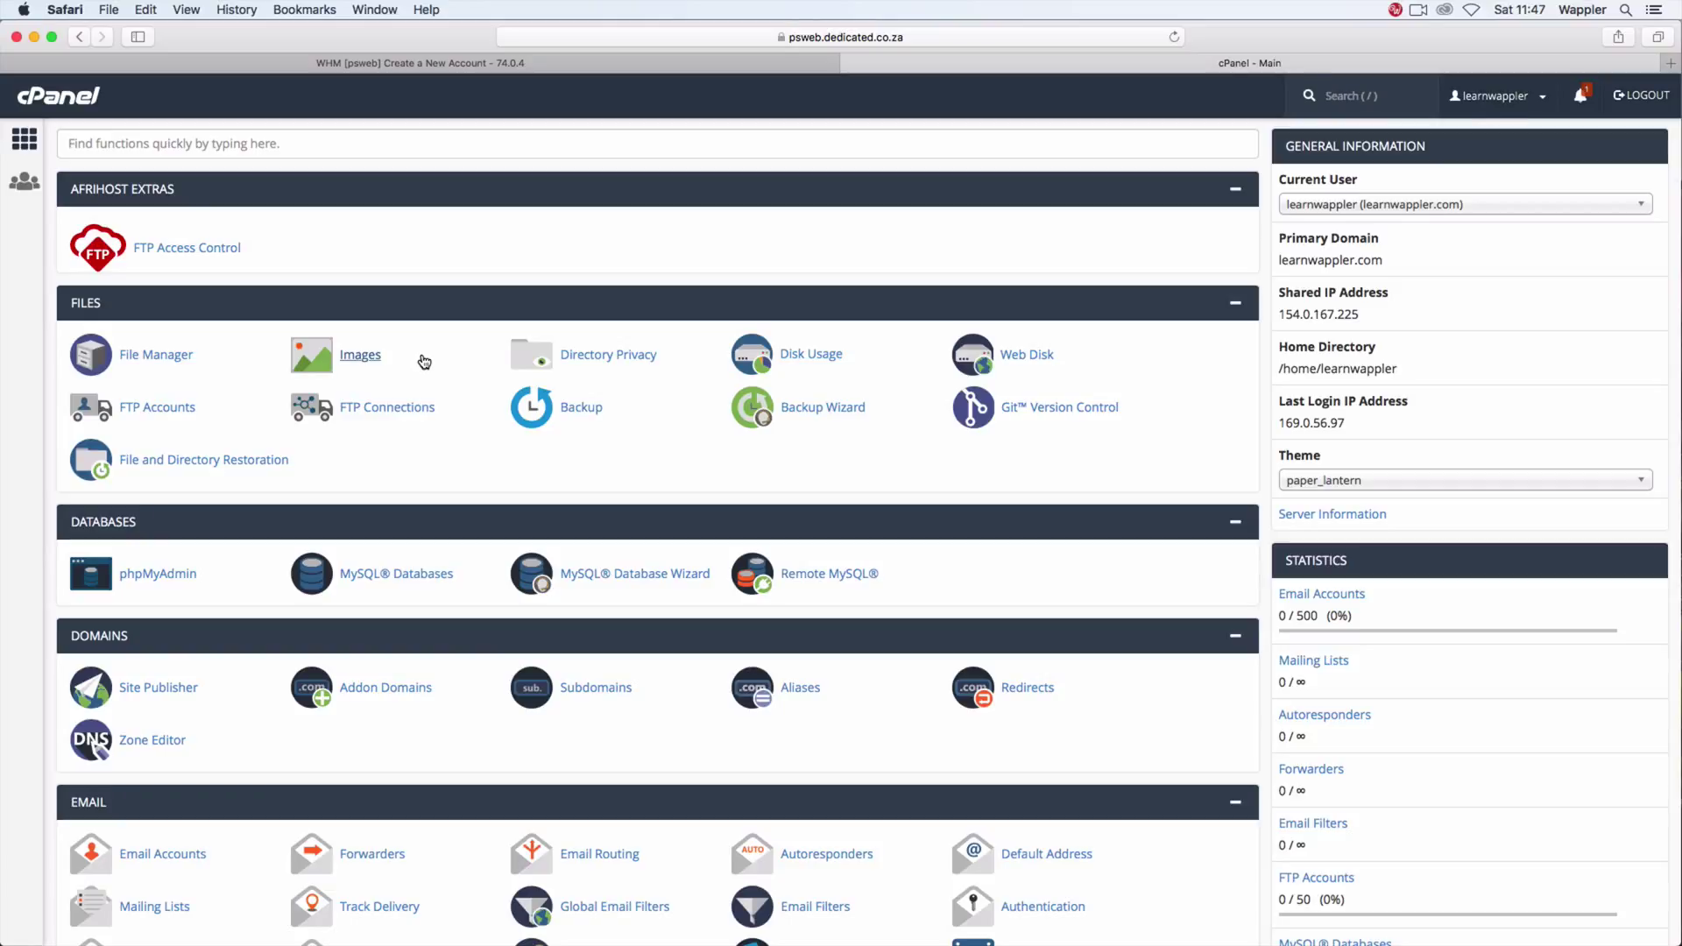
Step: Bring up the learnwappler.com cPanel Main dashboard in the new tab
key("/")
Step: Create subdomain fji.learnwappler.com with document root /fji.learnwappler.com, then return to the subdomains list
left_click(578, 688)
left_click(381, 340)
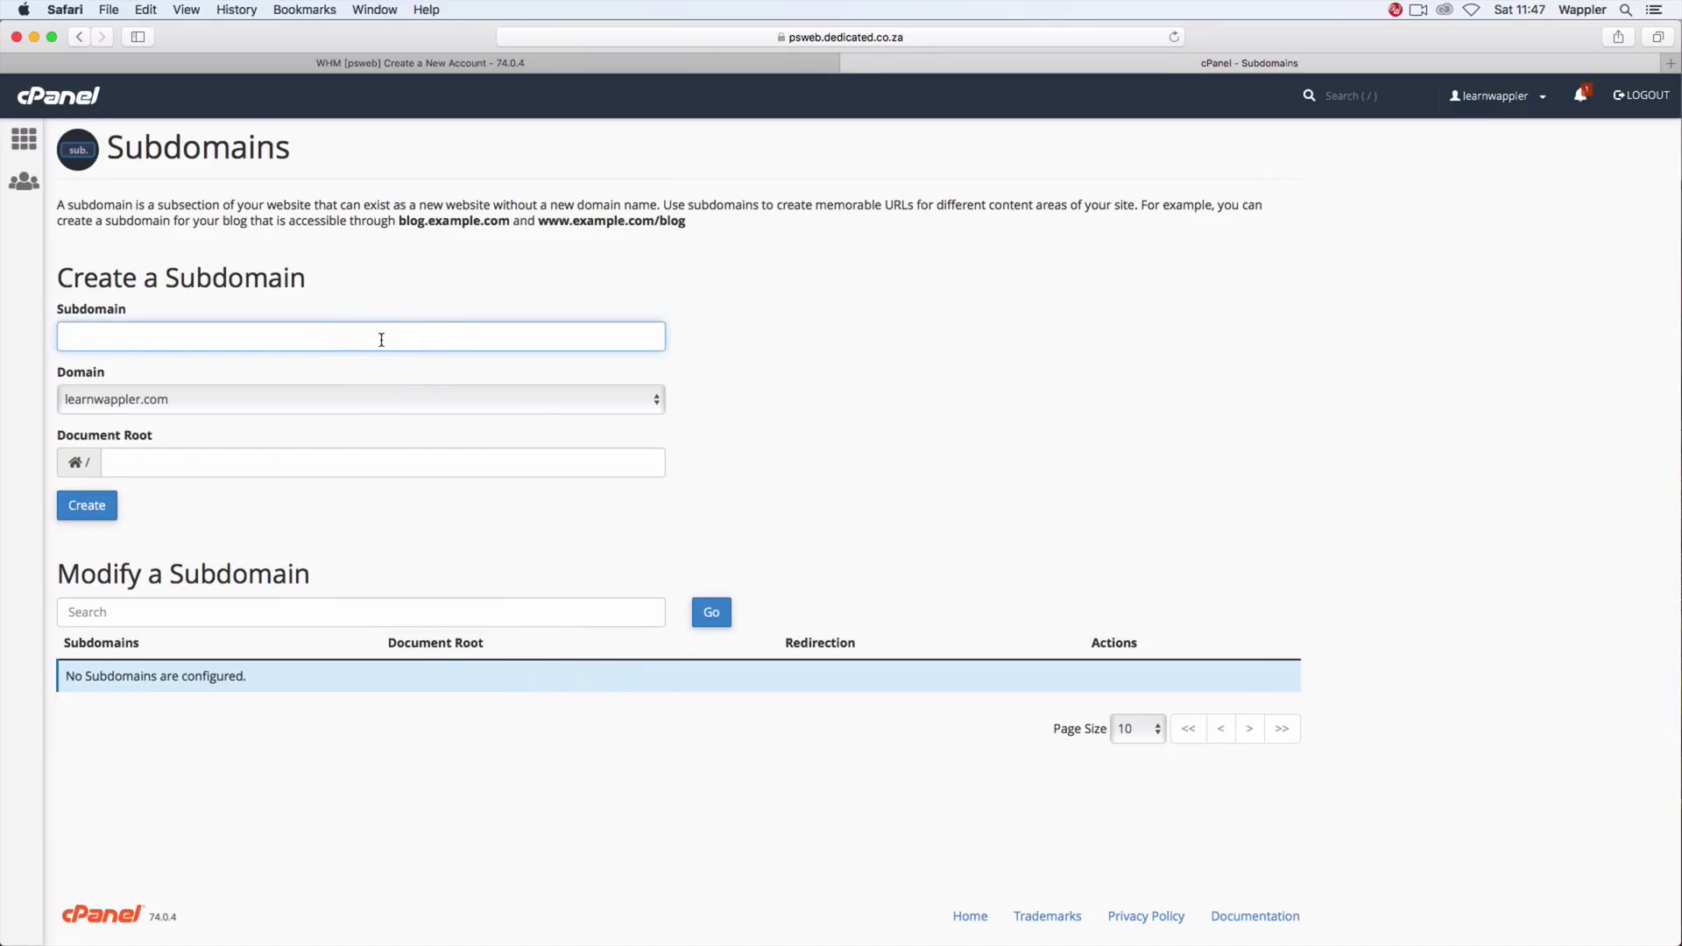
type("fji")
key("Tab")
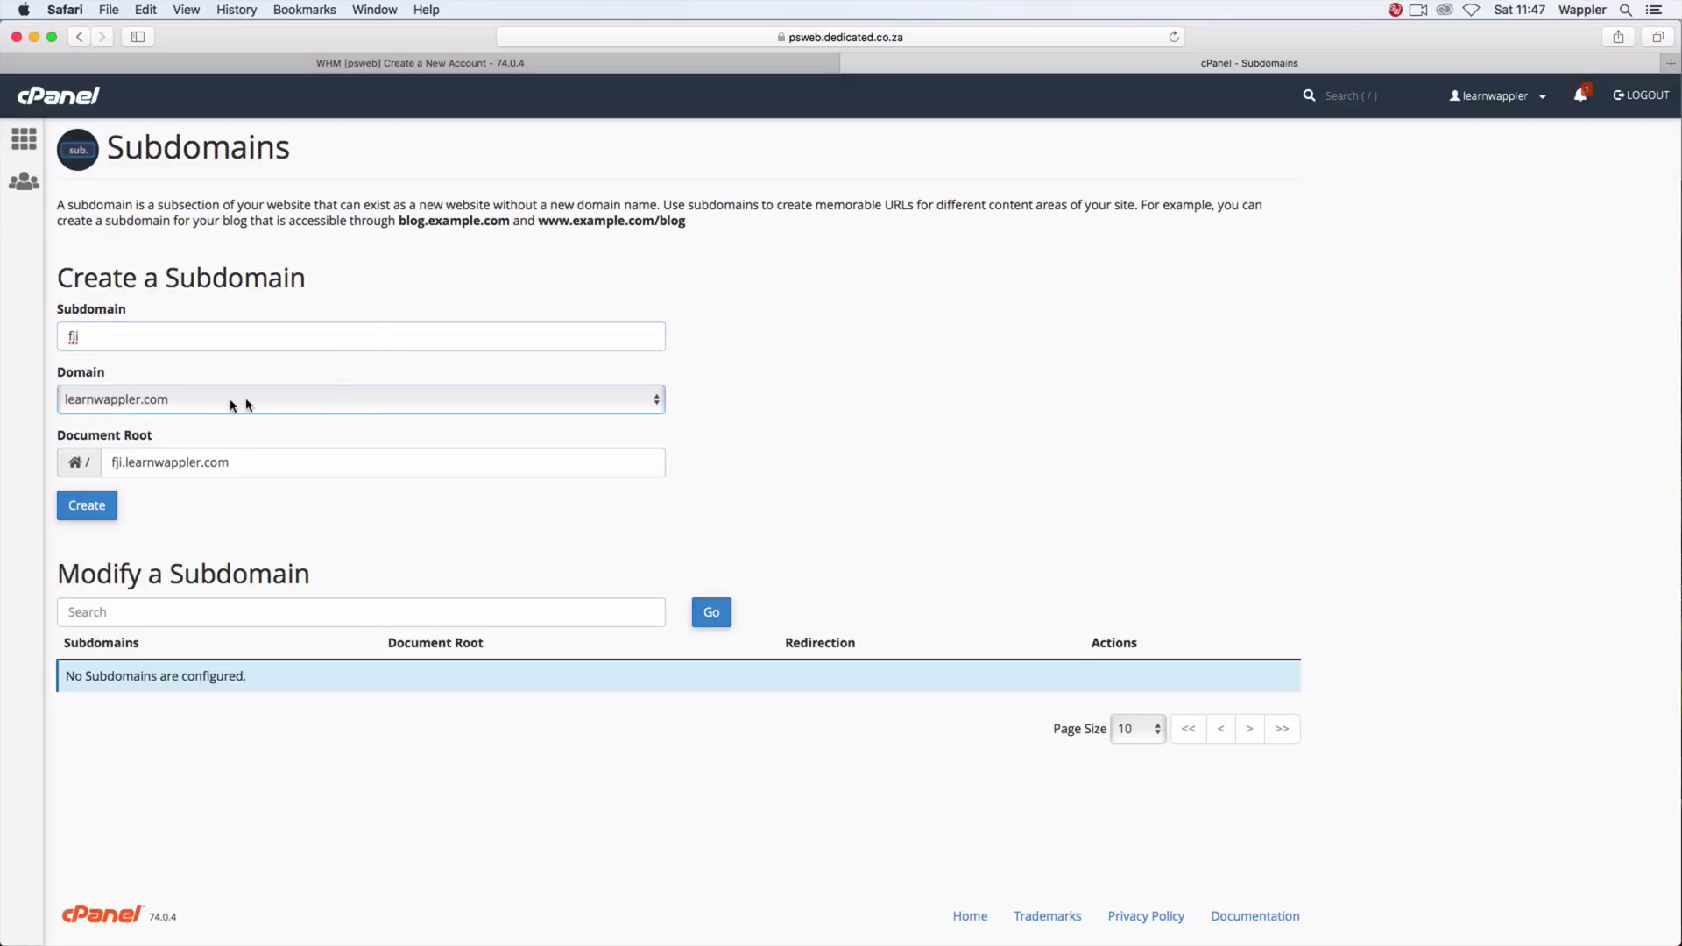
left_click(104, 514)
left_click(103, 514)
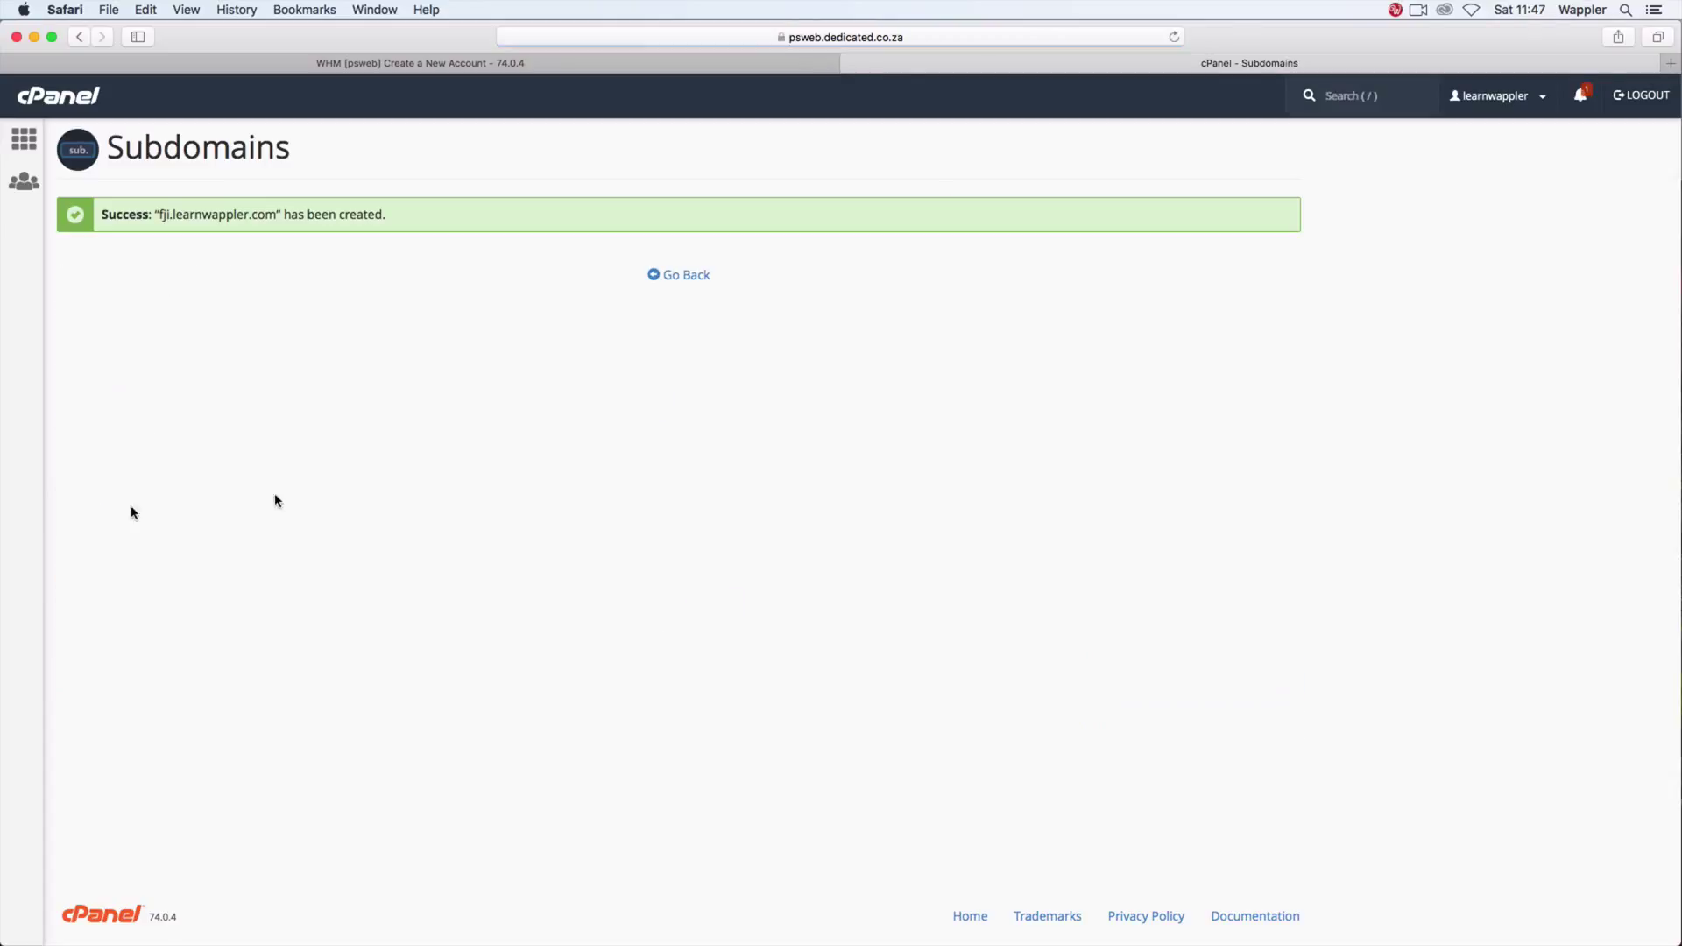
left_click(687, 280)
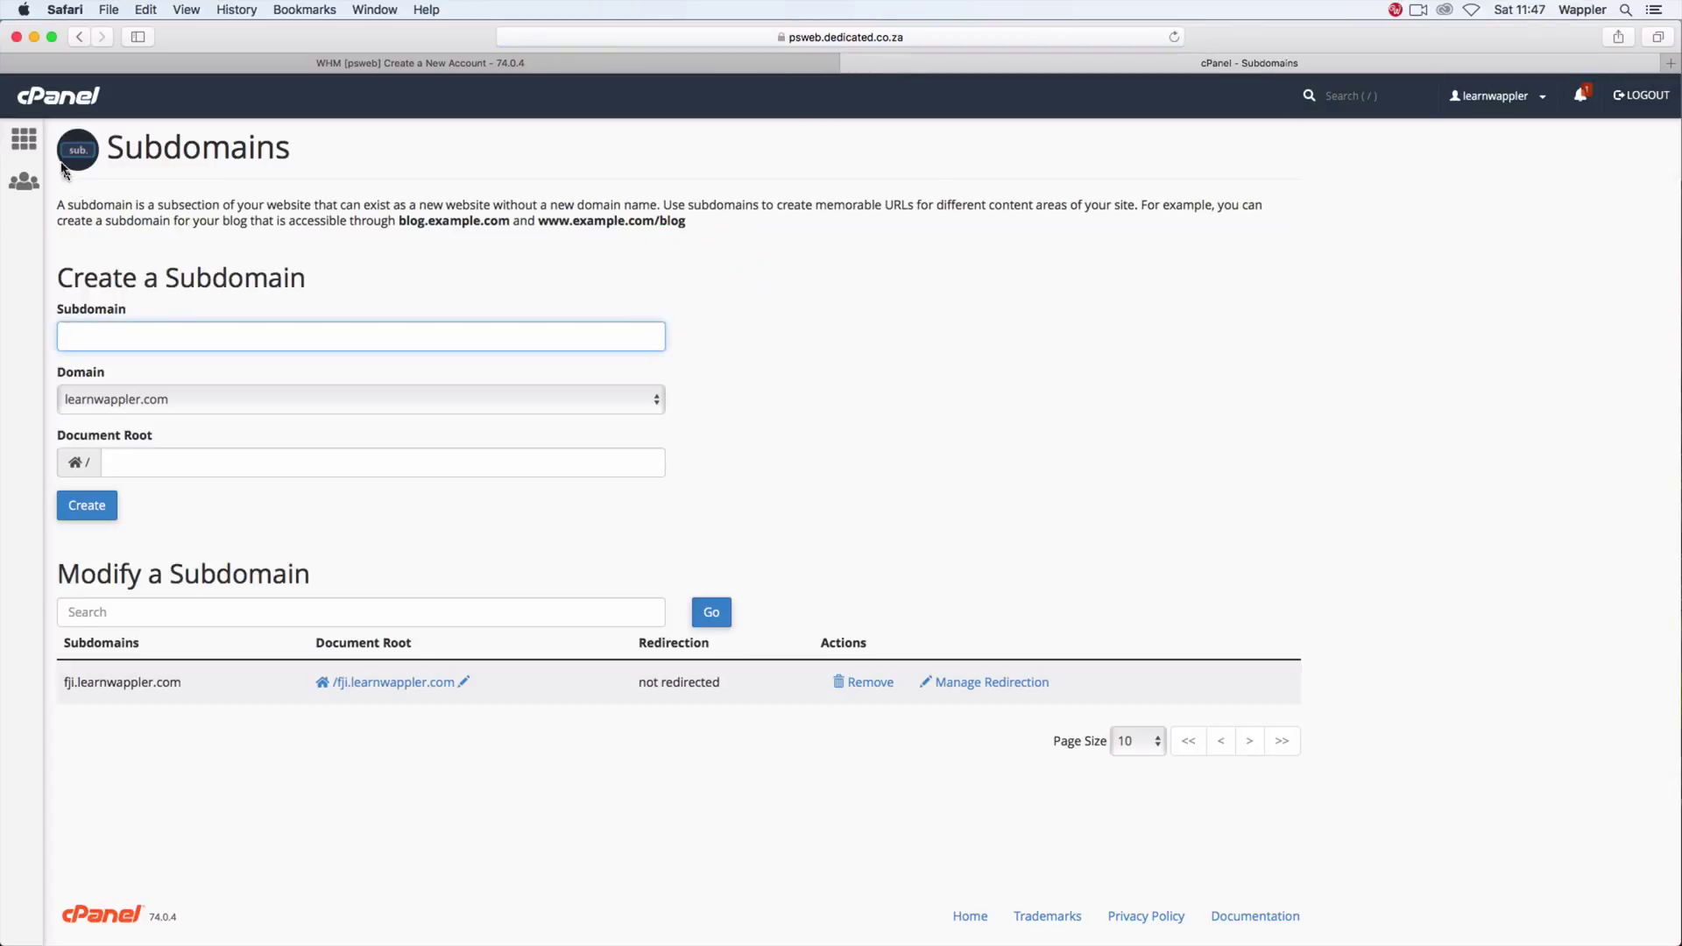
Step: Create an FTP account learnwap on fji.learnwappler.com with directory public_html/fji
left_click(25, 142)
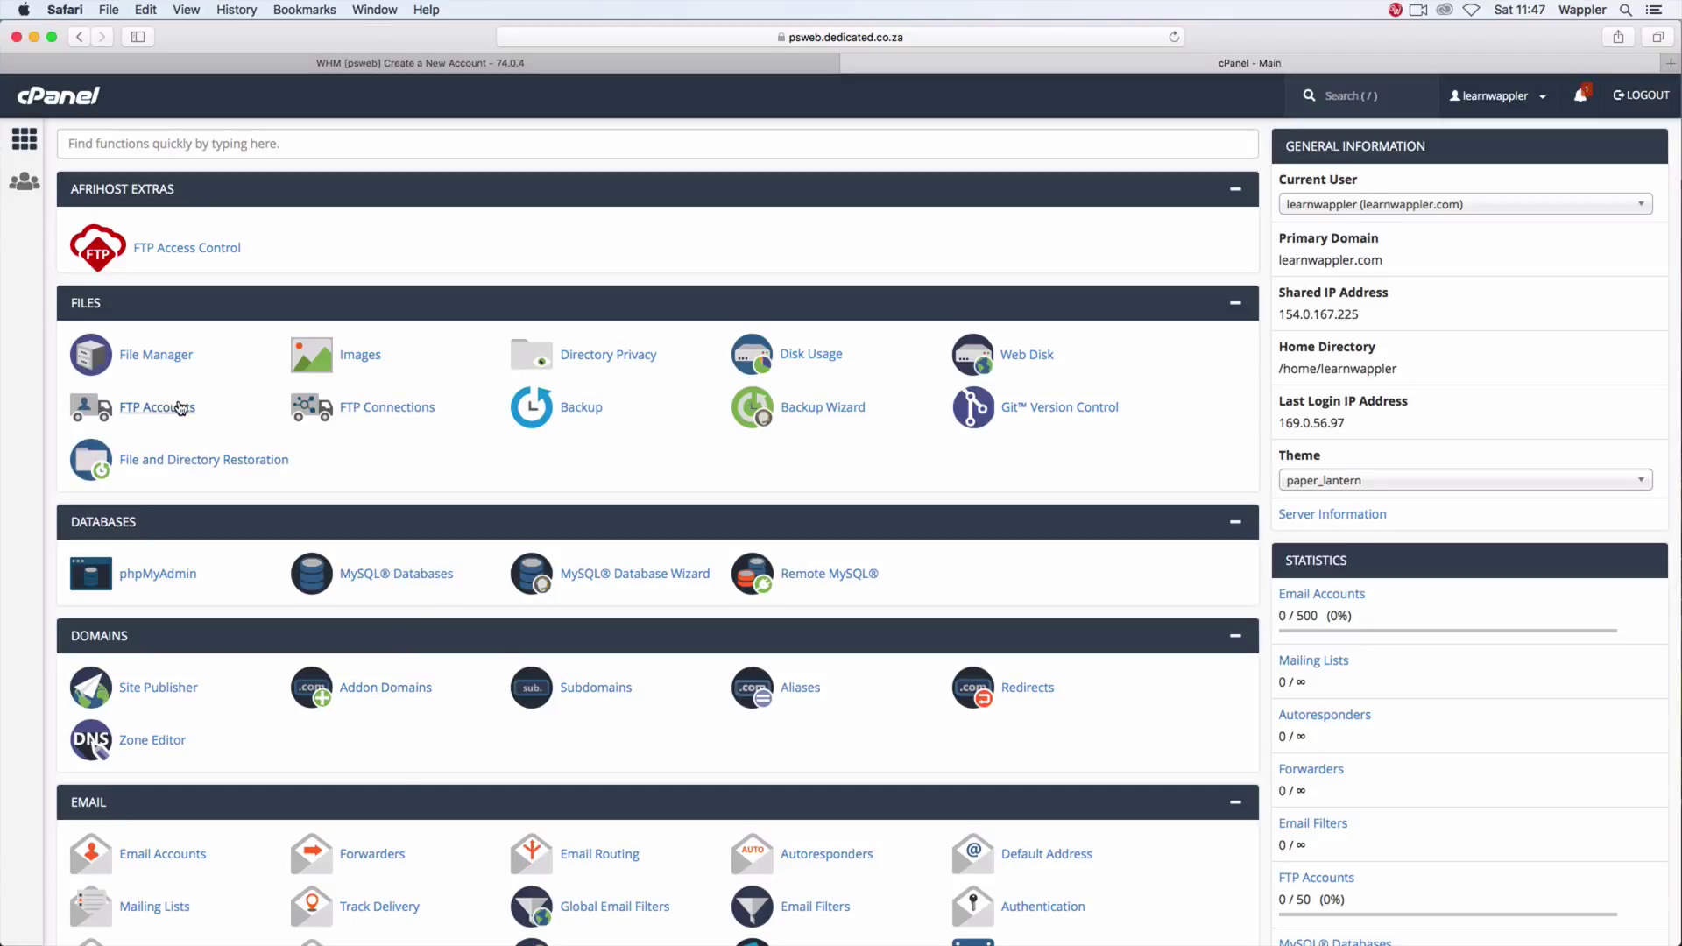
left_click(179, 408)
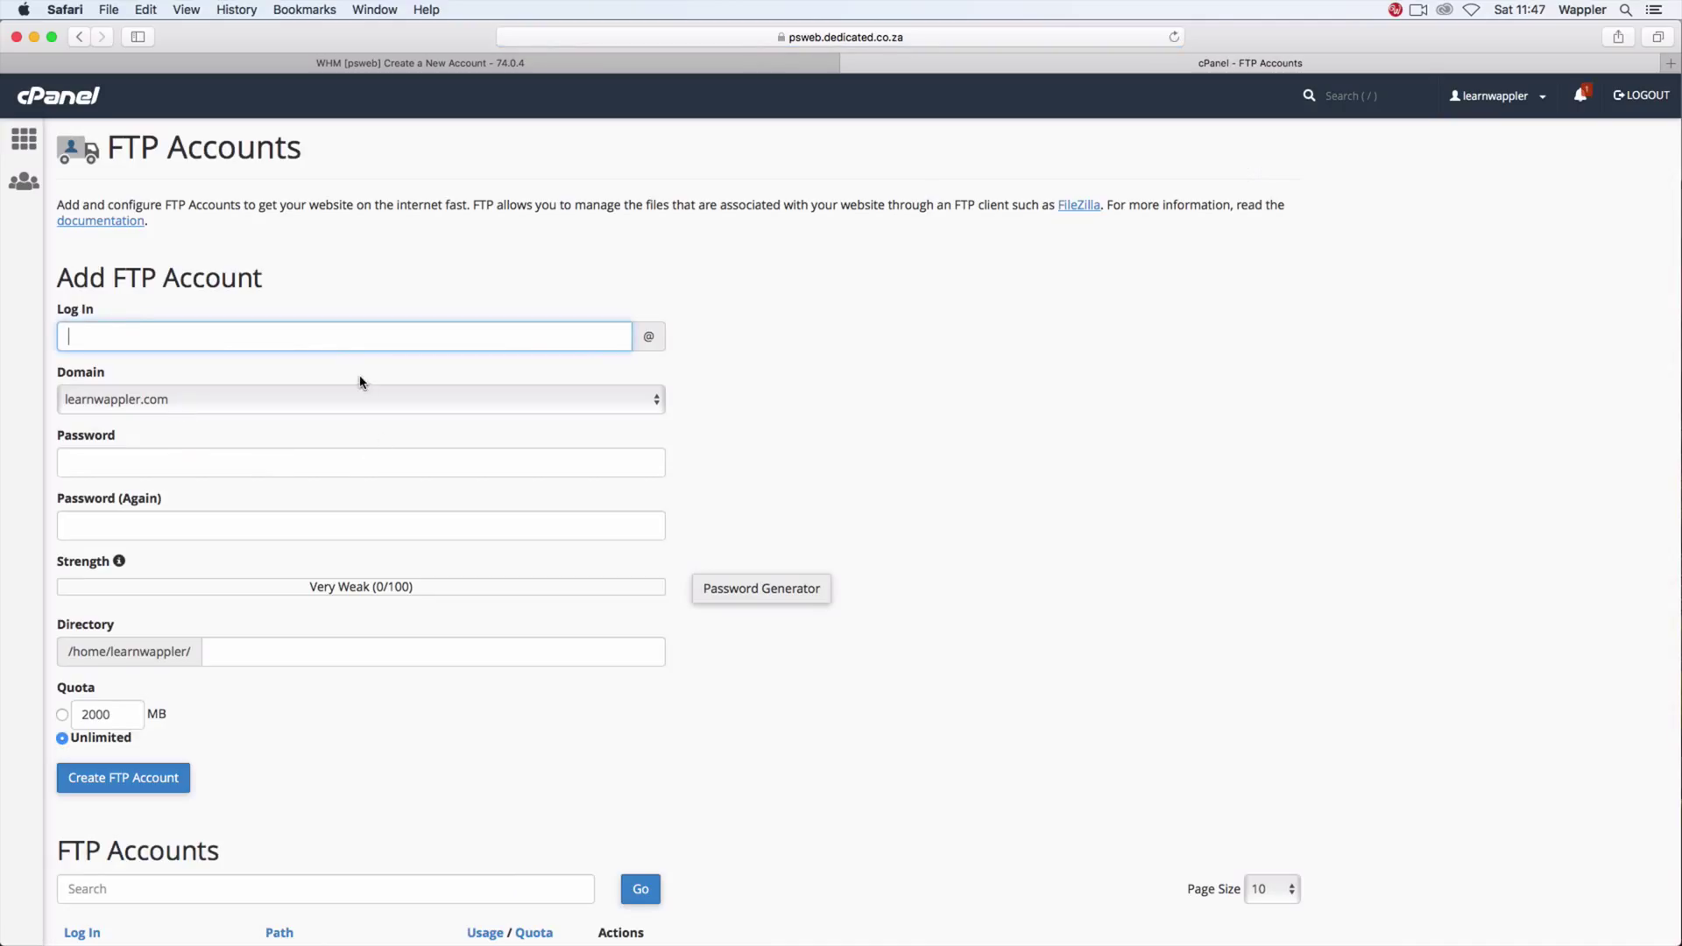
left_click(353, 340)
left_click(286, 402)
left_click(285, 417)
left_click(252, 462)
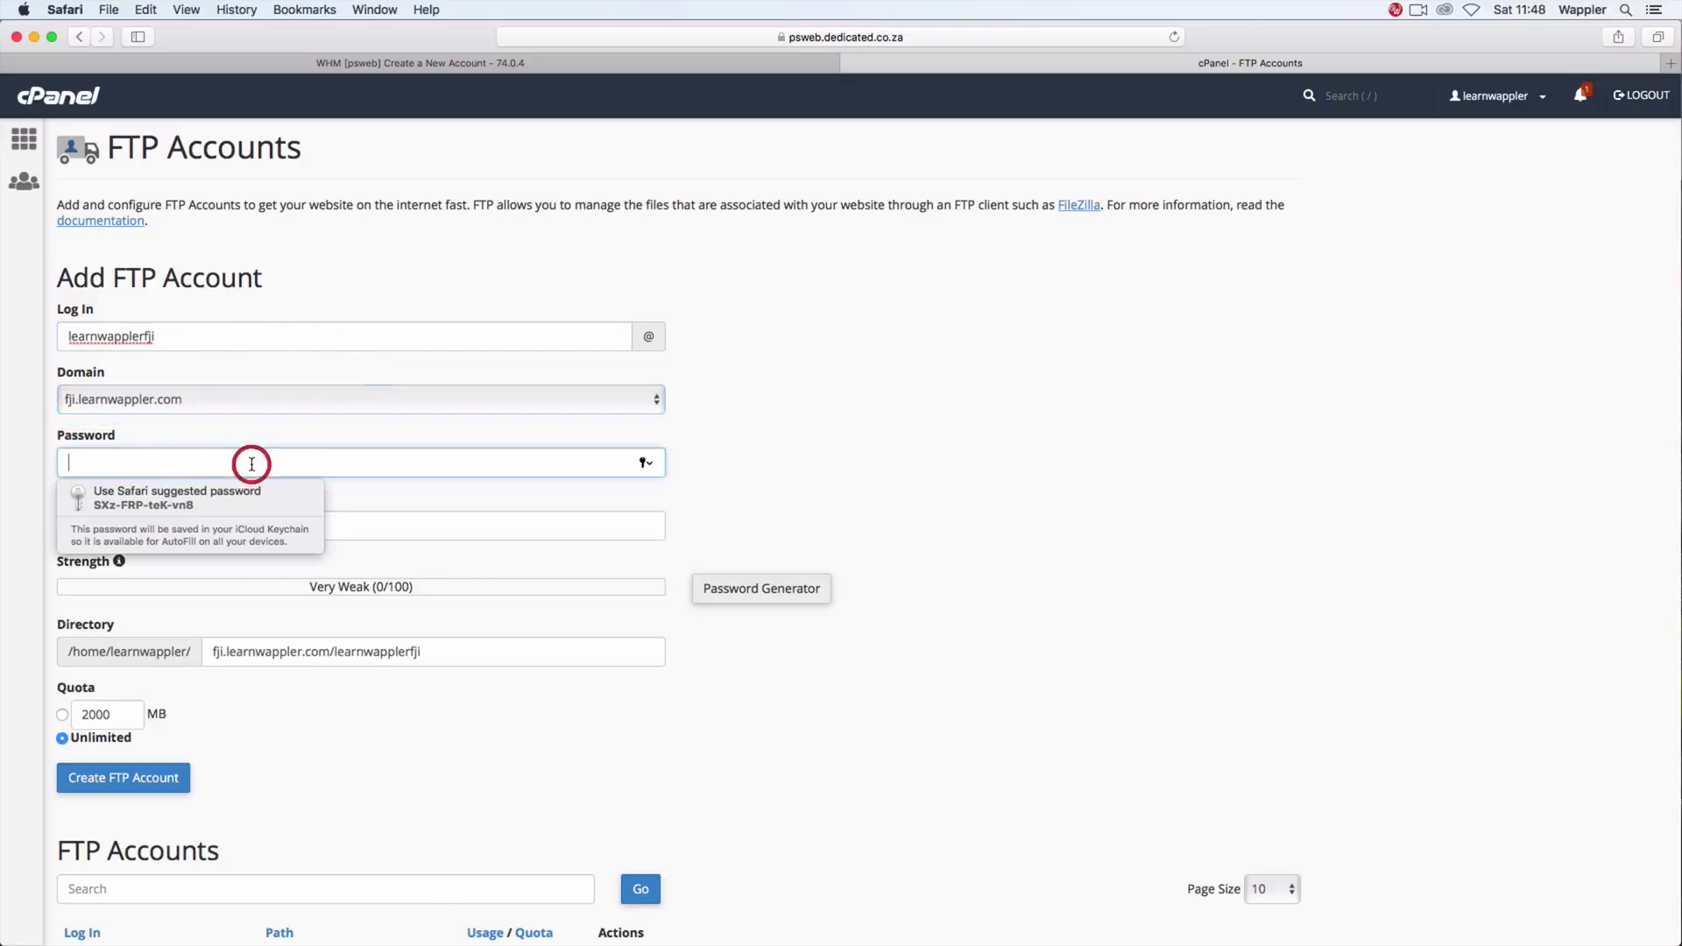
type("a")
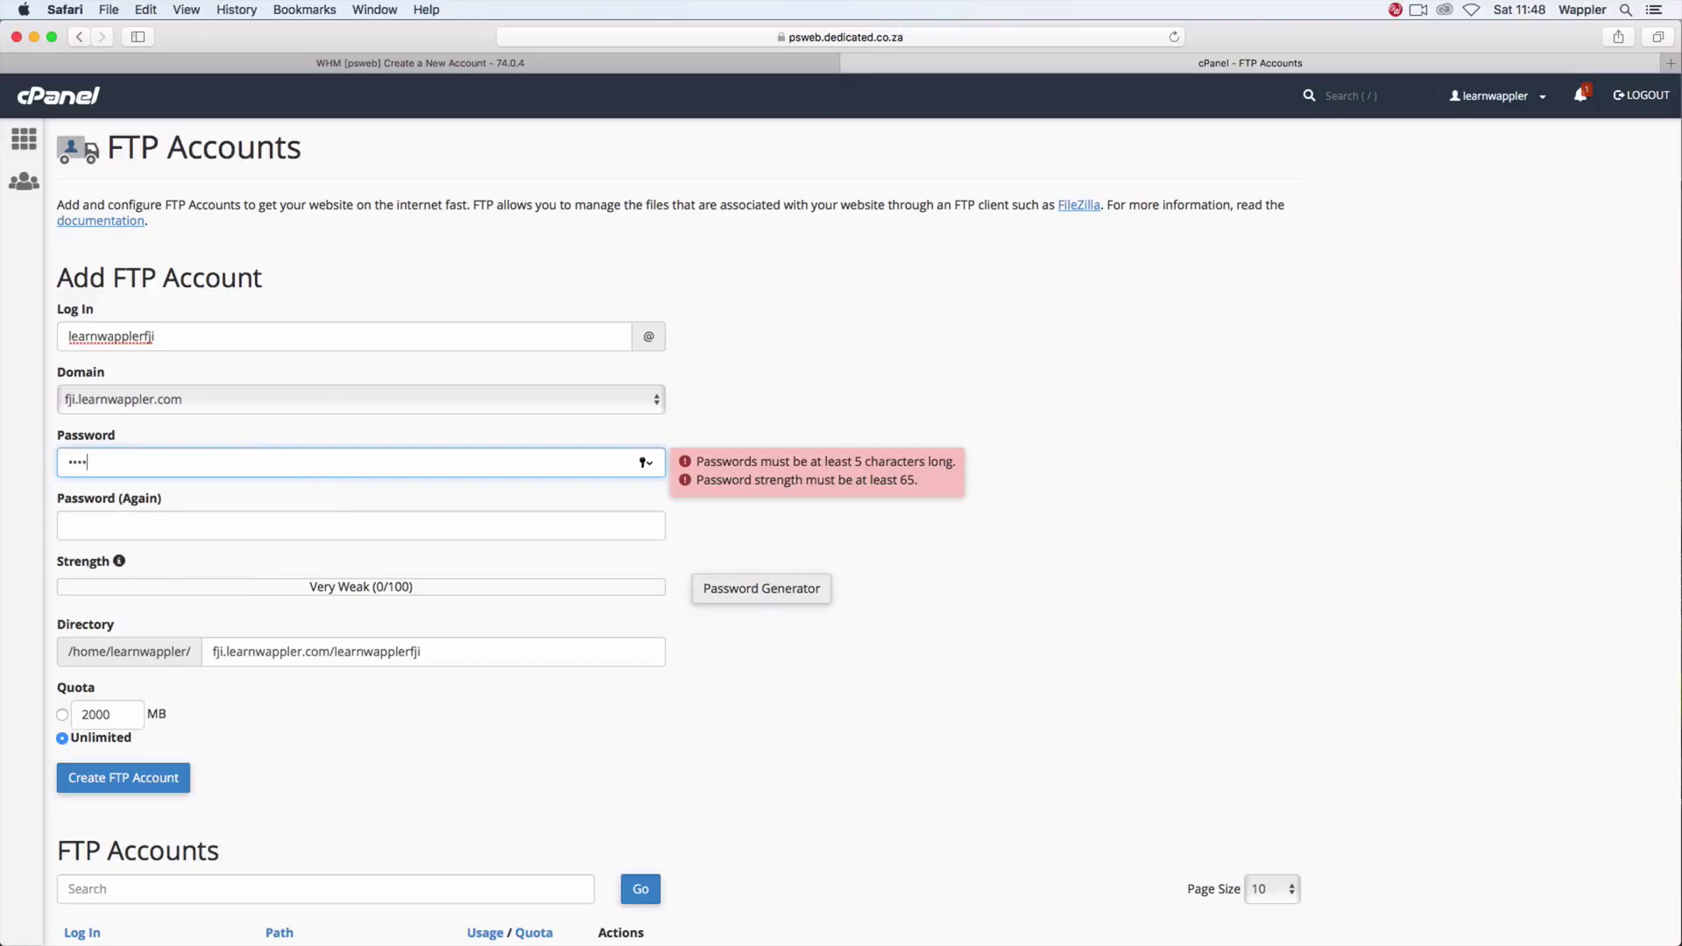
type("a")
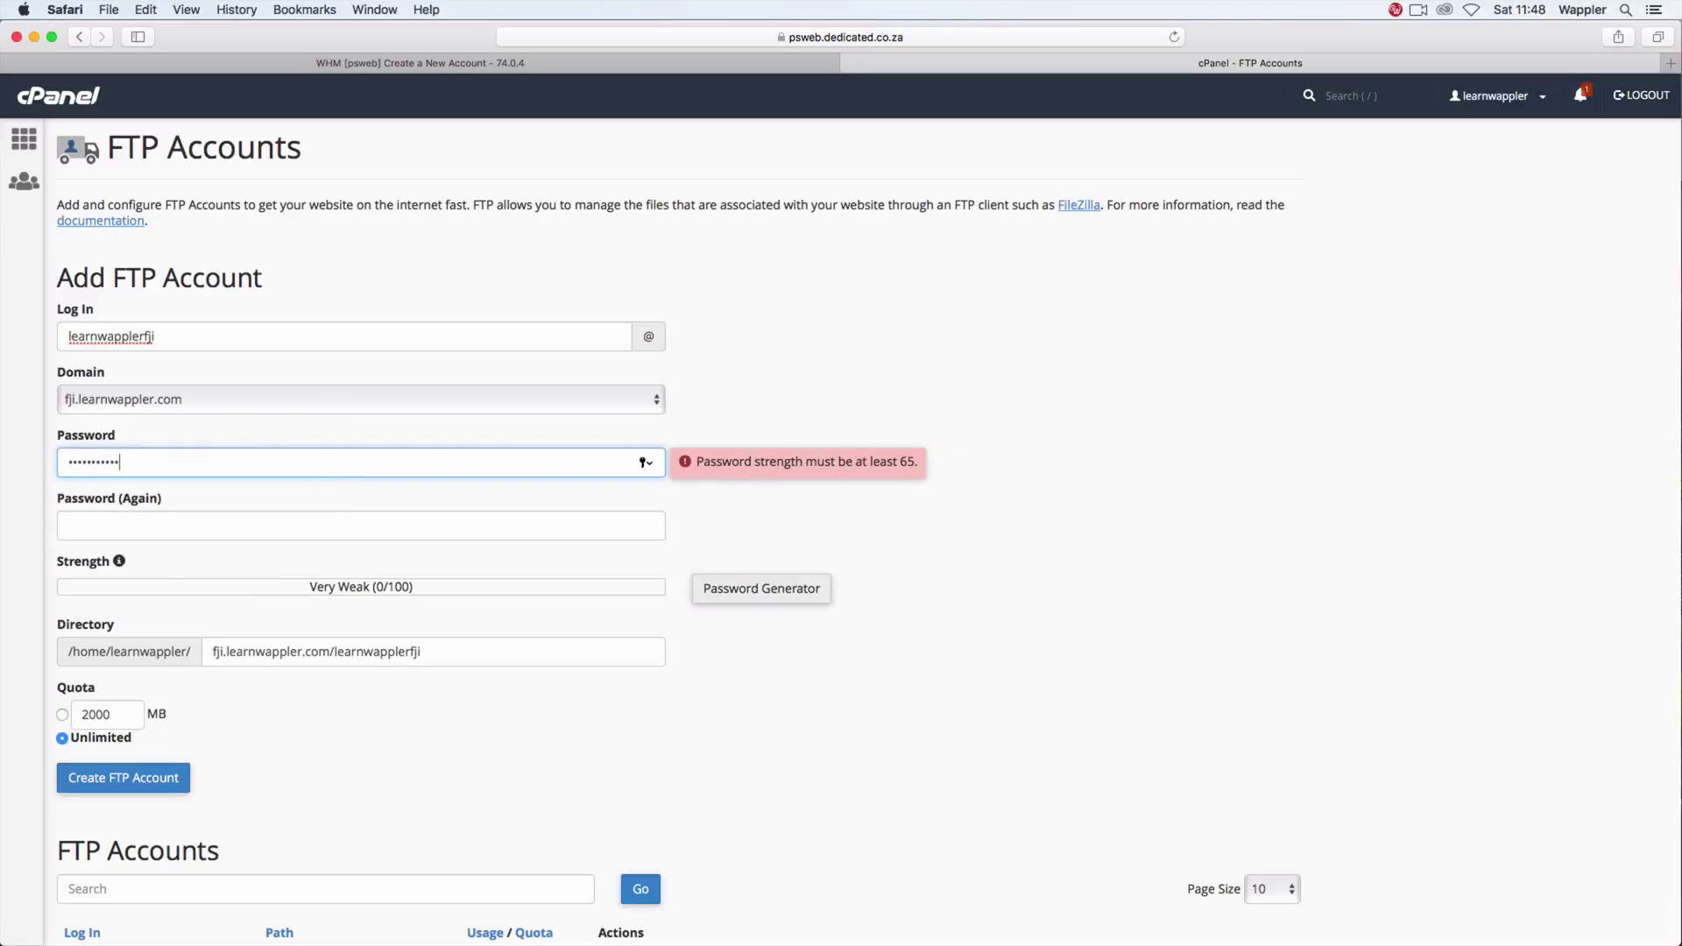
left_click(359, 525)
type("aa")
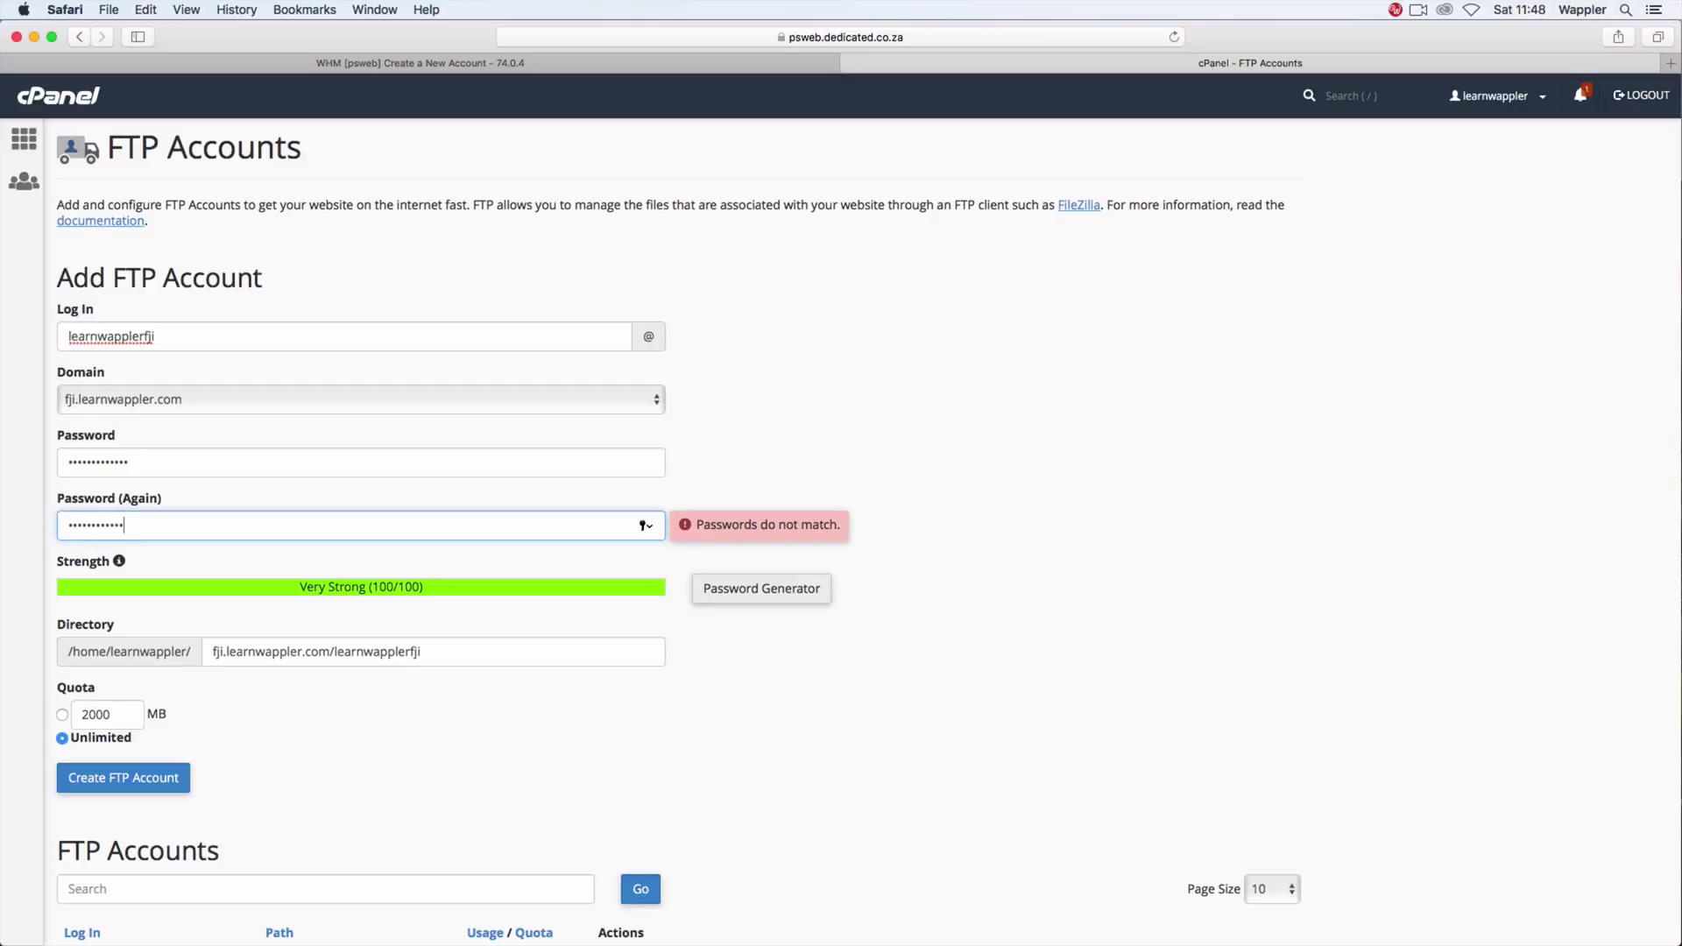
type("a")
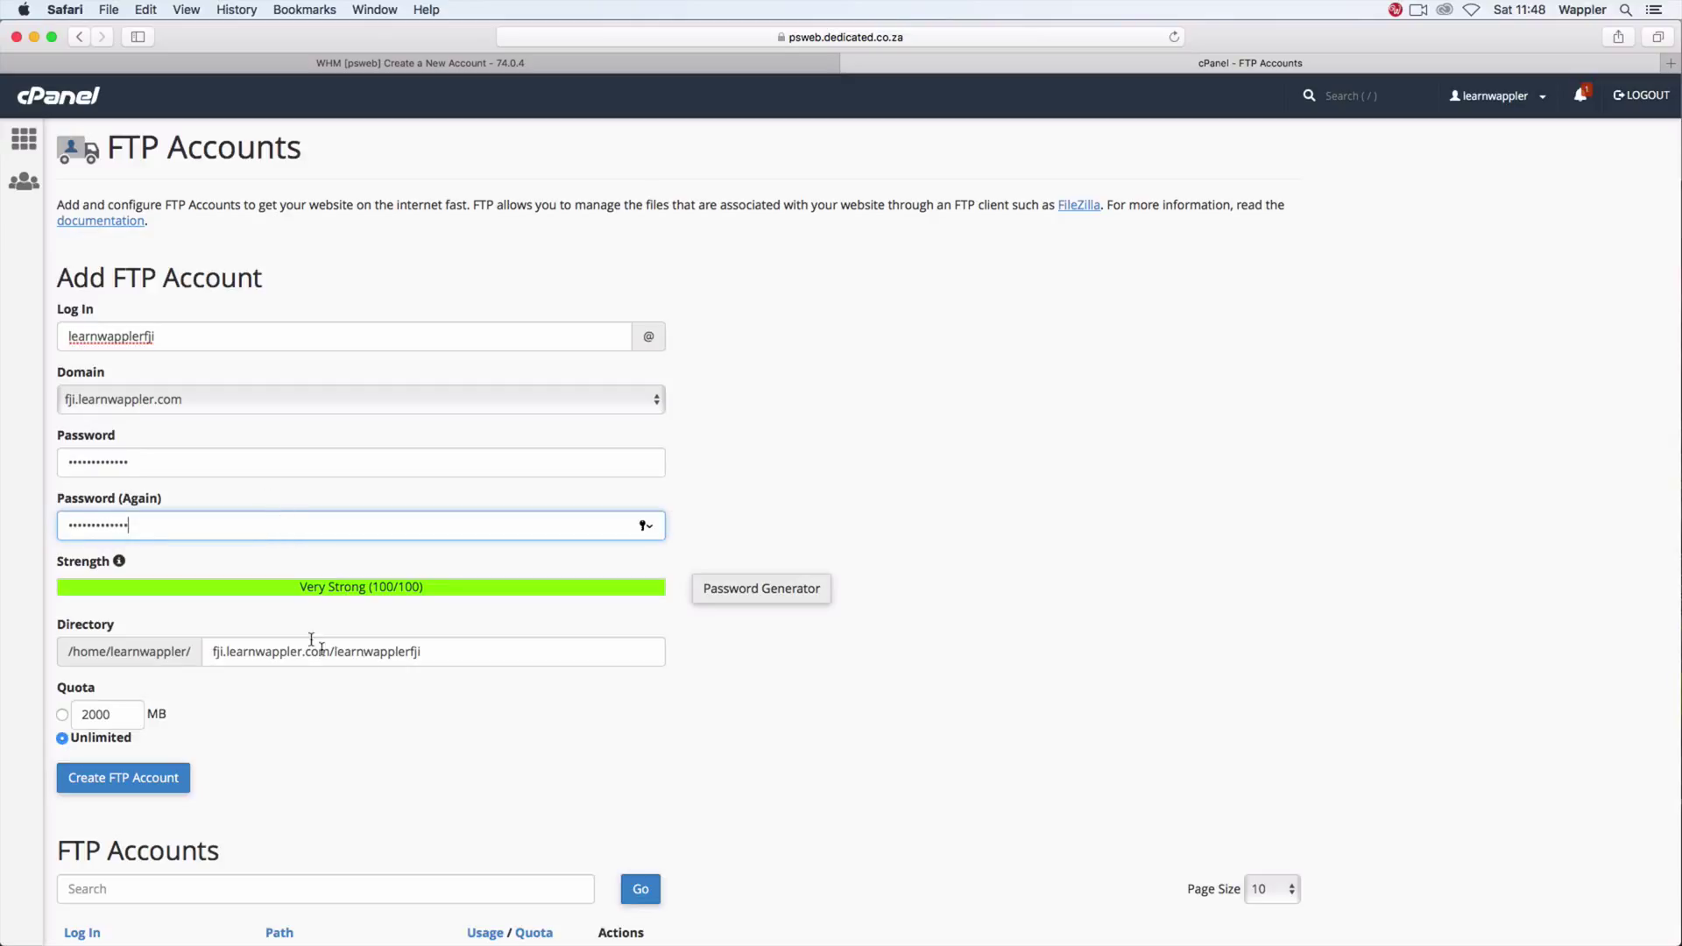
left_click_drag(457, 653, 210, 638)
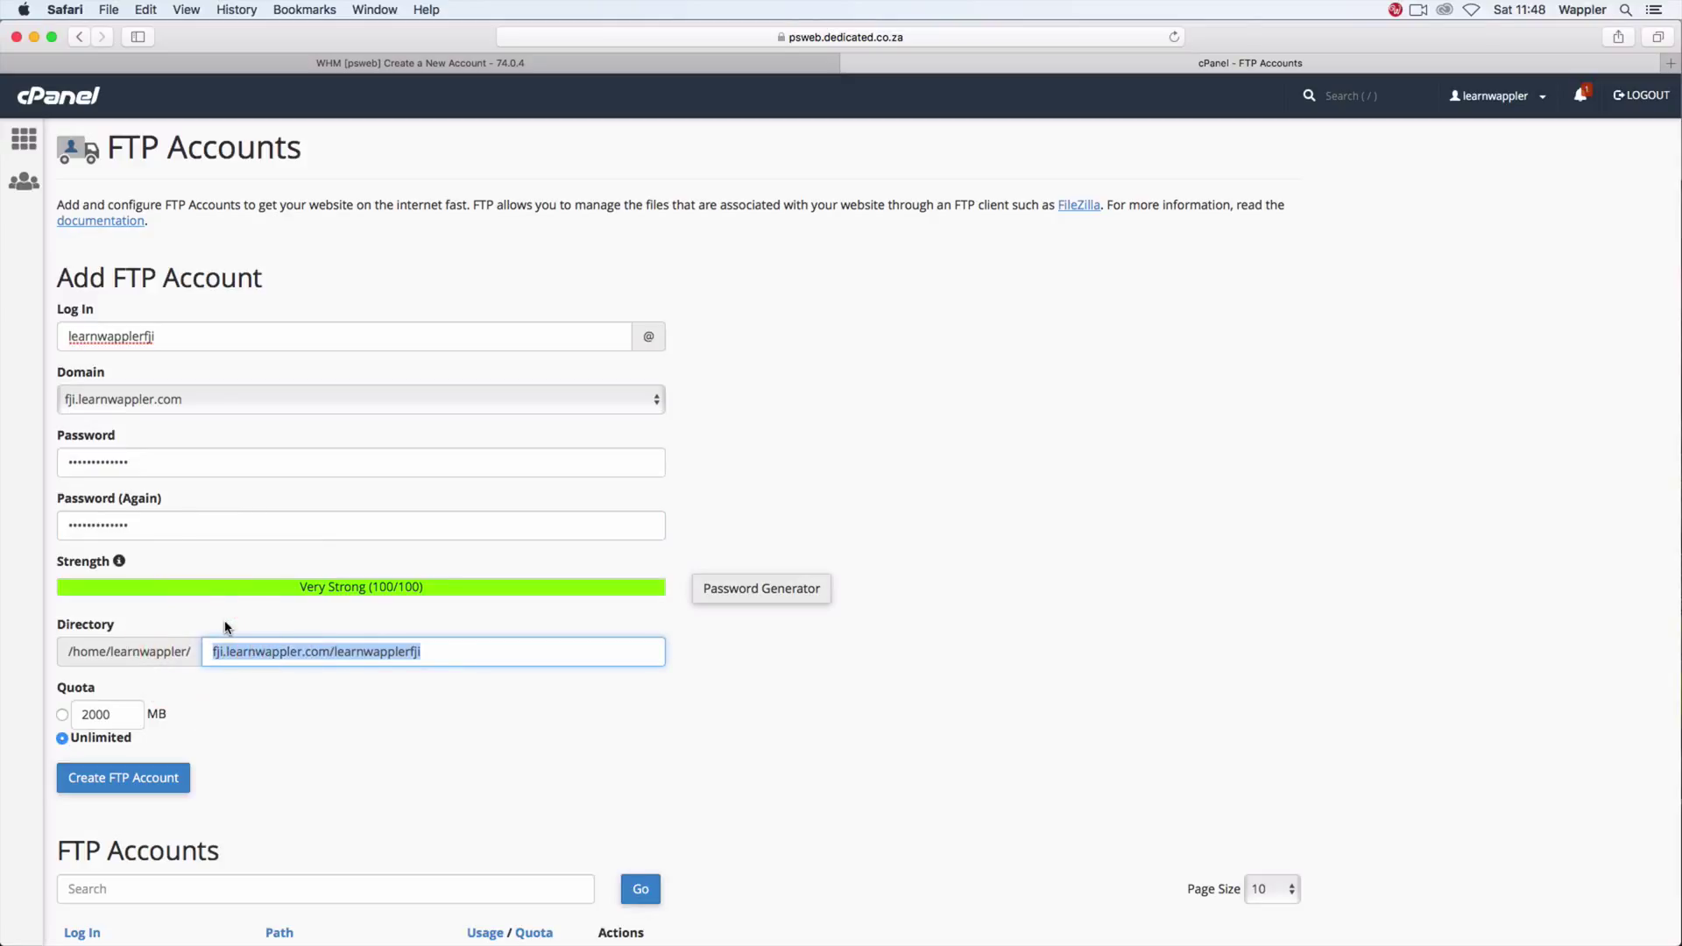
type("public")
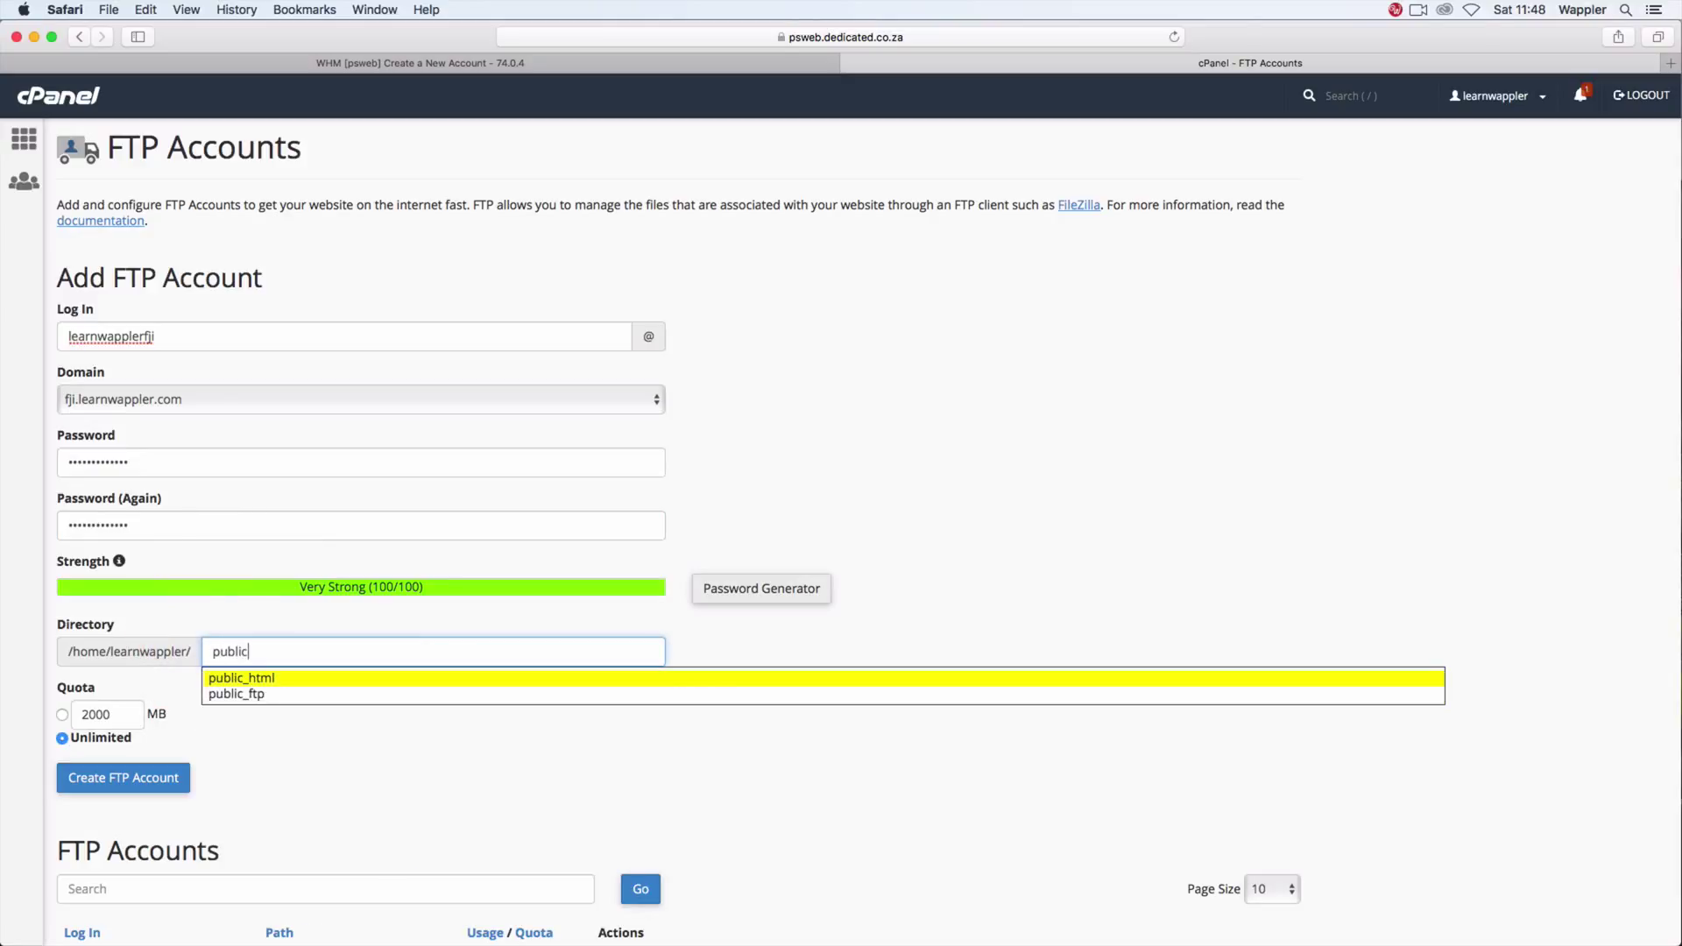
type("_html")
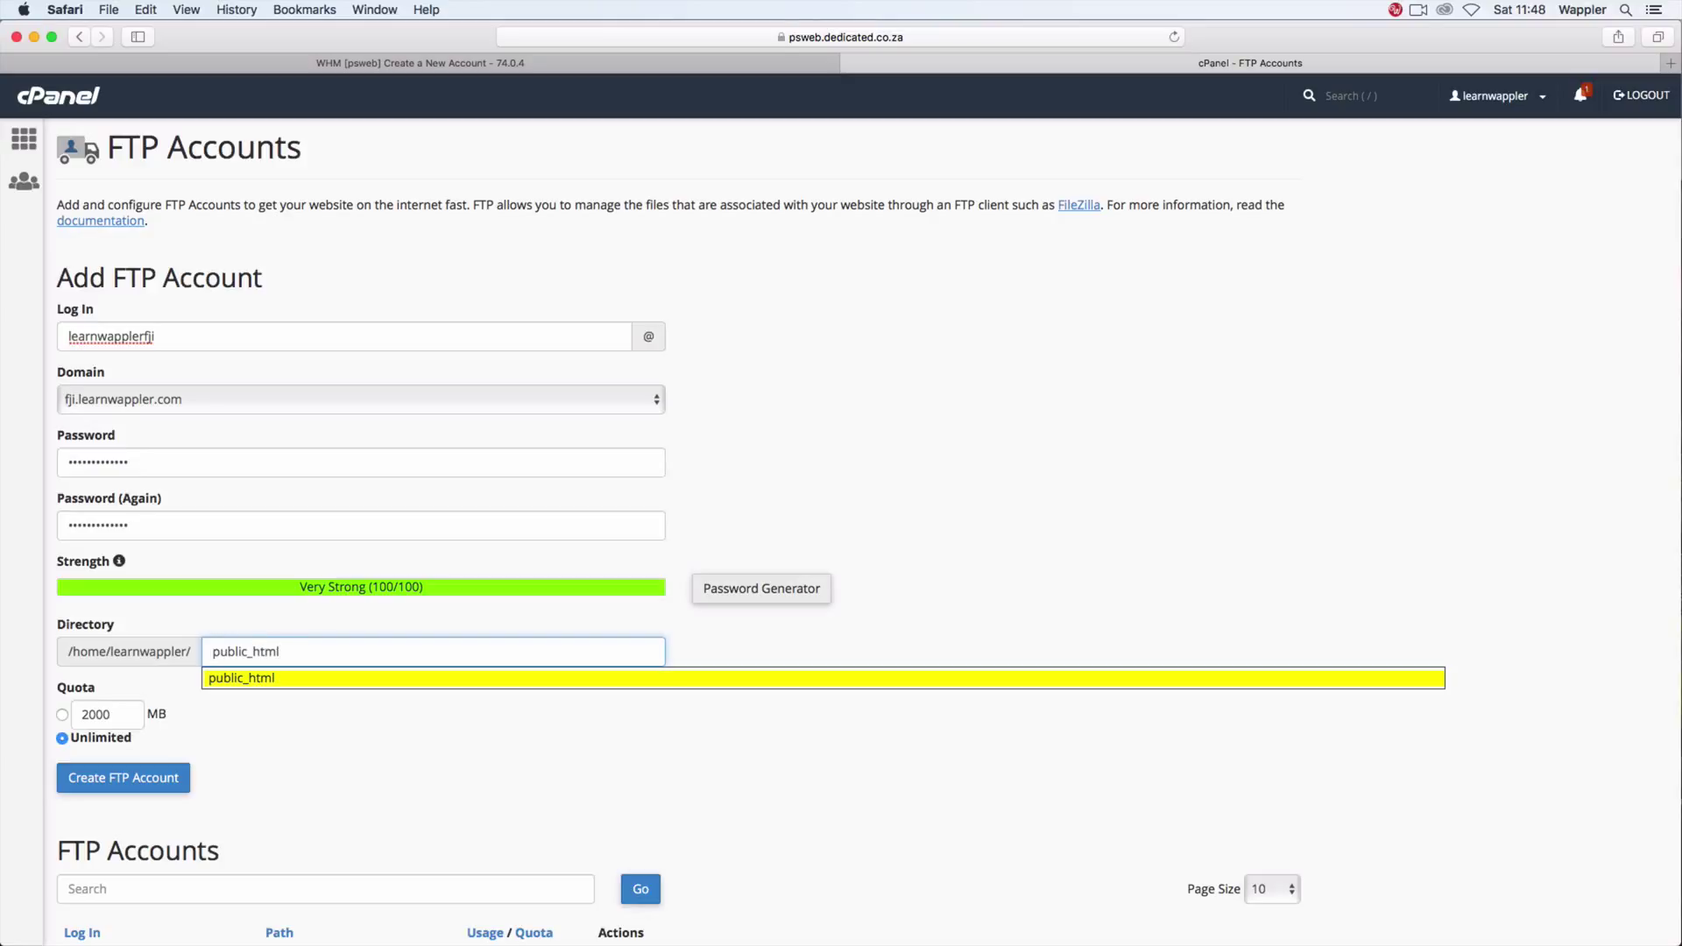
type("/fji")
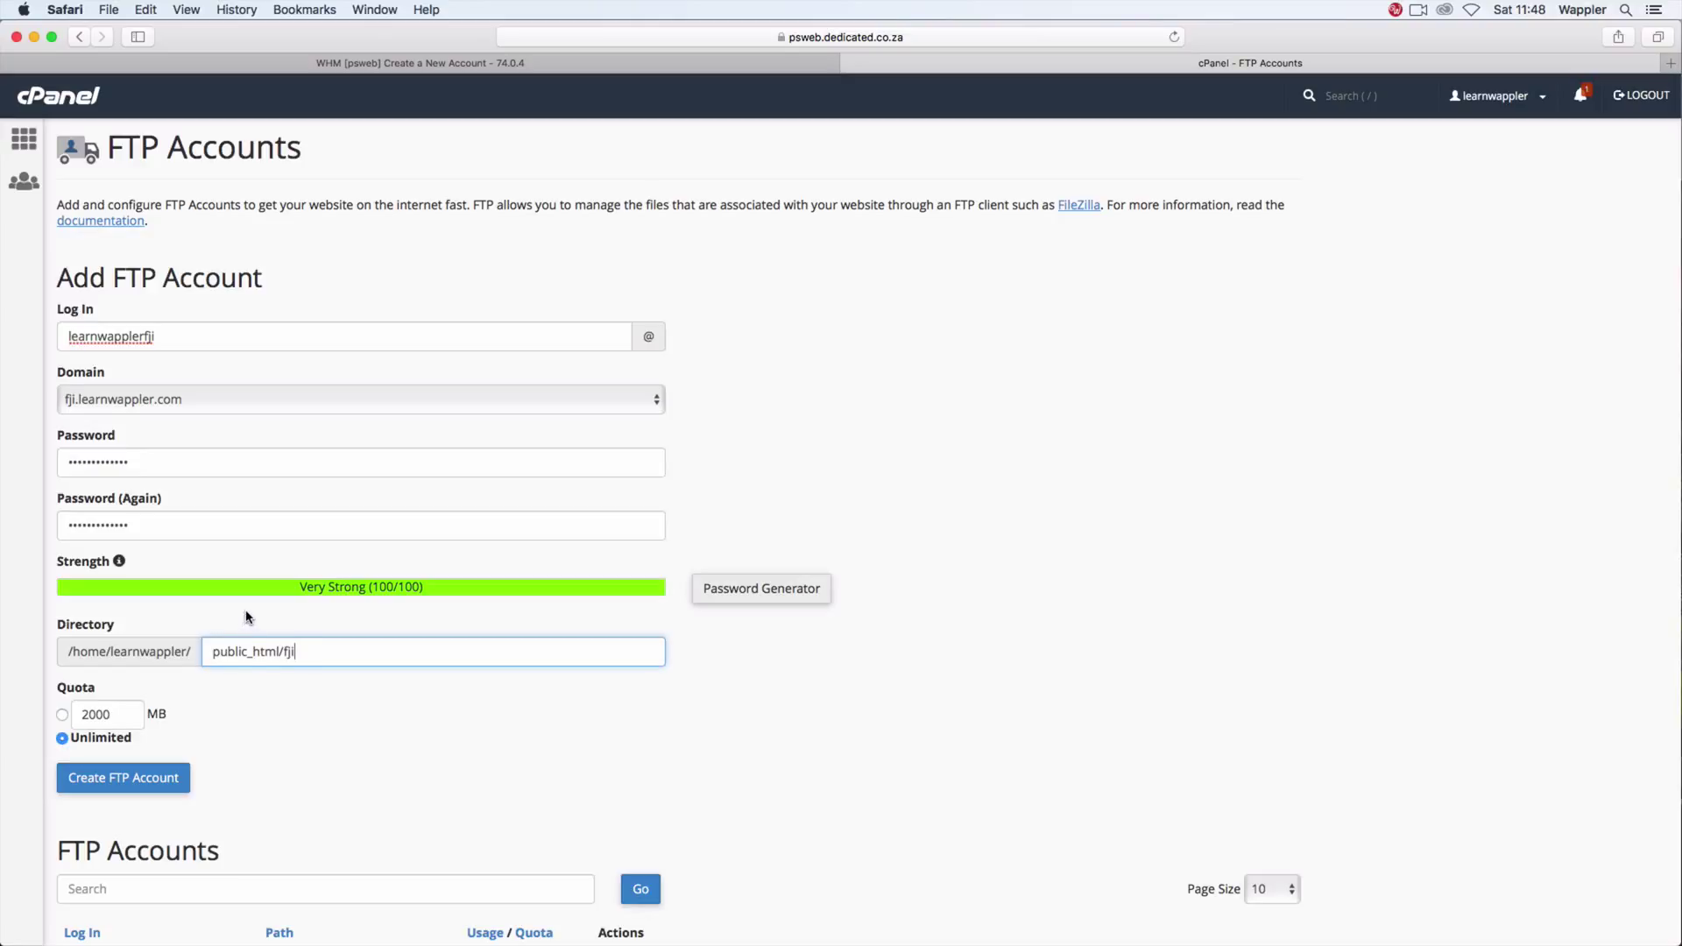
left_click(138, 778)
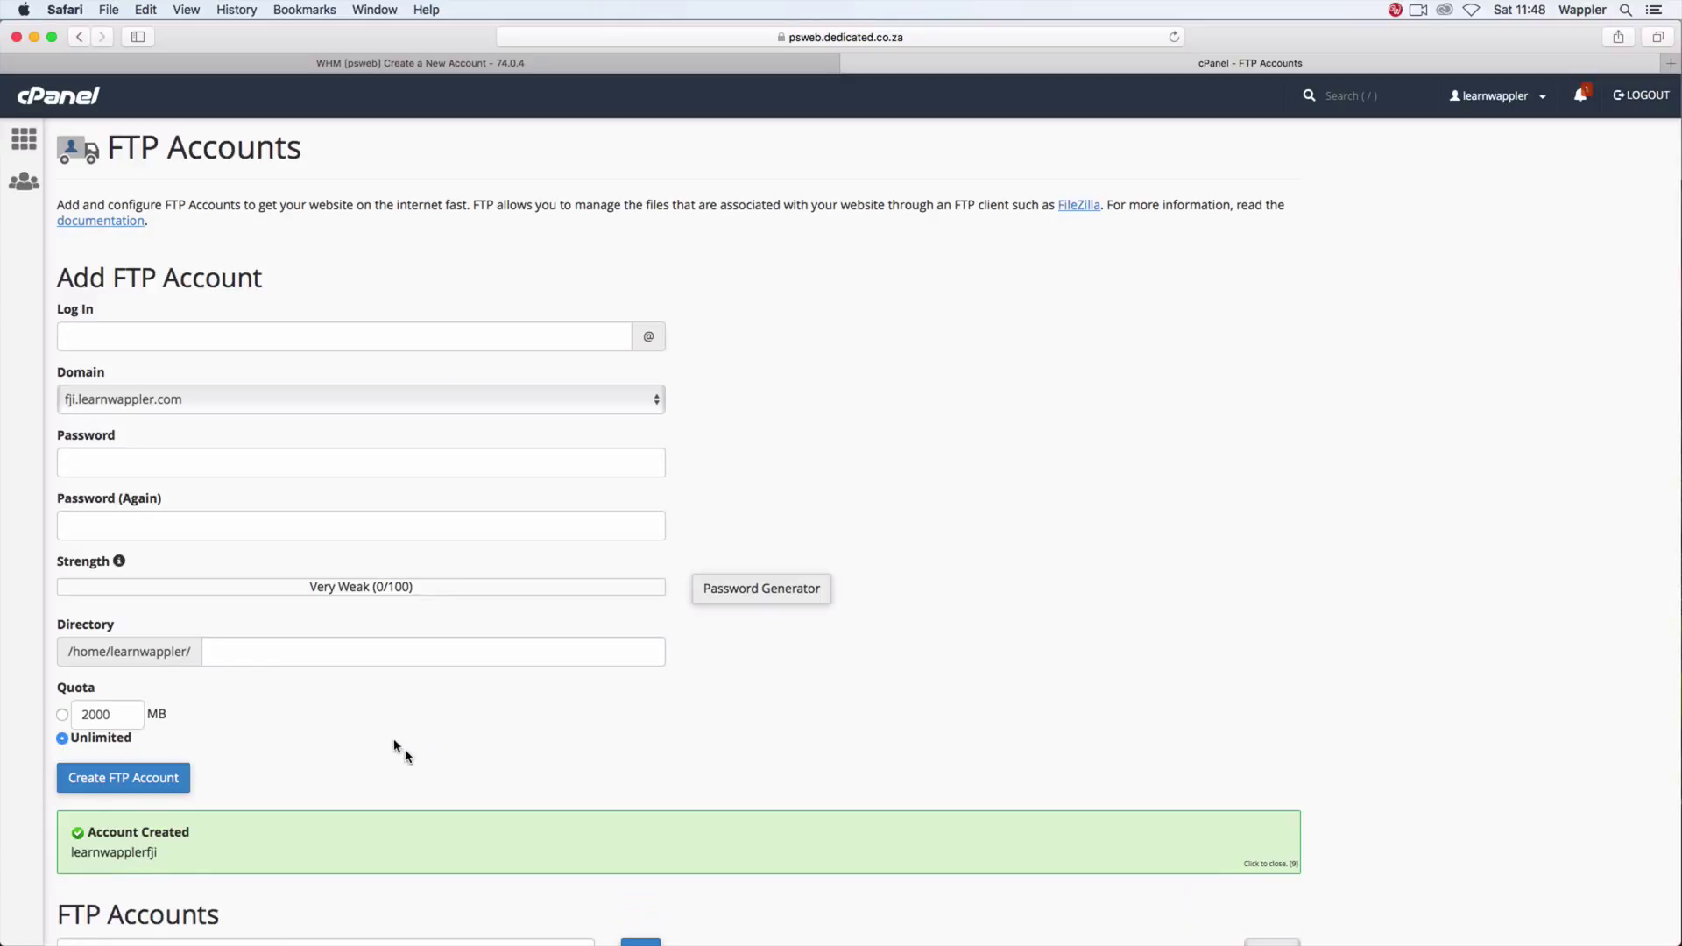
Step: Return to cPanel home, decline saving the password, and open File Manager
left_click(15, 147)
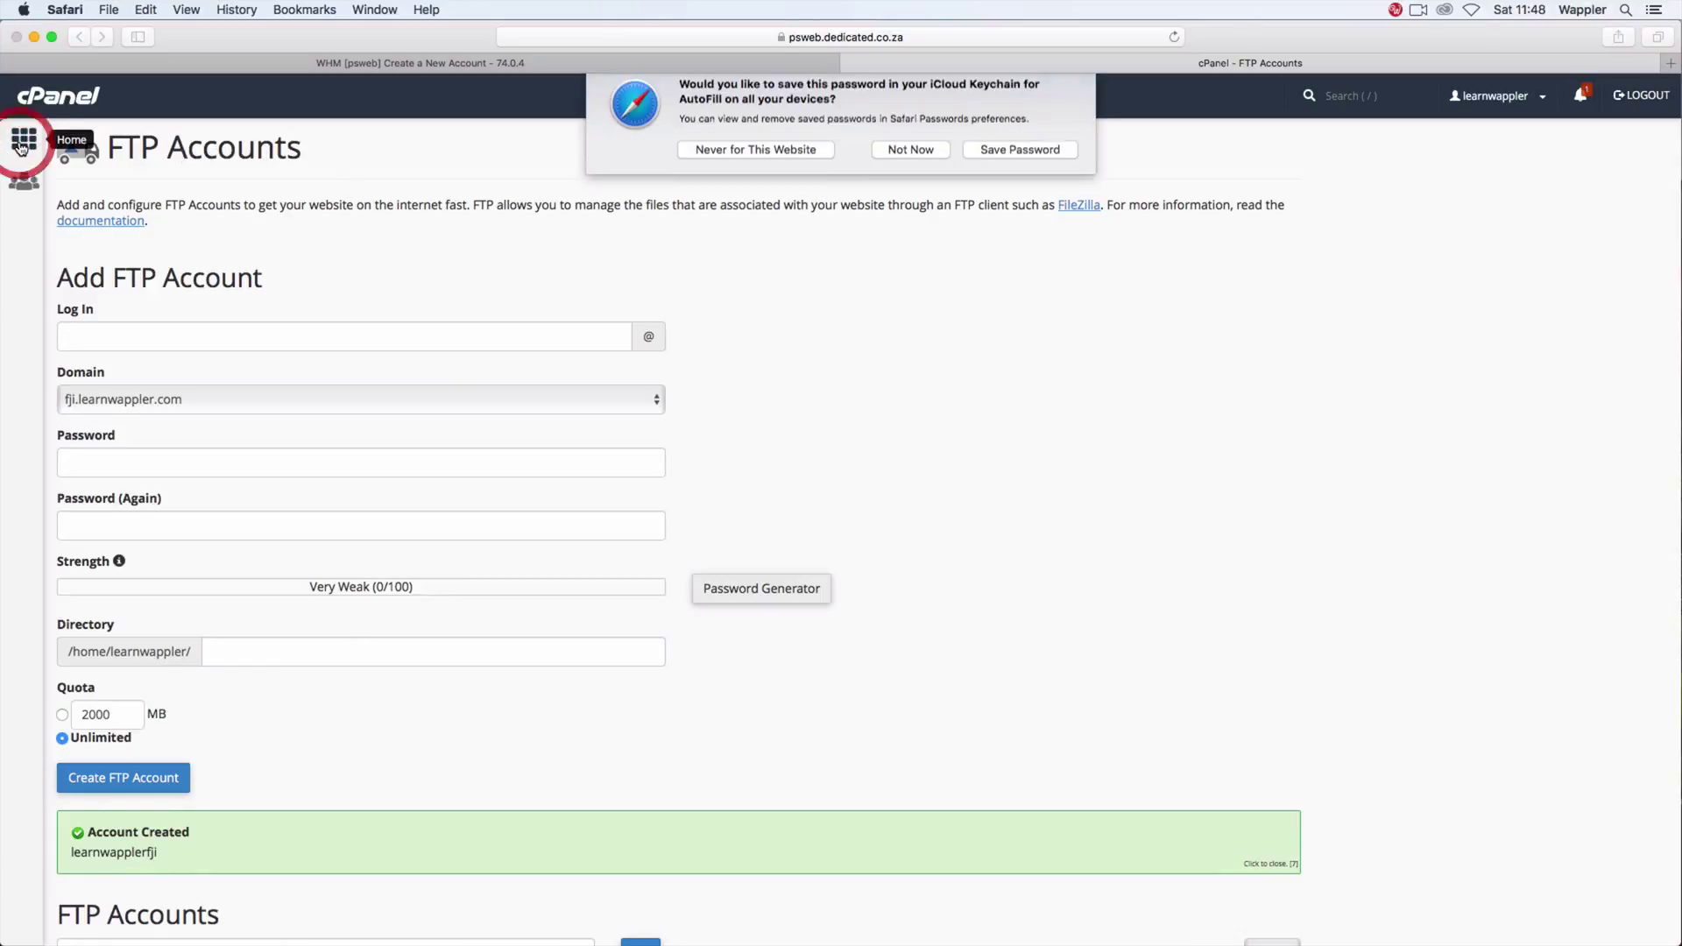
left_click(896, 163)
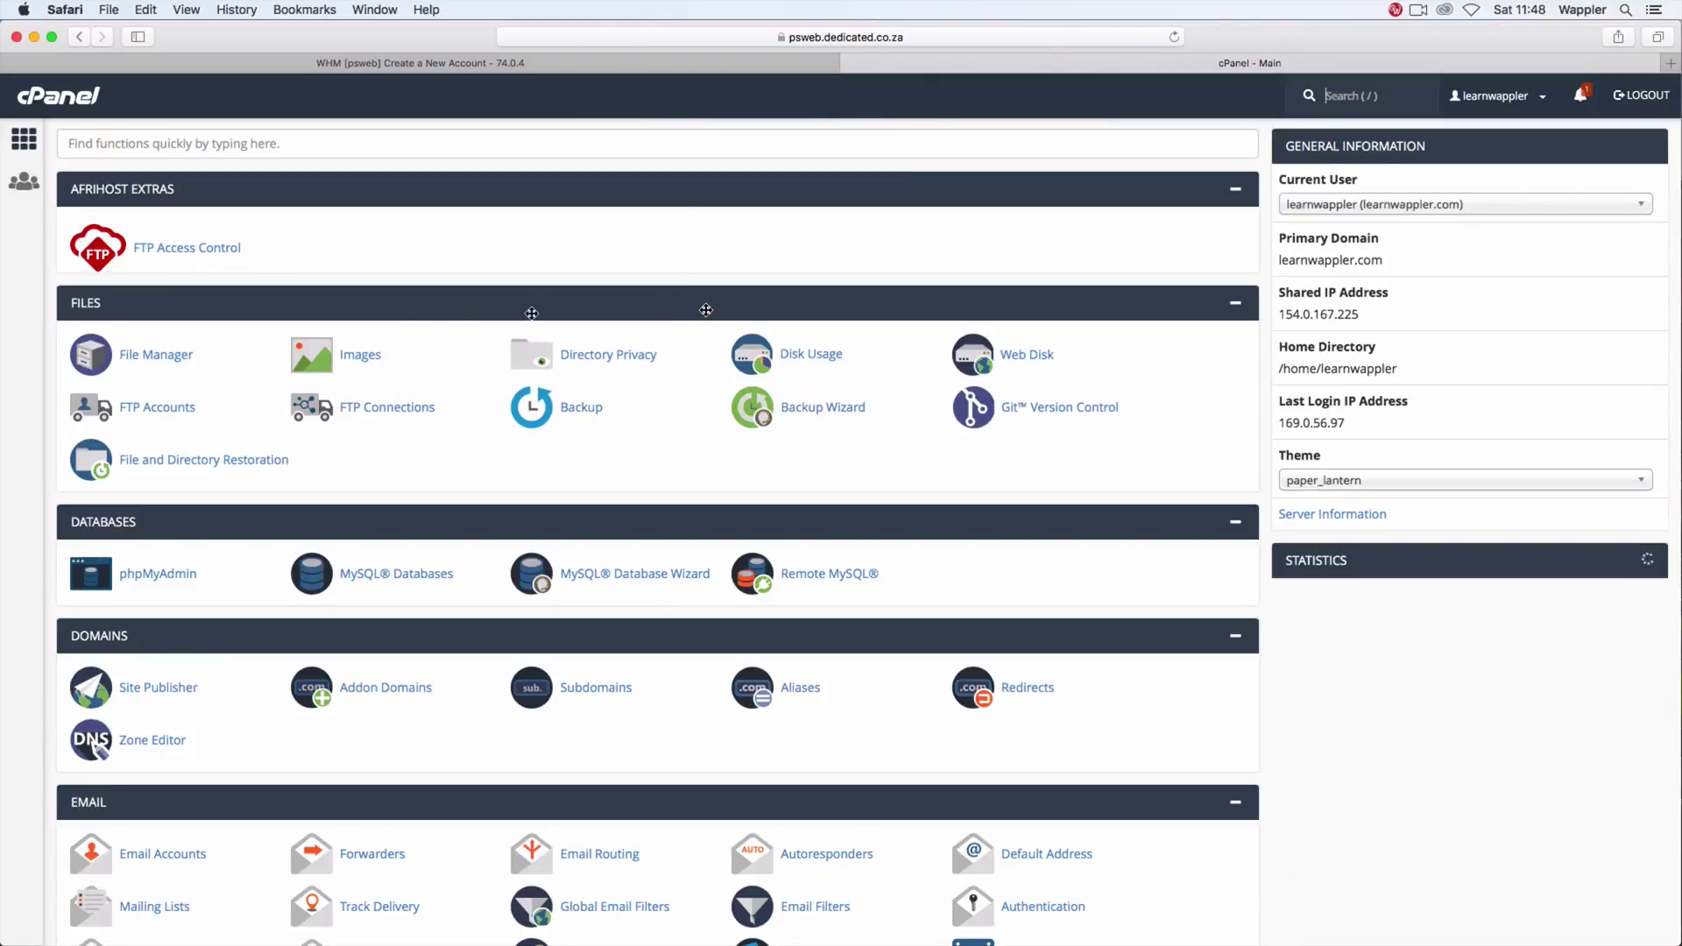
left_click(162, 354)
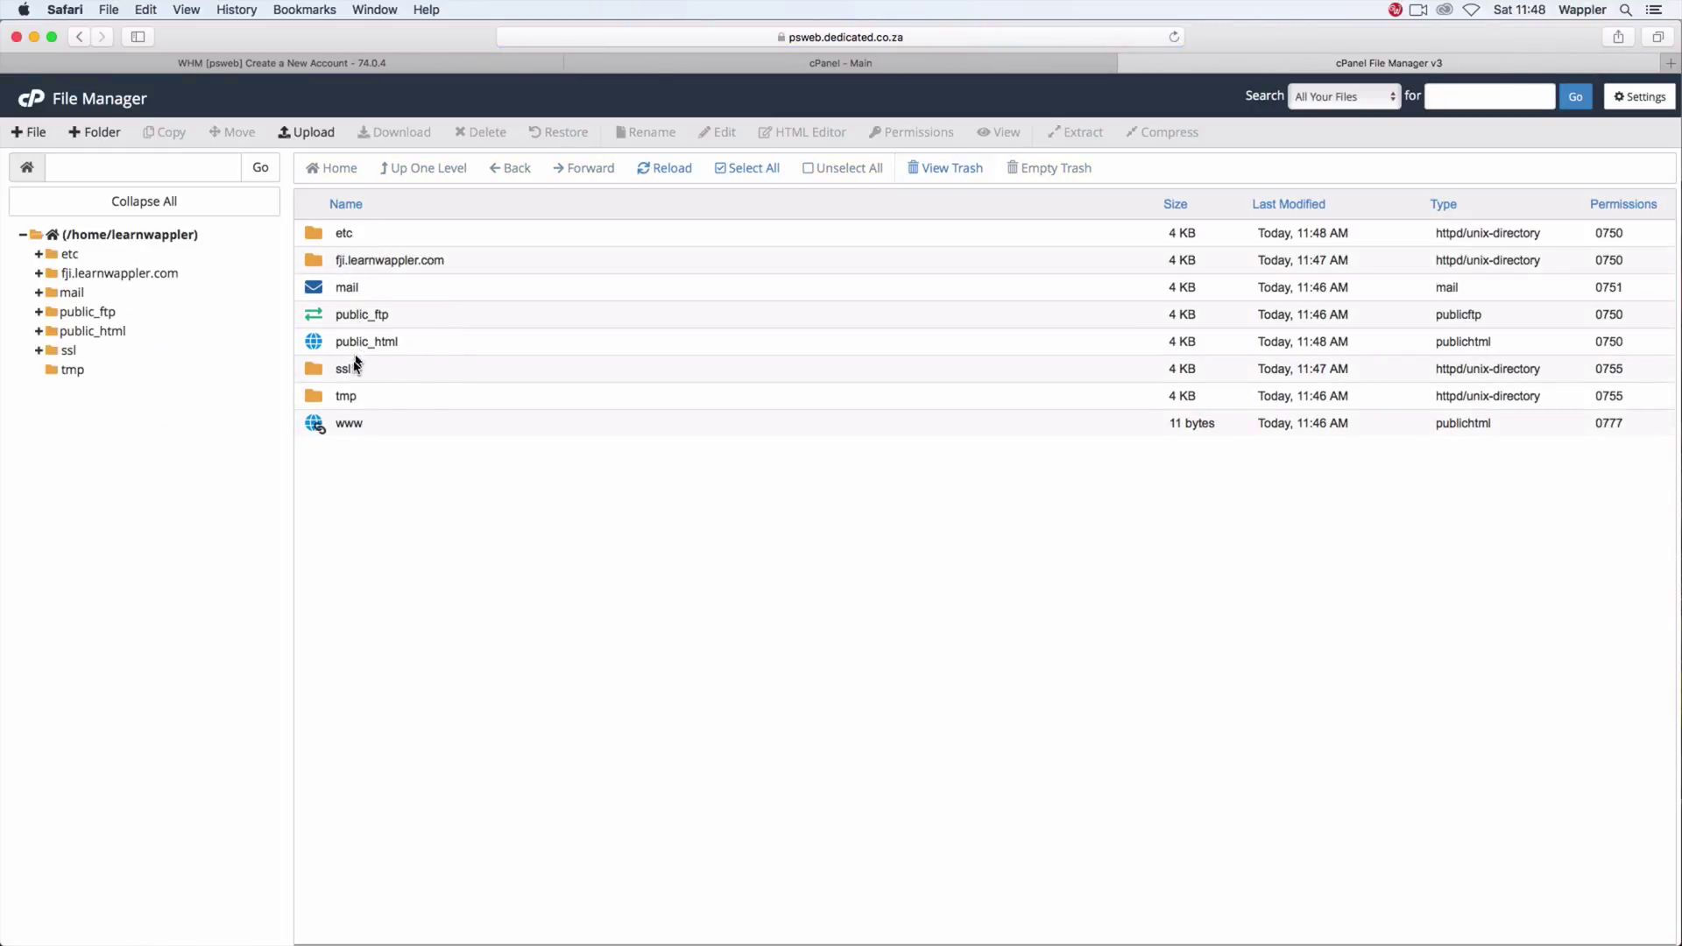
Step: Browse into public_html/fji to confirm it is empty, then return to the cPanel dashboard tab
double_click(428, 341)
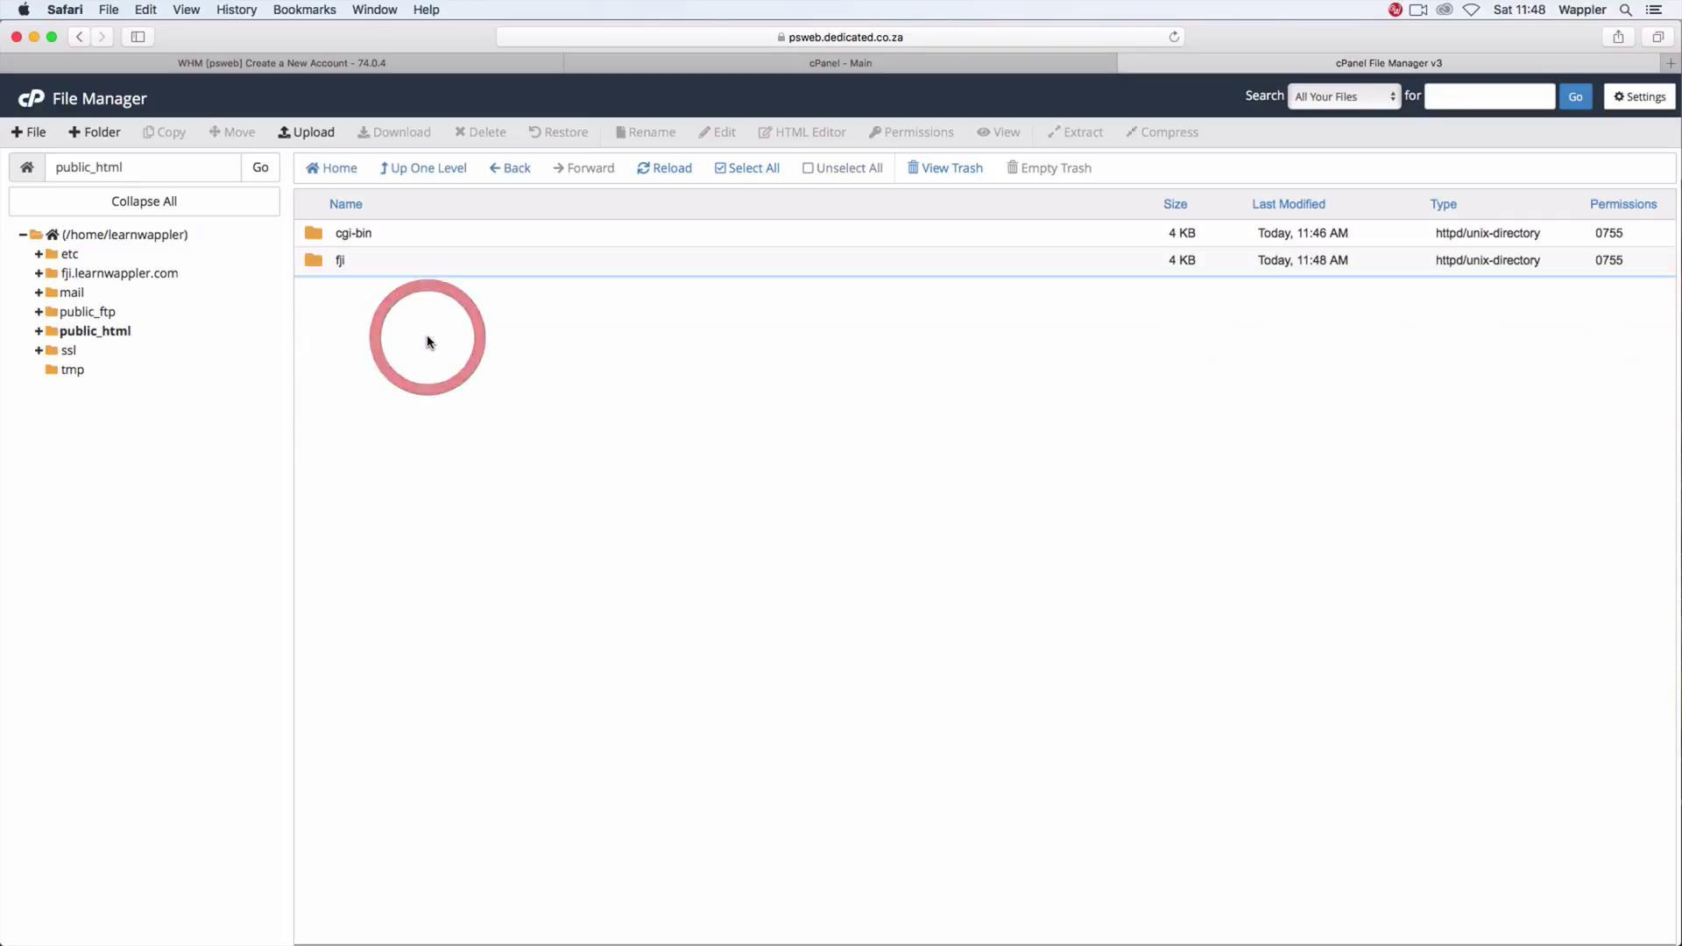
double_click(393, 263)
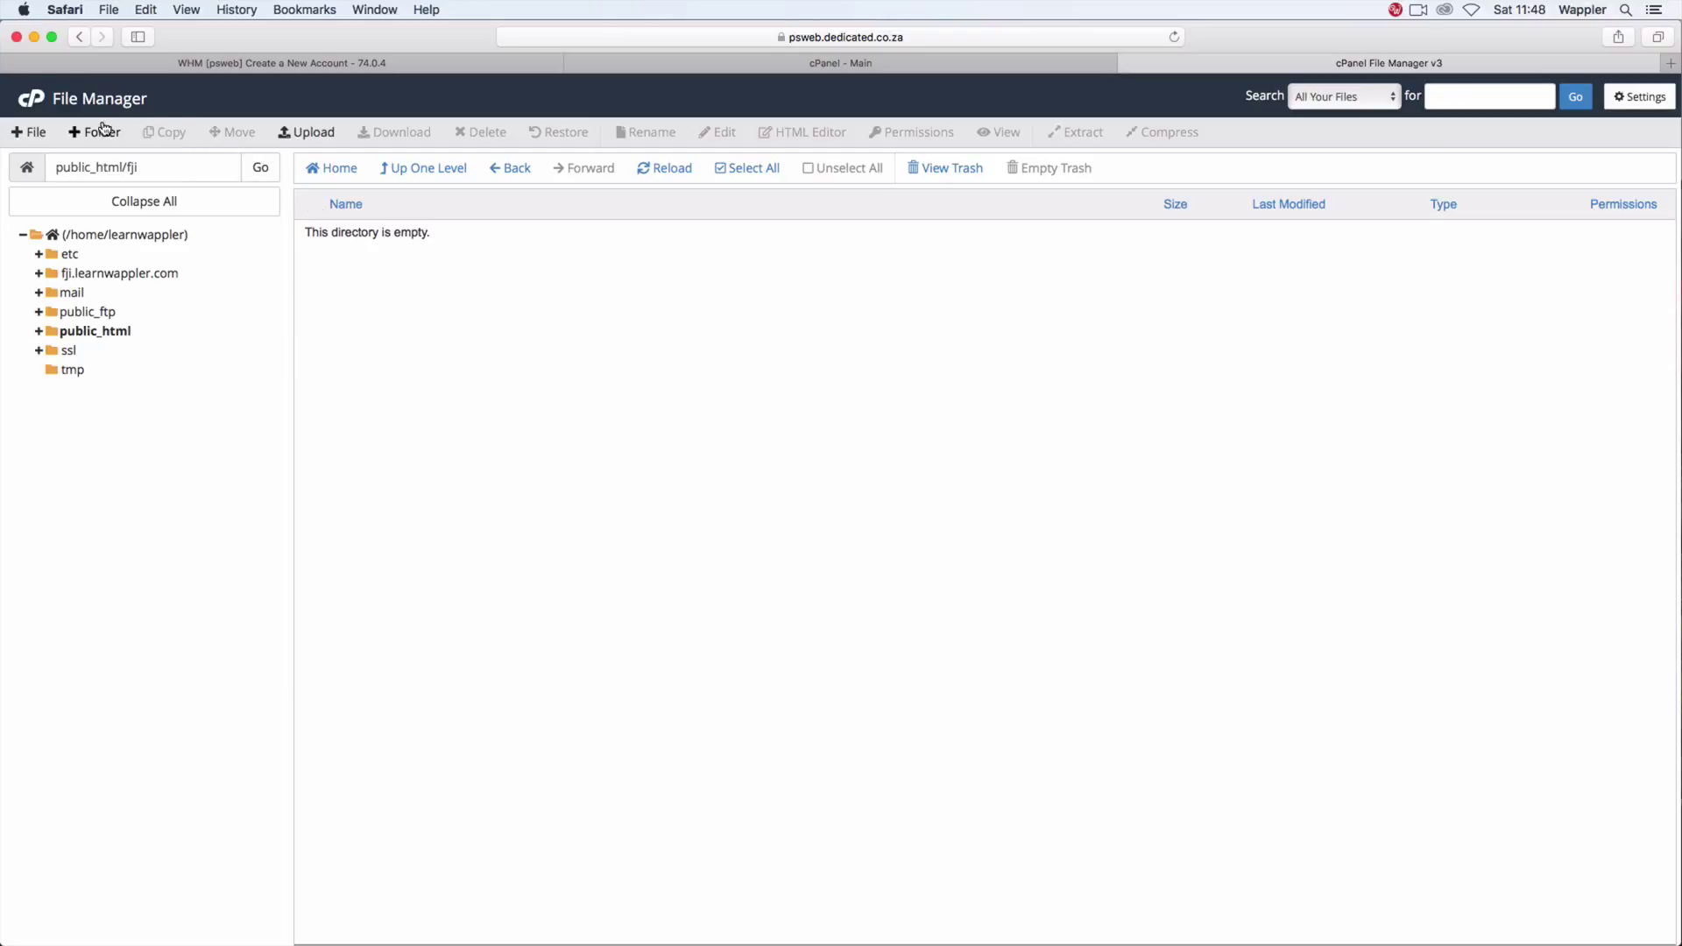
left_click(864, 66)
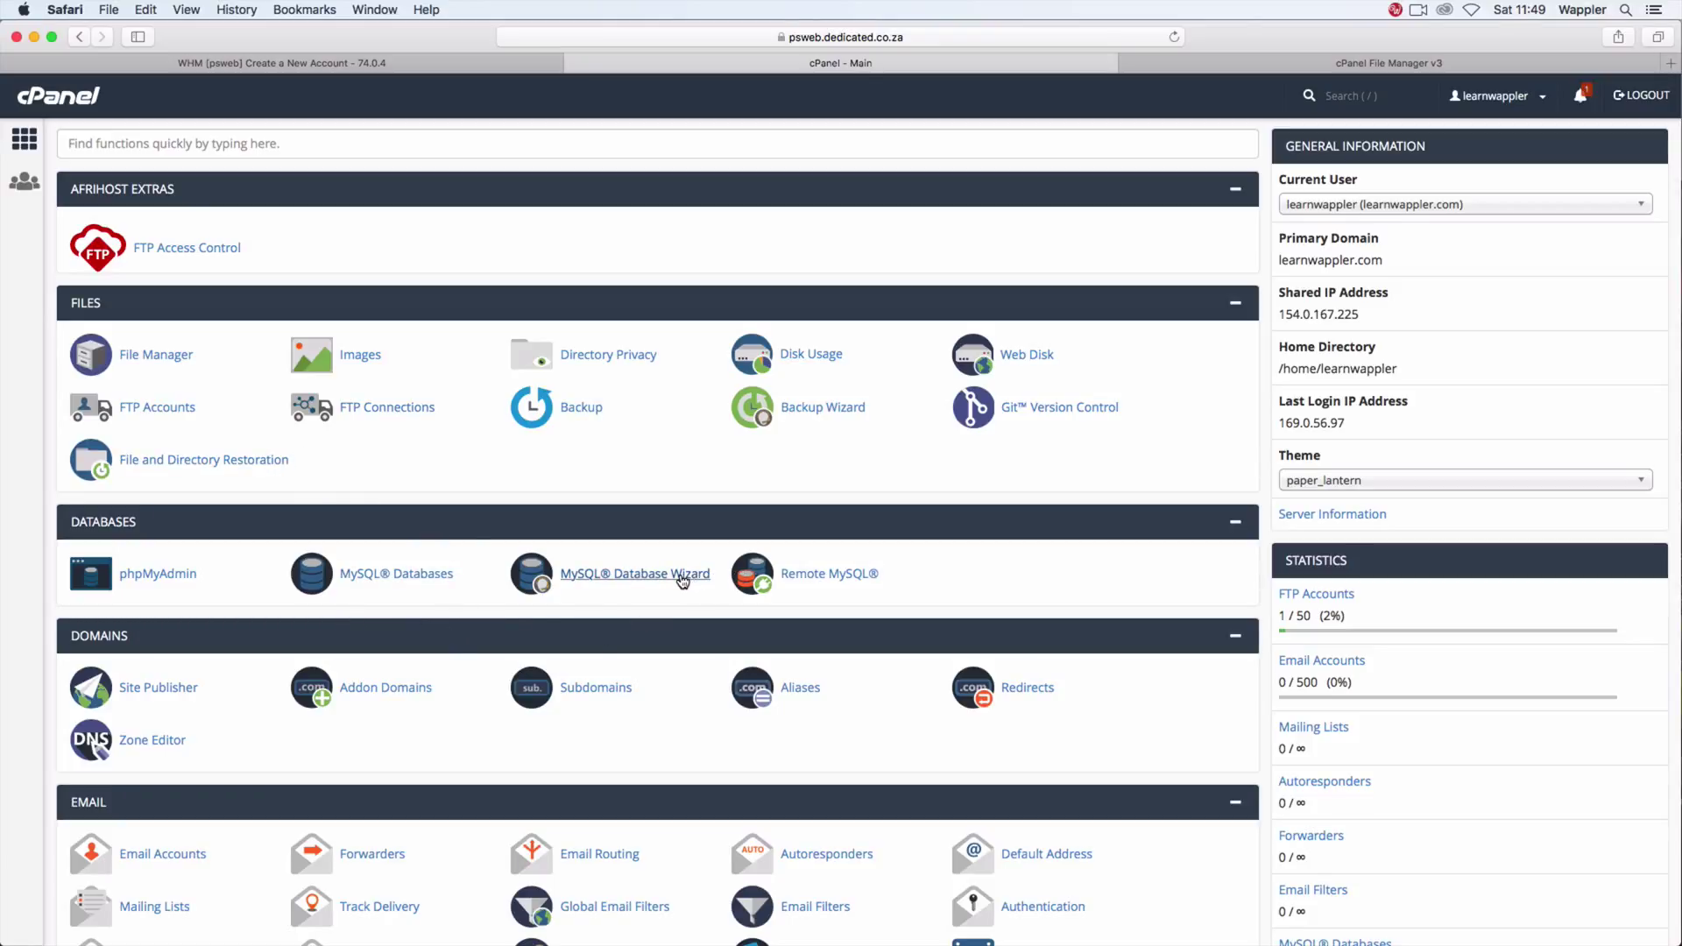
Step: Start the MySQL Database Wizard and create the database learnwap_fji
left_click(682, 574)
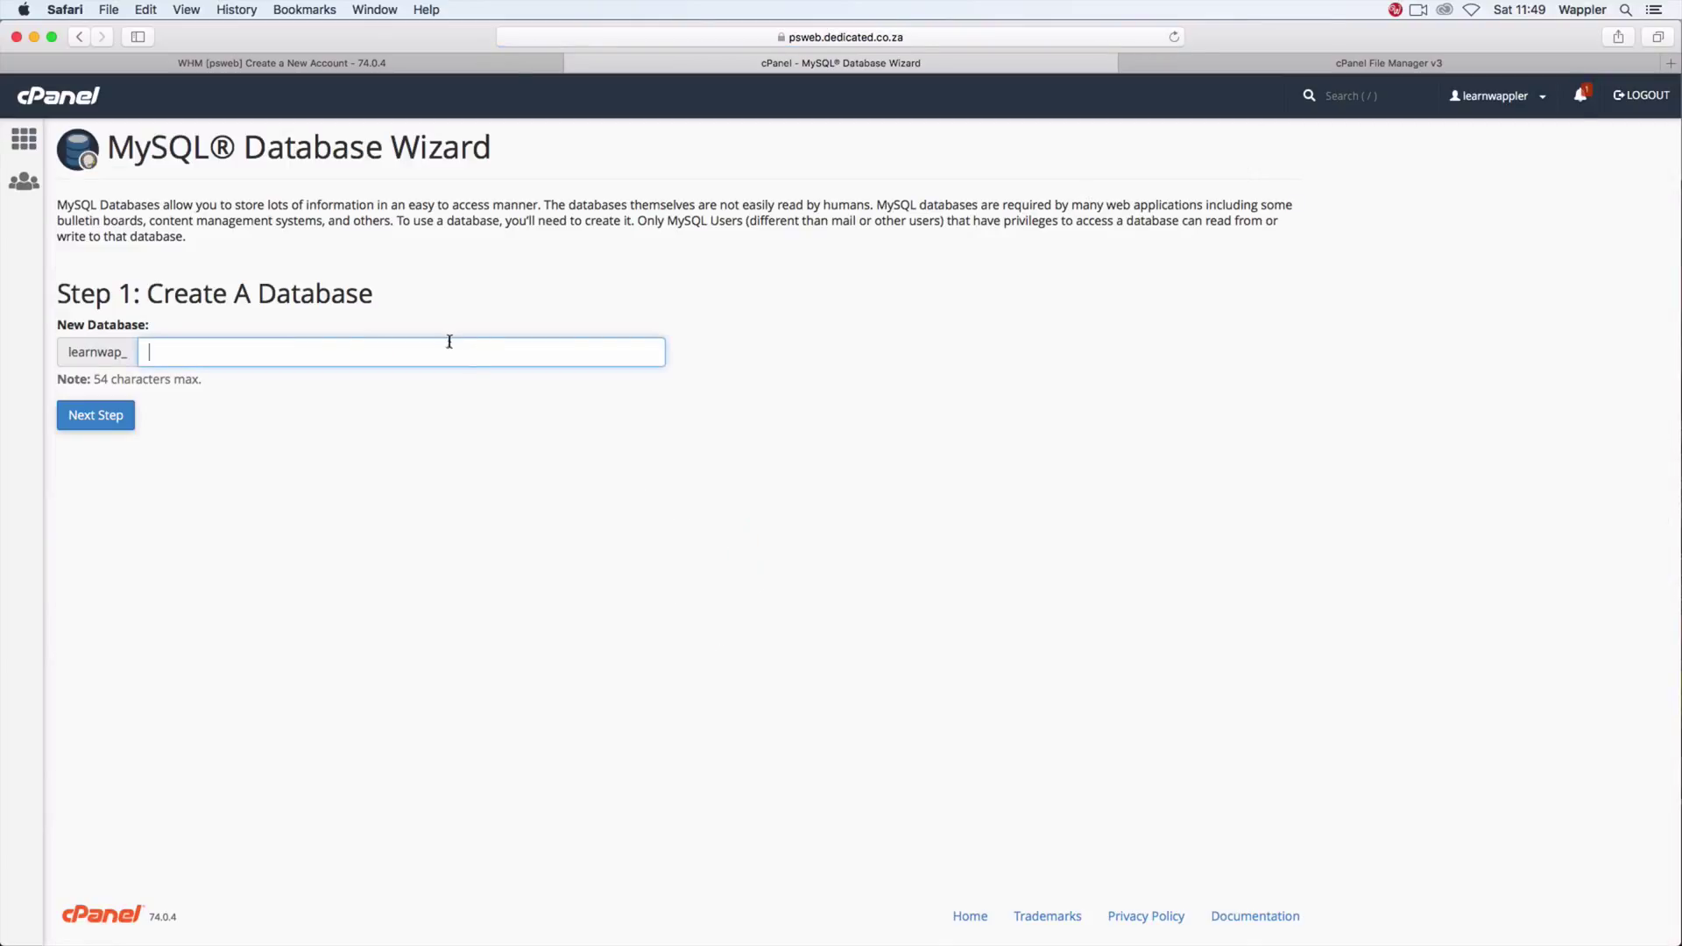
left_click(447, 343)
left_click(95, 415)
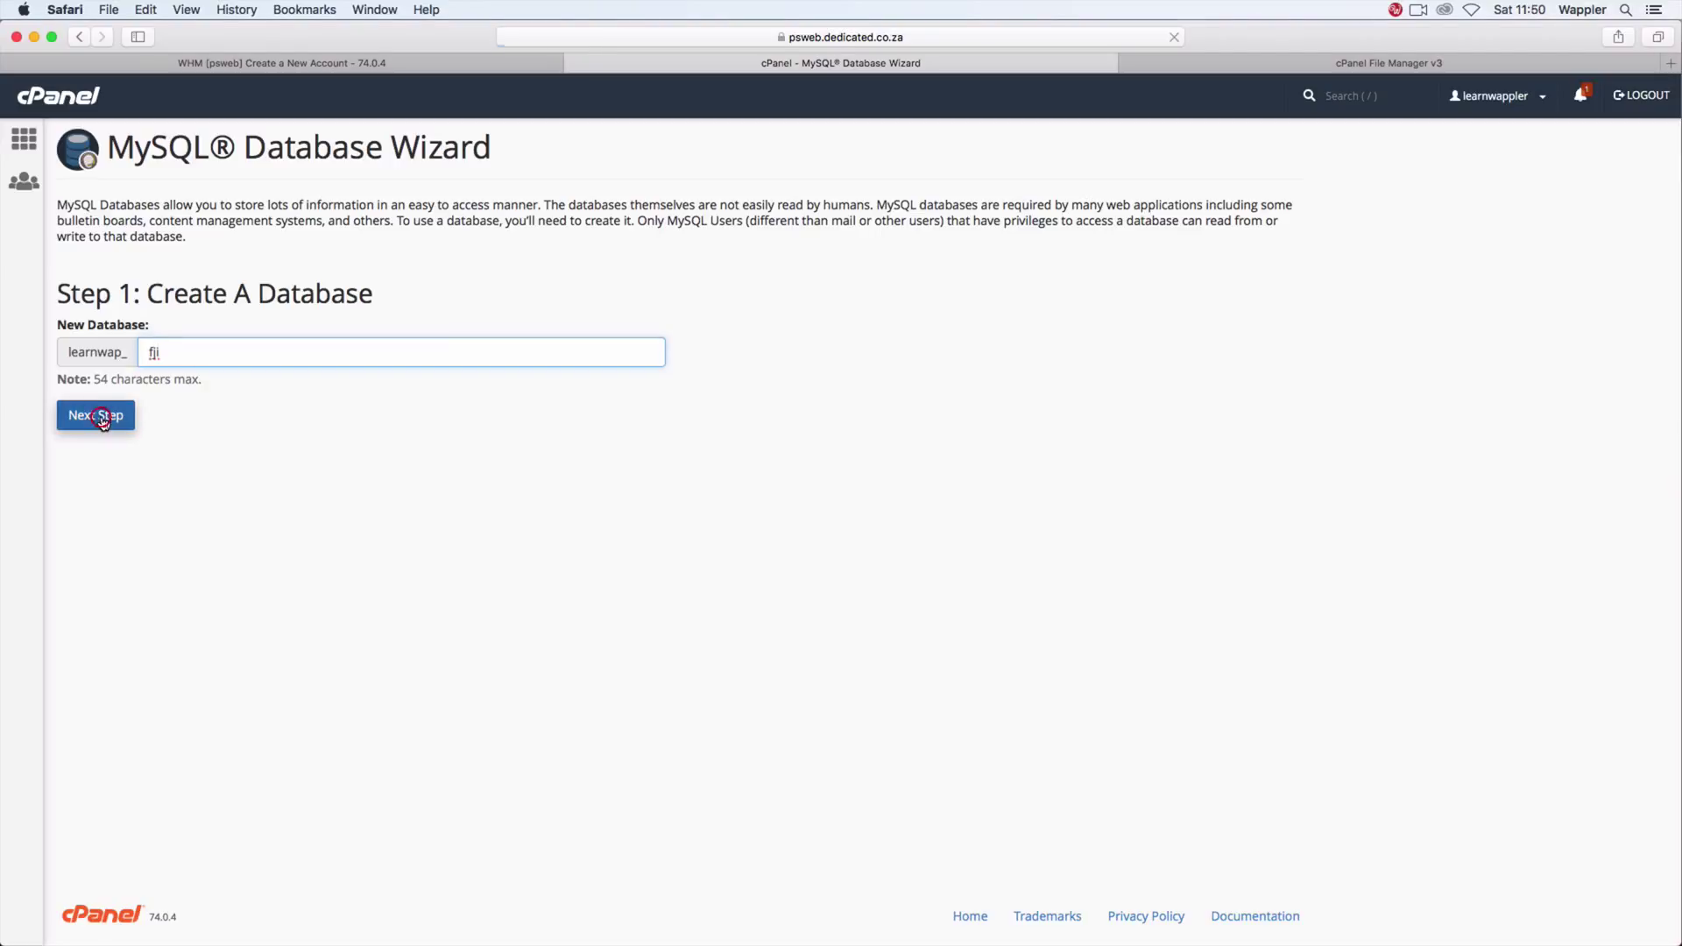
Step: Create user learnwap_fji with a strong password and grant it ALL PRIVILEGES on learnwap_fji
left_click(218, 327)
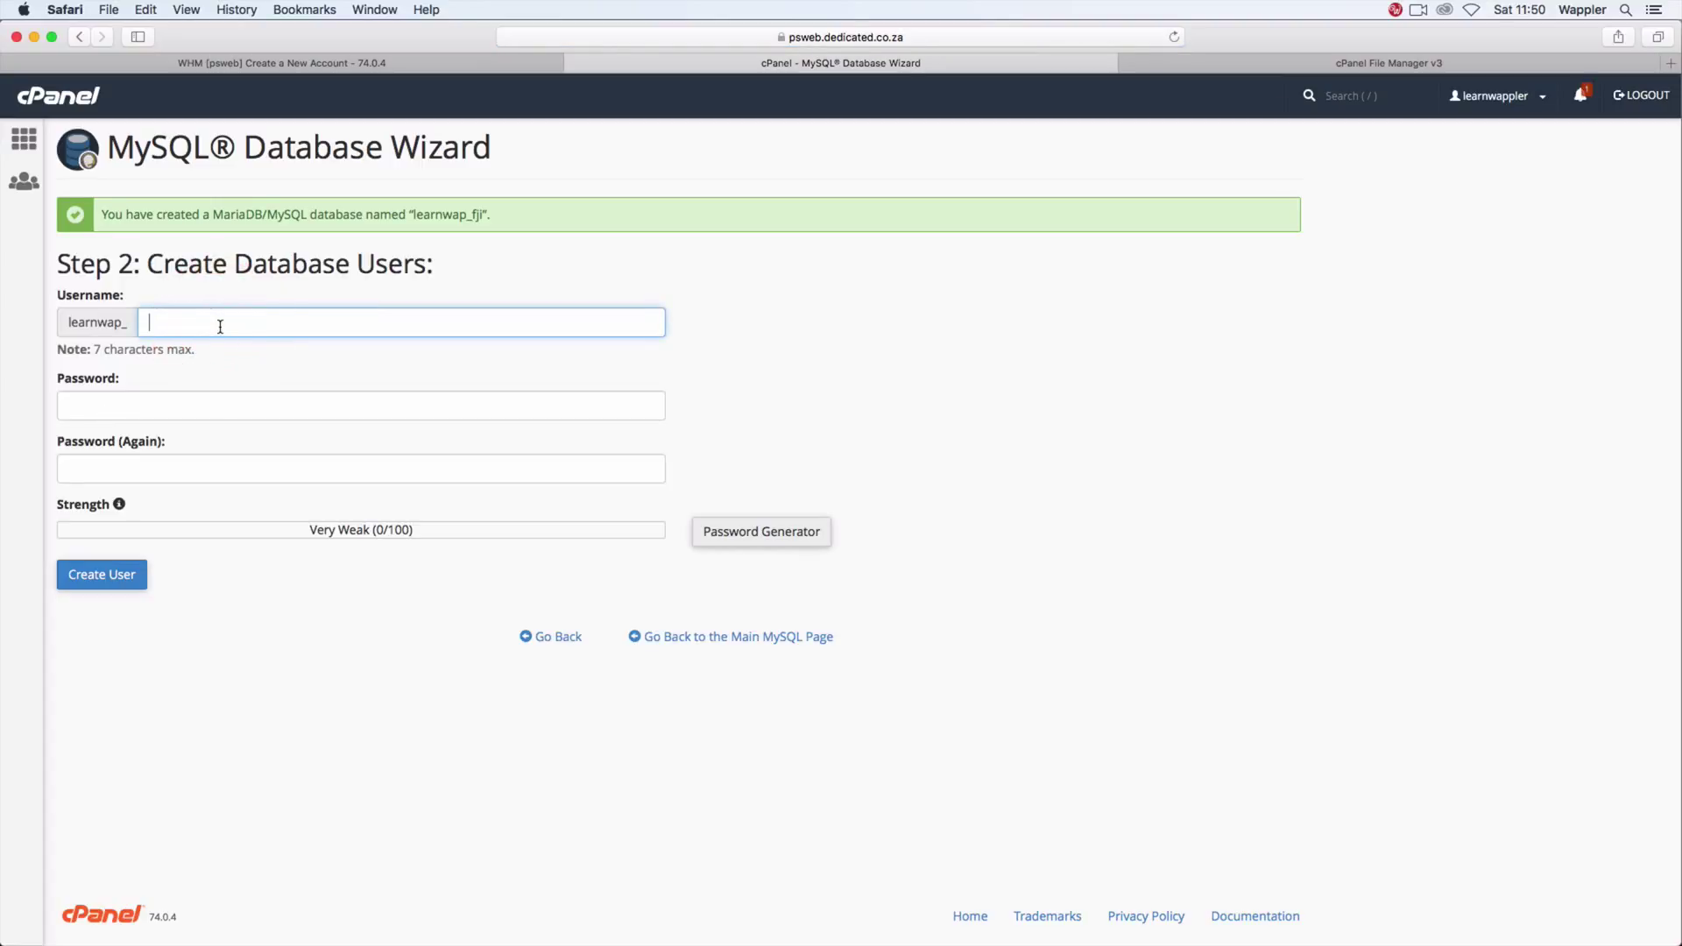
type("fji")
left_click(69, 405)
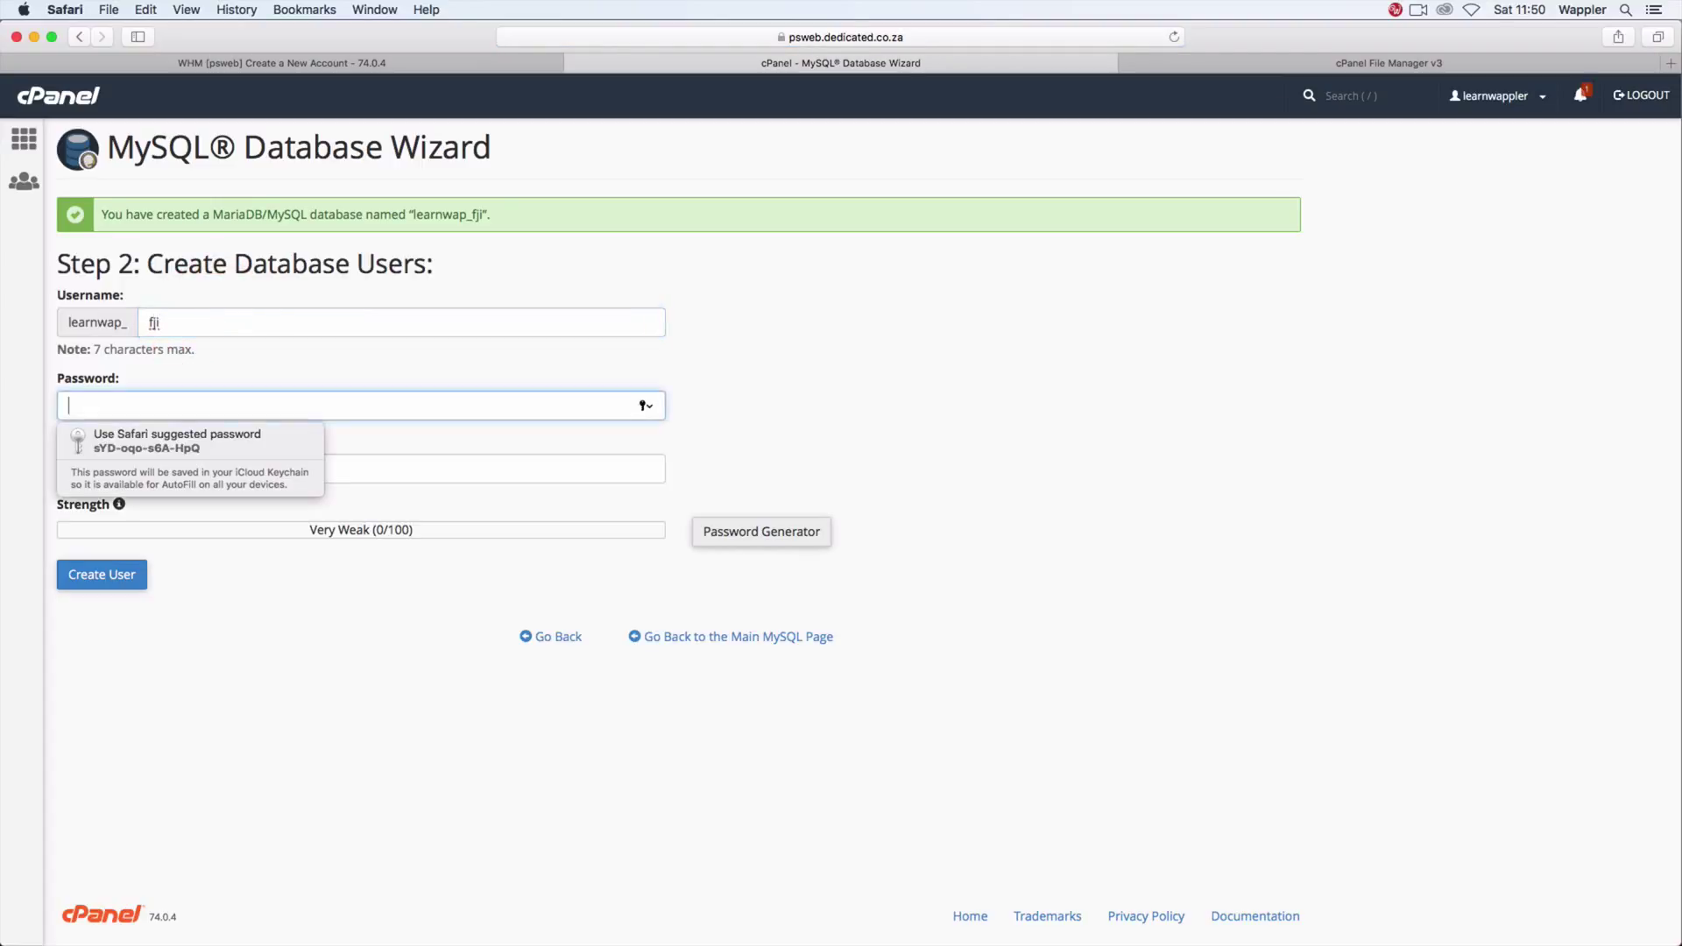
type("•••••")
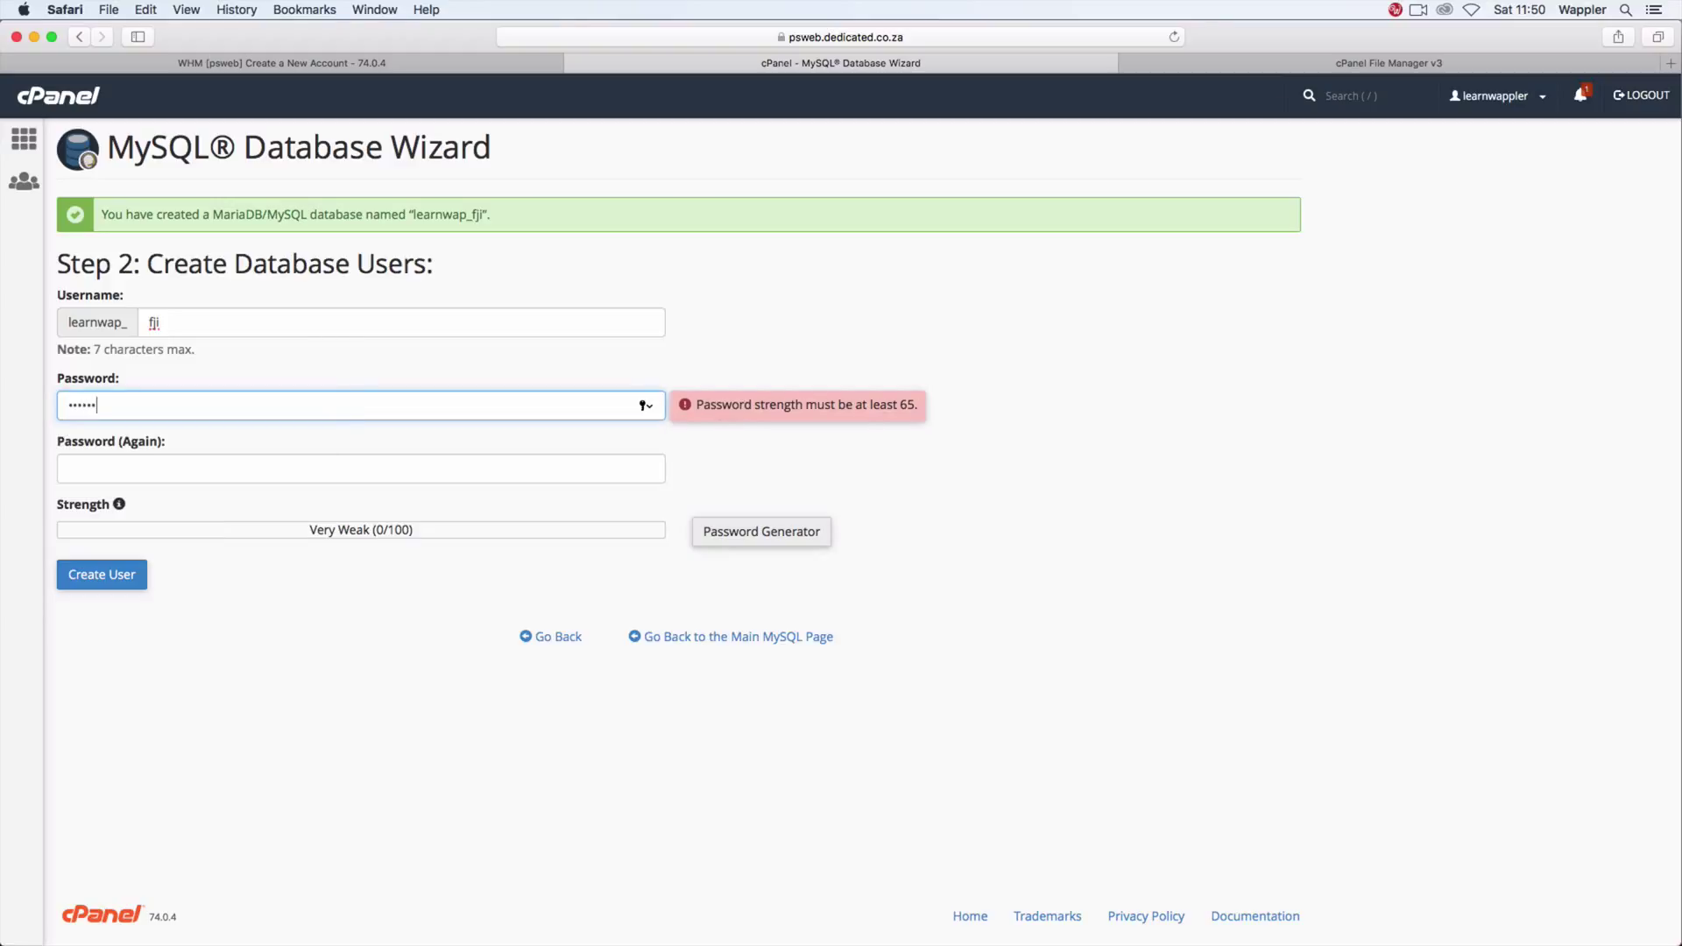
key("Tab")
type("•")
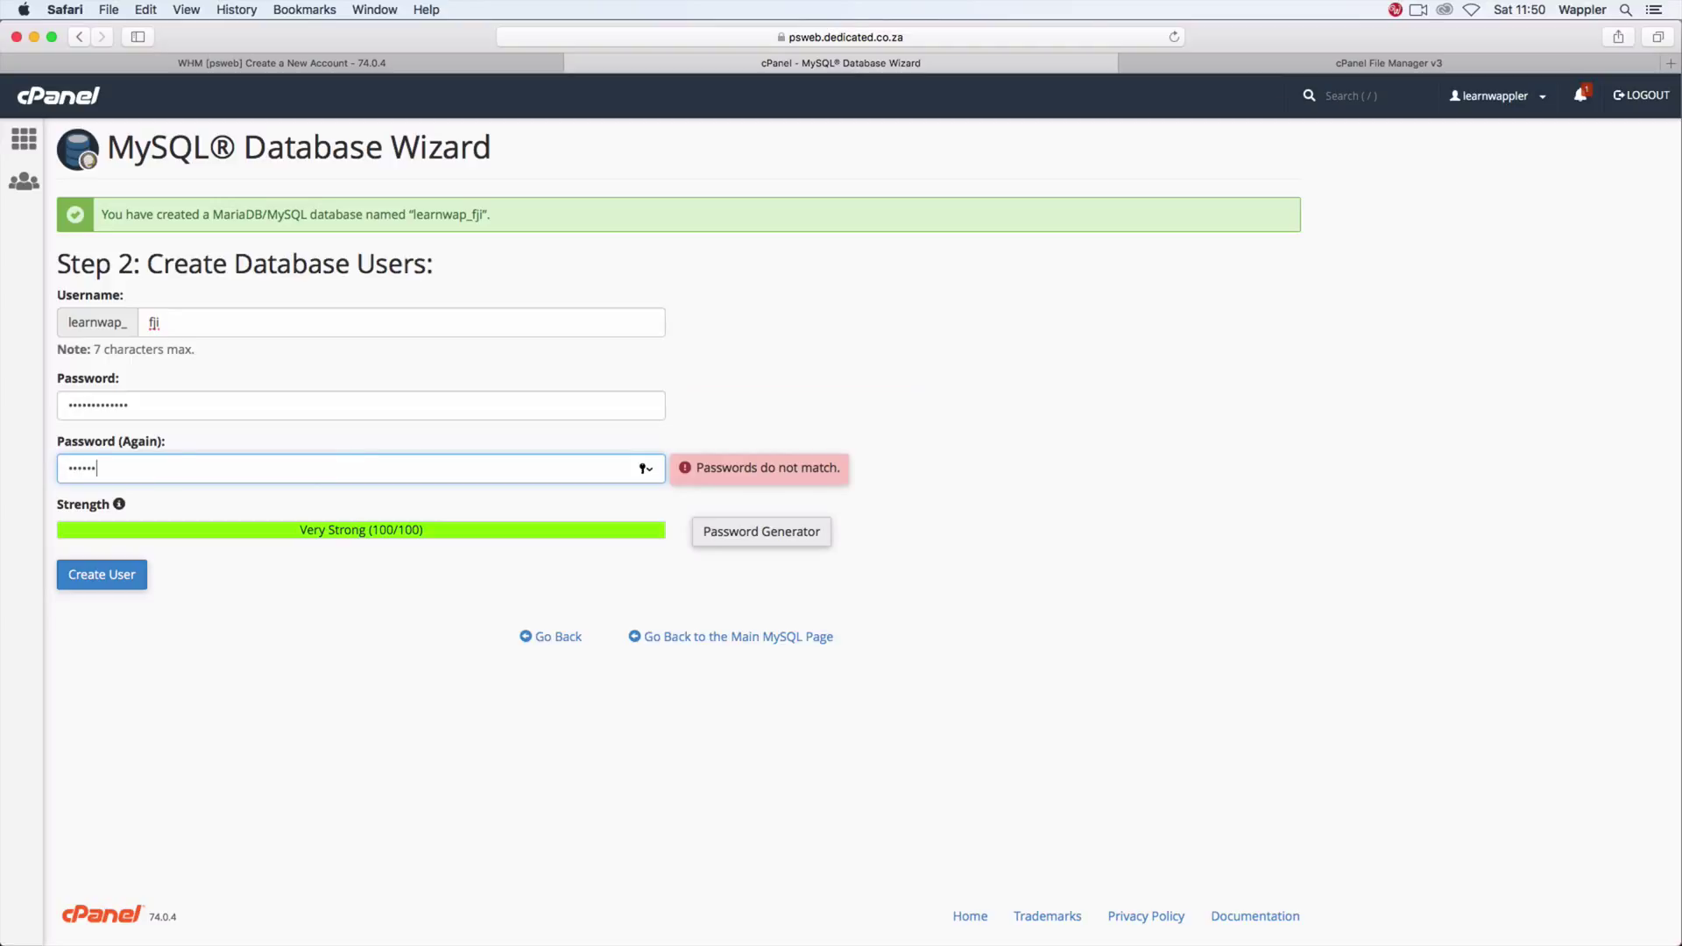
type("•")
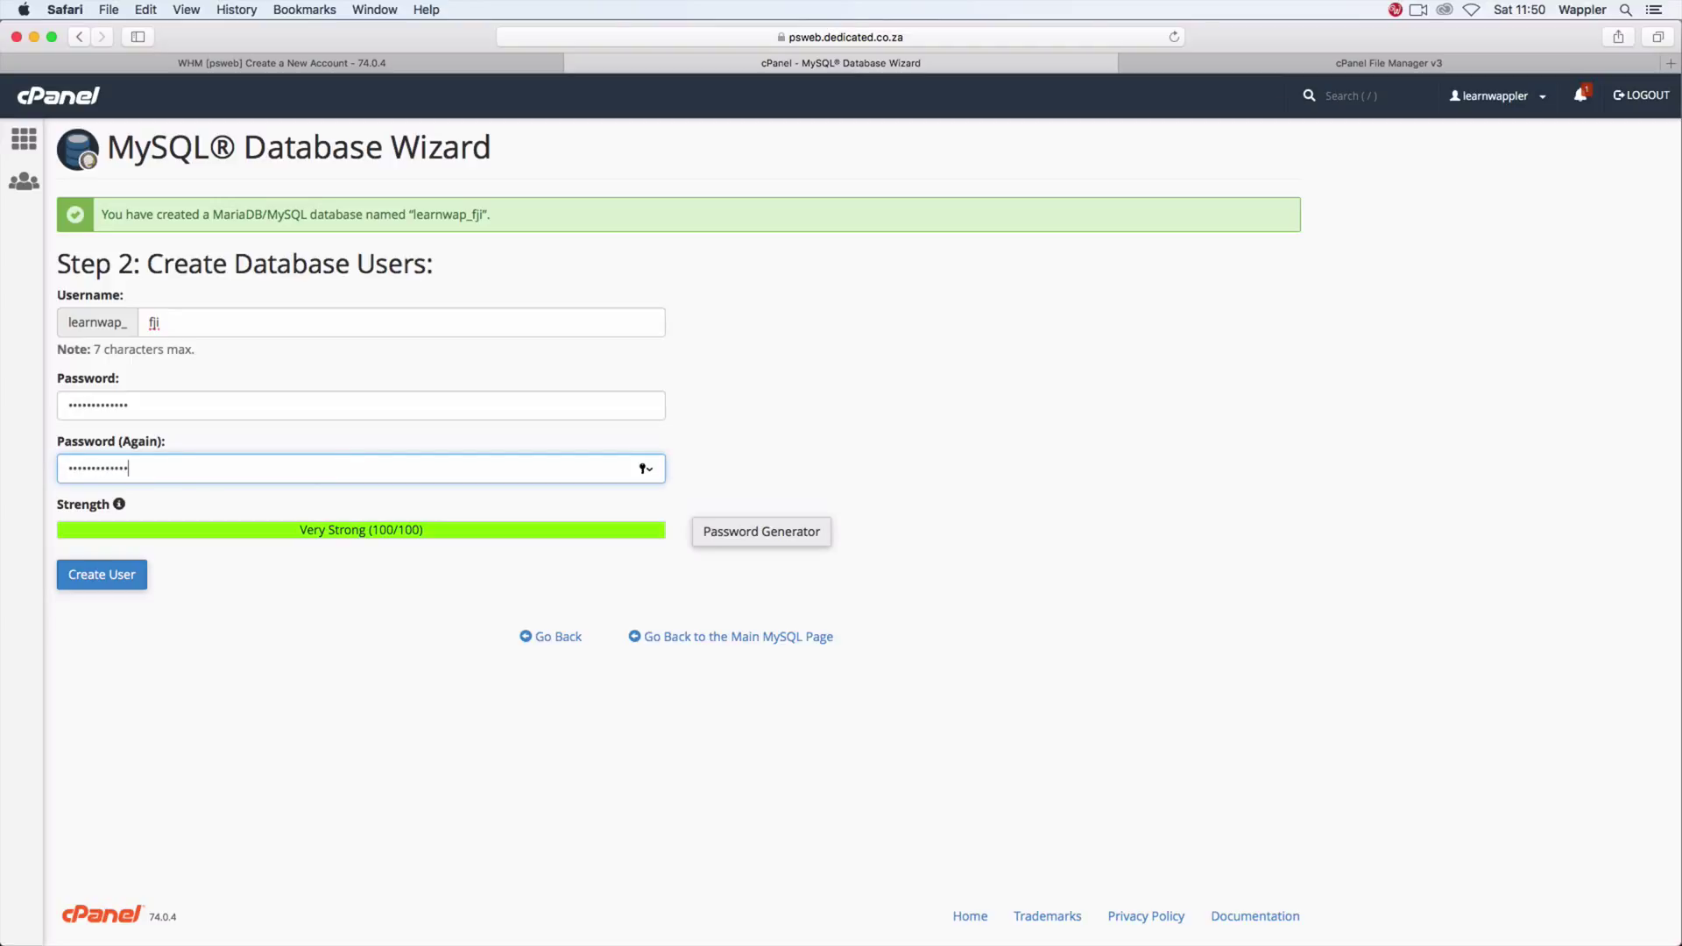
left_click(126, 581)
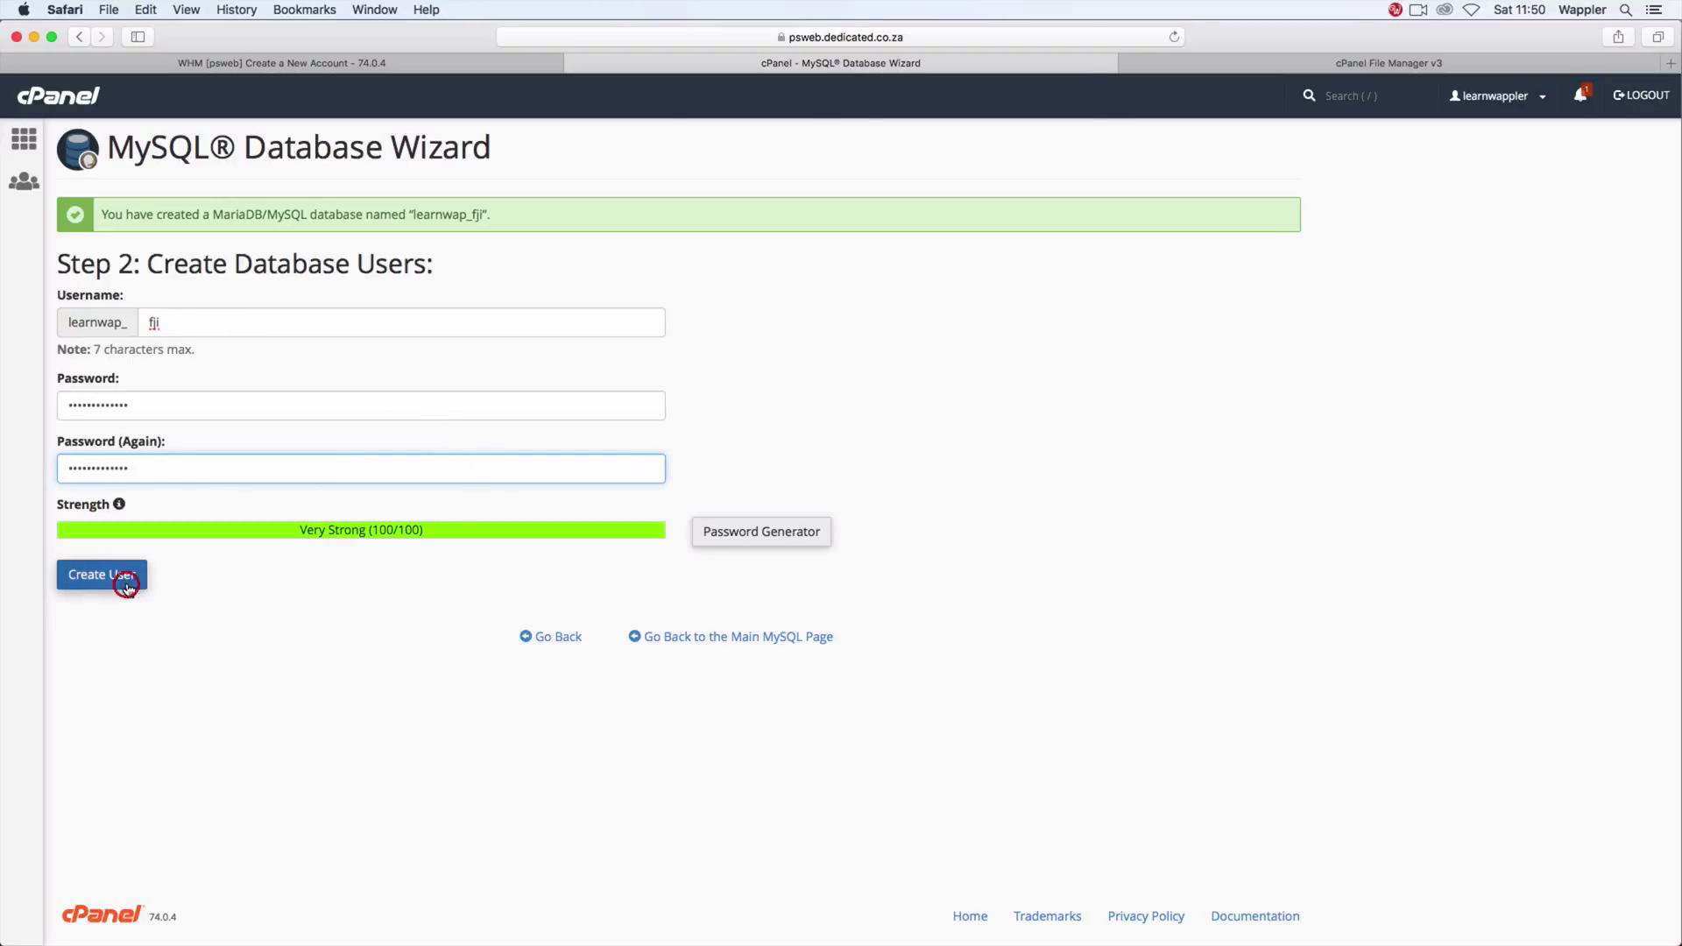
left_click(907, 161)
left_click(69, 353)
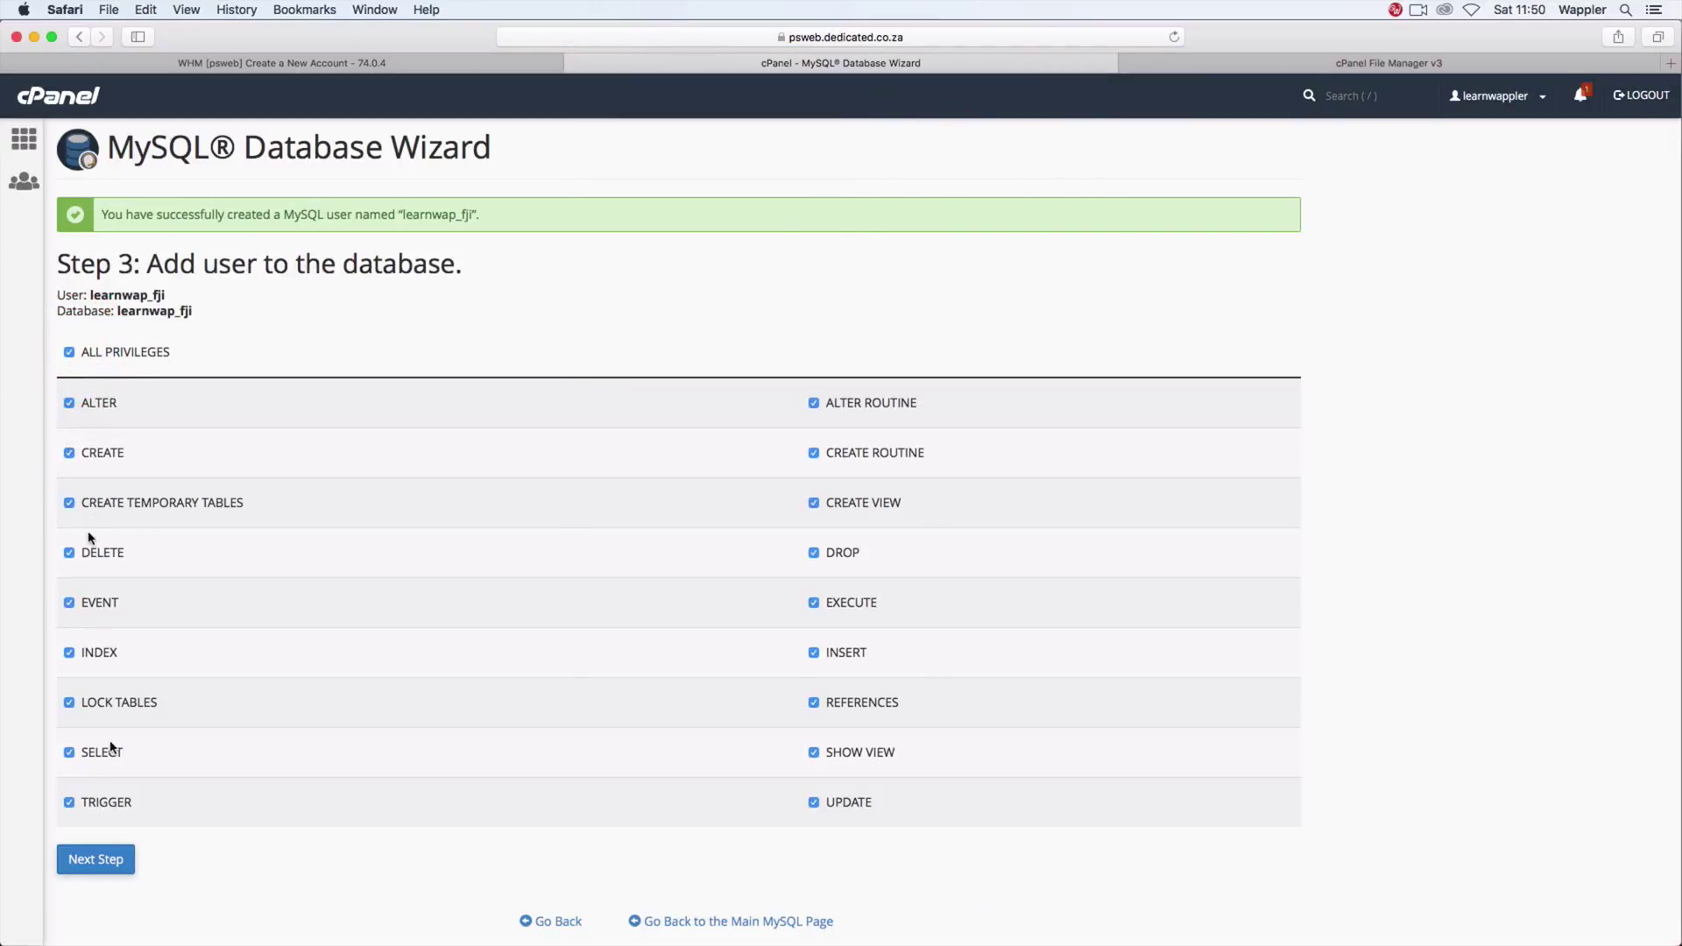
left_click(111, 863)
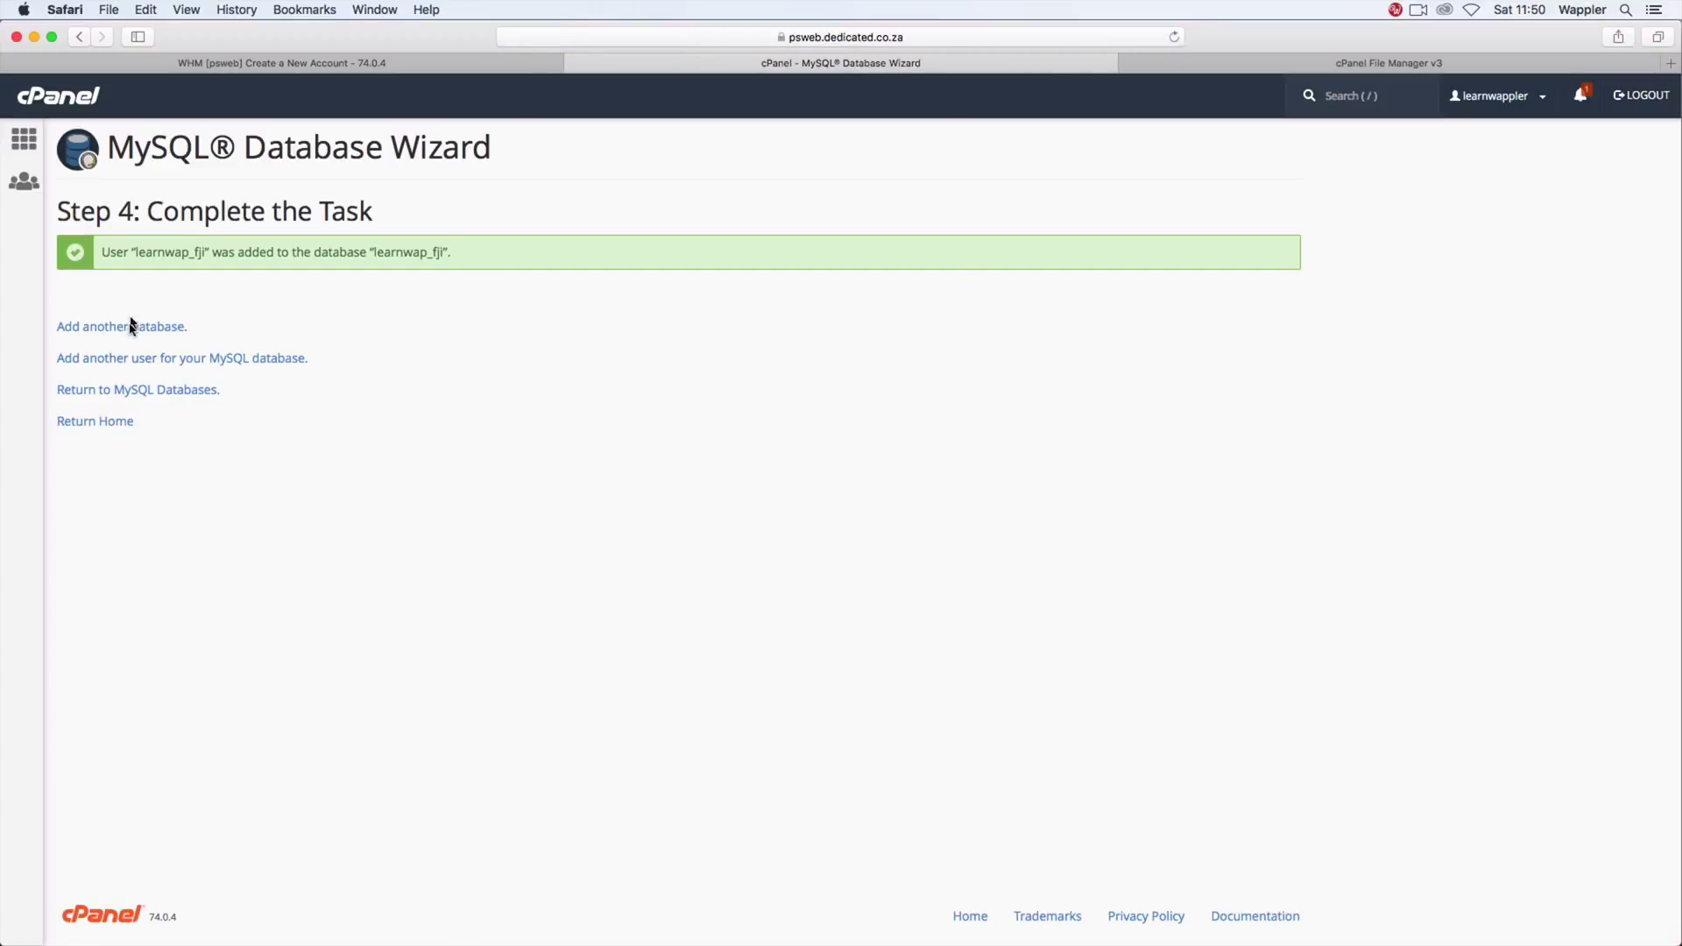
Step: Return to cPanel home and scroll through the Software and Advanced tool sections
left_click(19, 140)
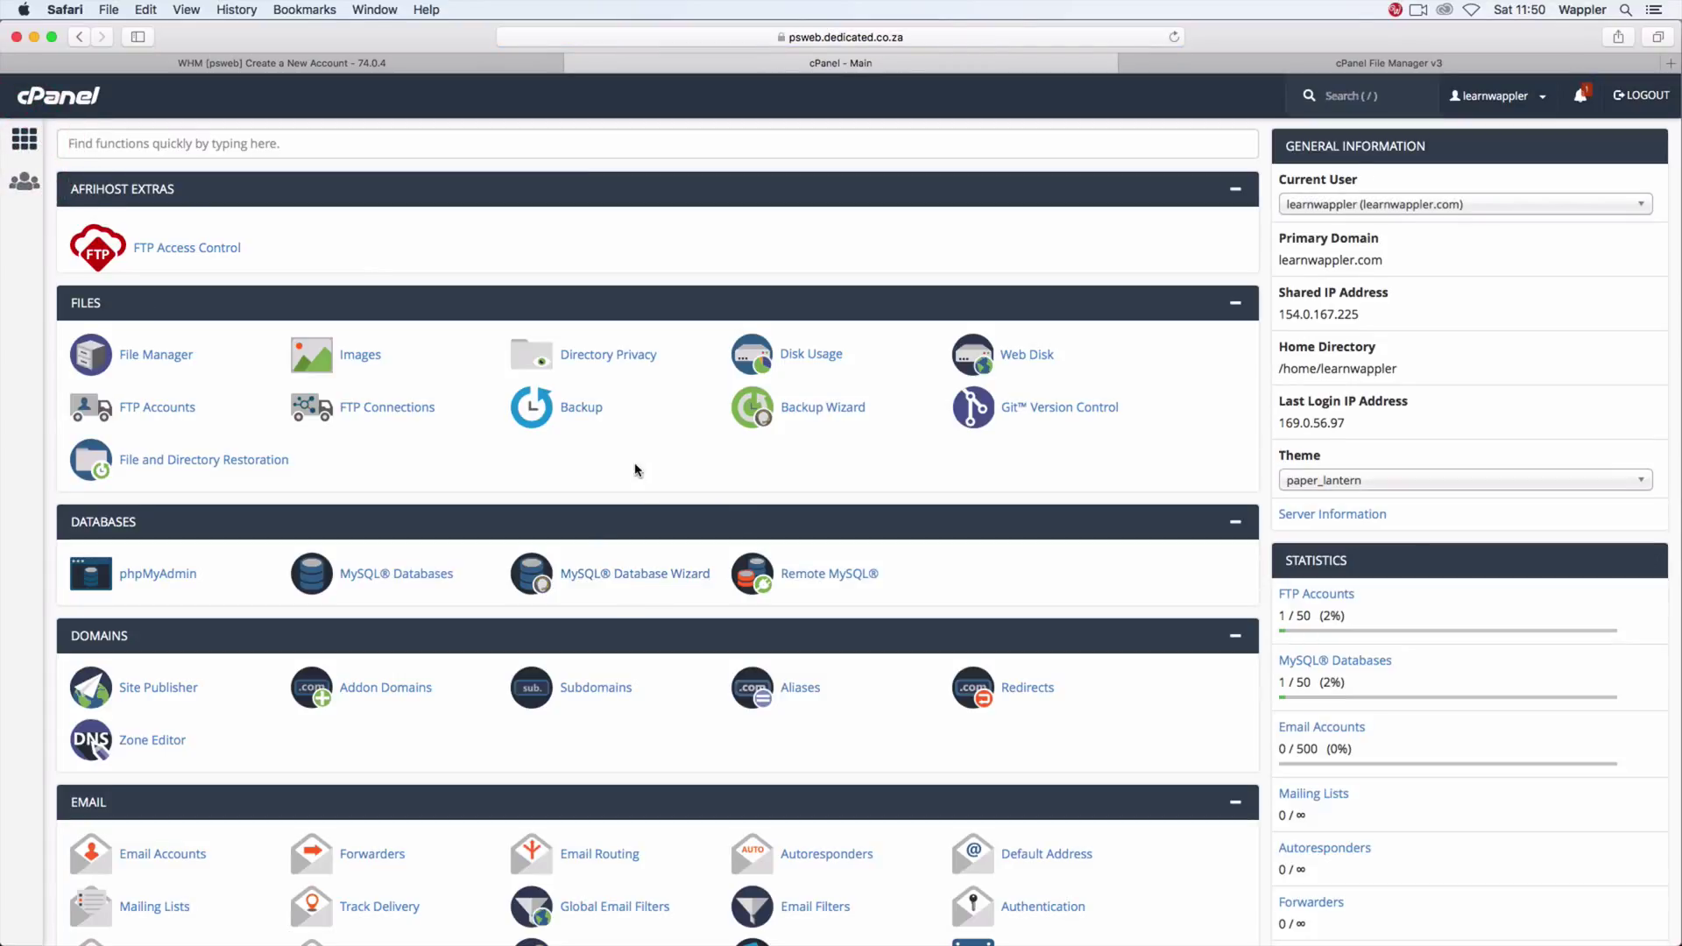
scroll(503, 504, "down", 5)
scroll(506, 507, "down", 2)
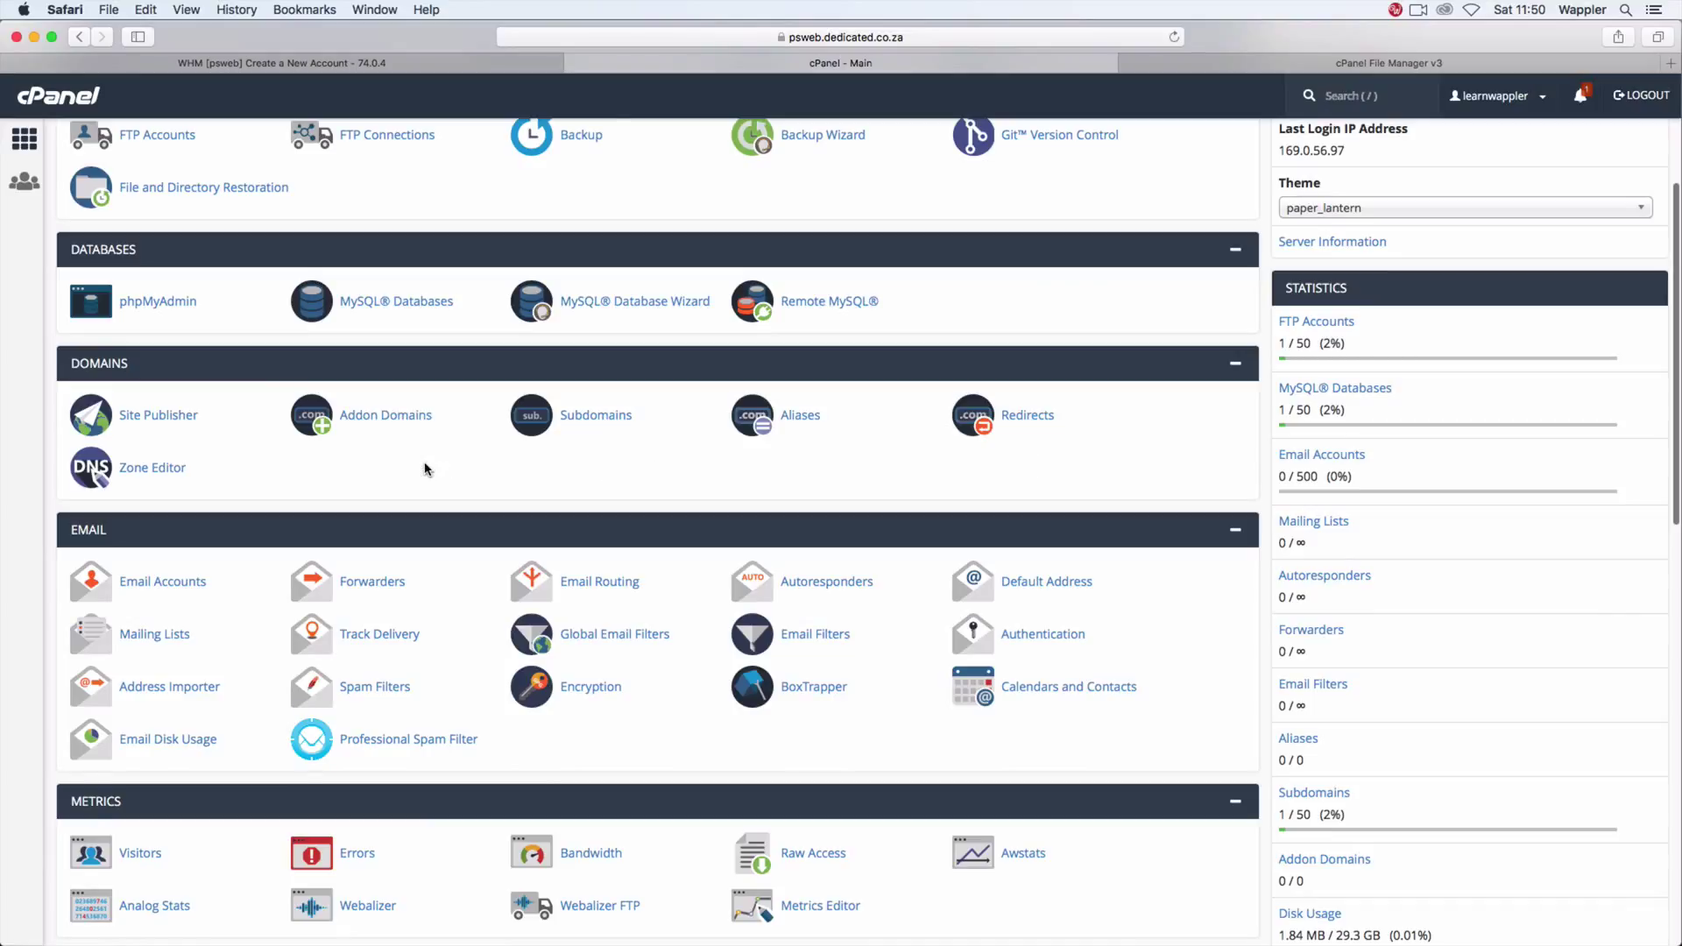
scroll(411, 526, "down", 1)
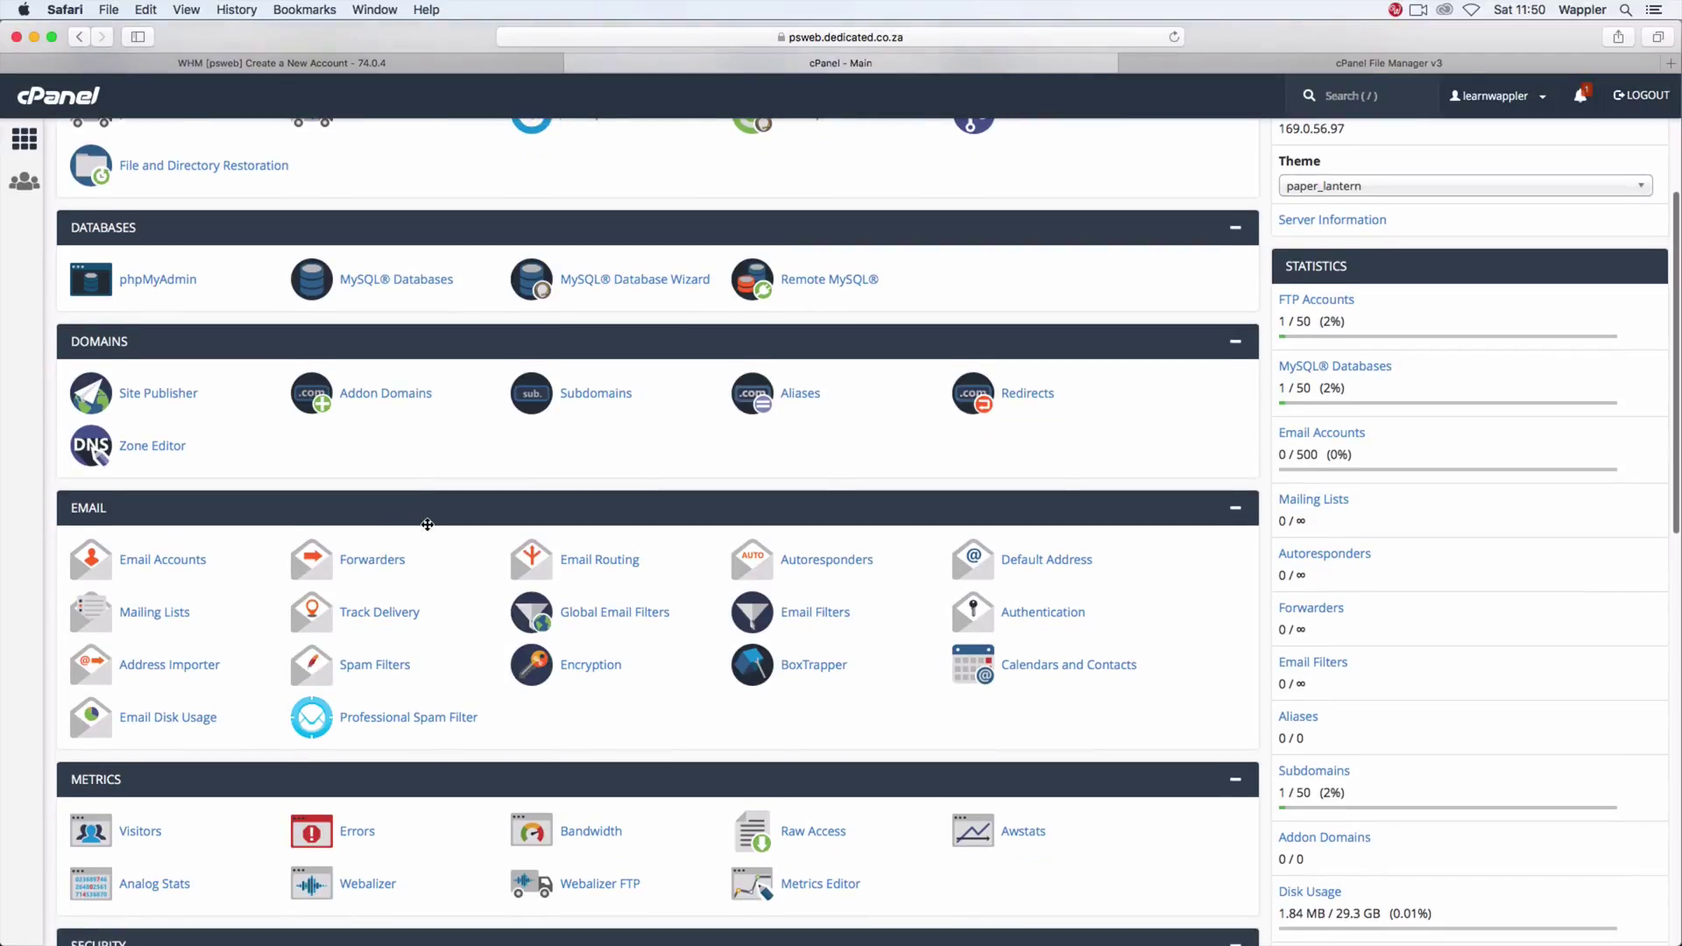
scroll(434, 527, "down", 3)
scroll(440, 528, "down", 7)
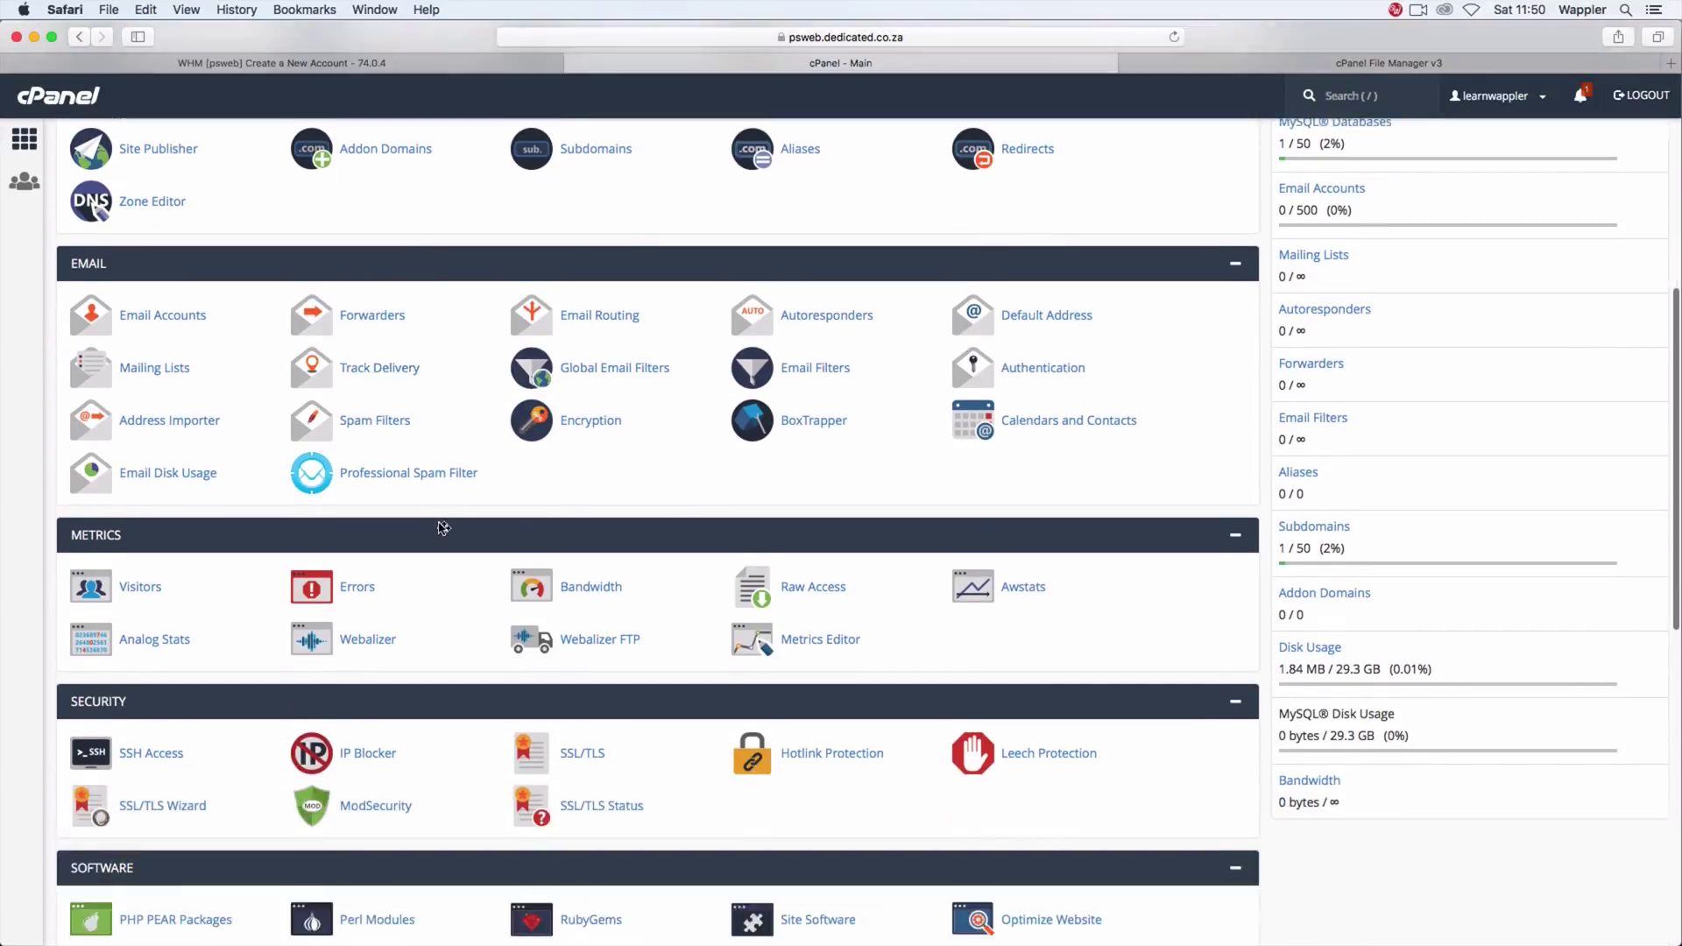
scroll(440, 526, "down", 3)
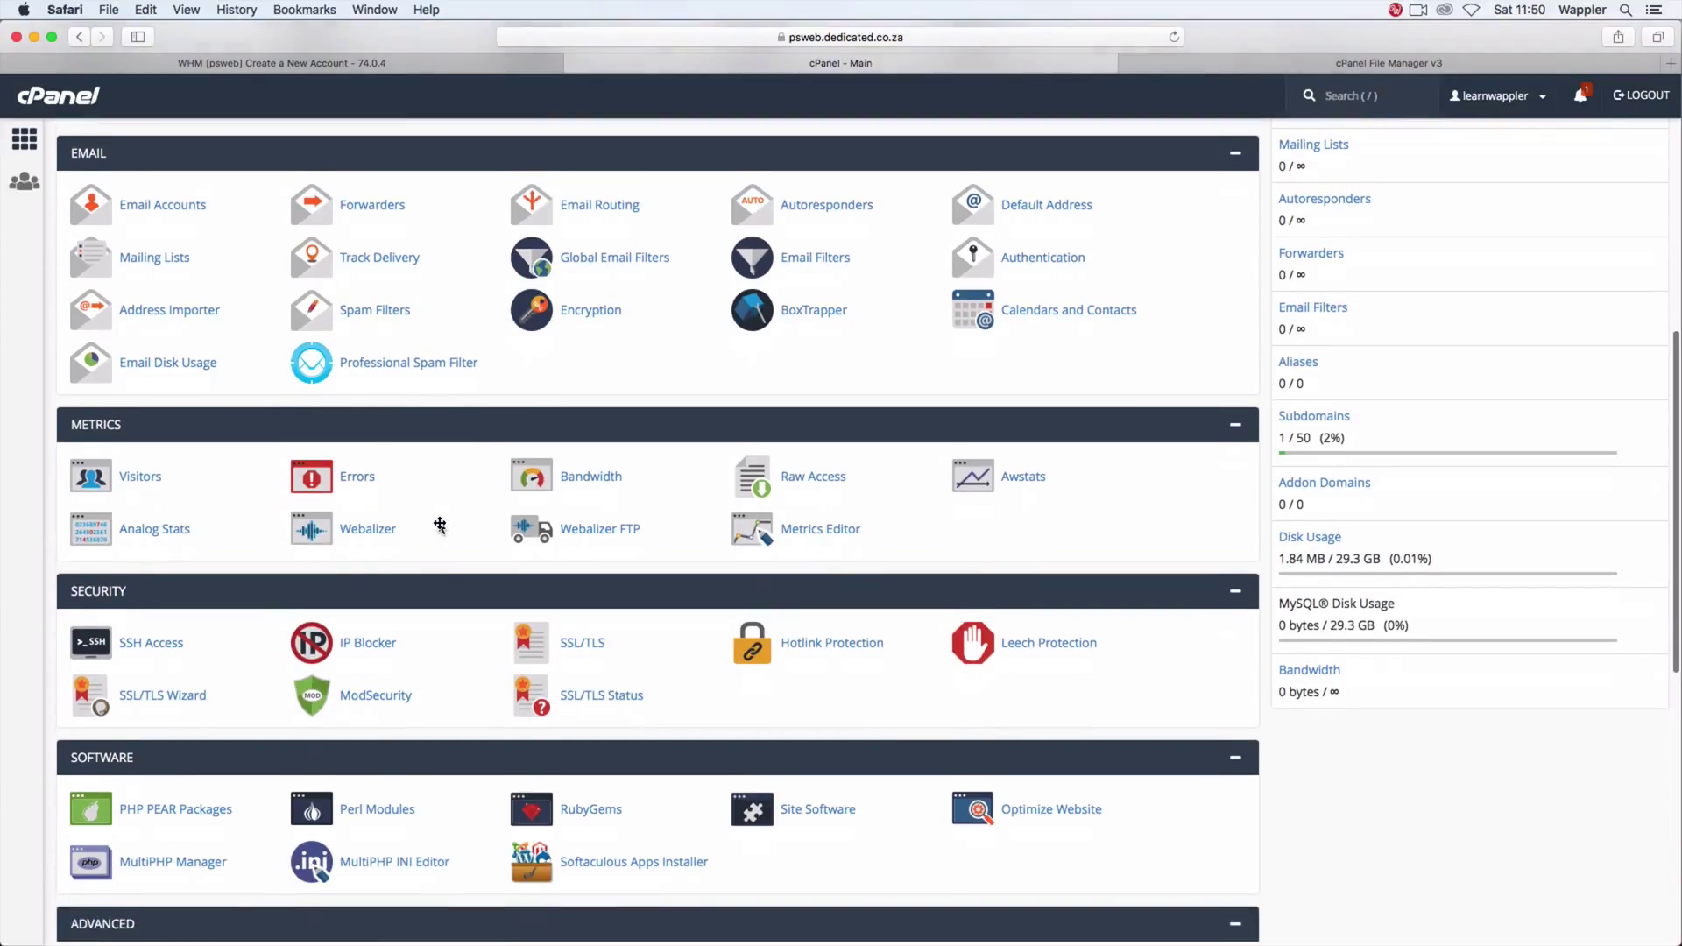
scroll(439, 523, "down", 1)
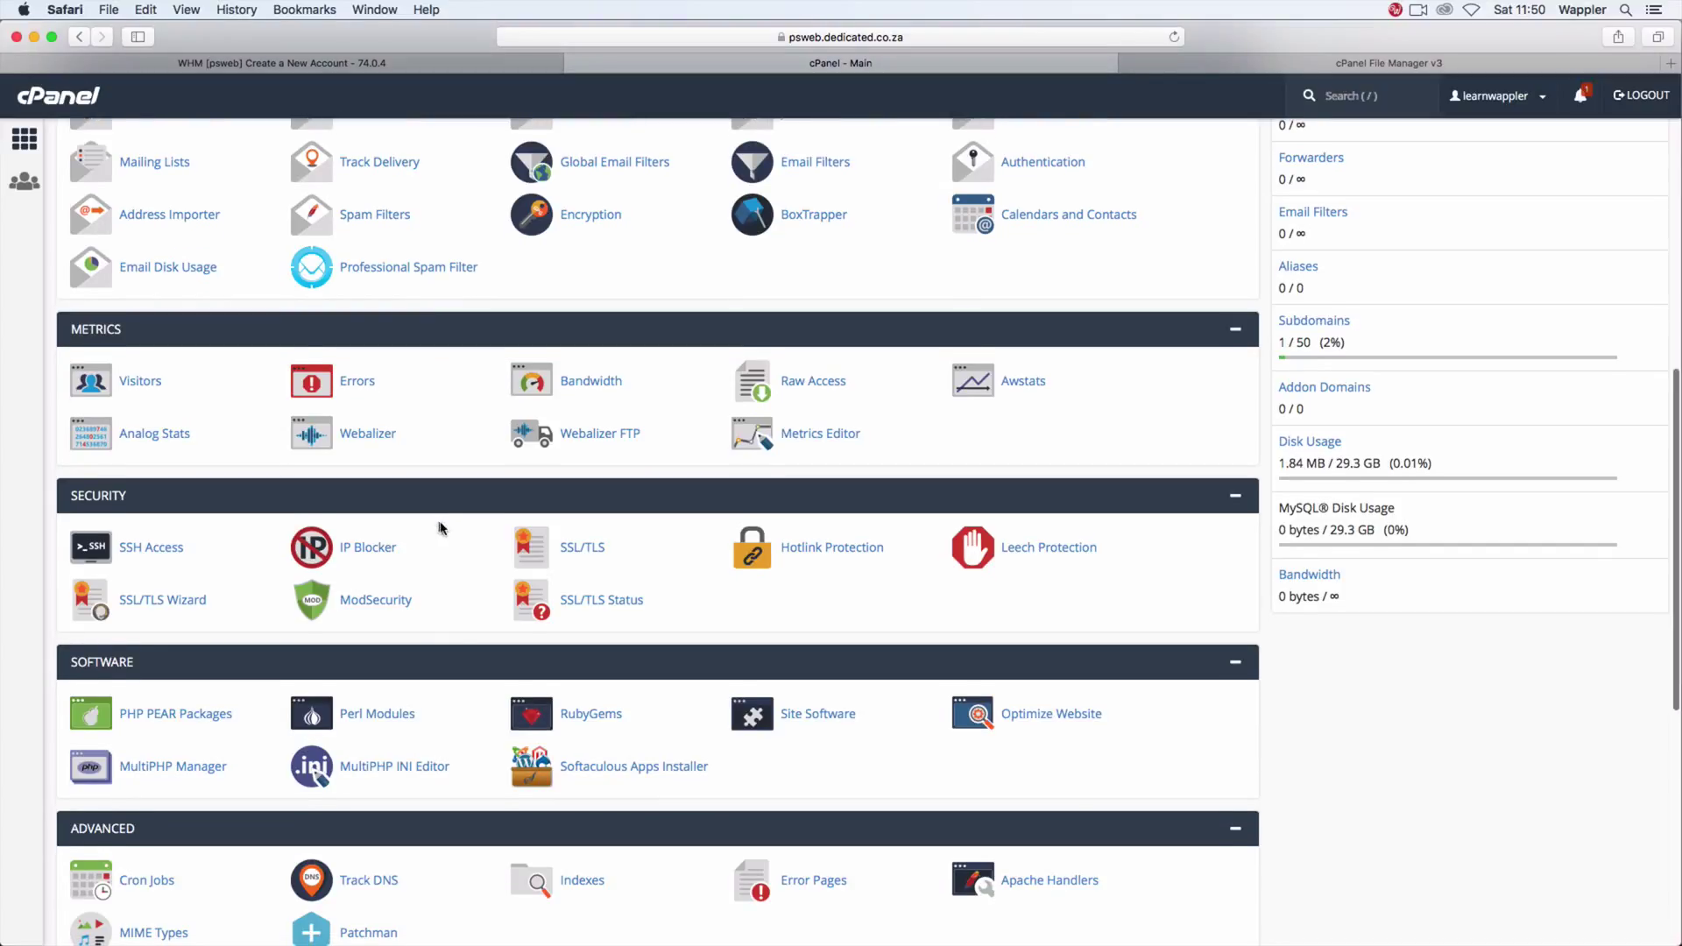
scroll(452, 533, "down", 1)
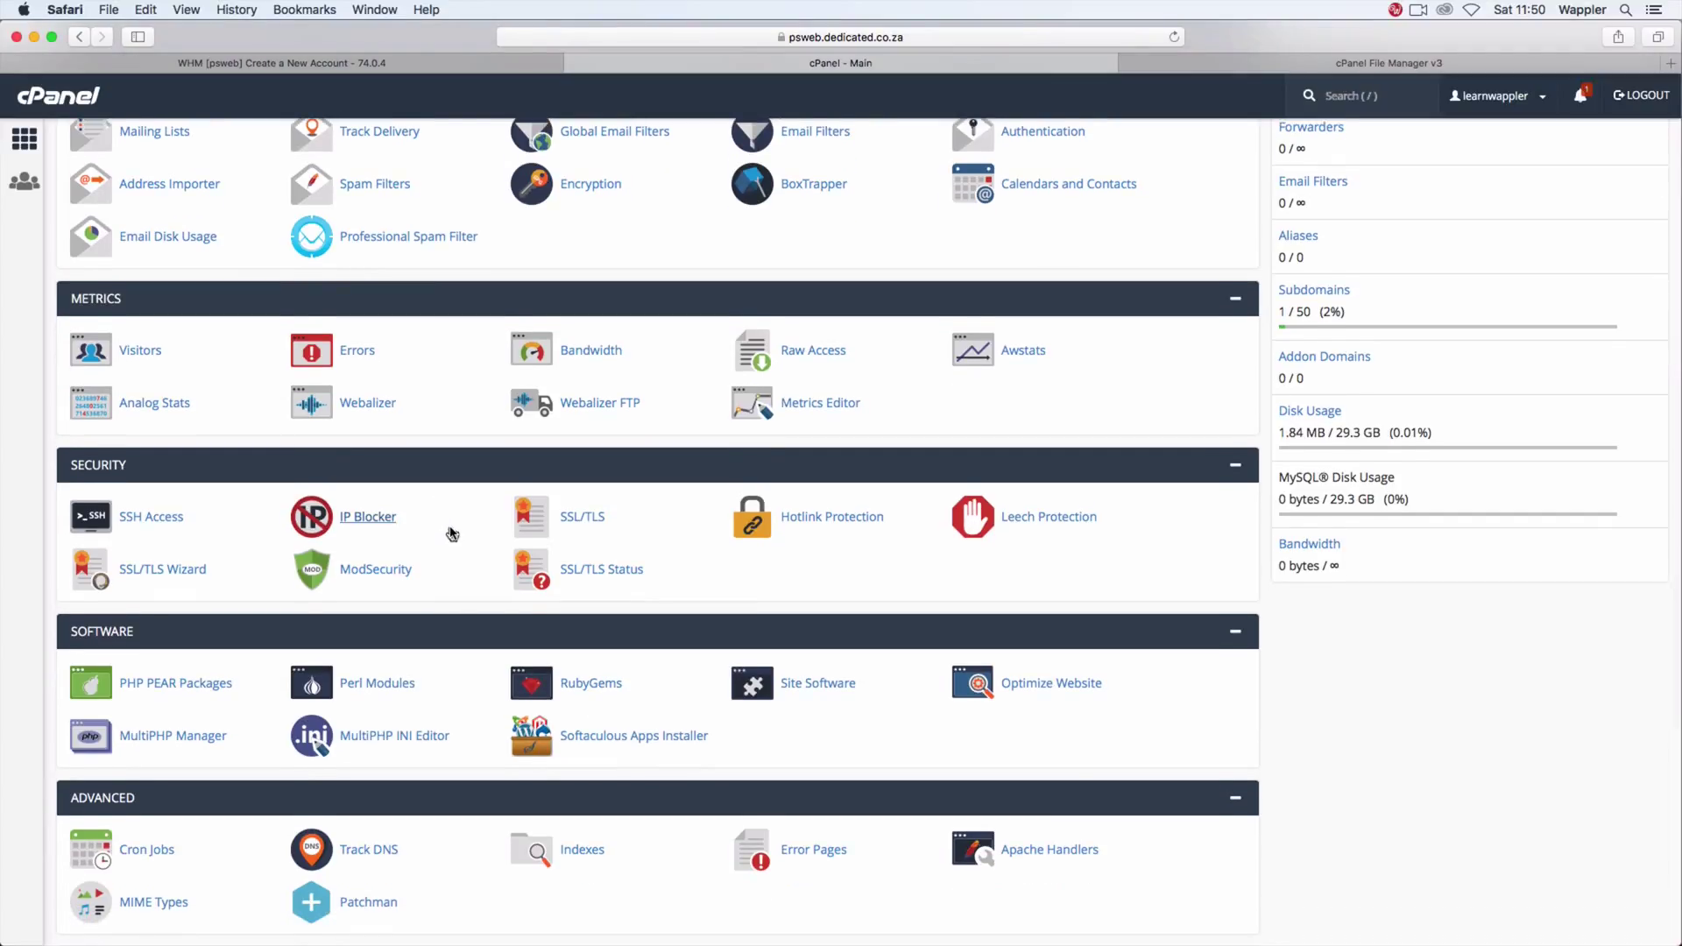
scroll(452, 533, "down", 2)
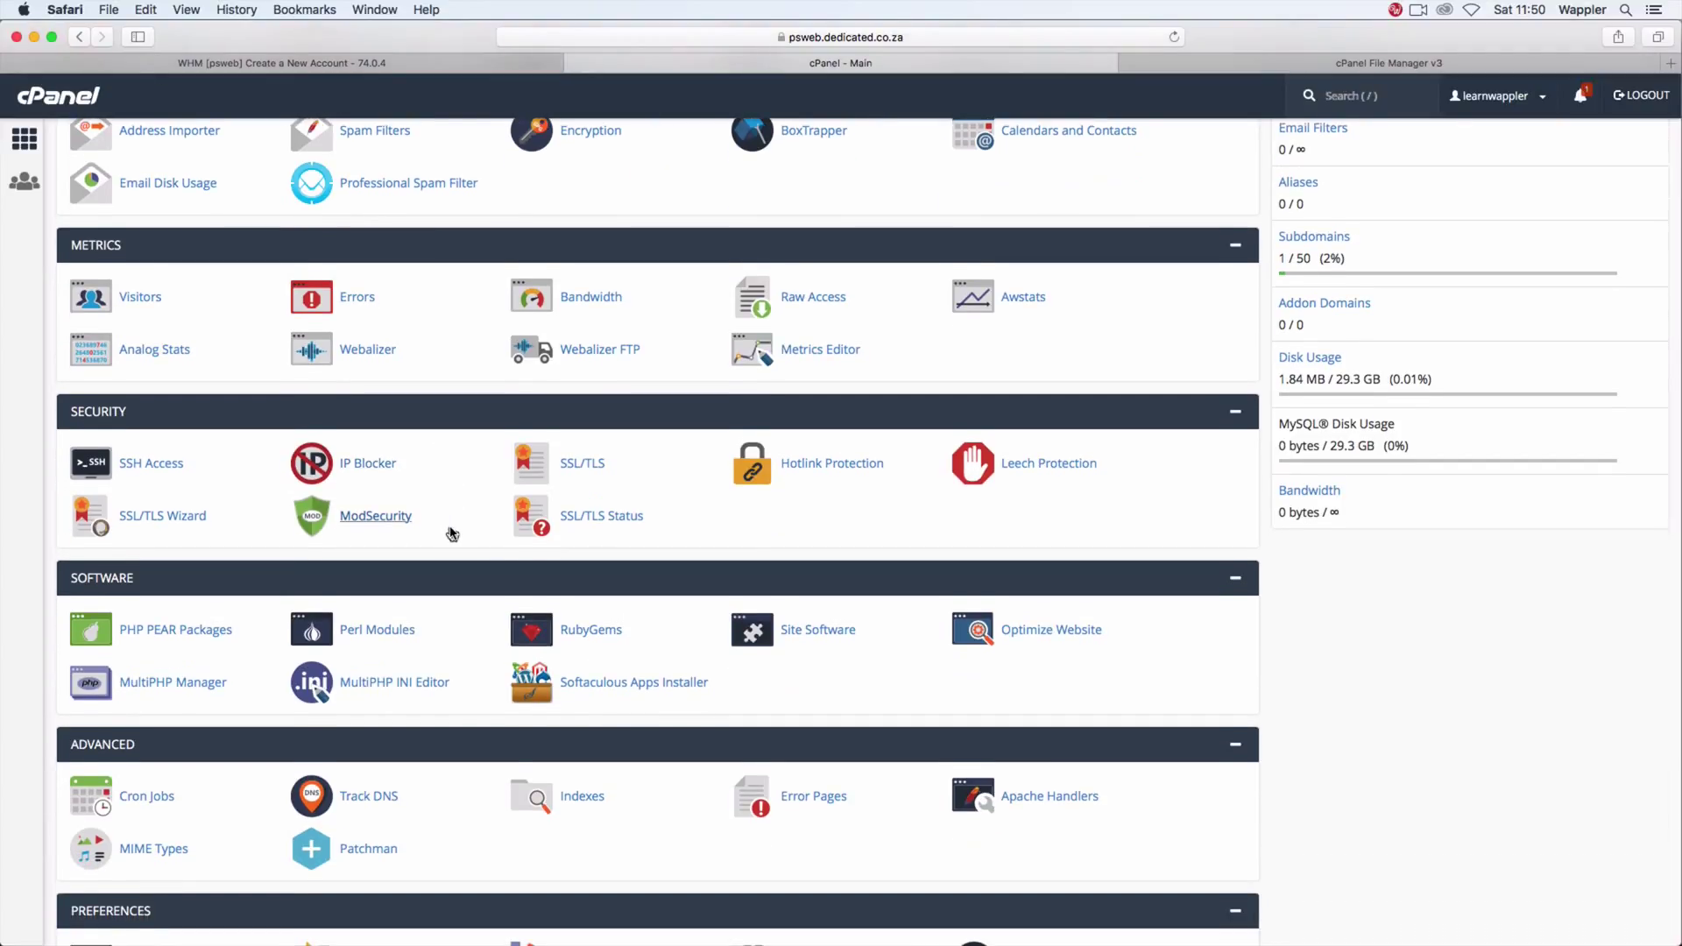
scroll(452, 534, "down", 2)
scroll(452, 534, "down", 1)
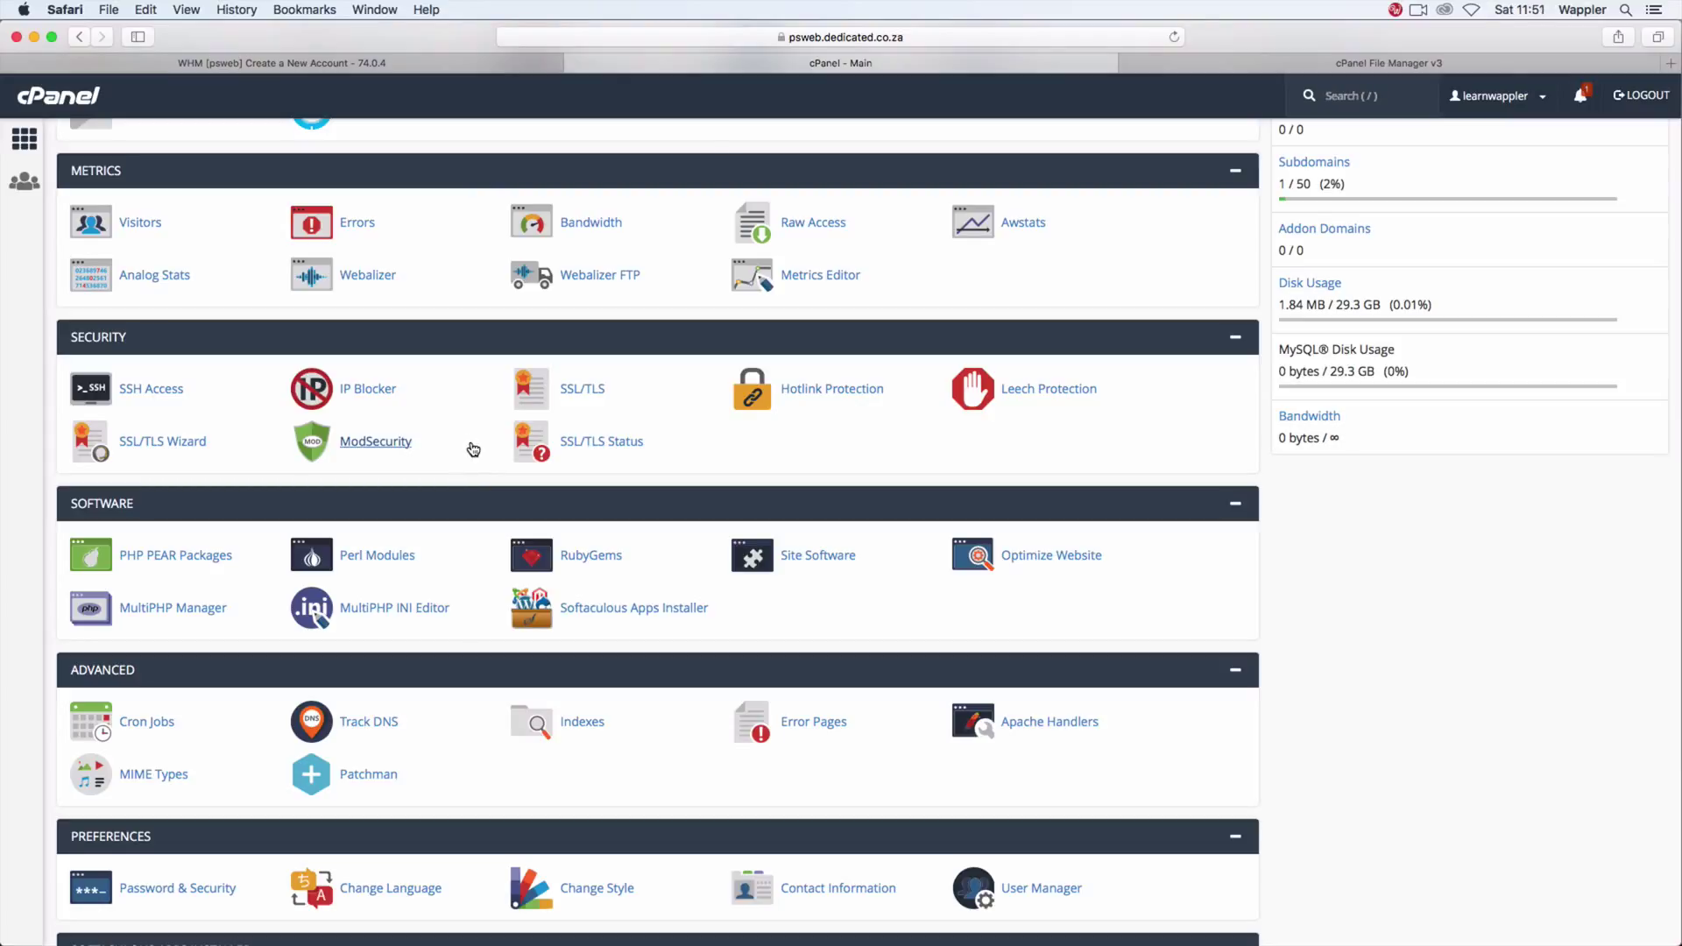
scroll(473, 449, "down", 3)
scroll(474, 453, "down", 2)
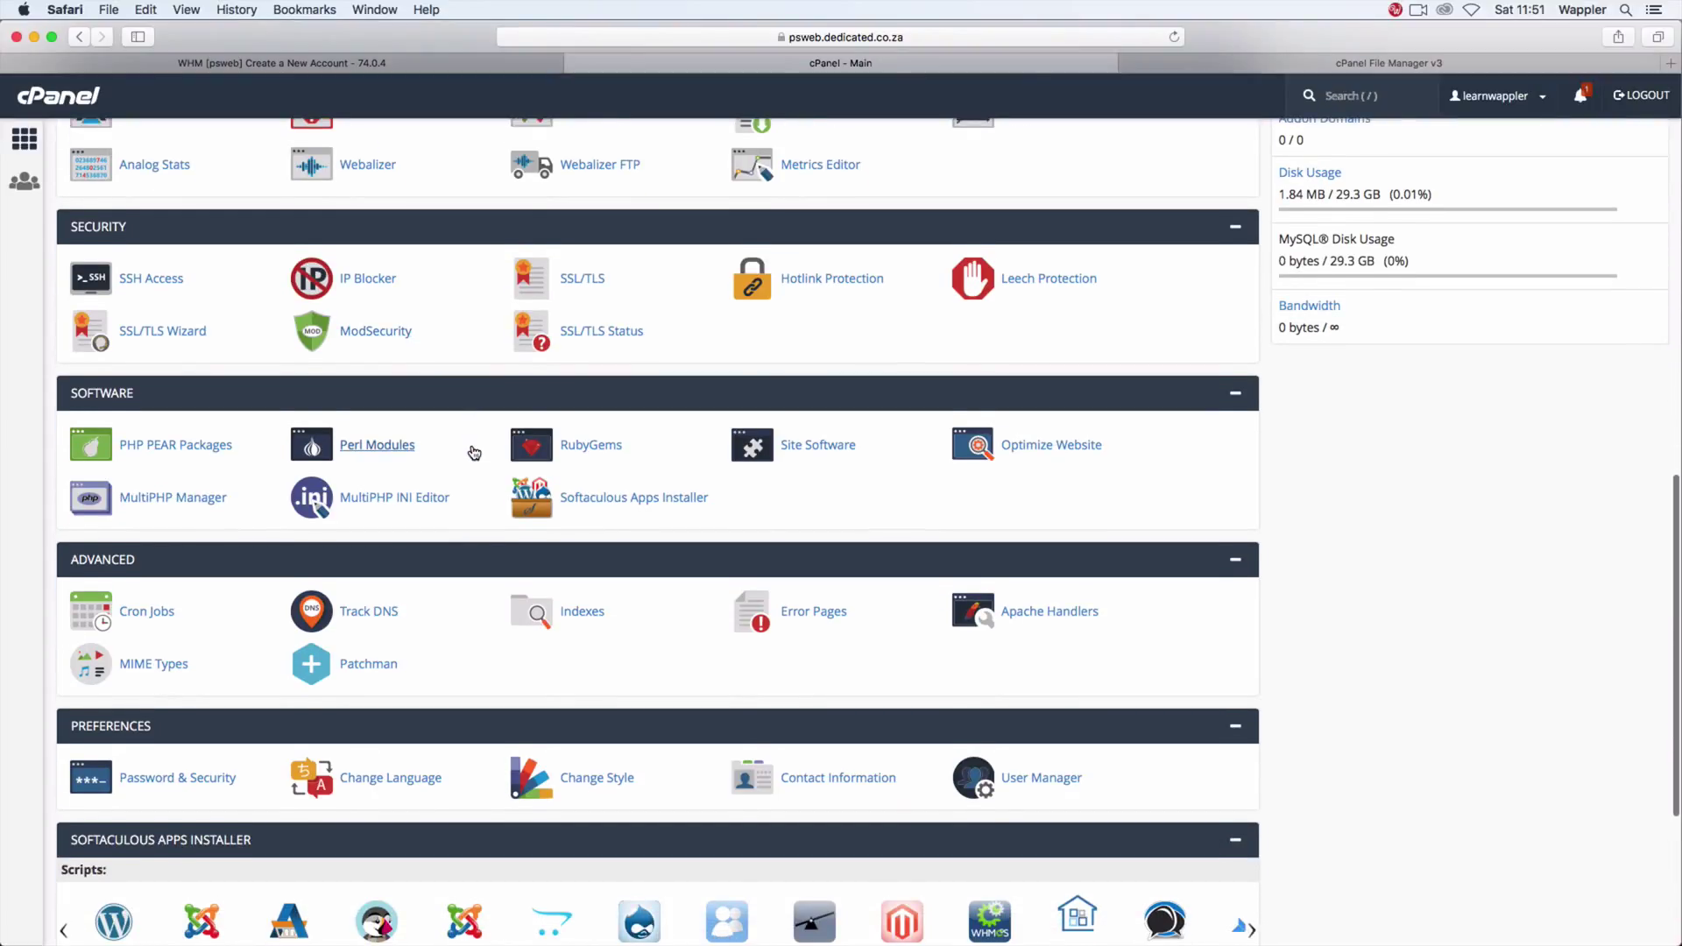
scroll(480, 457, "down", 2)
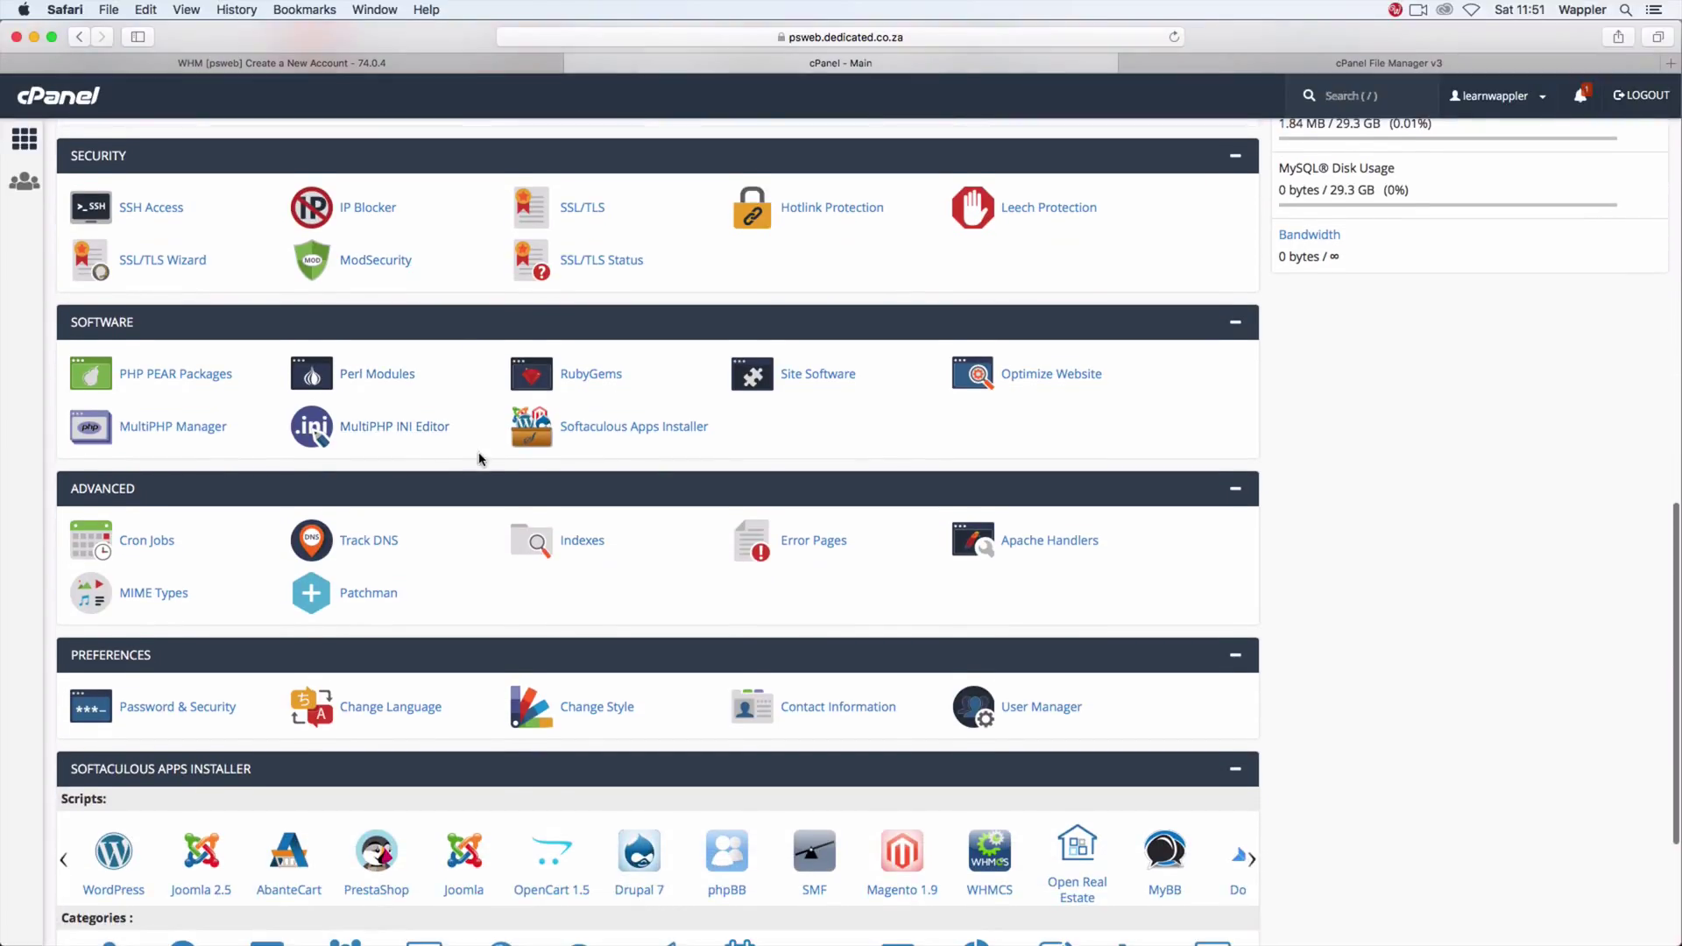
scroll(480, 457, "down", 5)
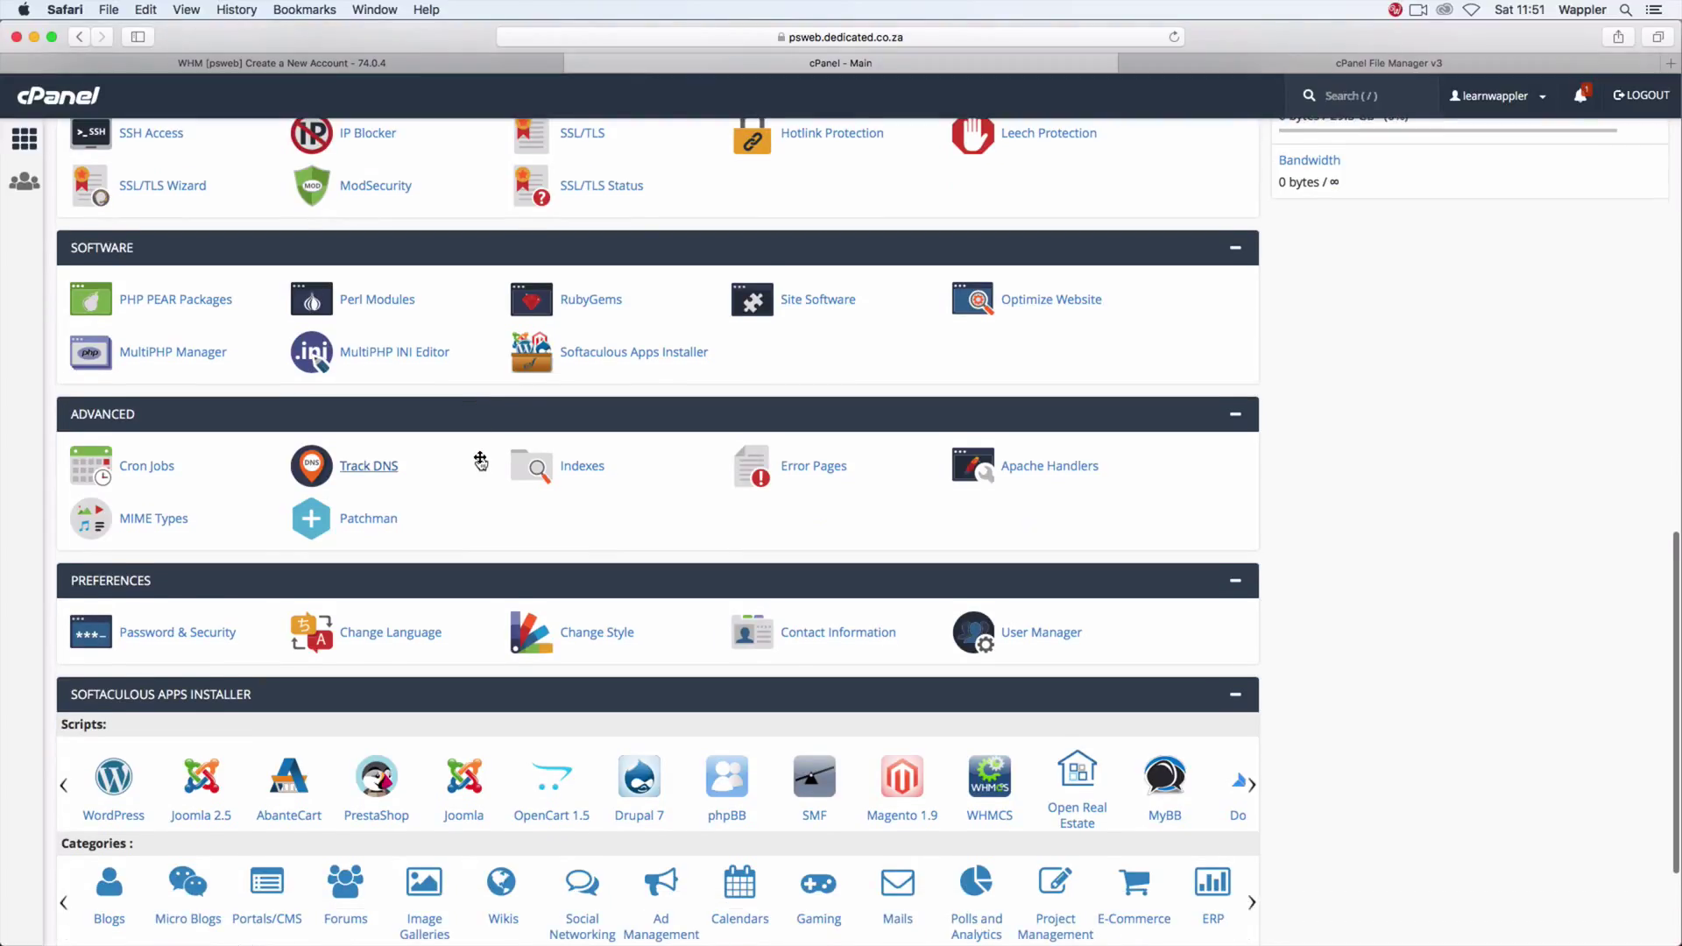
scroll(481, 462, "up", 15)
scroll(480, 462, "up", 14)
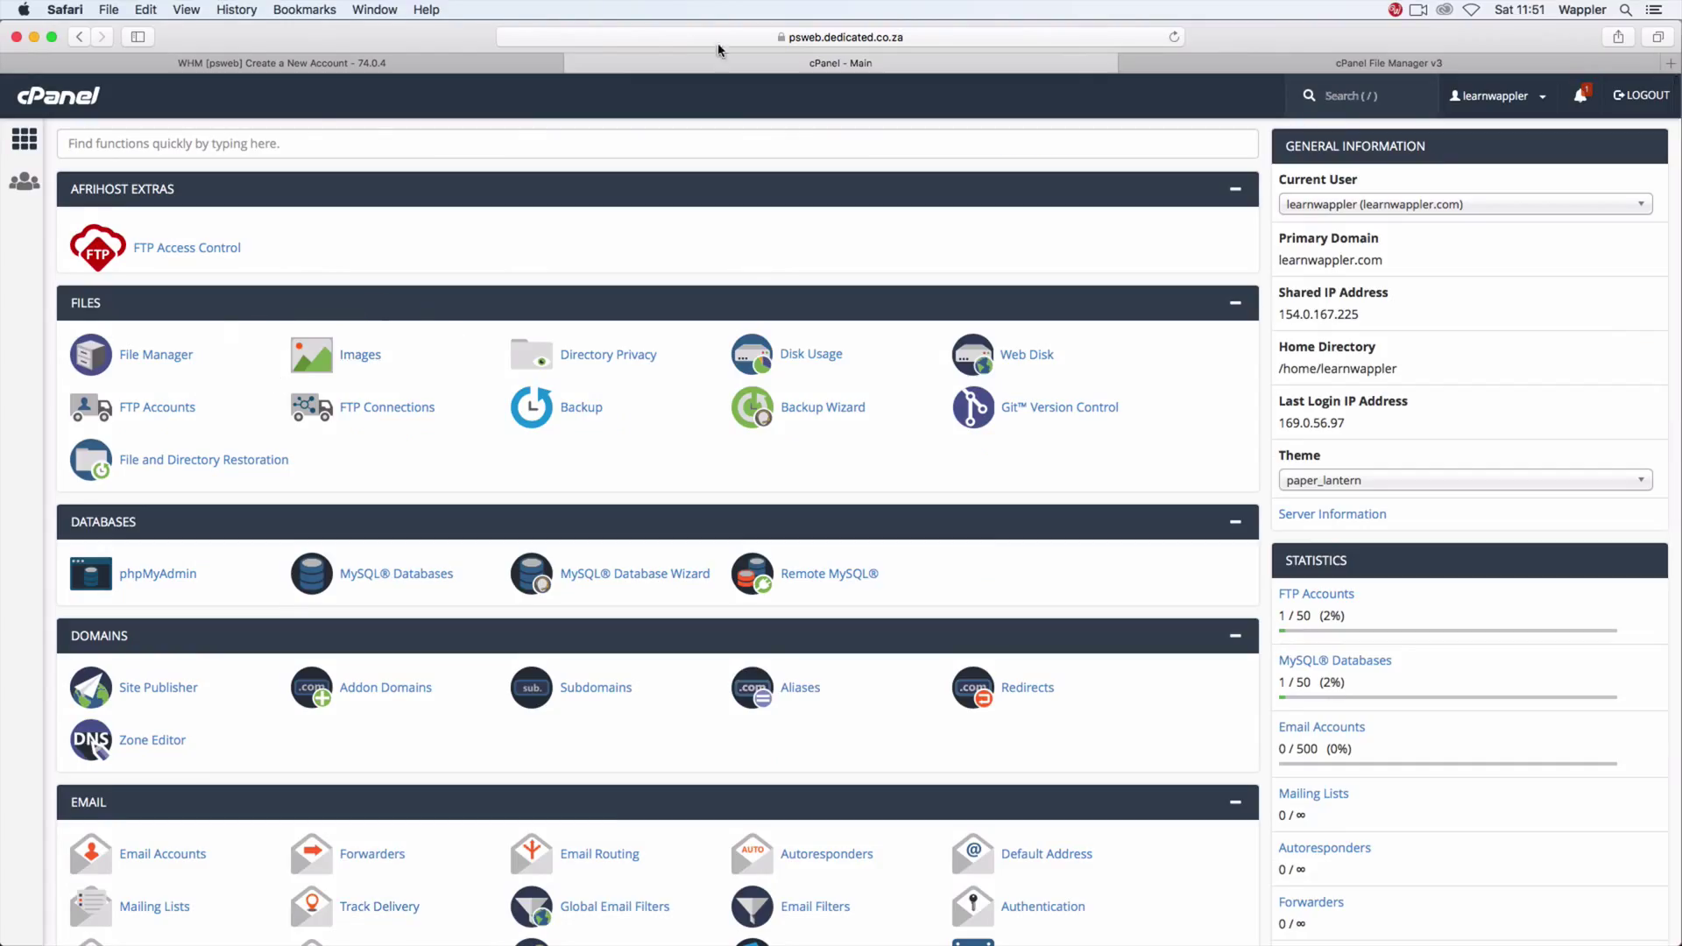
Step: In File Manager, go to public_html/fji and create a new file named .htaccess
left_click(1272, 61)
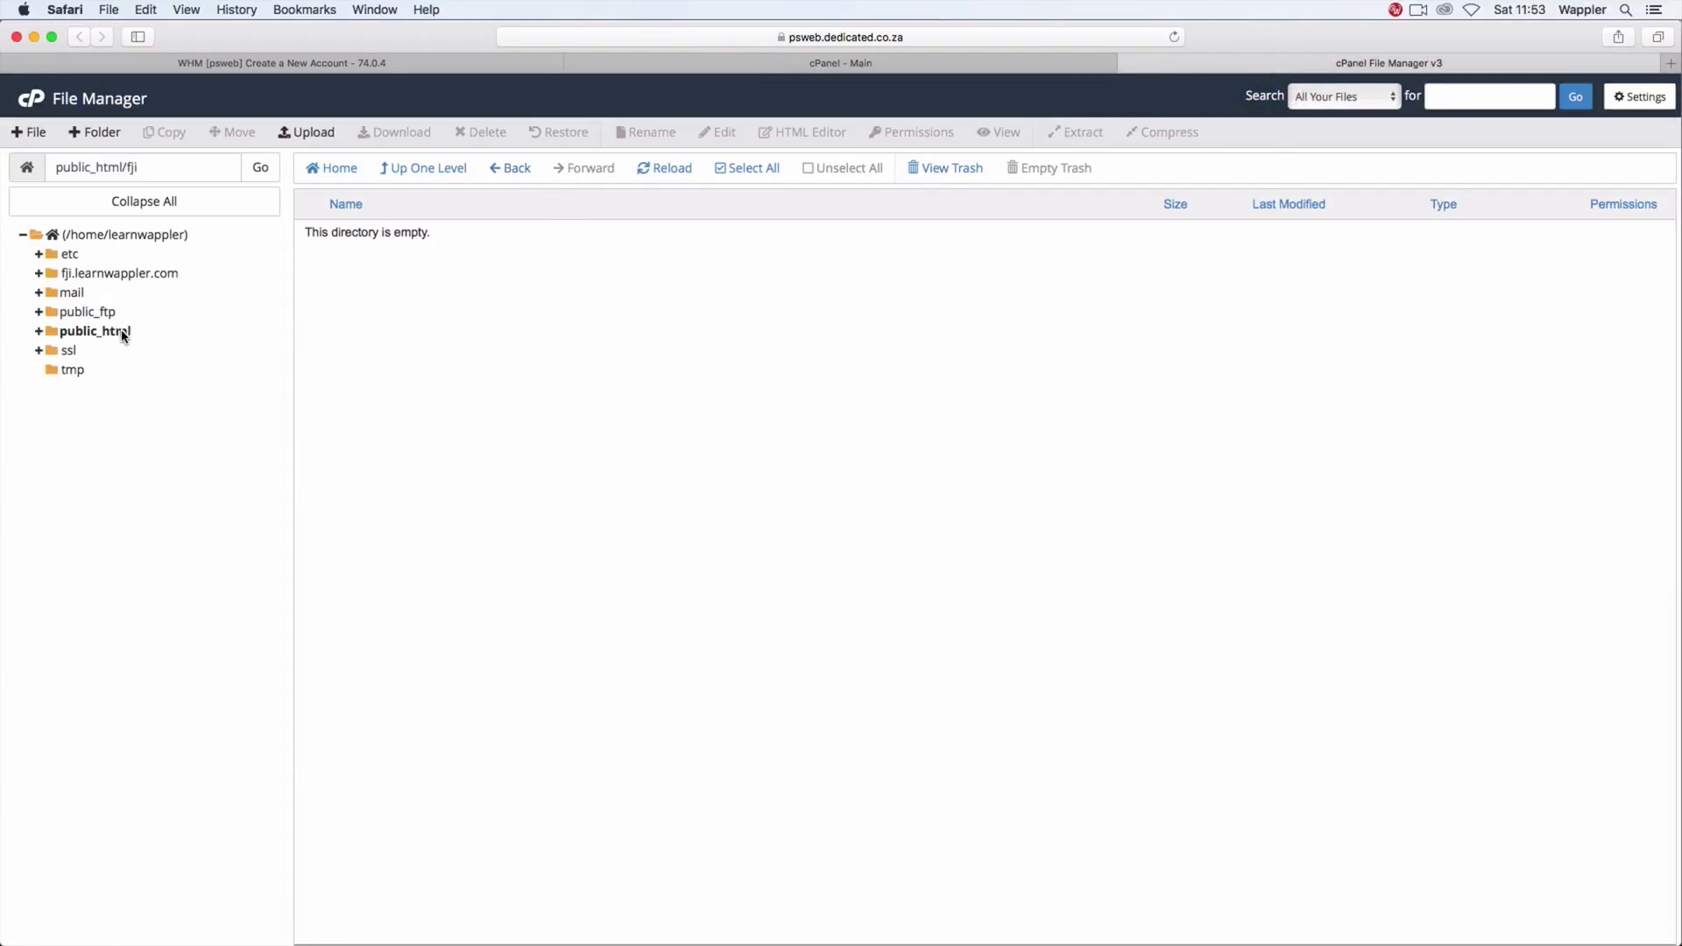
left_click(124, 334)
double_click(344, 261)
left_click(480, 256)
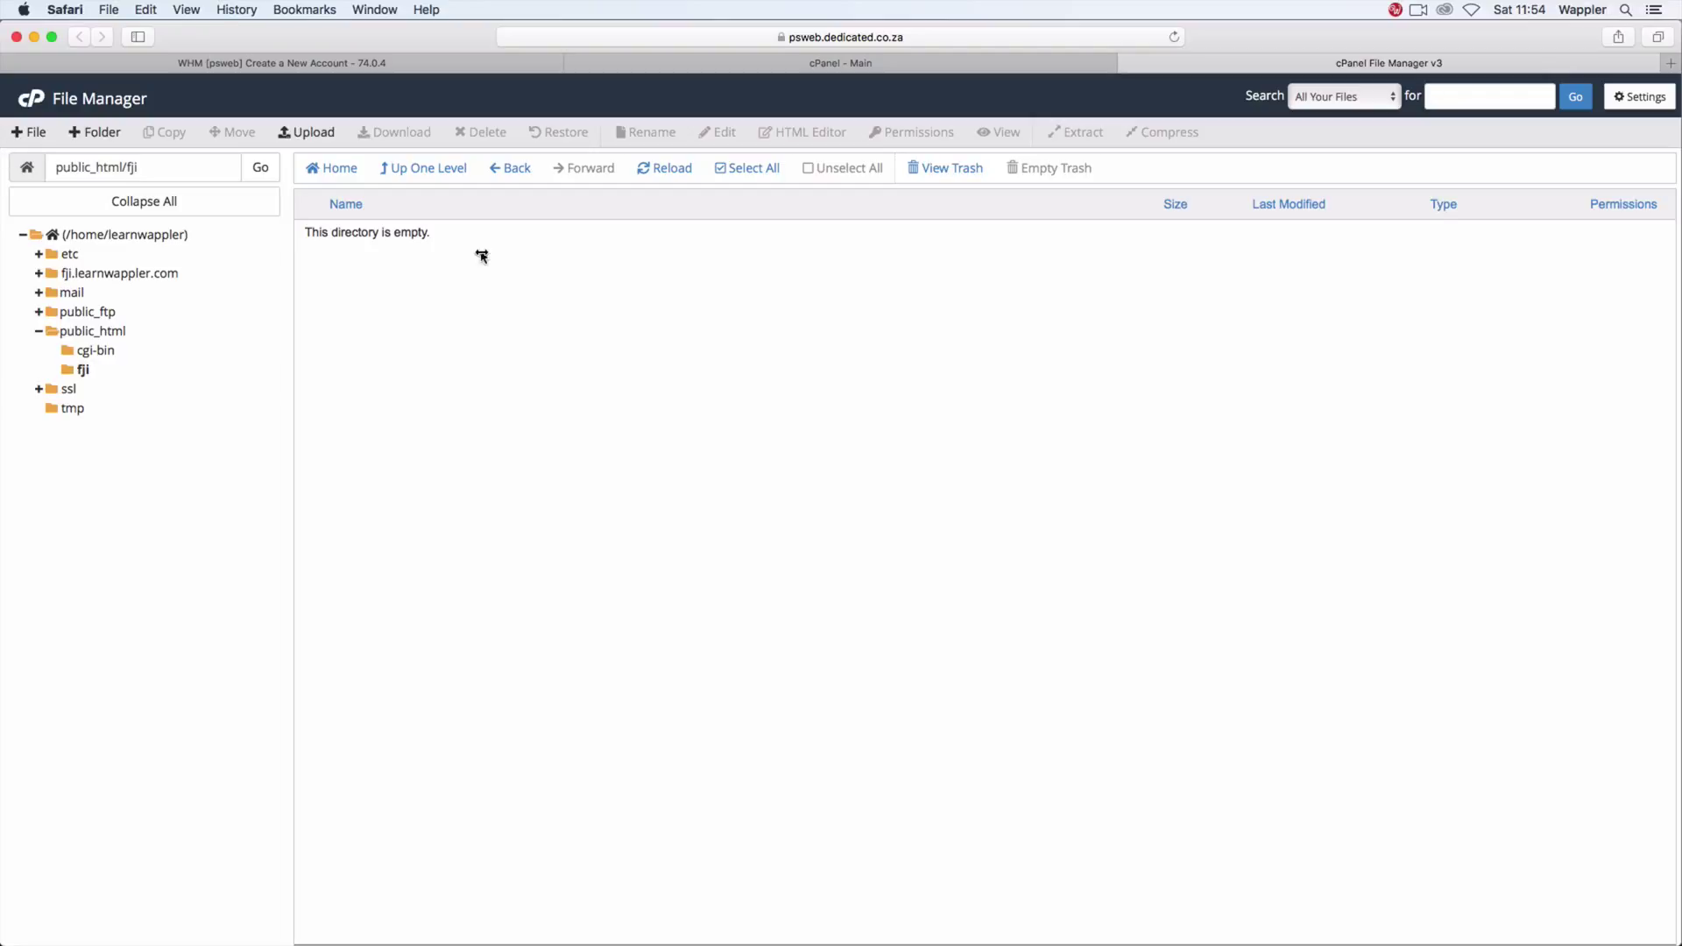
left_click(552, 267)
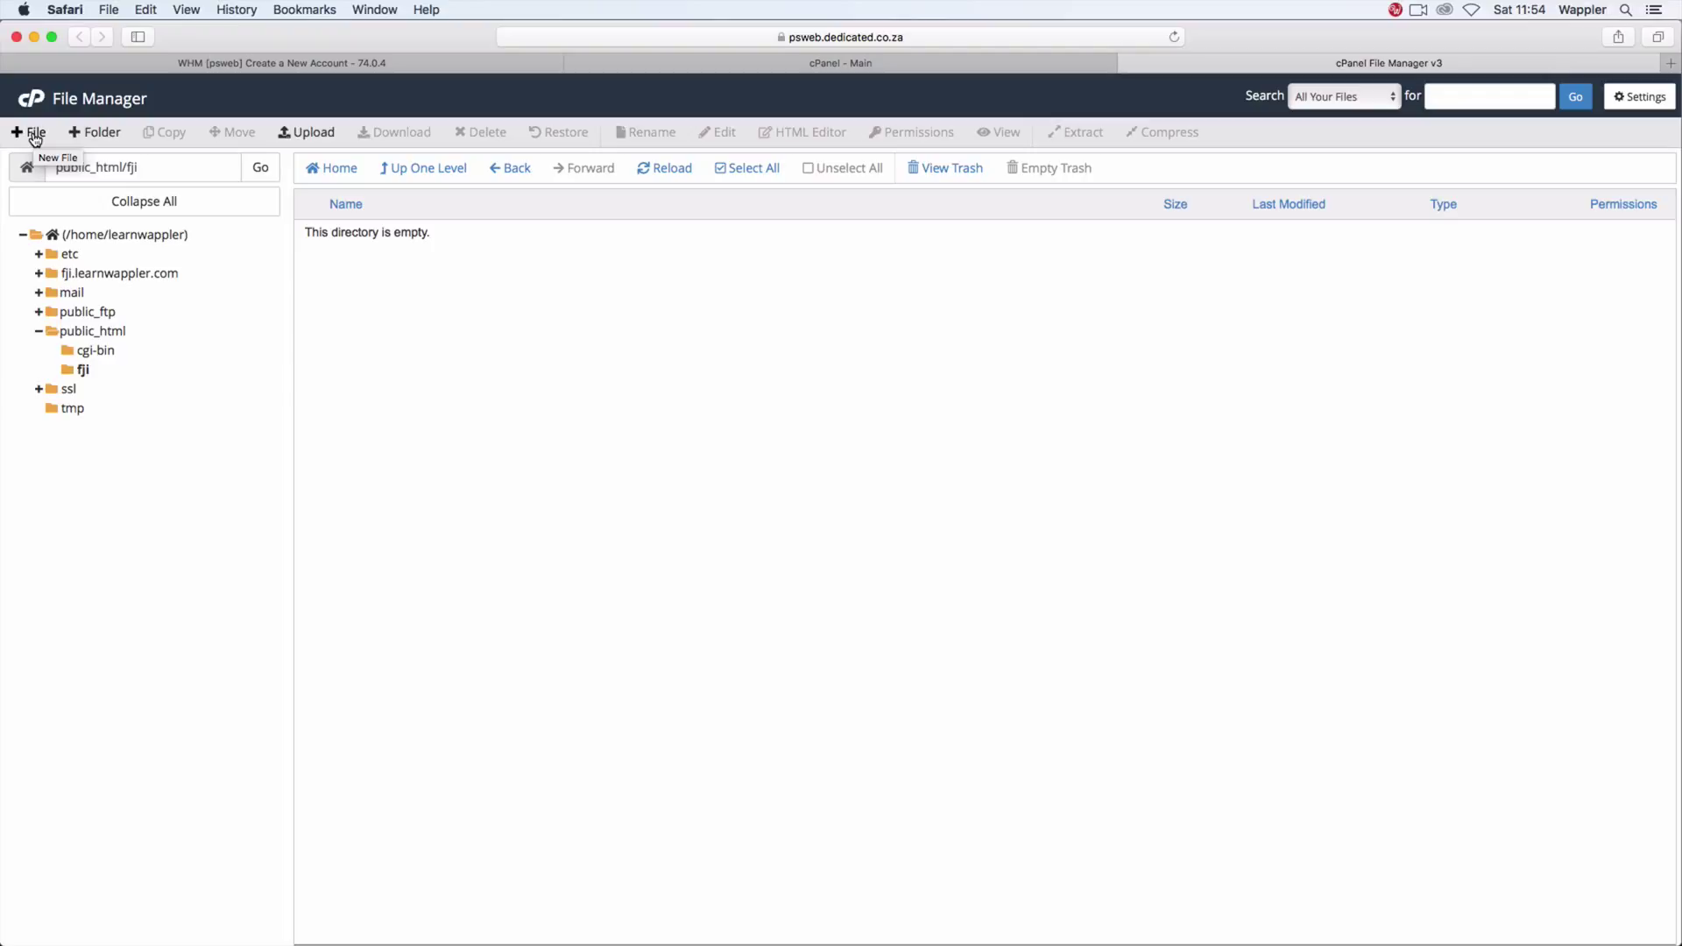
left_click(35, 136)
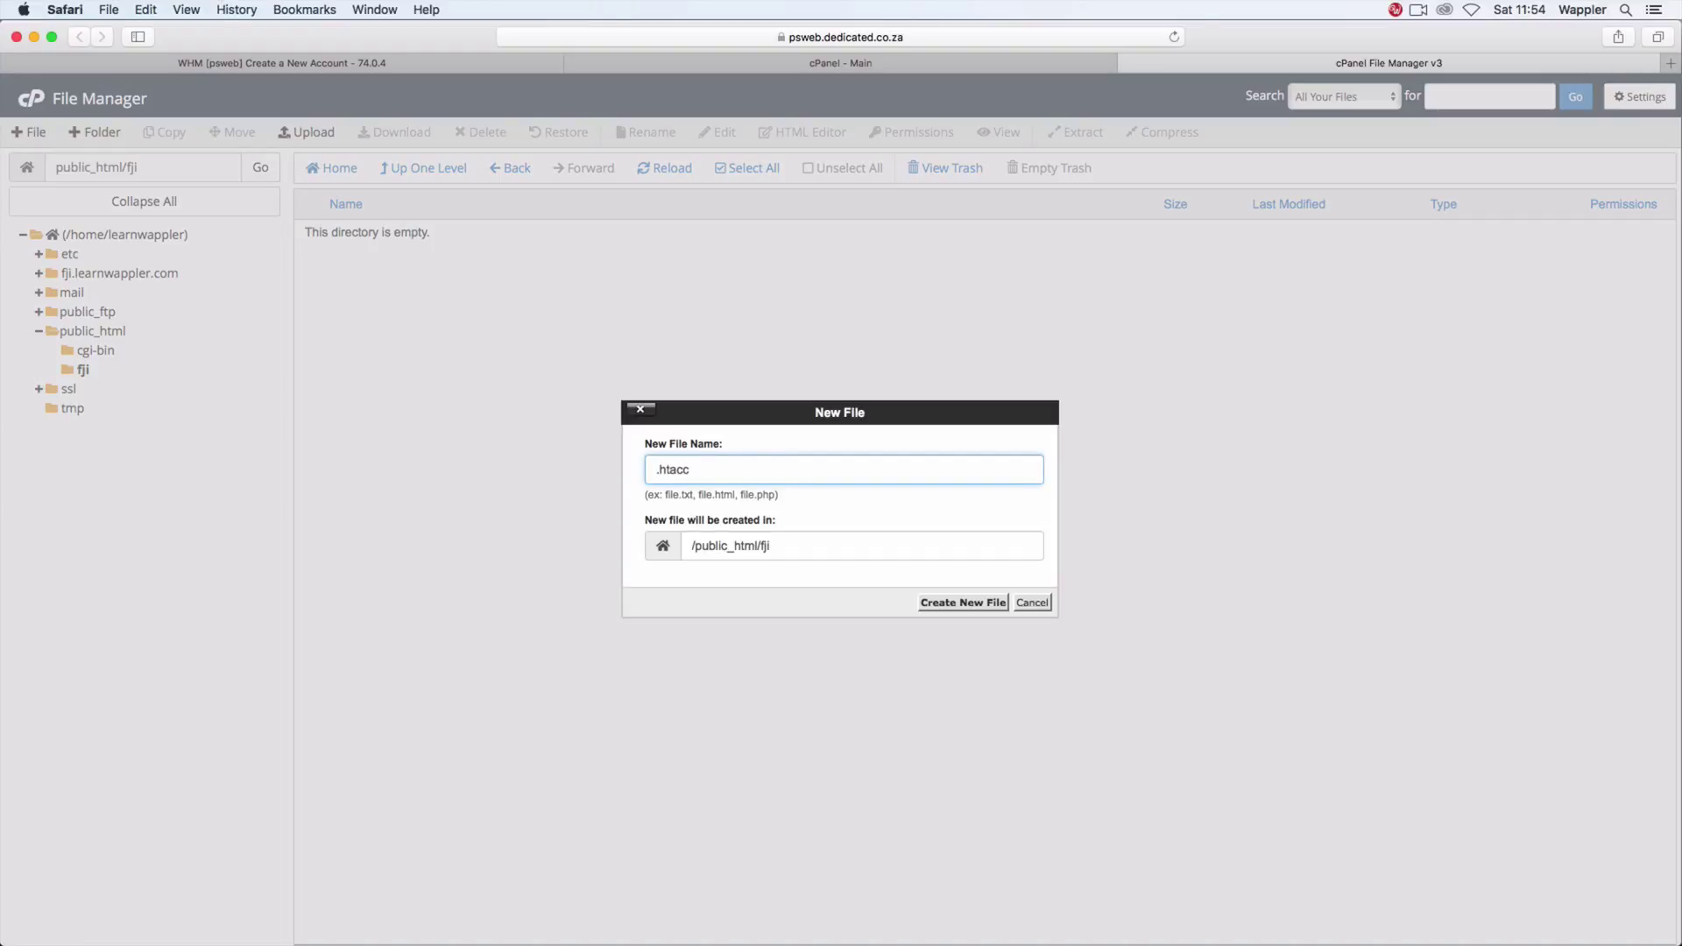
left_click(975, 608)
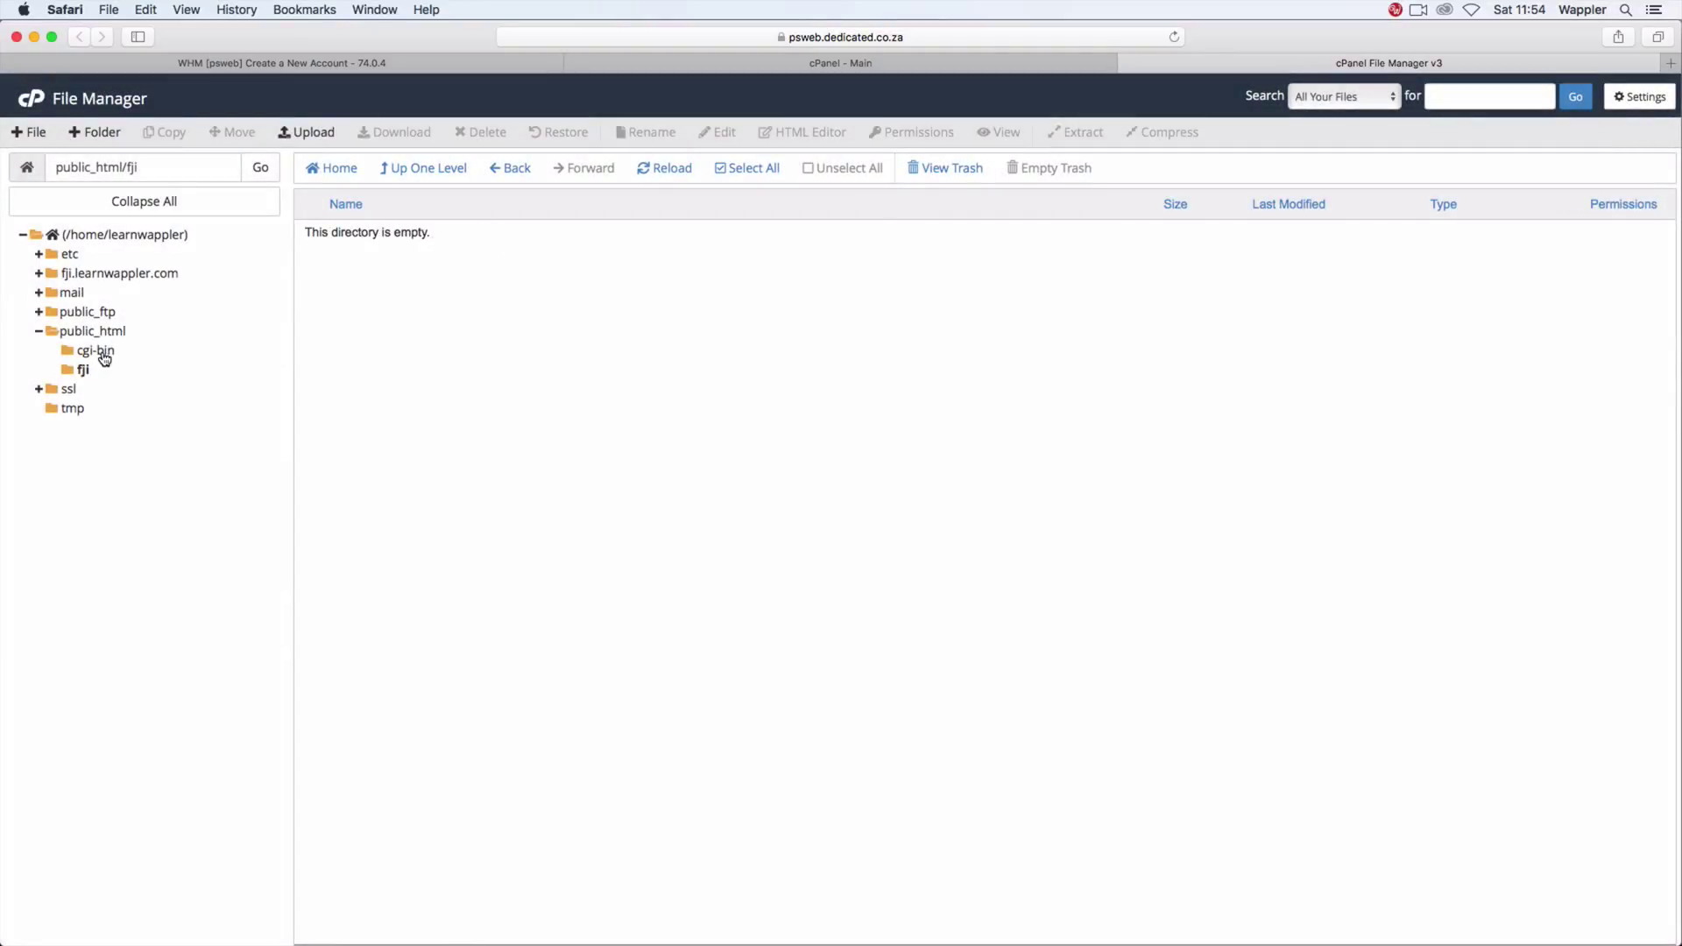
Step: Turn on Show Hidden Files (dotfiles) in File Manager settings and save
left_click(84, 368)
left_click(1645, 96)
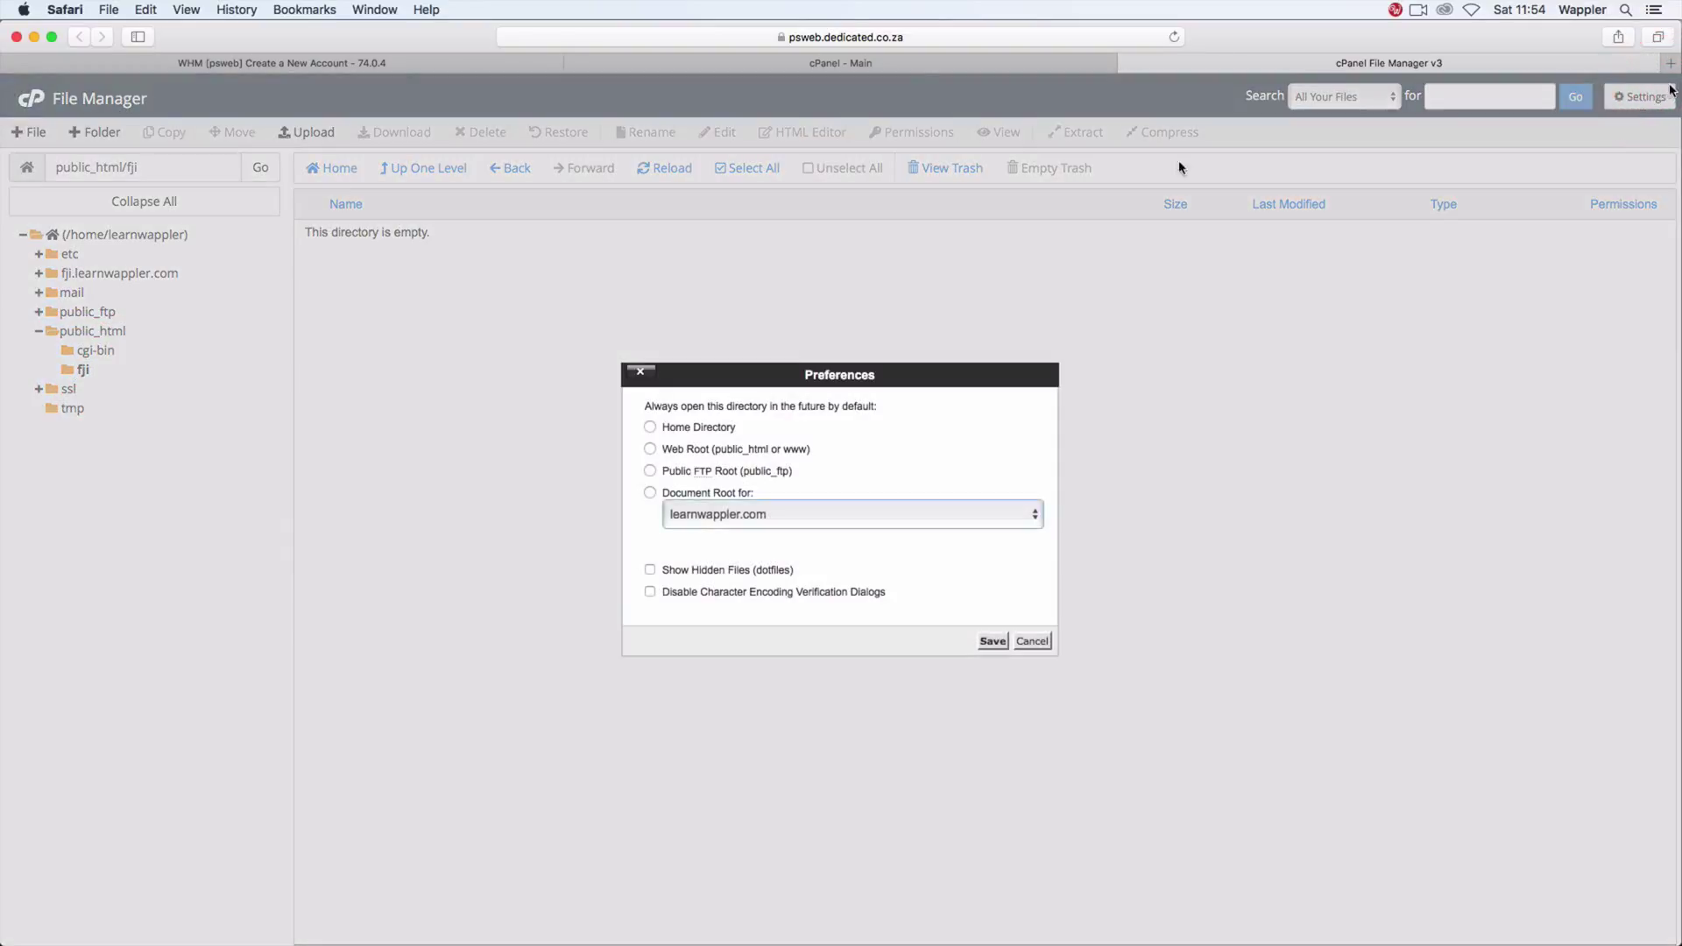
left_click(697, 571)
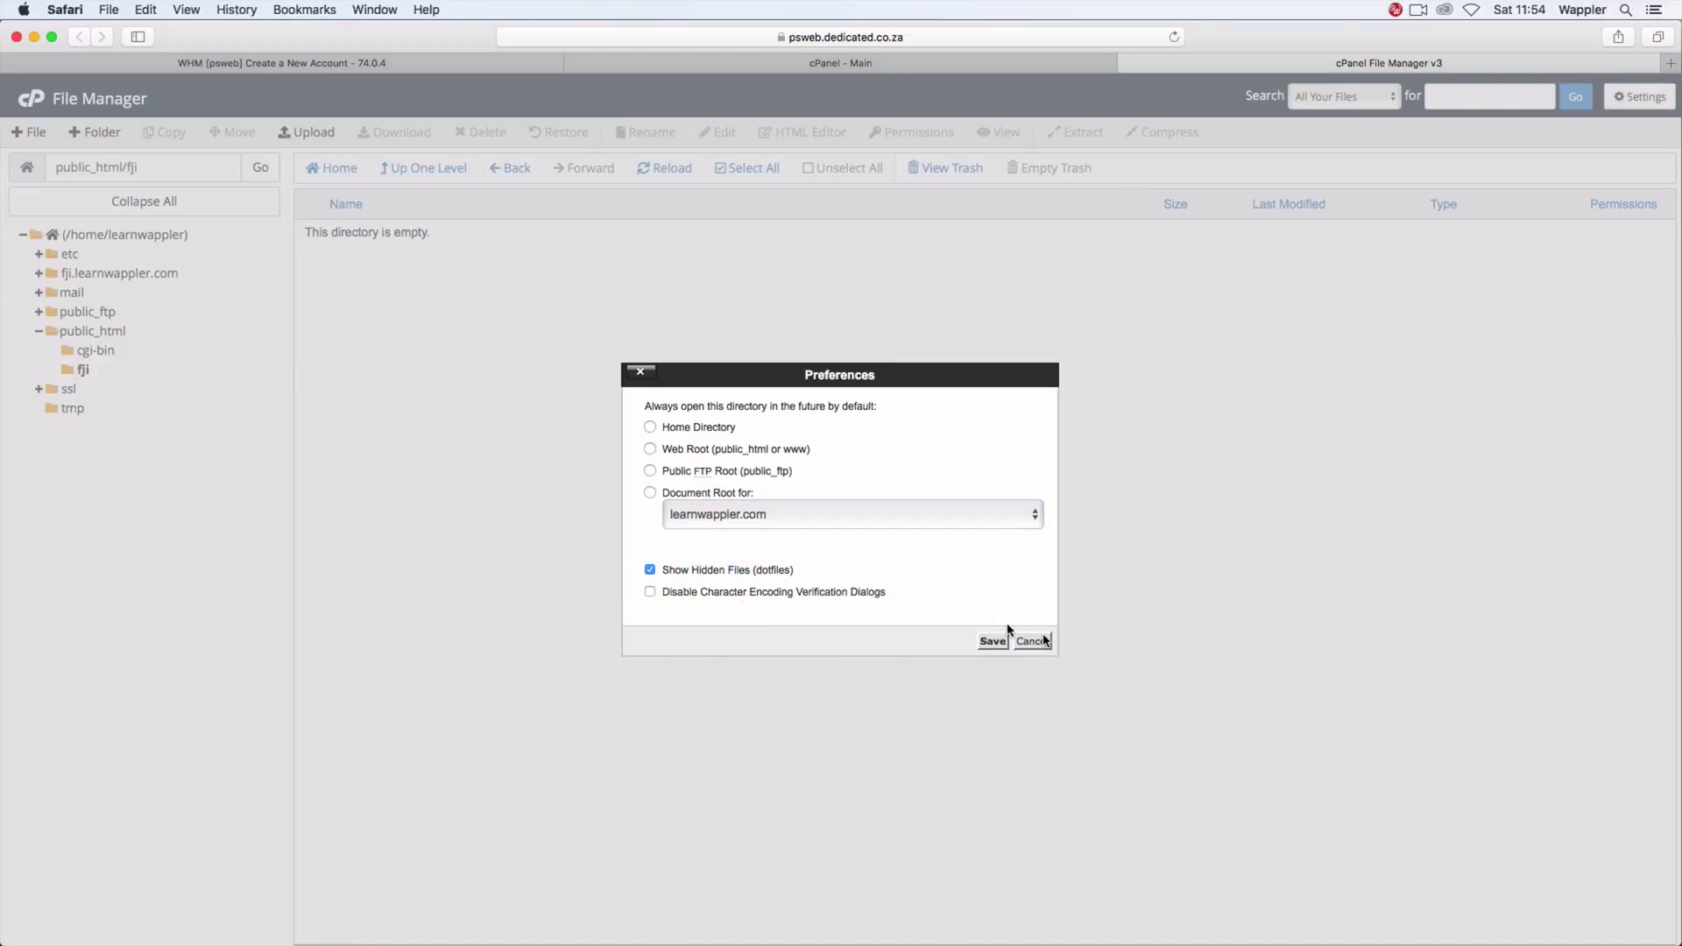
left_click(993, 642)
Step: Open the 0-byte .htaccess file in the code editor
left_click(402, 260)
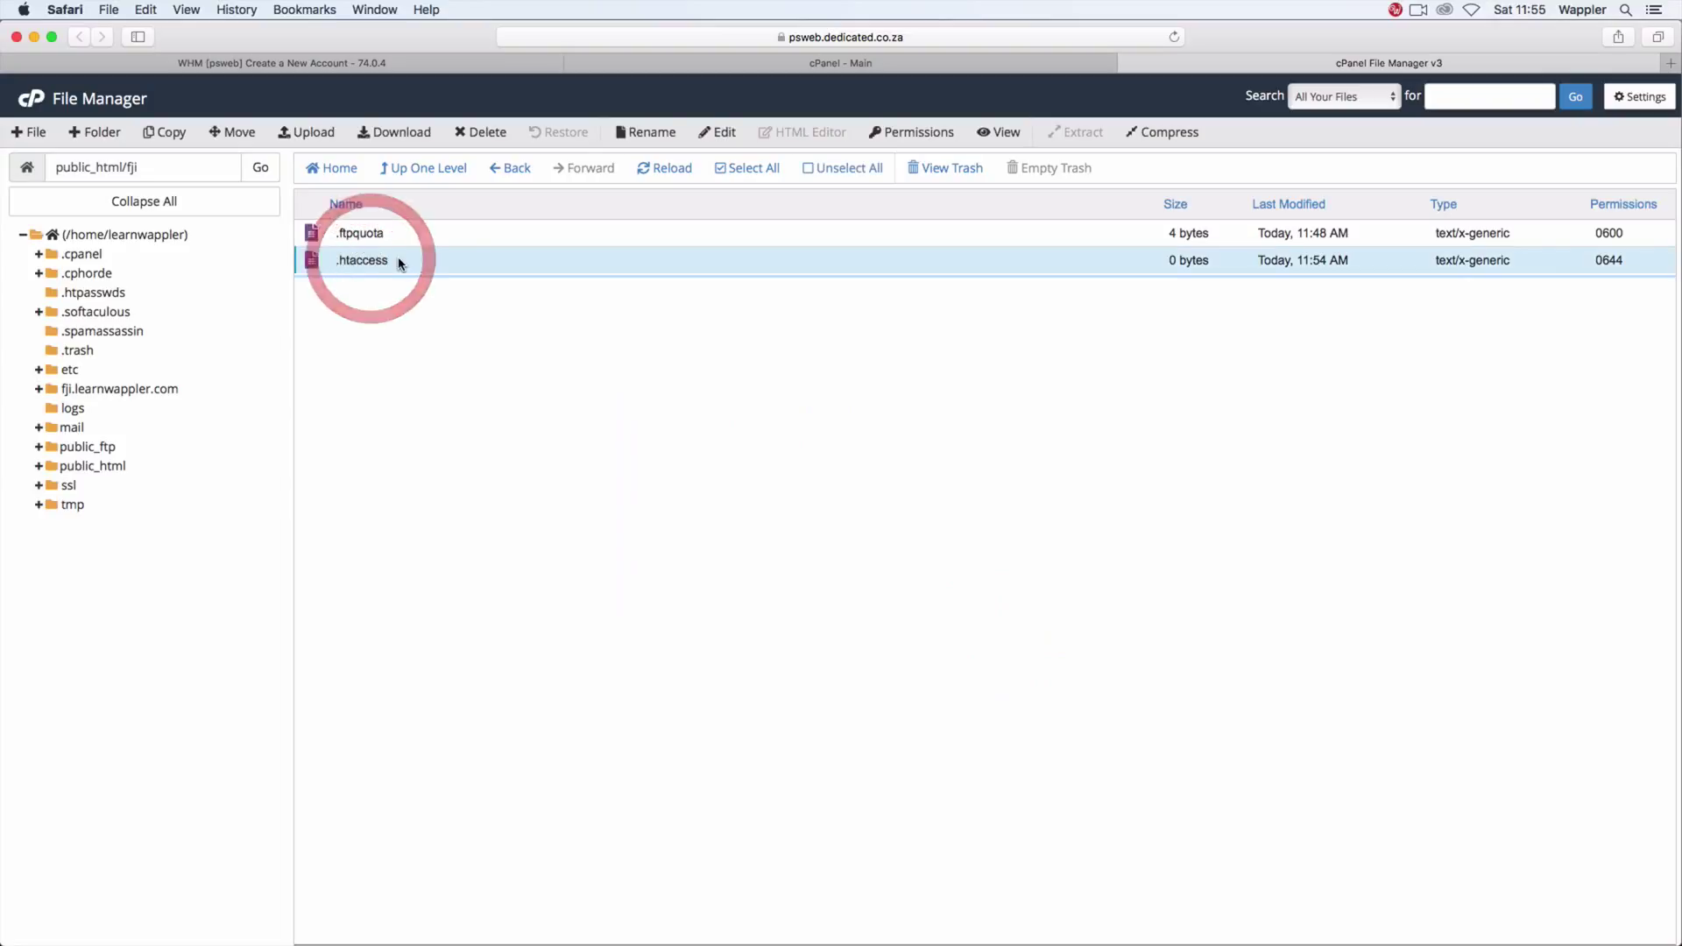
right_click(402, 261)
left_click(471, 329)
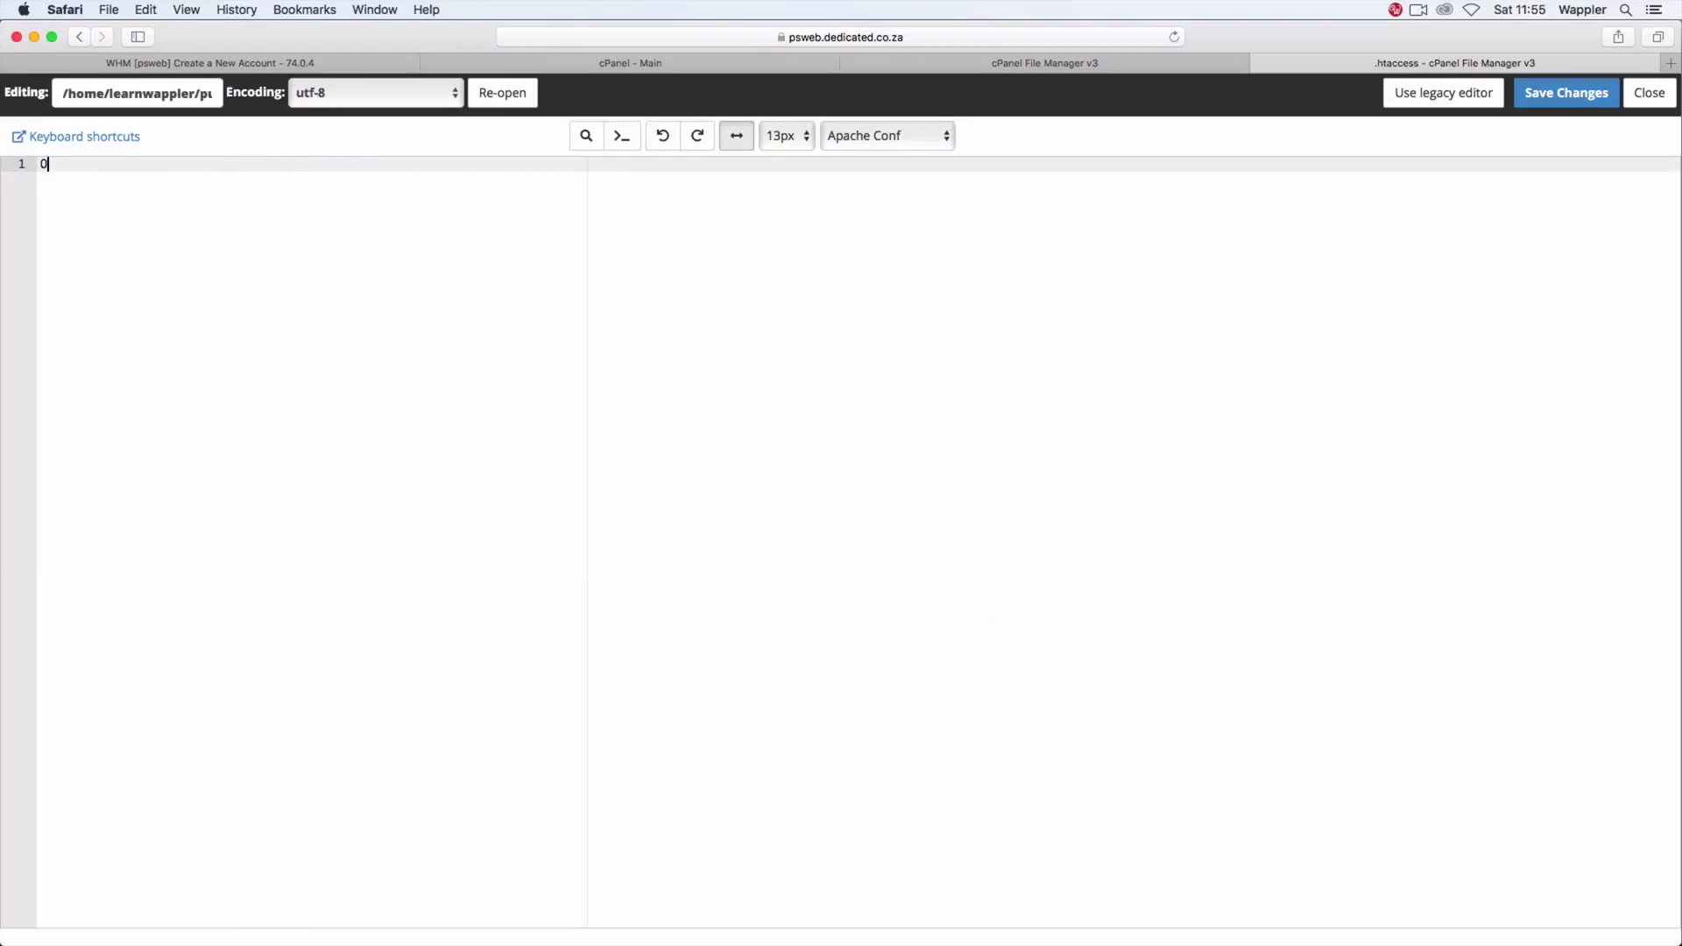
Step: Enter 'Options +FollowSymLinks' and 'Options -Indexes' on two lines in .htaccess and save
type("Options")
type("+FollowSymLinks")
key("Return")
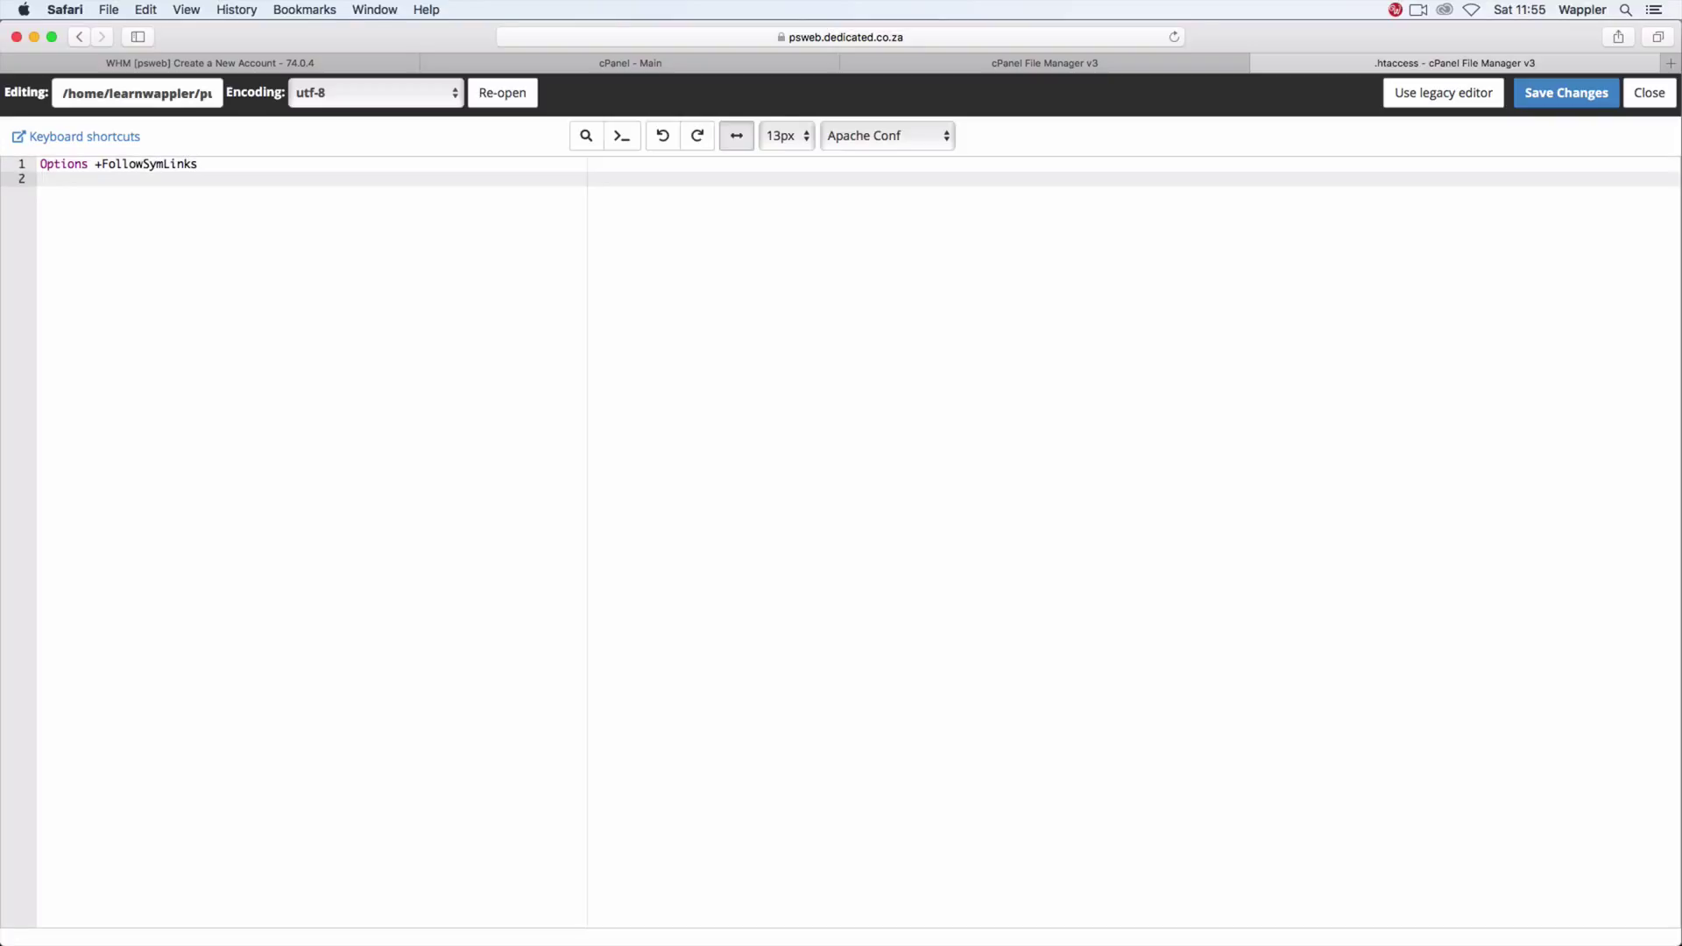
type("Options -Index")
type("es")
left_click(1586, 99)
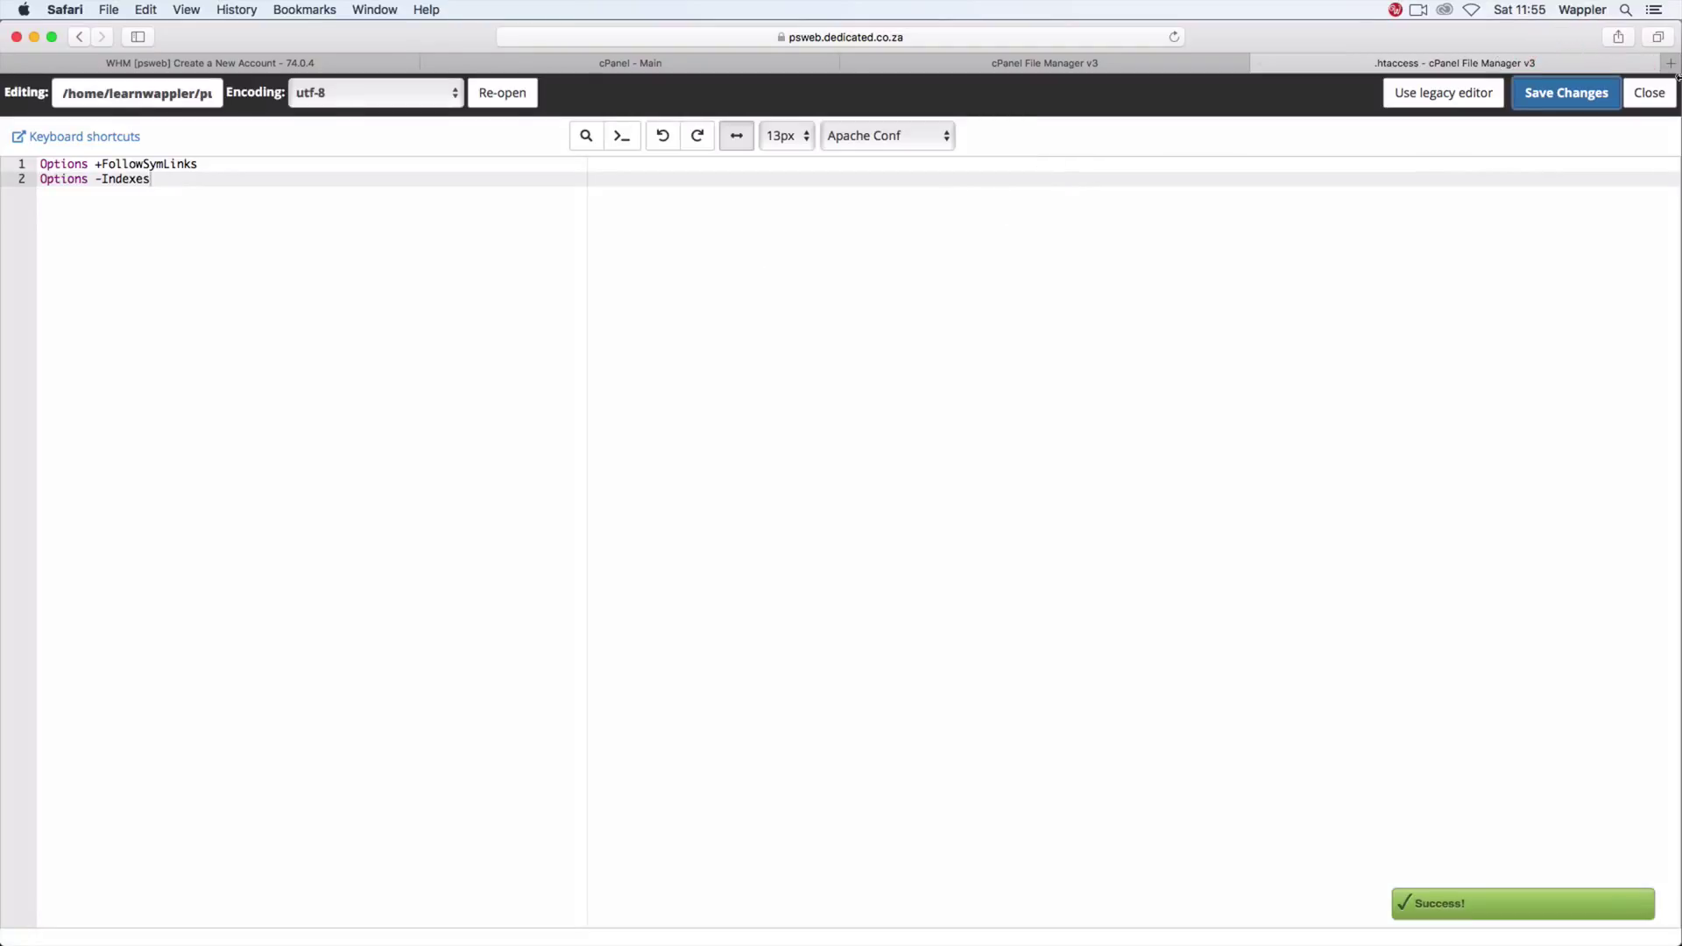
Step: Close the editor, refresh the fji listing, and create a new file named .user.ini
left_click(1646, 97)
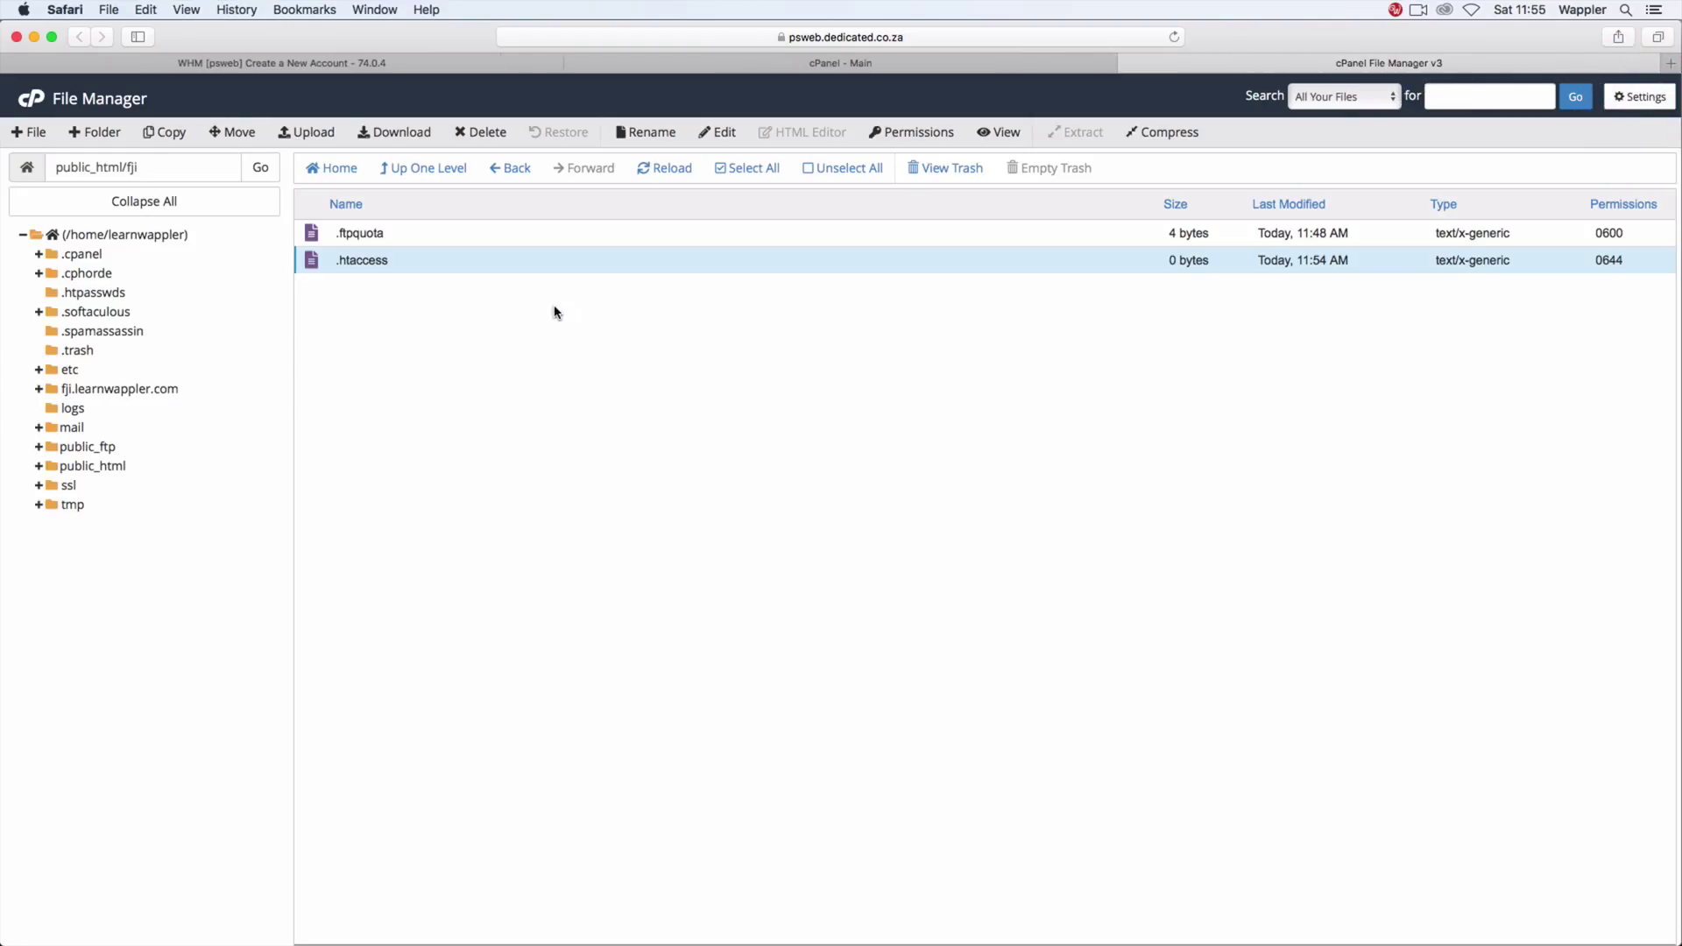
left_click(636, 170)
left_click(33, 131)
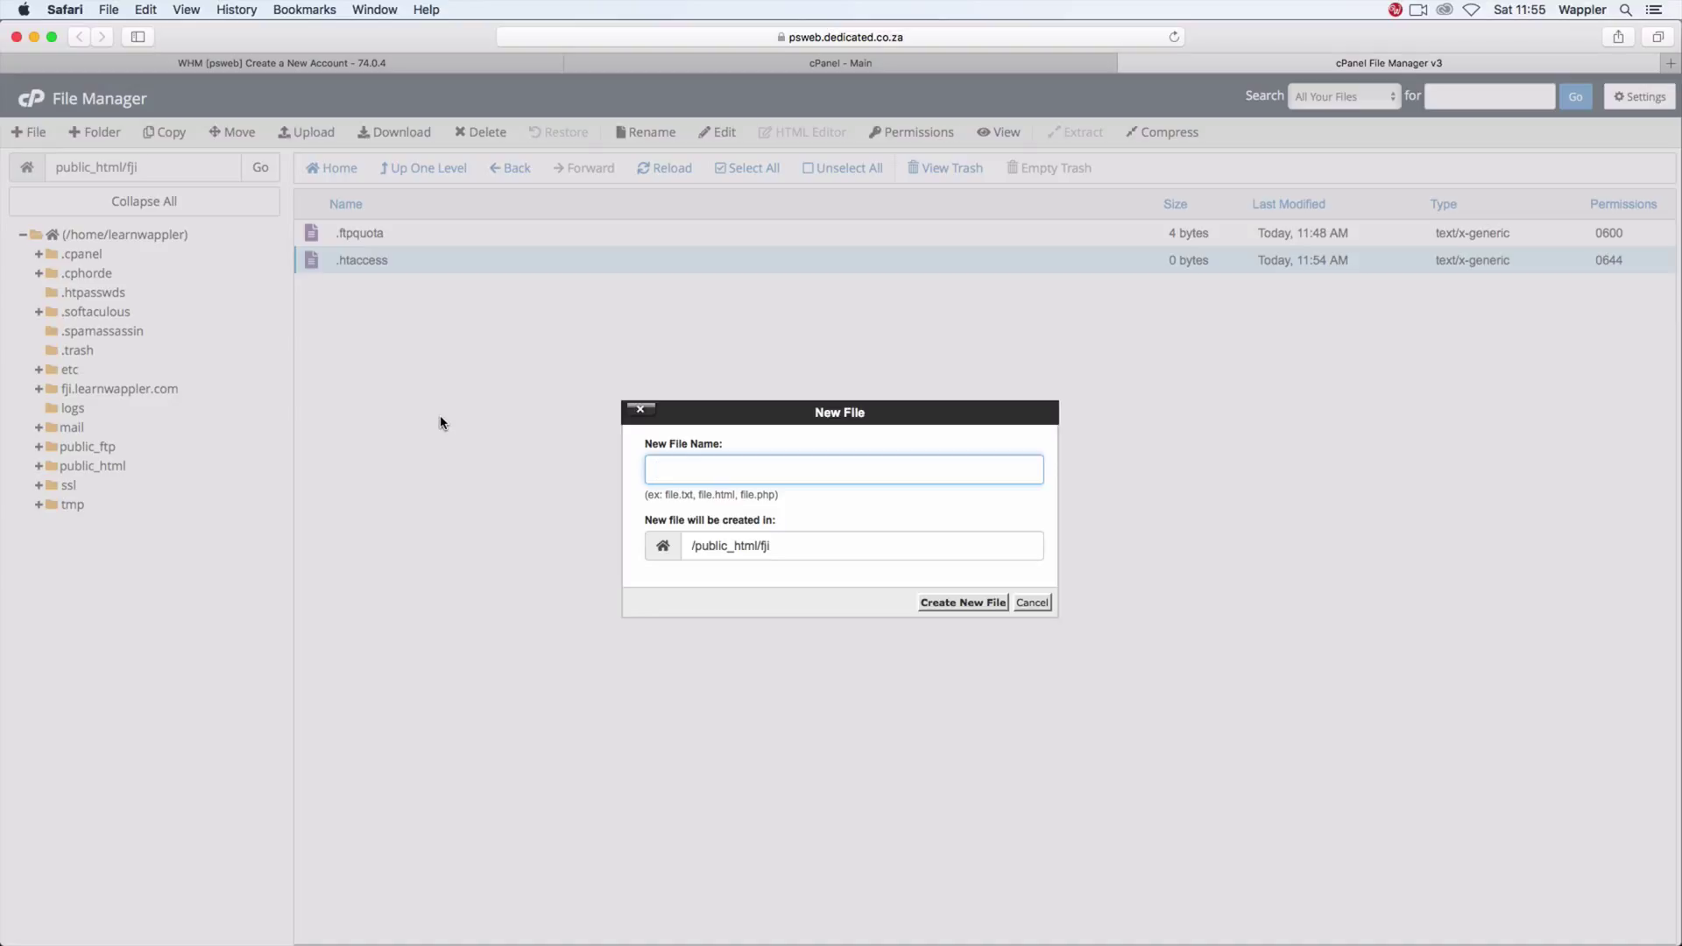
type(".user.ini")
left_click(965, 602)
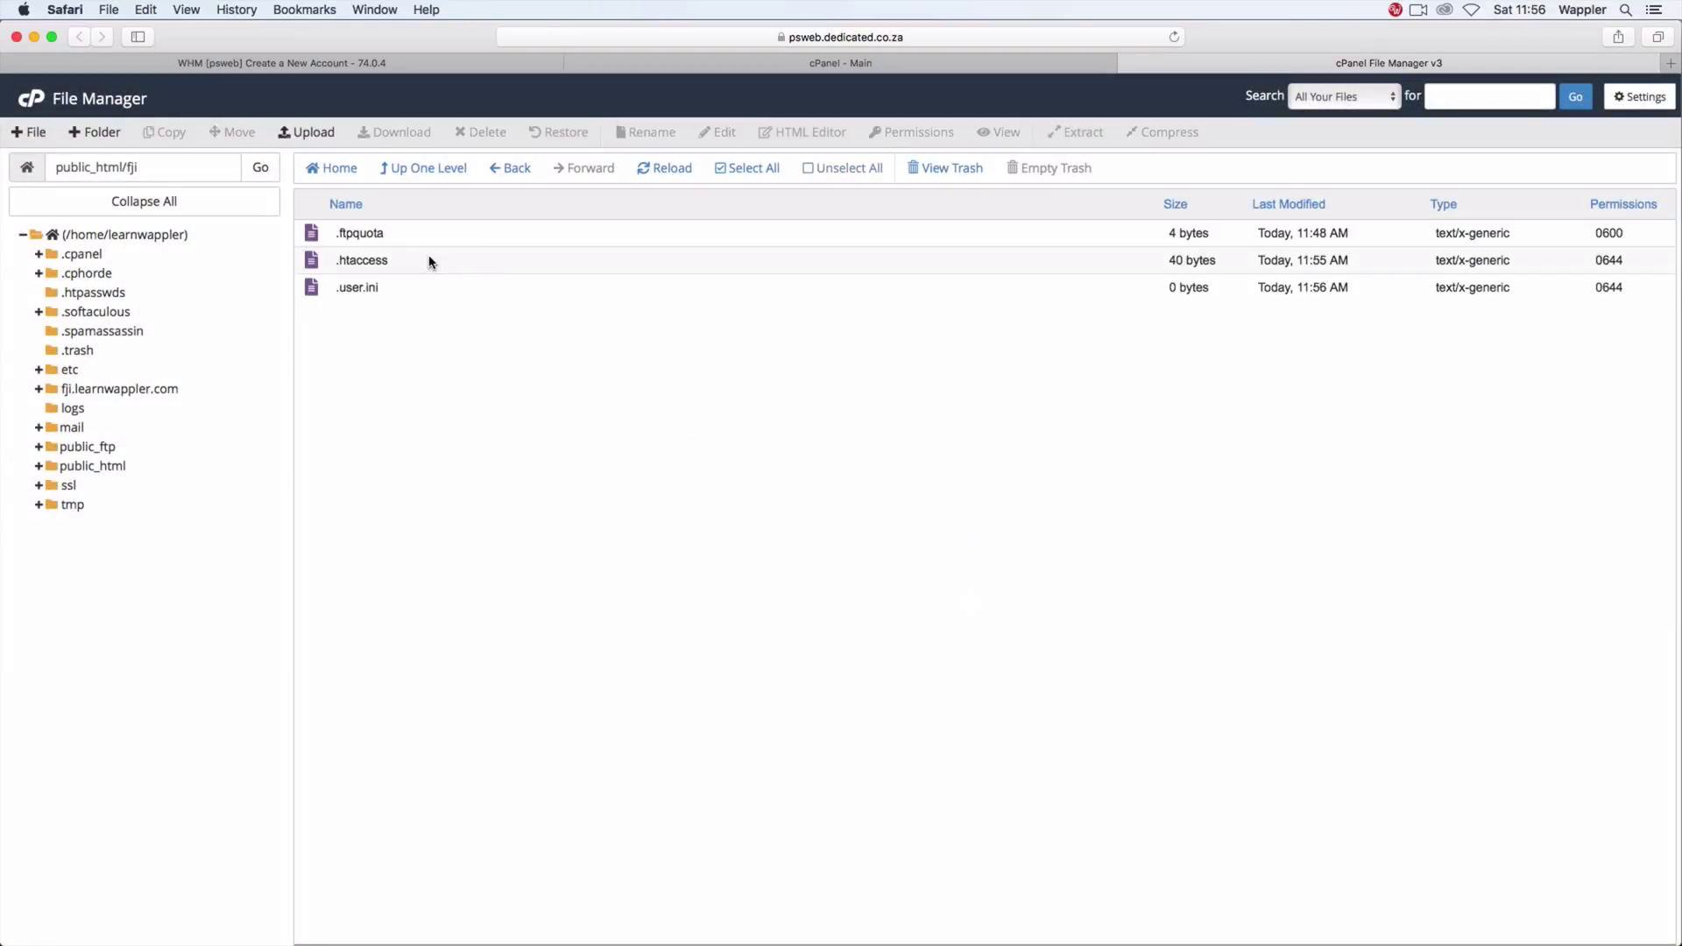
Step: Open the new .user.ini file in the editor
left_click(406, 289)
right_click(365, 289)
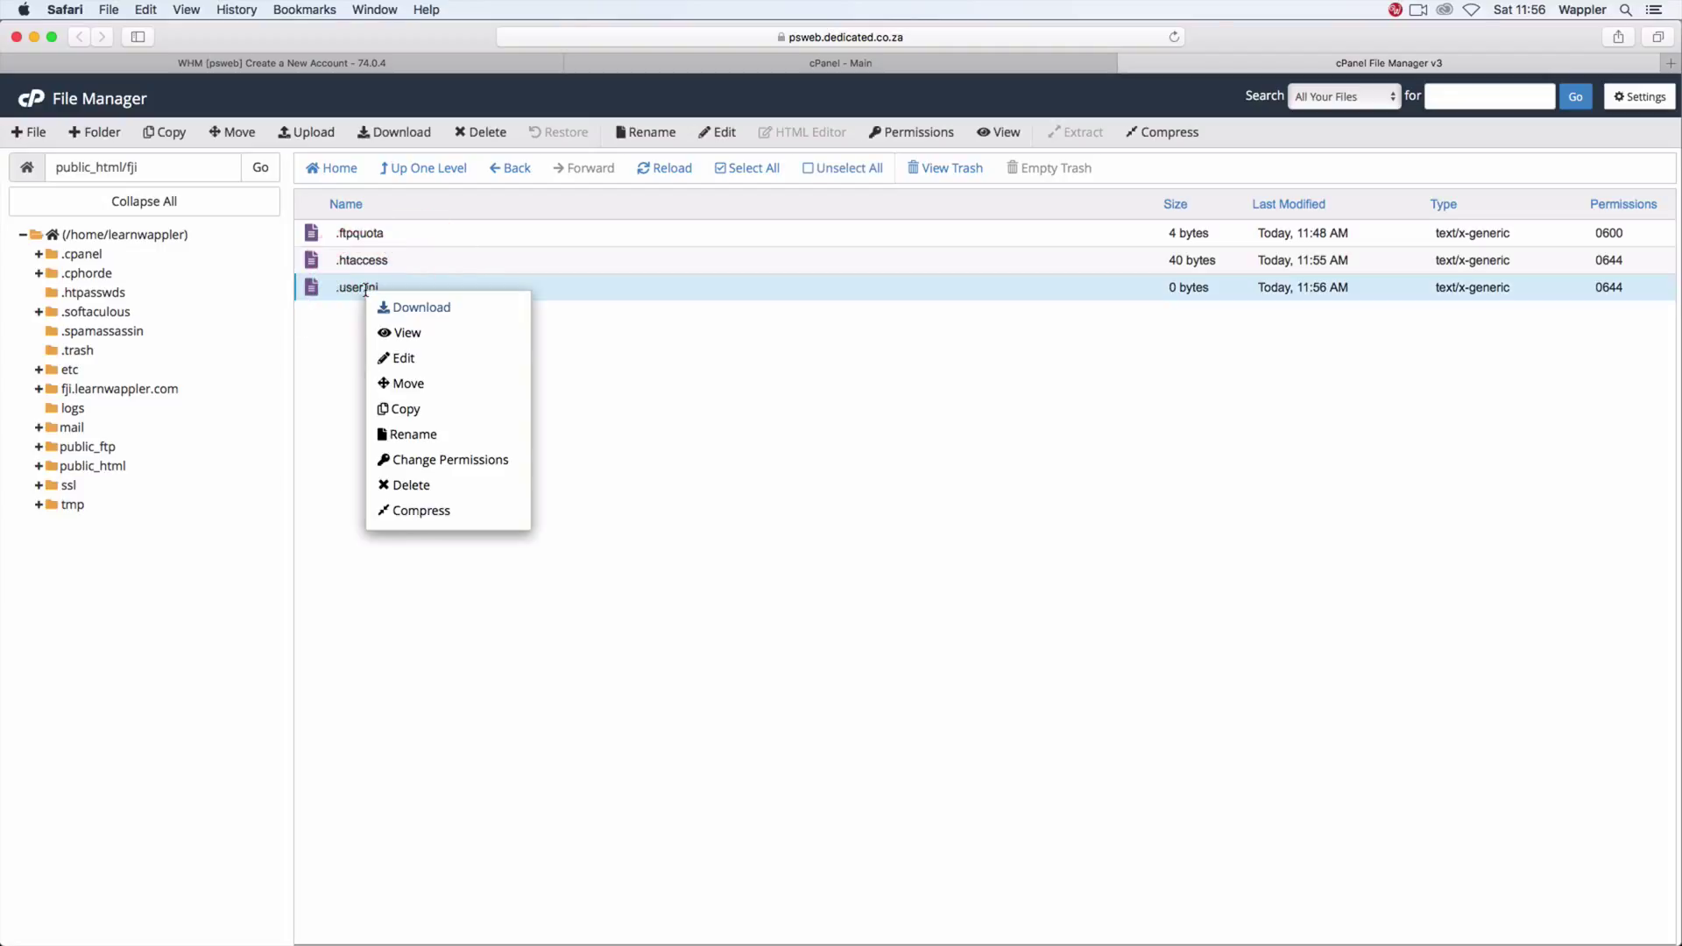
left_click(430, 360)
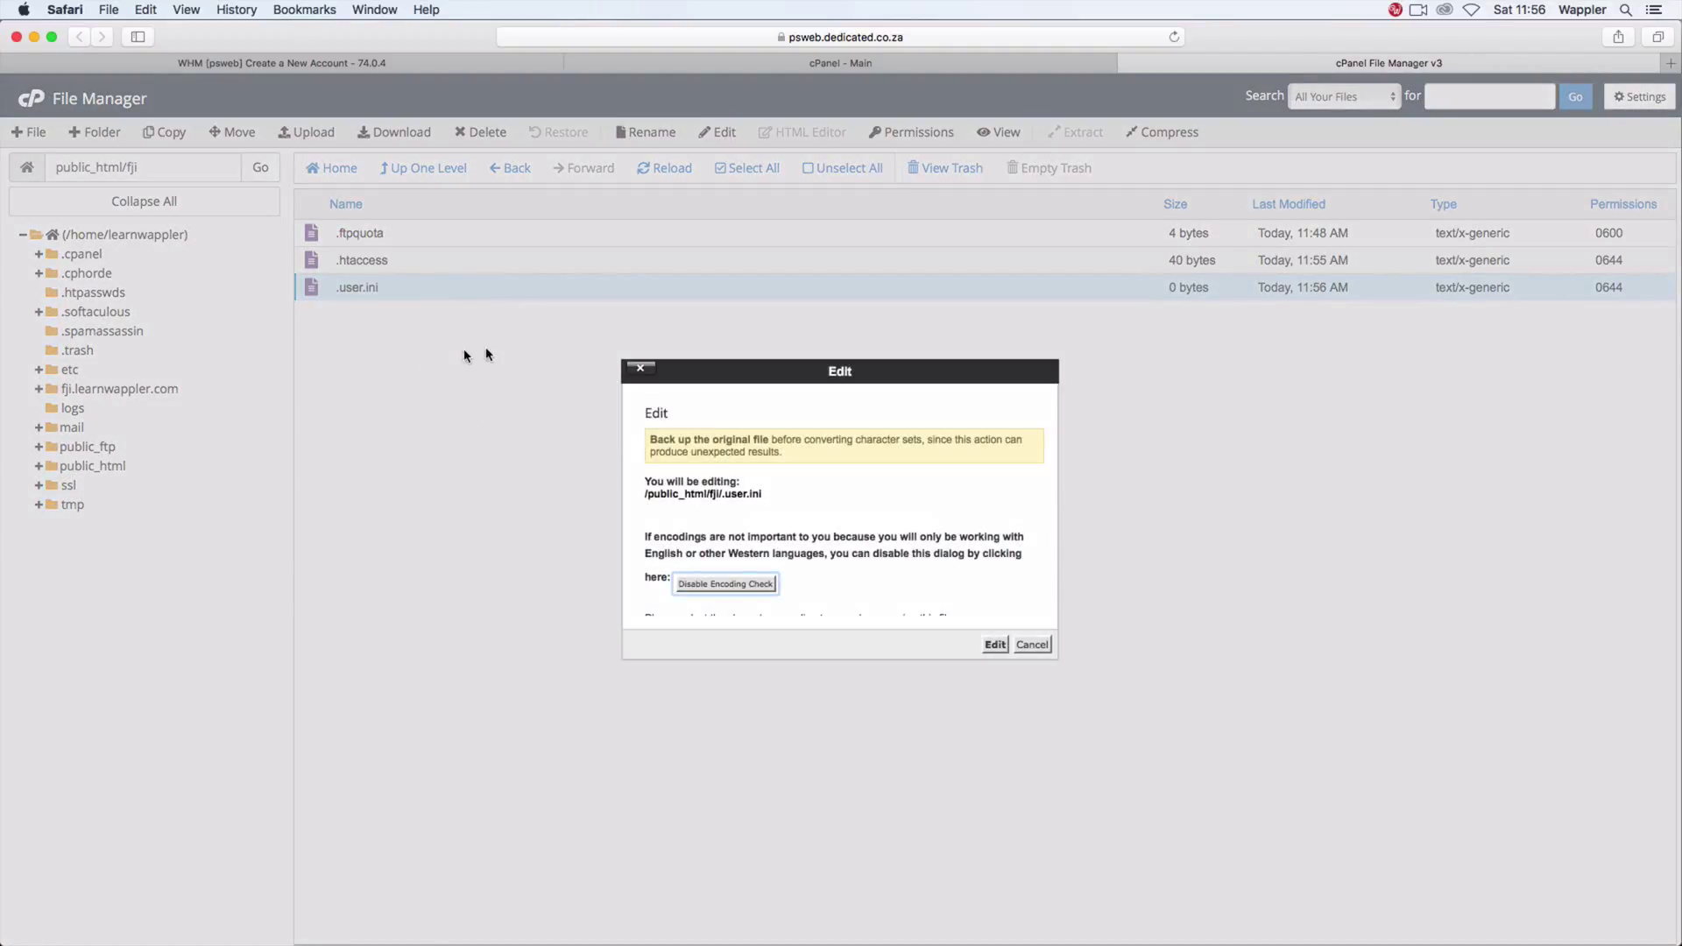
left_click(990, 644)
Step: Write memory_limit "500M", upload_max_filesize "128M", post_max_size "256M", max_execution_time/max_input_time 600 in .user.ini, save
left_click(347, 211)
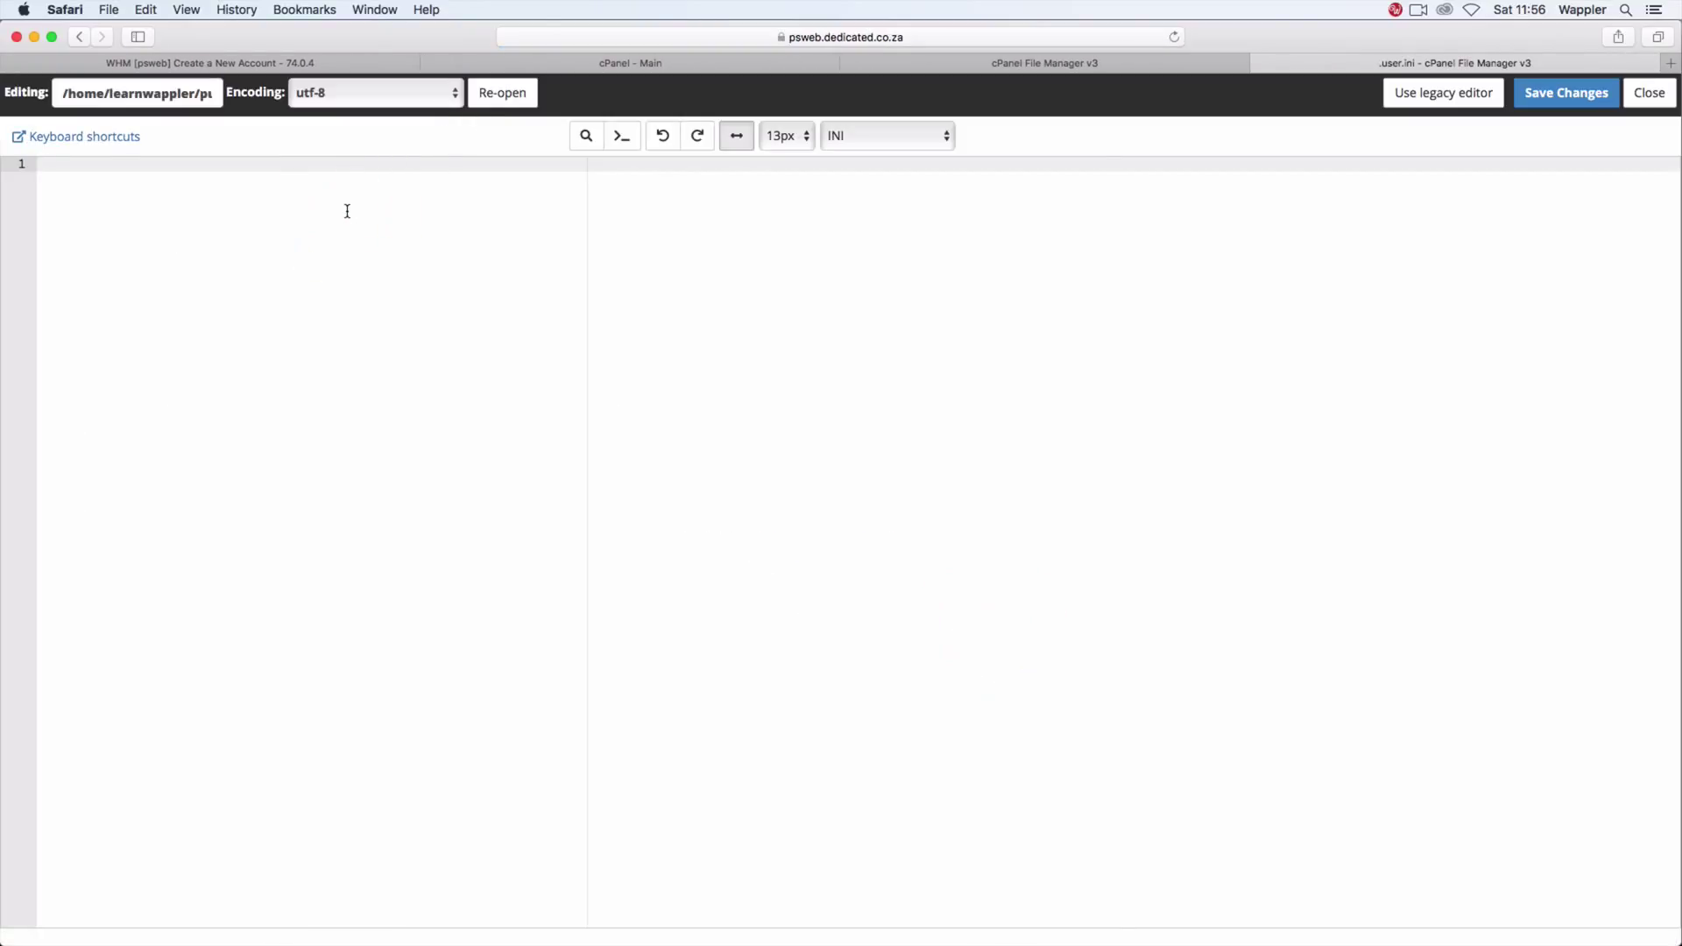
type("memory_limit = \"500M")
key("Right")
key("Return")
type("upload_ma")
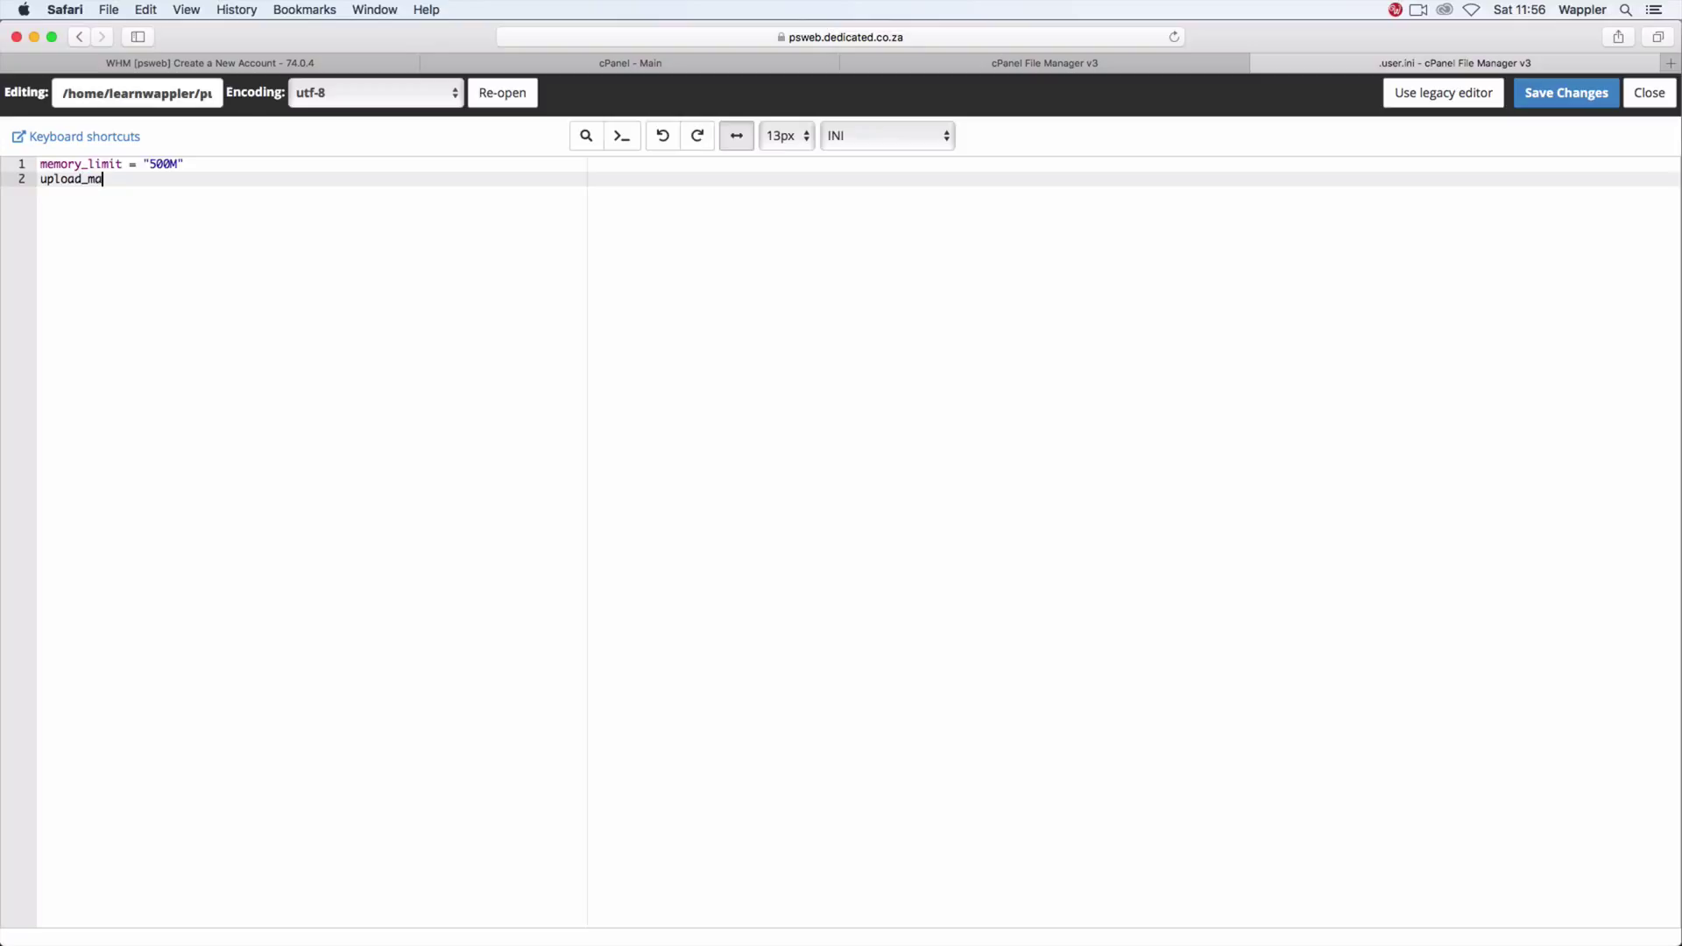
type("x_filesize = \"128M")
key("Return")
type("post_")
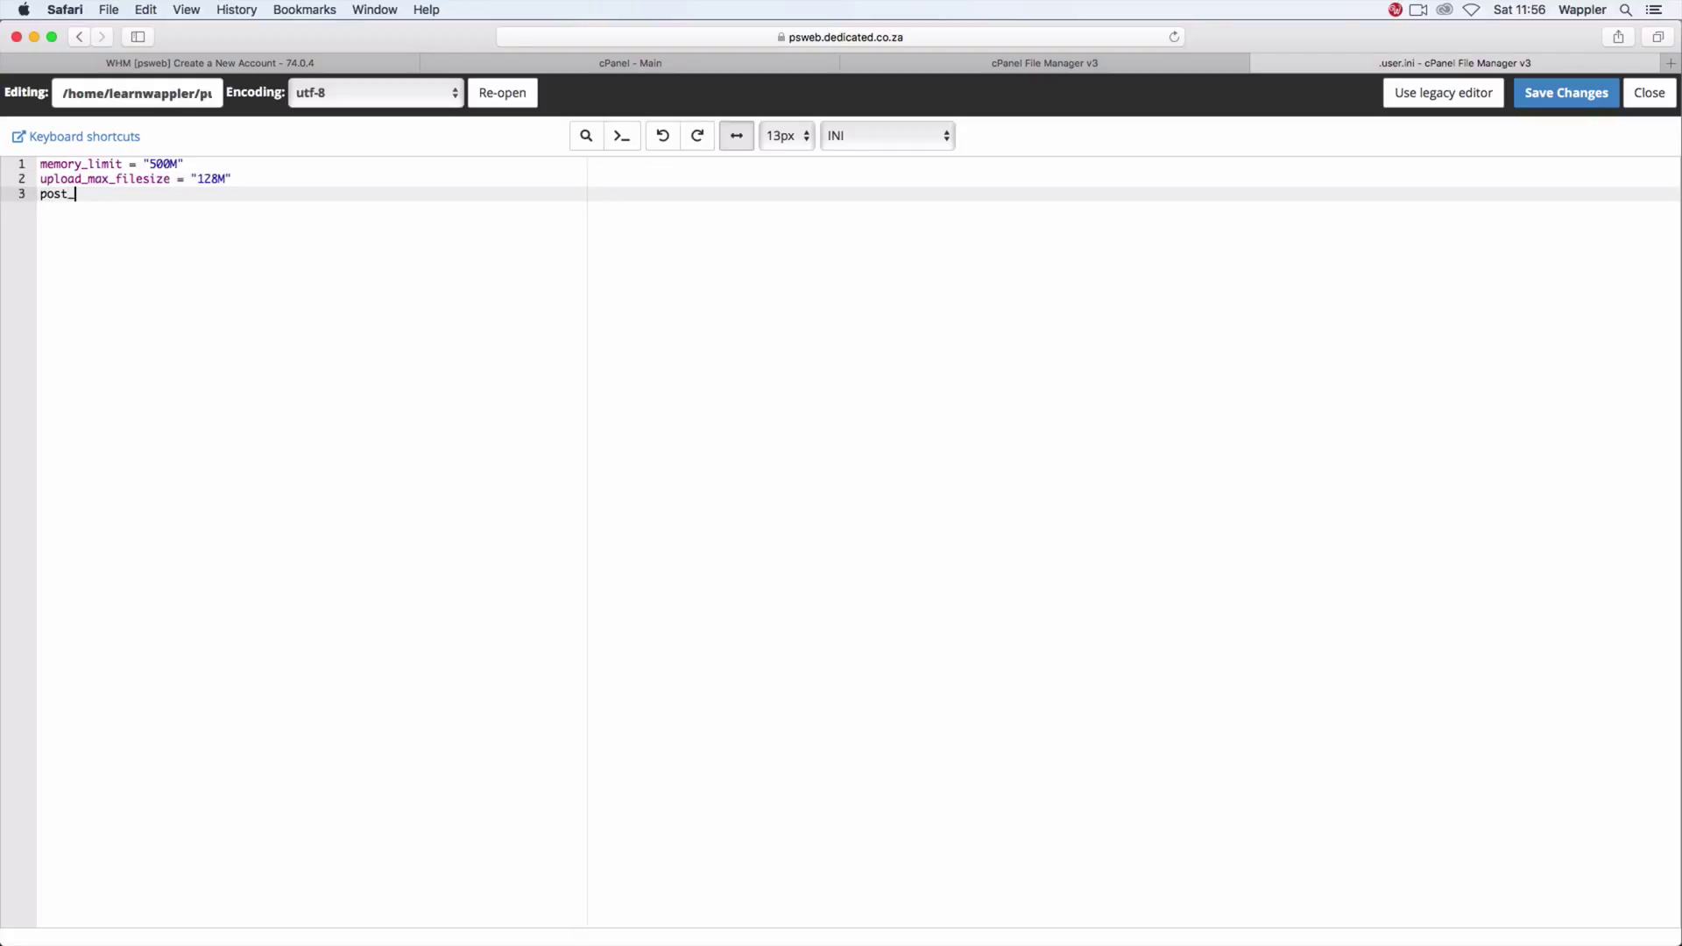
type("max_size = \"256M")
key("Return")
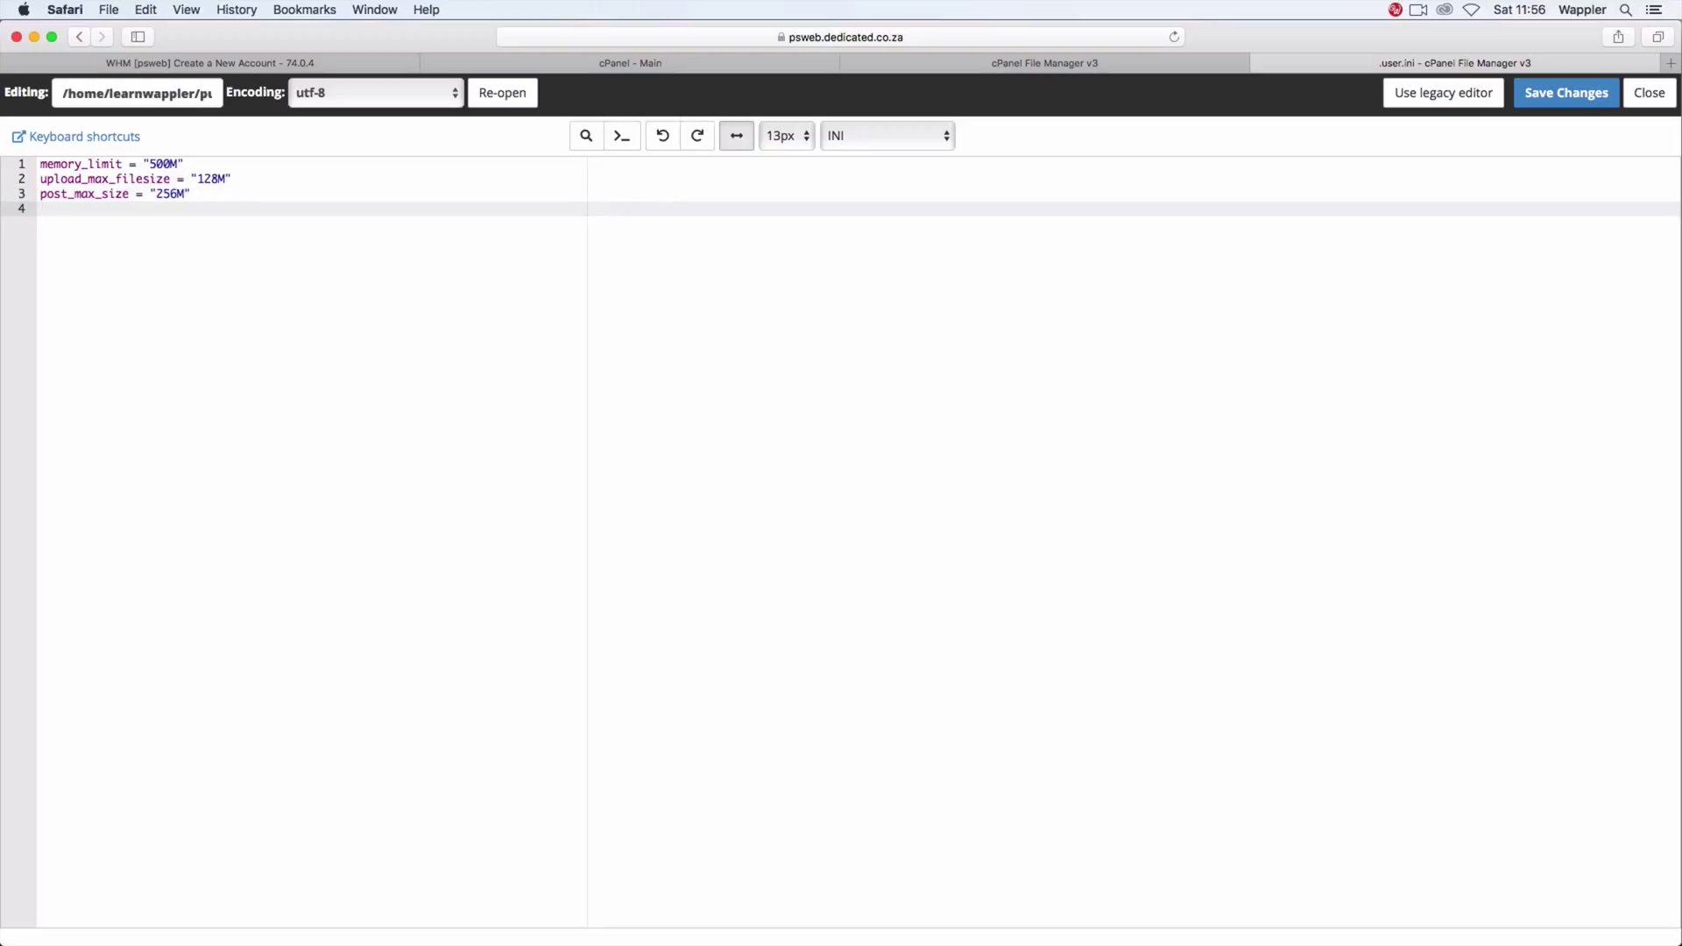
type("max_execution_time = 600")
key("Return")
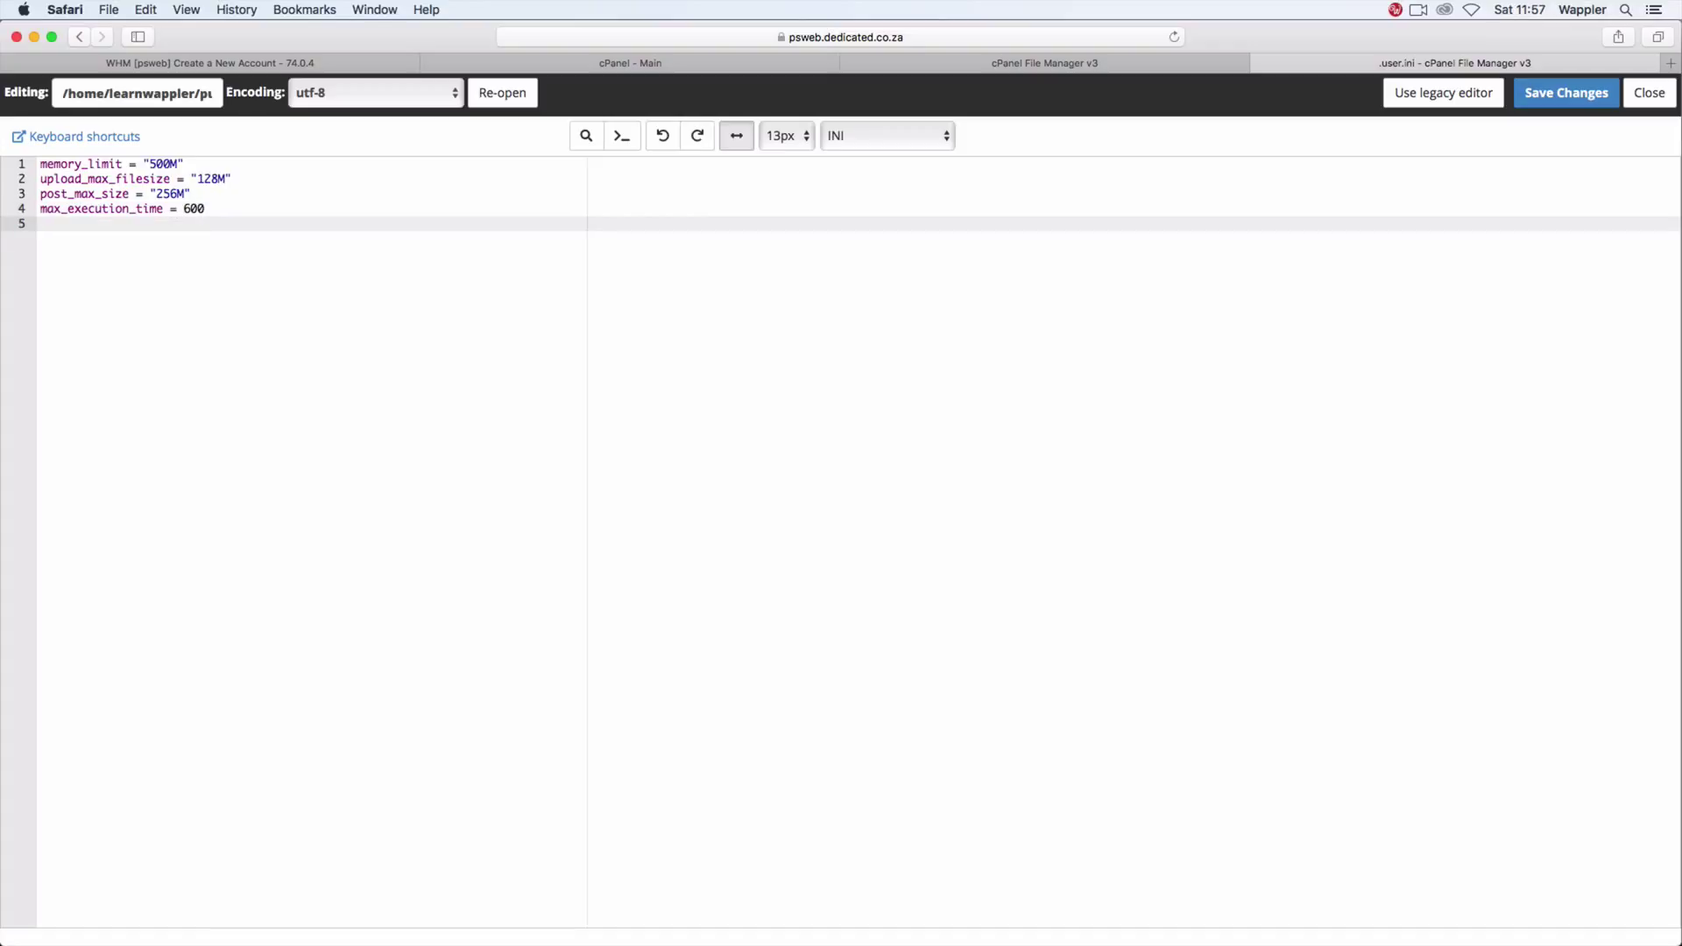
type("max_input_time = 600")
left_click(1556, 97)
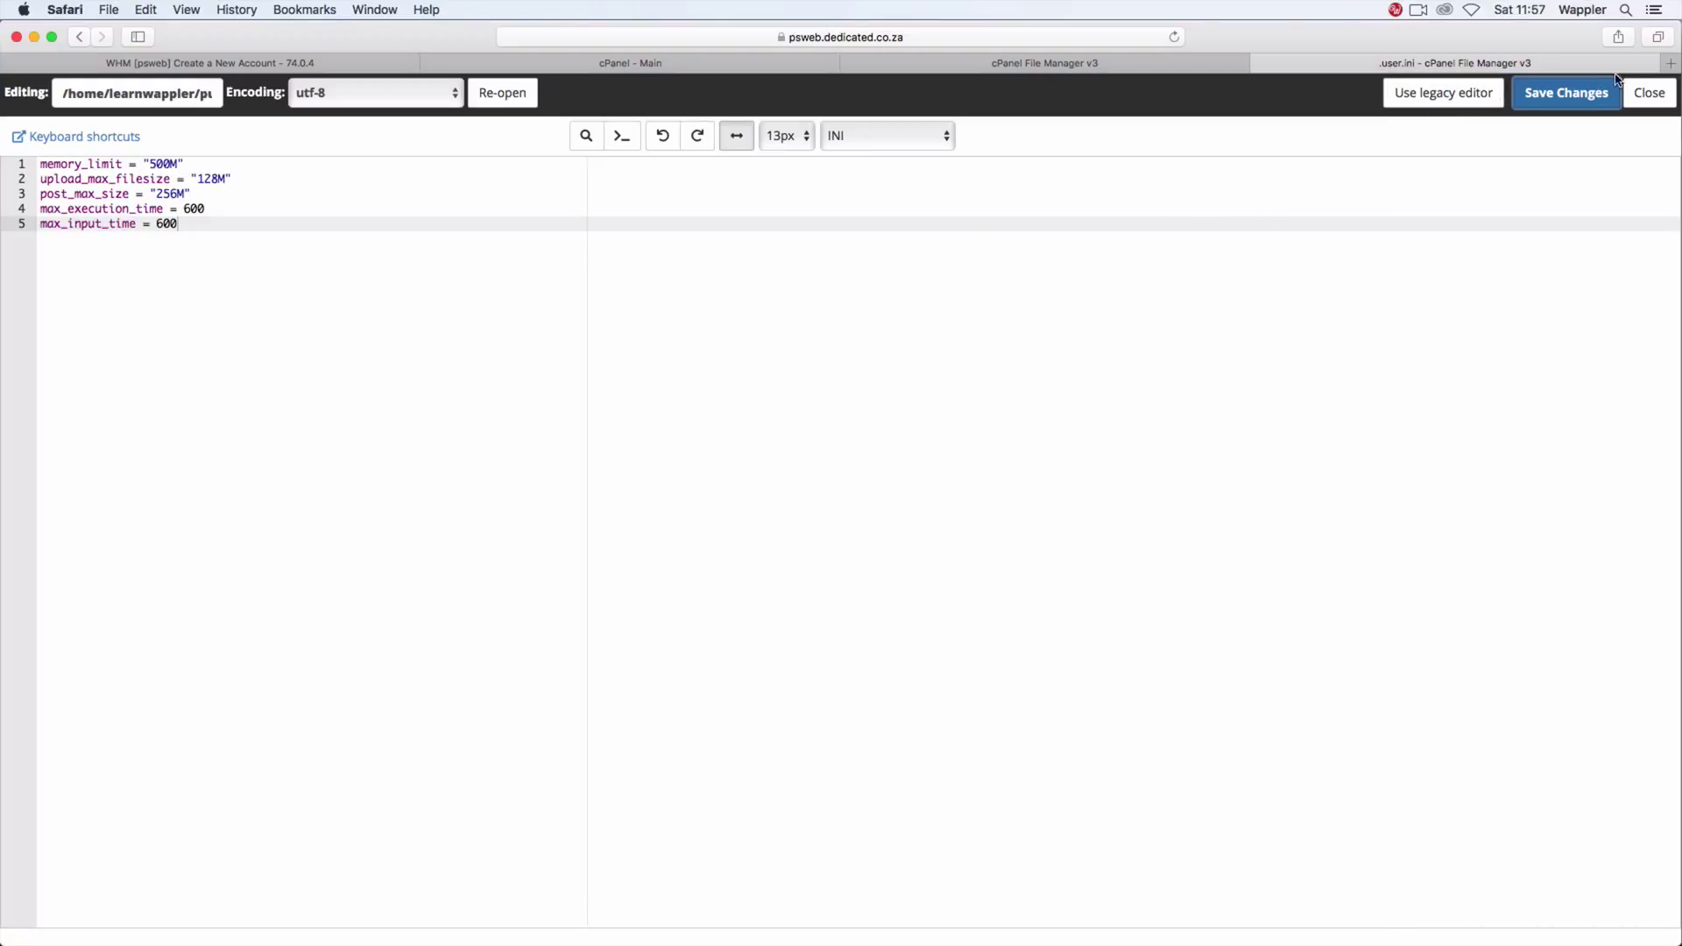
Step: Close the .user.ini editor and leave File Manager for the cPanel home page
left_click(1650, 93)
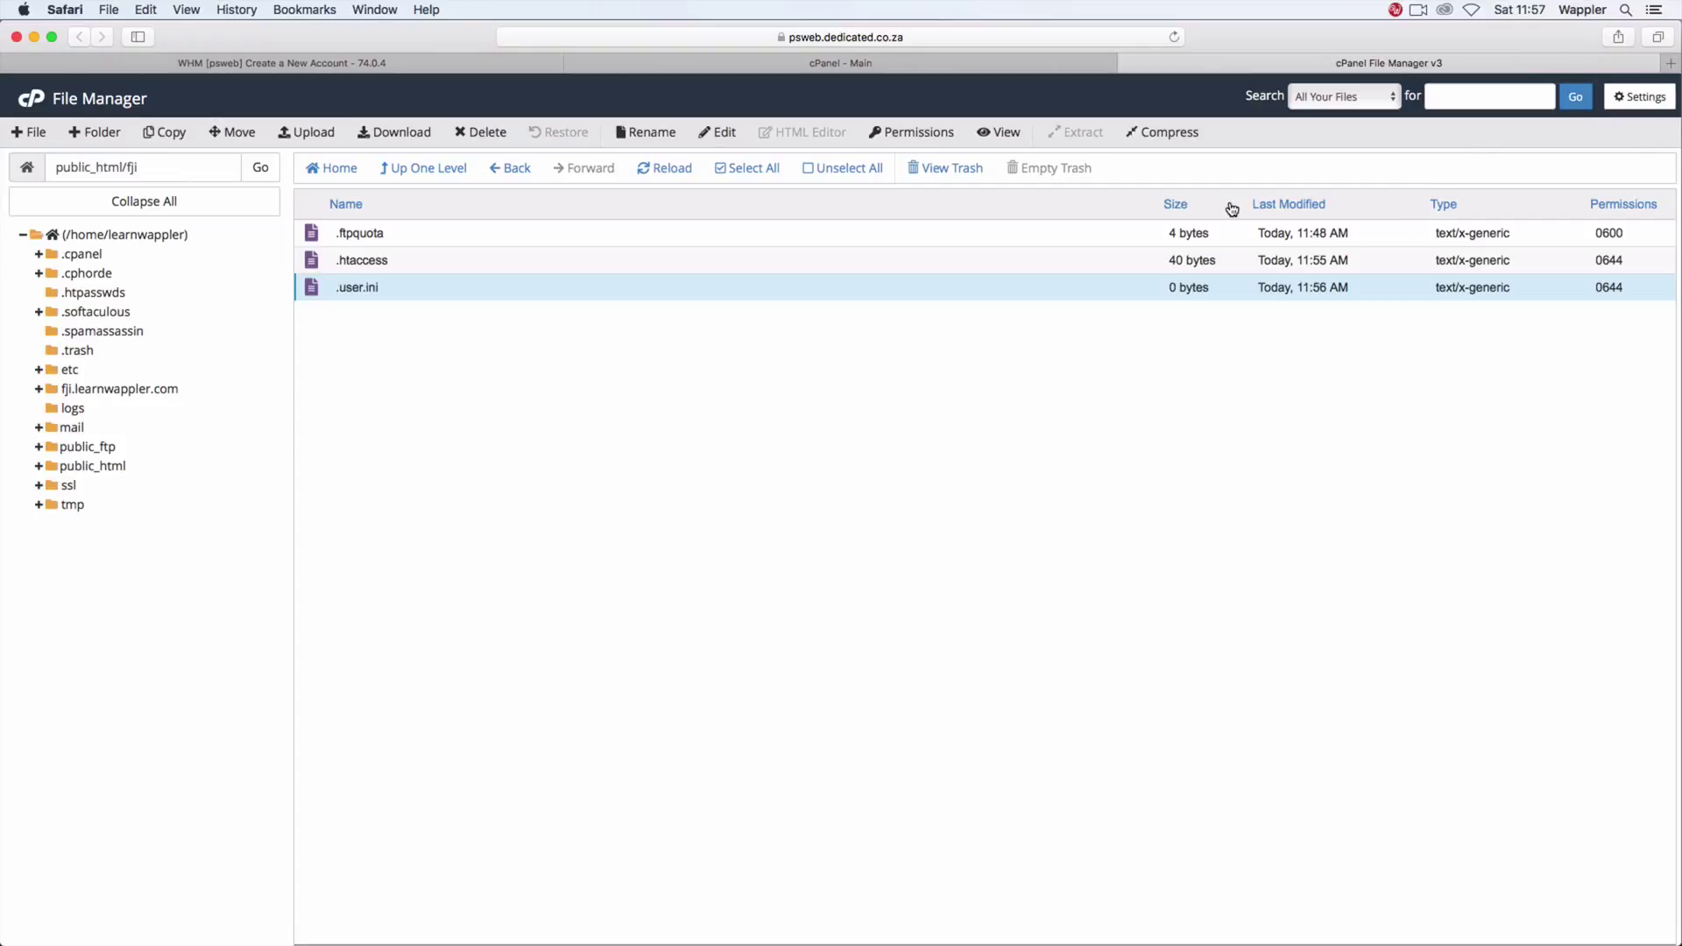
left_click(391, 289)
left_click(544, 439)
left_click(1128, 62)
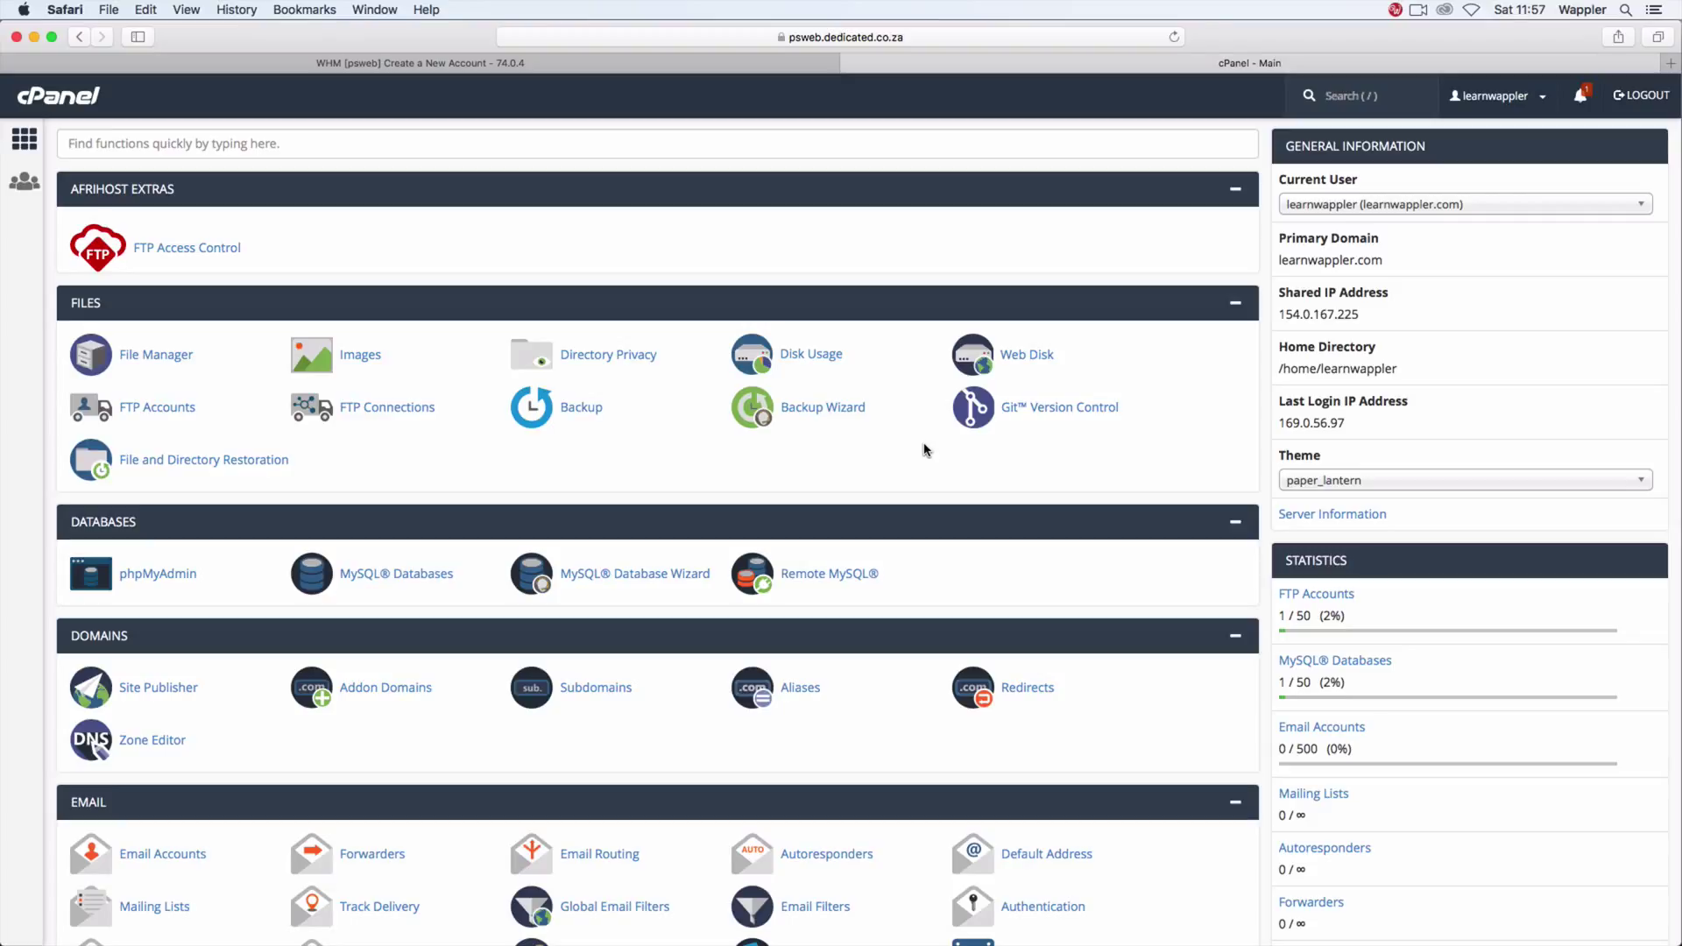
Step: Open a new empty Safari tab beside the WHM and cPanel tabs
key("slash")
left_click(1347, 35)
left_click(1667, 63)
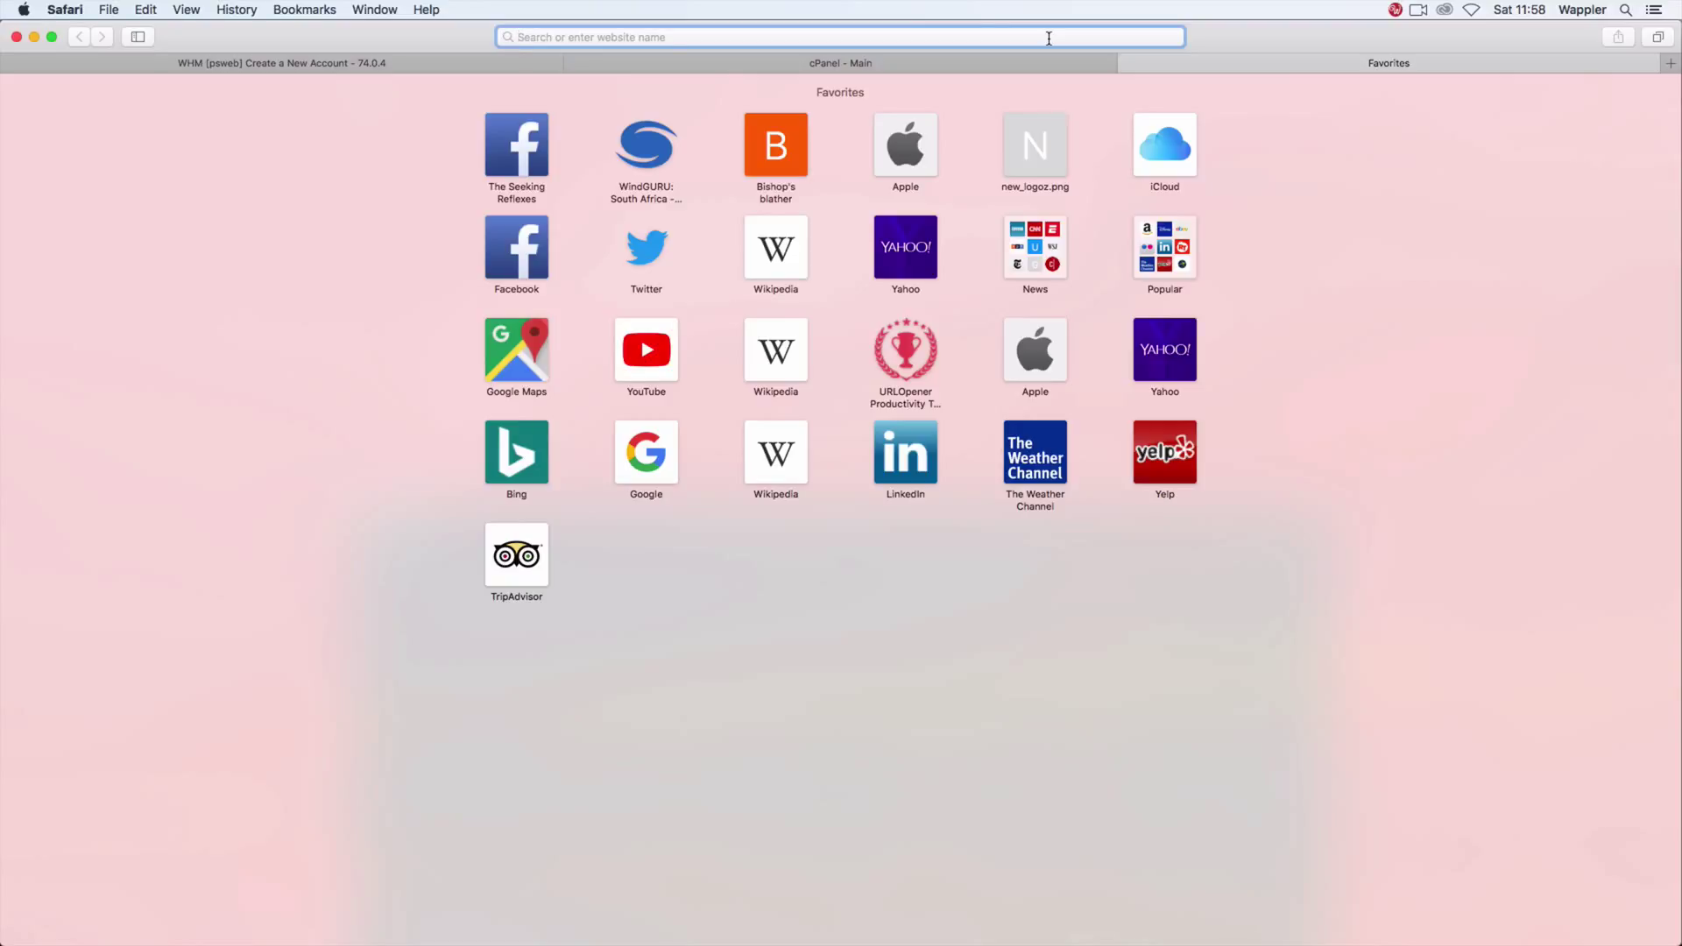
Step: Try loading learnwappler.com in the blank tab
left_click(959, 63)
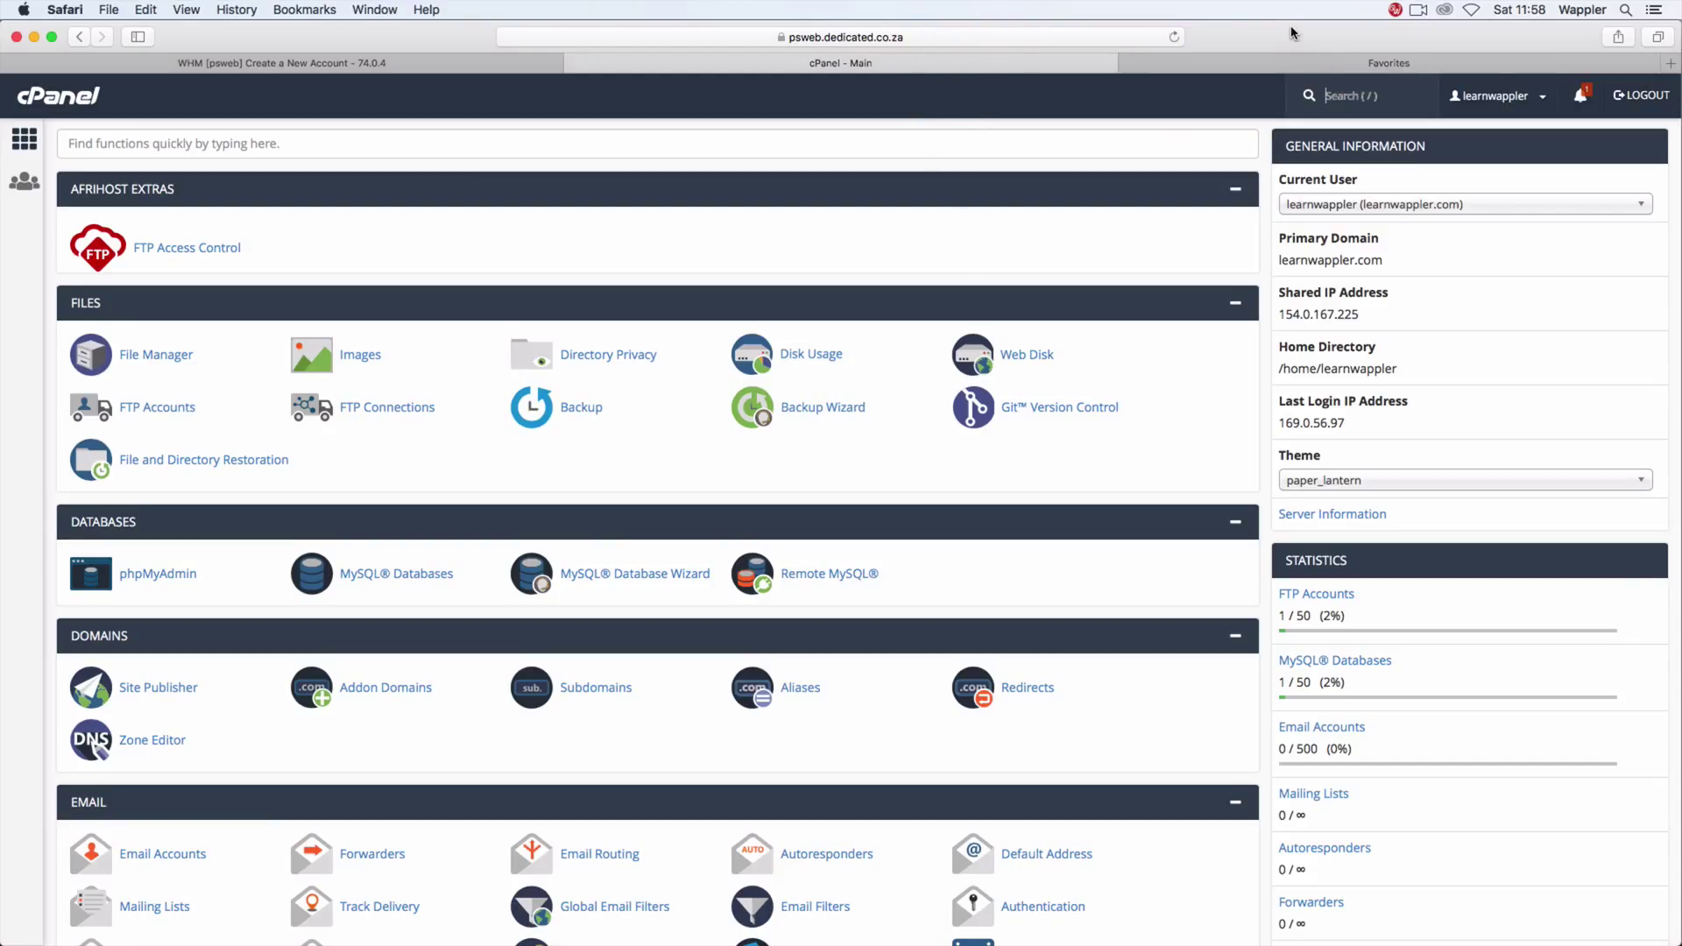
key("/")
left_click(1386, 64)
left_click(972, 36)
type("lear")
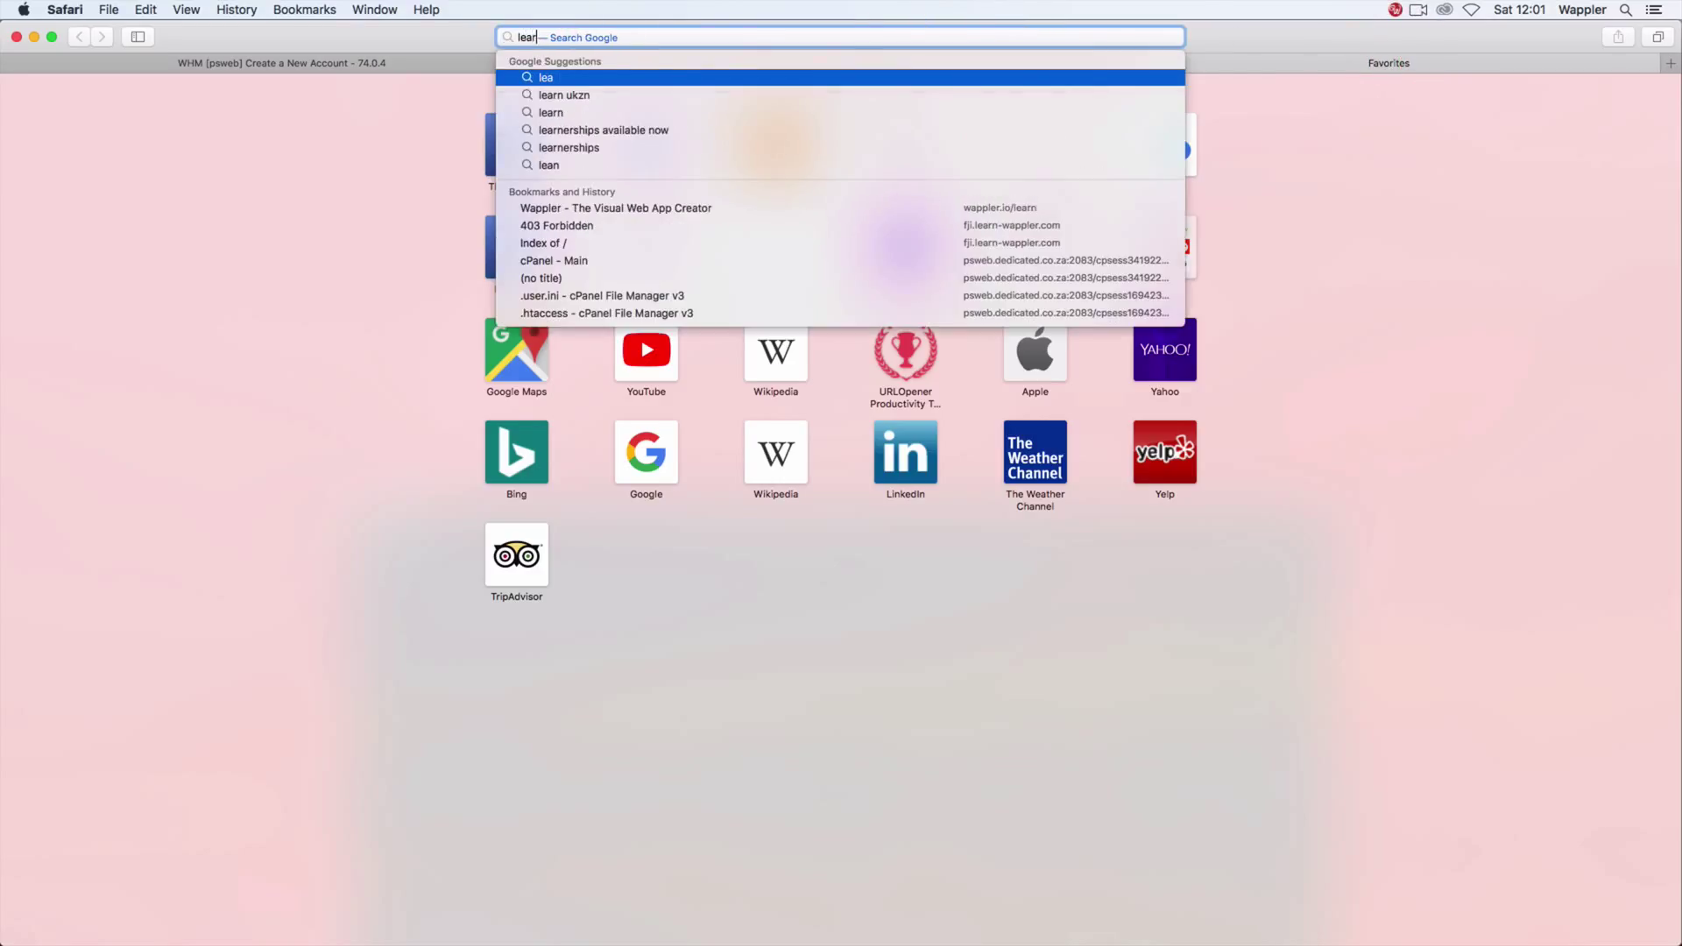
type("n")
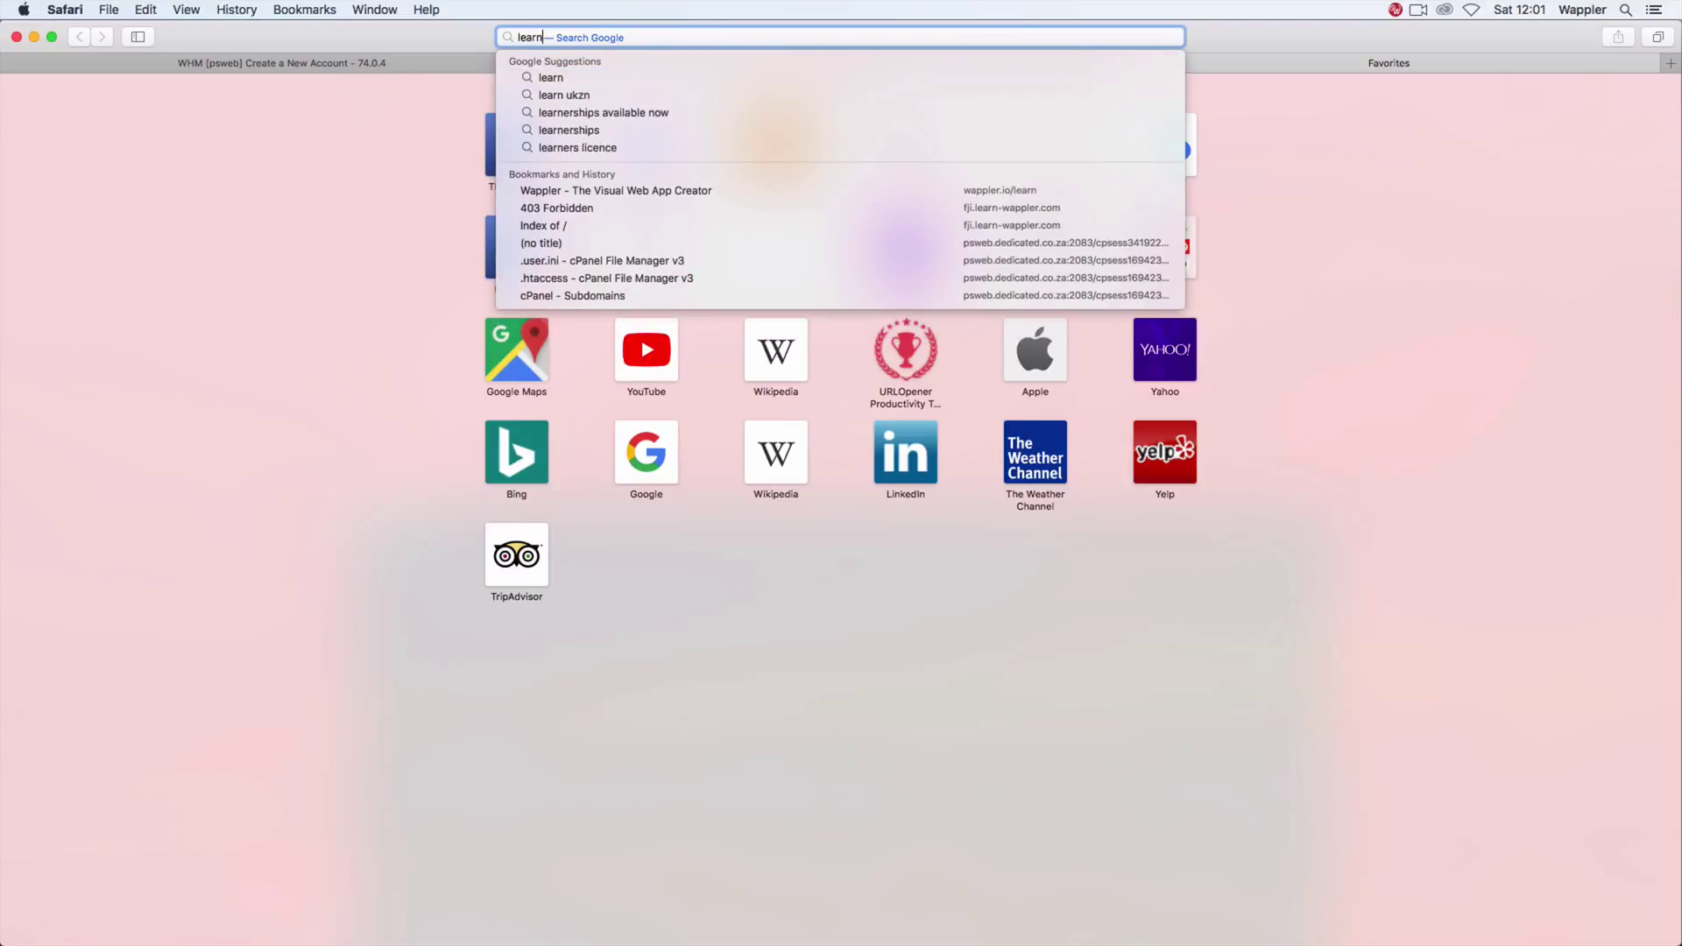
type("-wappler.c")
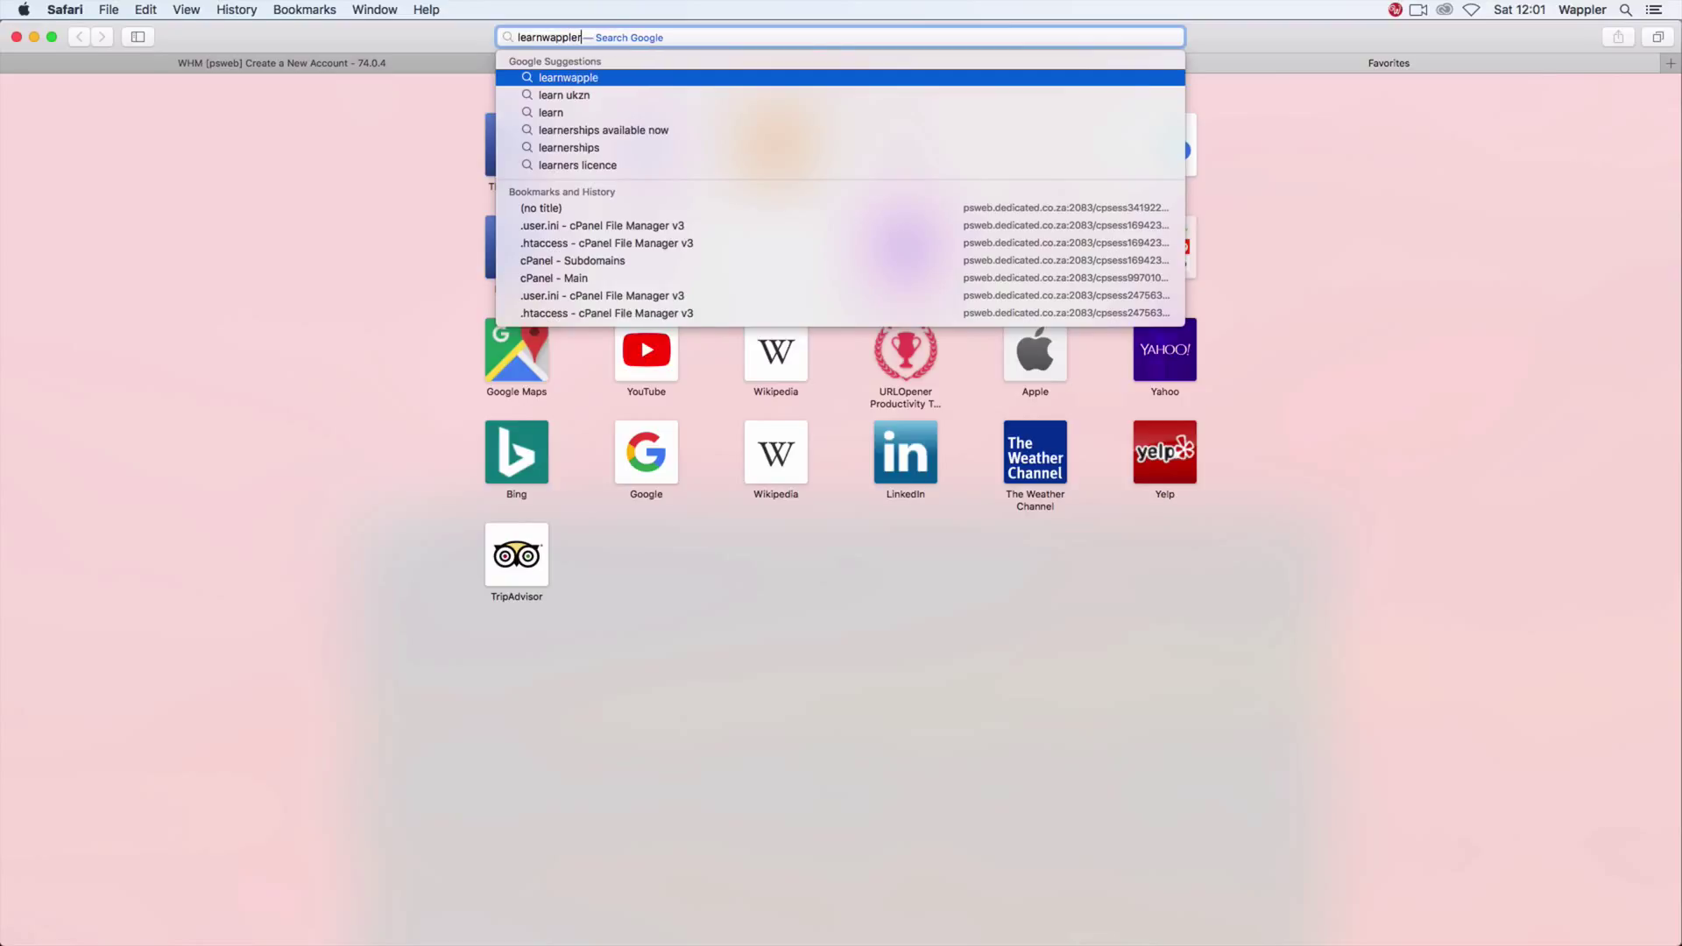
type("om")
key("Return")
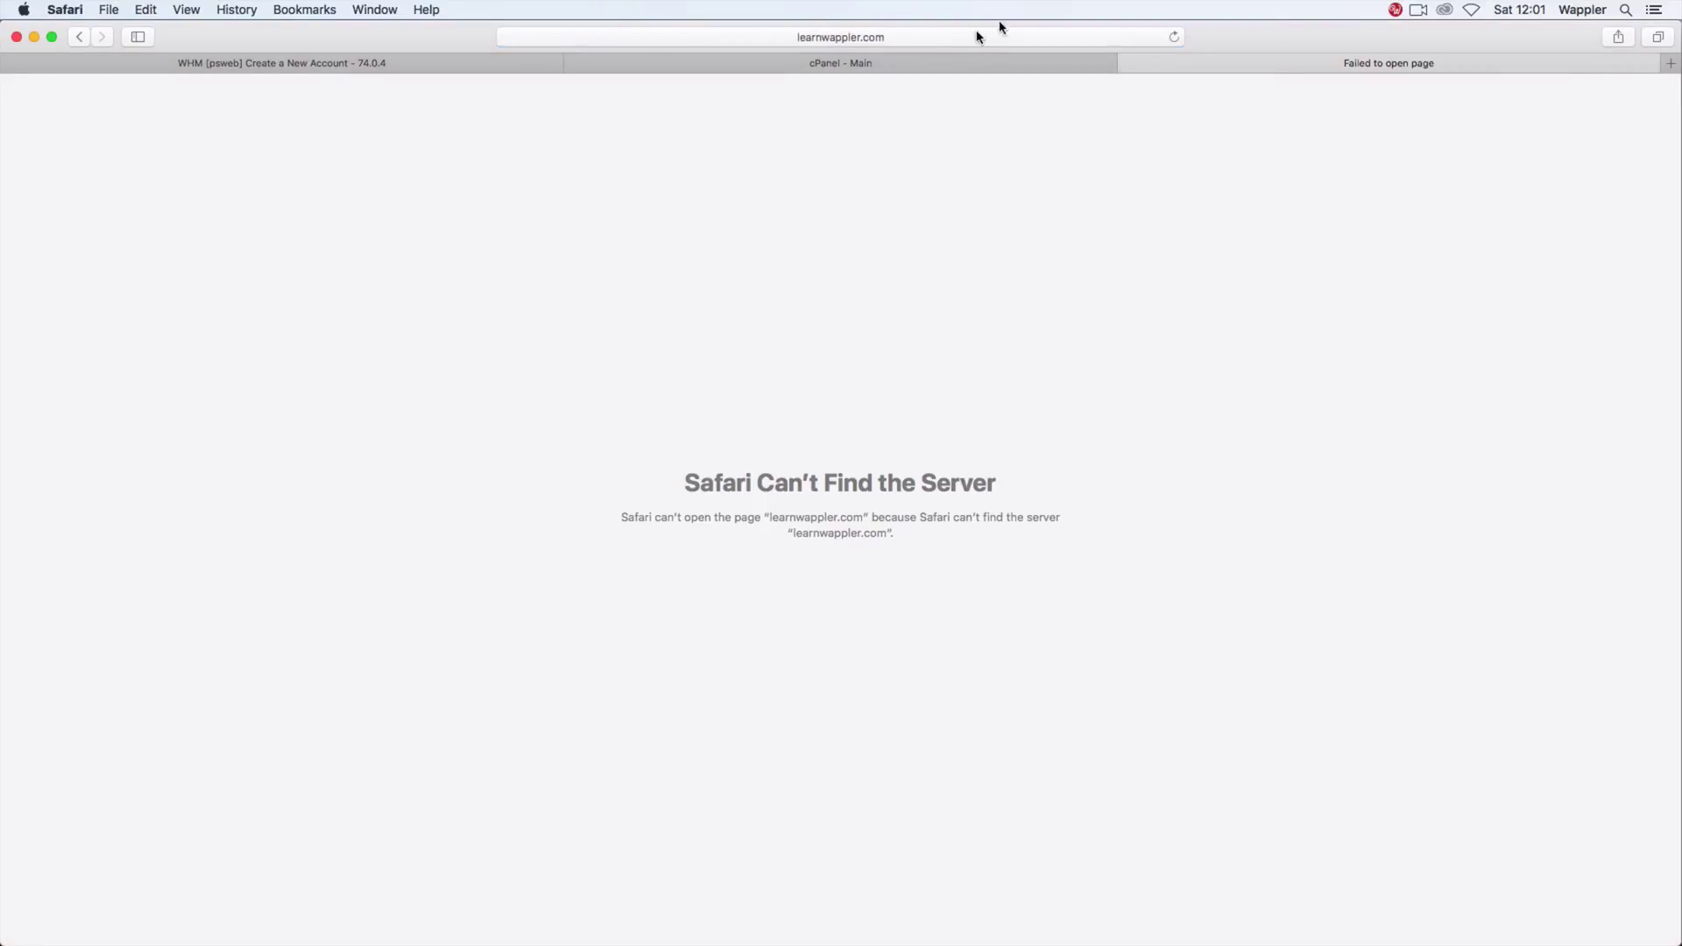
Step: Try fji.learnwappler.com instead, which ends on a server-not-found page
left_click(799, 40)
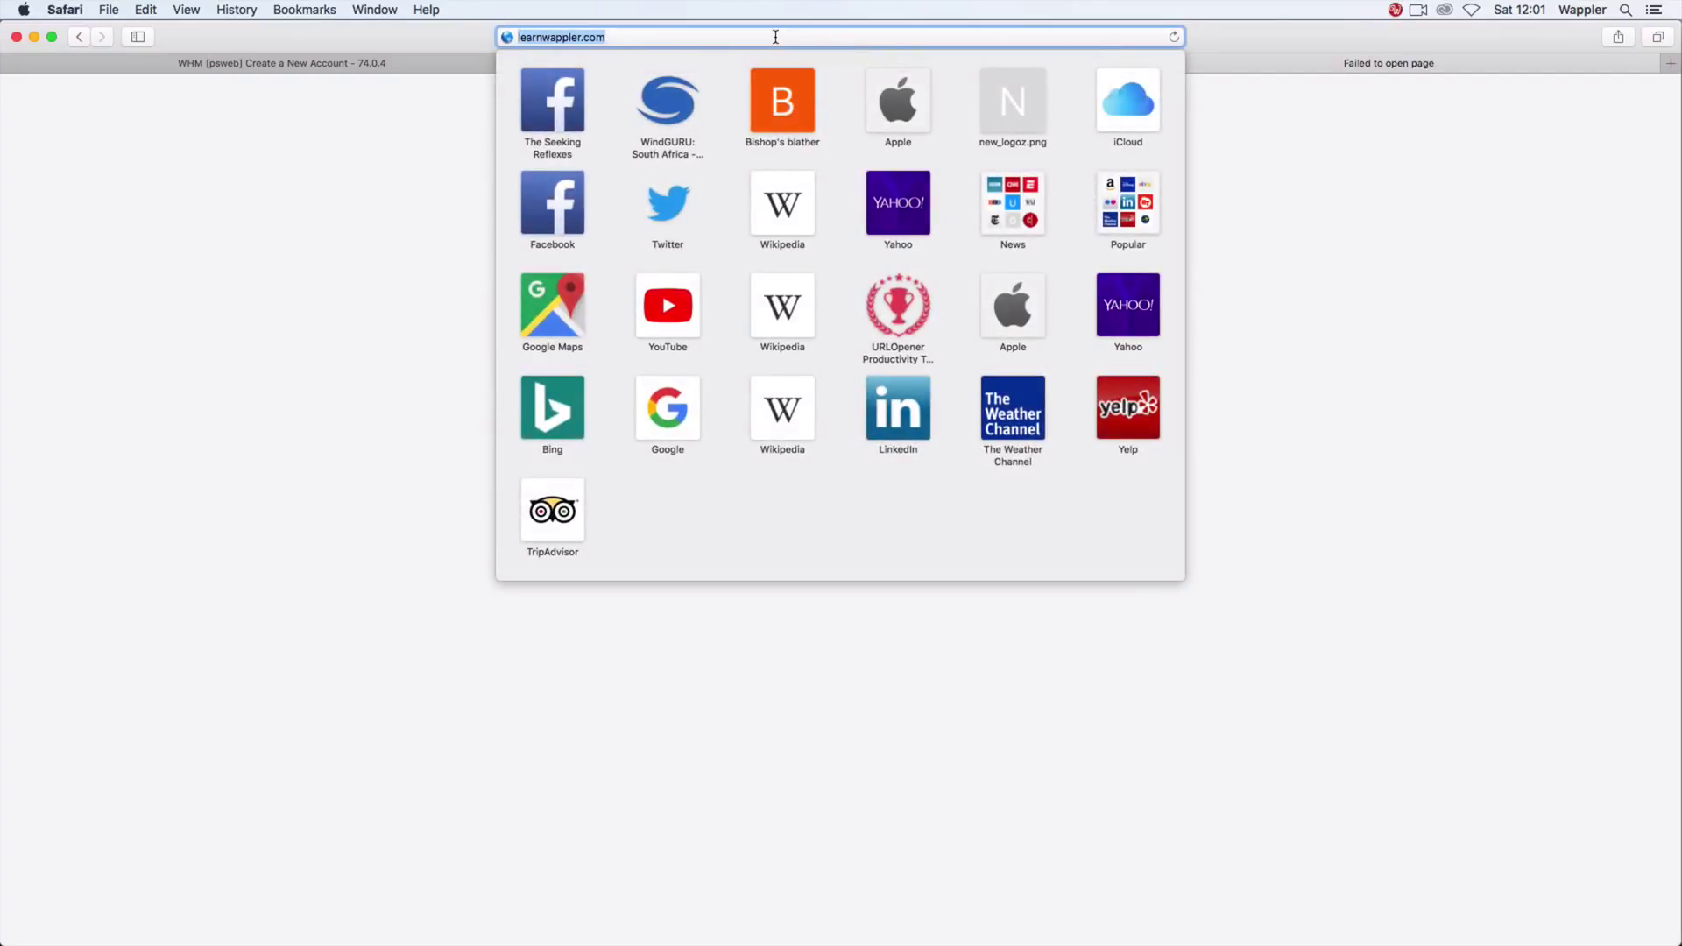
key("Left")
type("fji.")
key("Return")
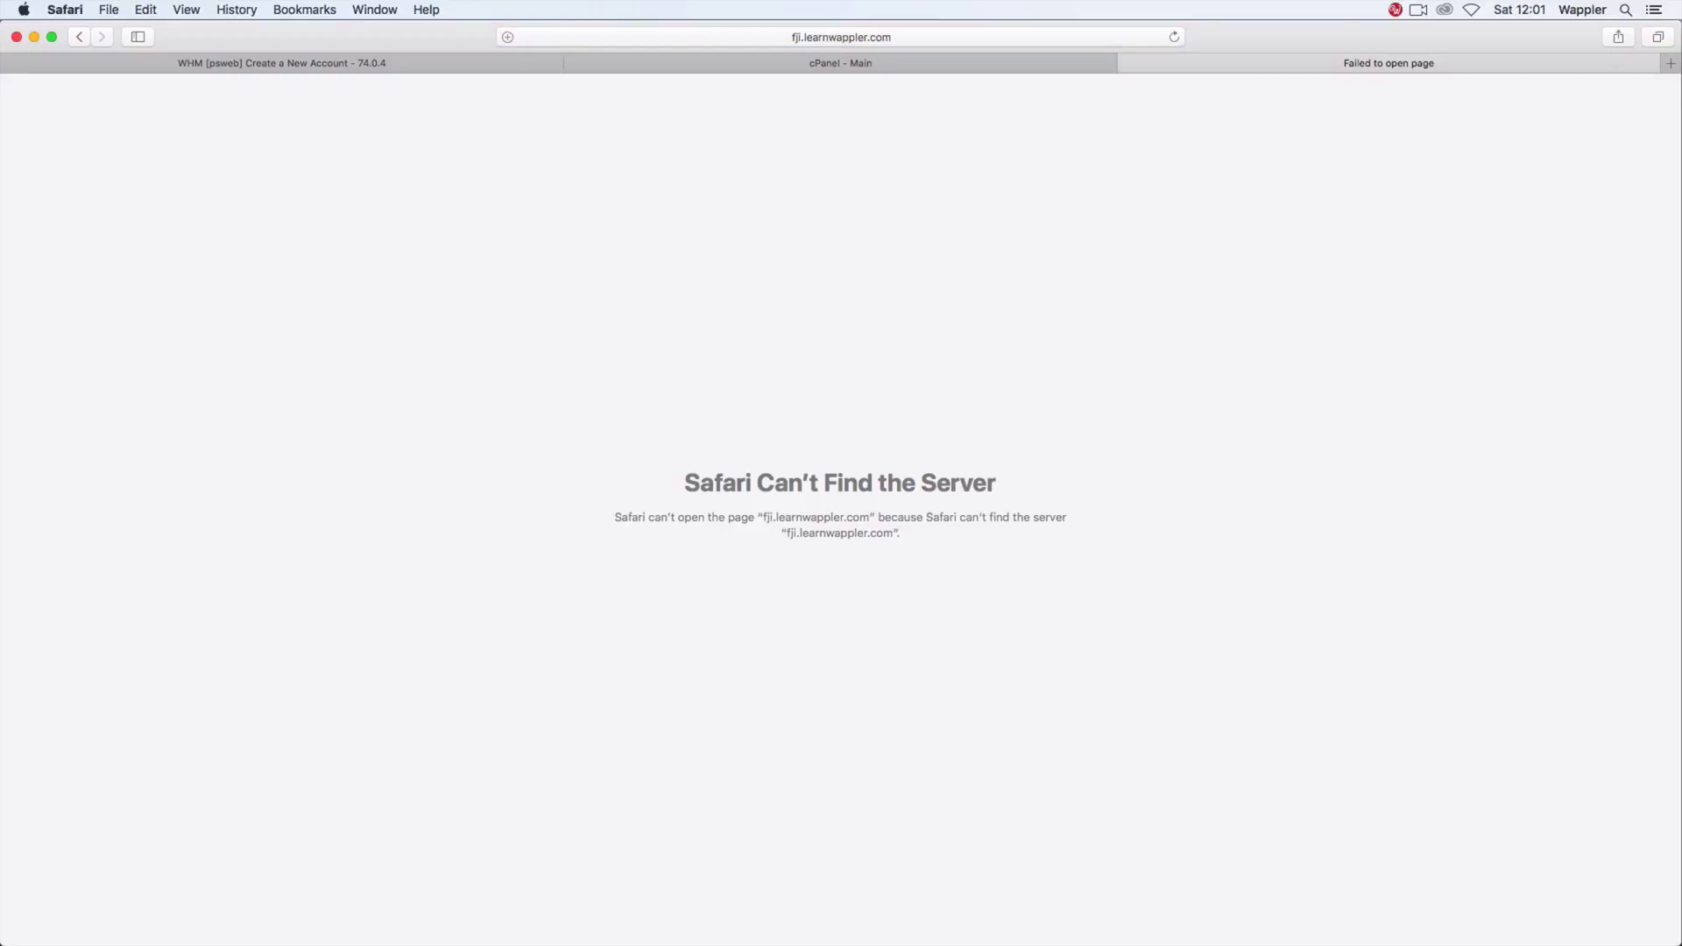
Step: Launch Terminal from the Utilities folder
key("super+Tab")
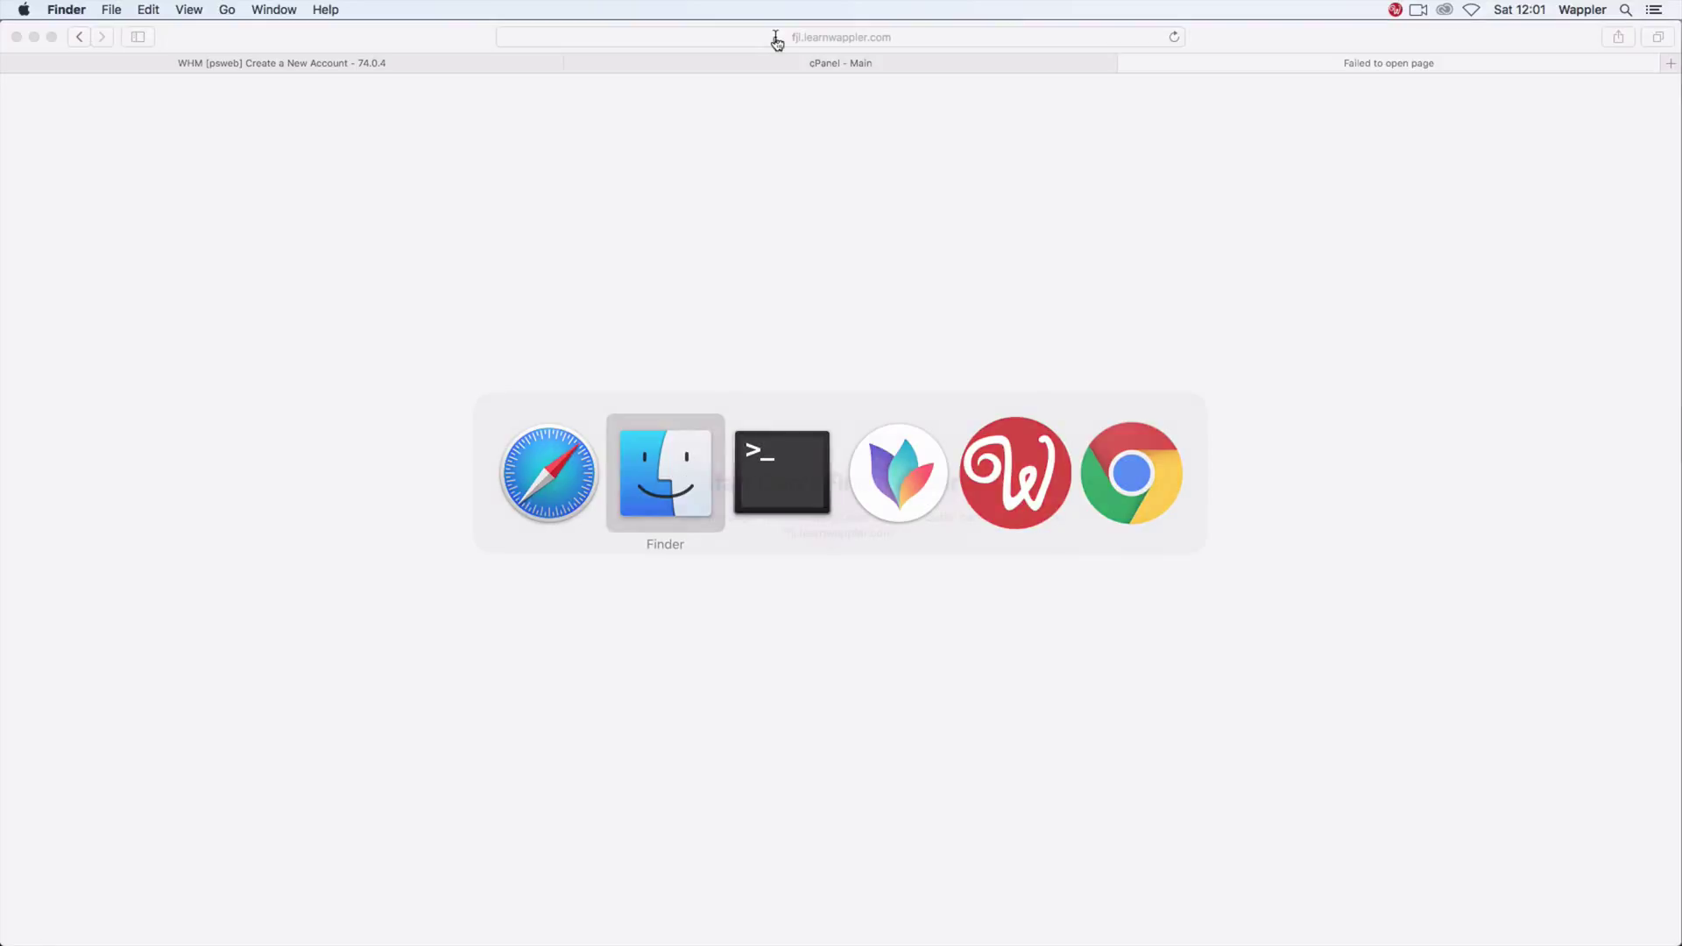
key("super+n")
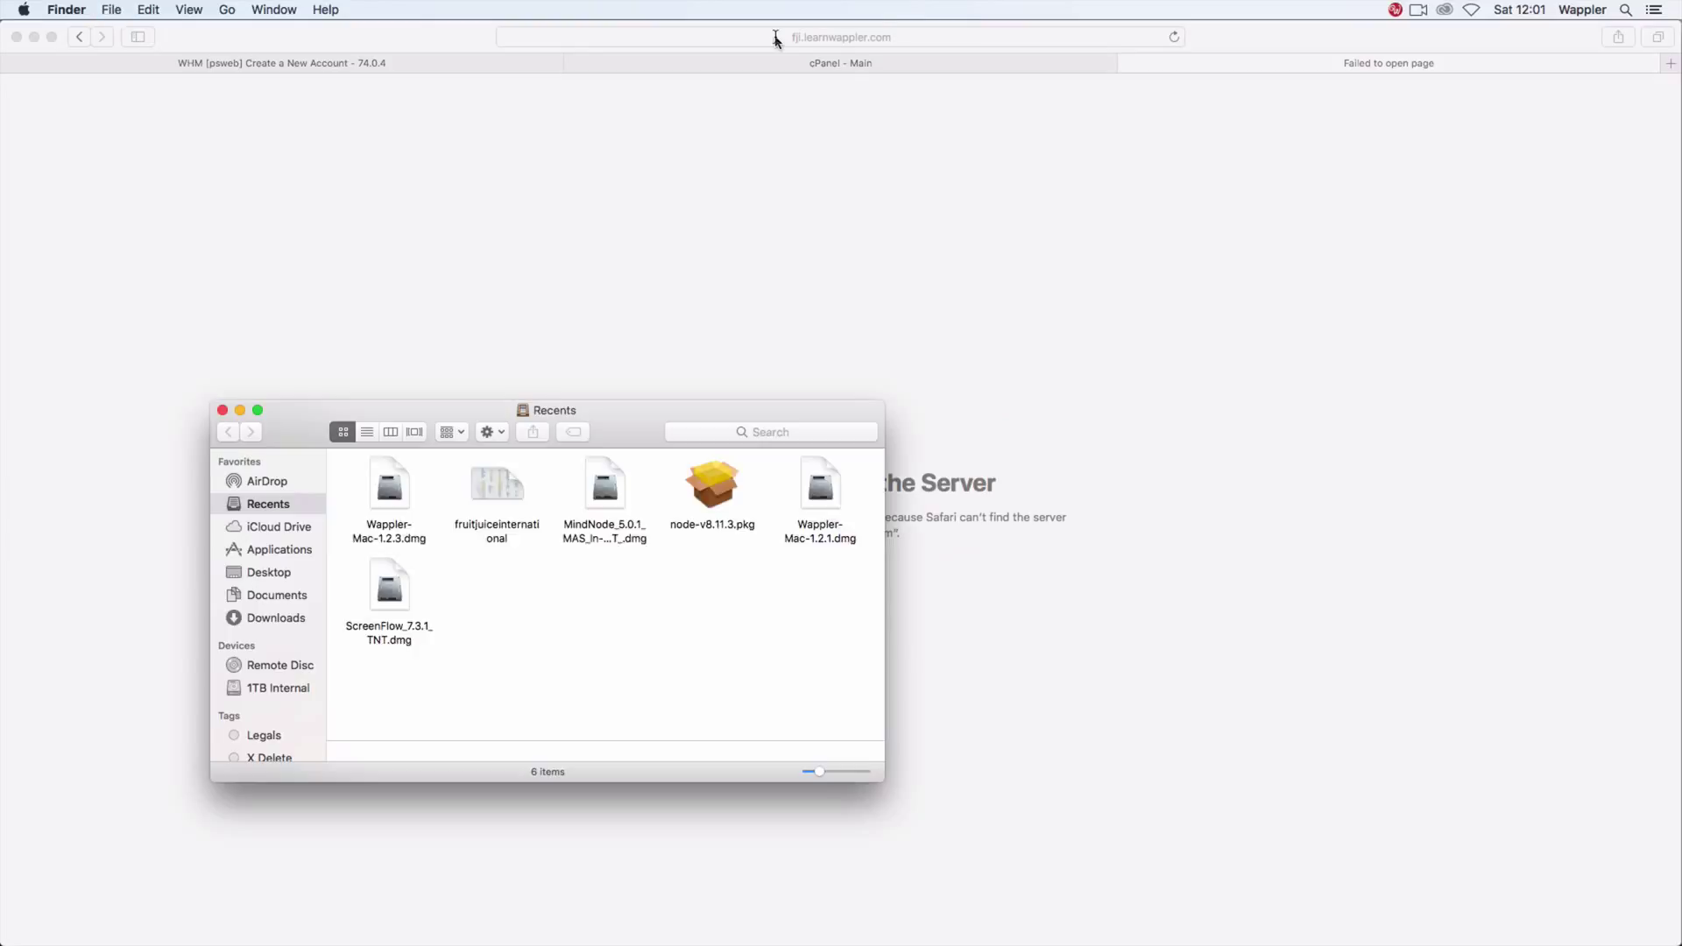
key("super+shift+u")
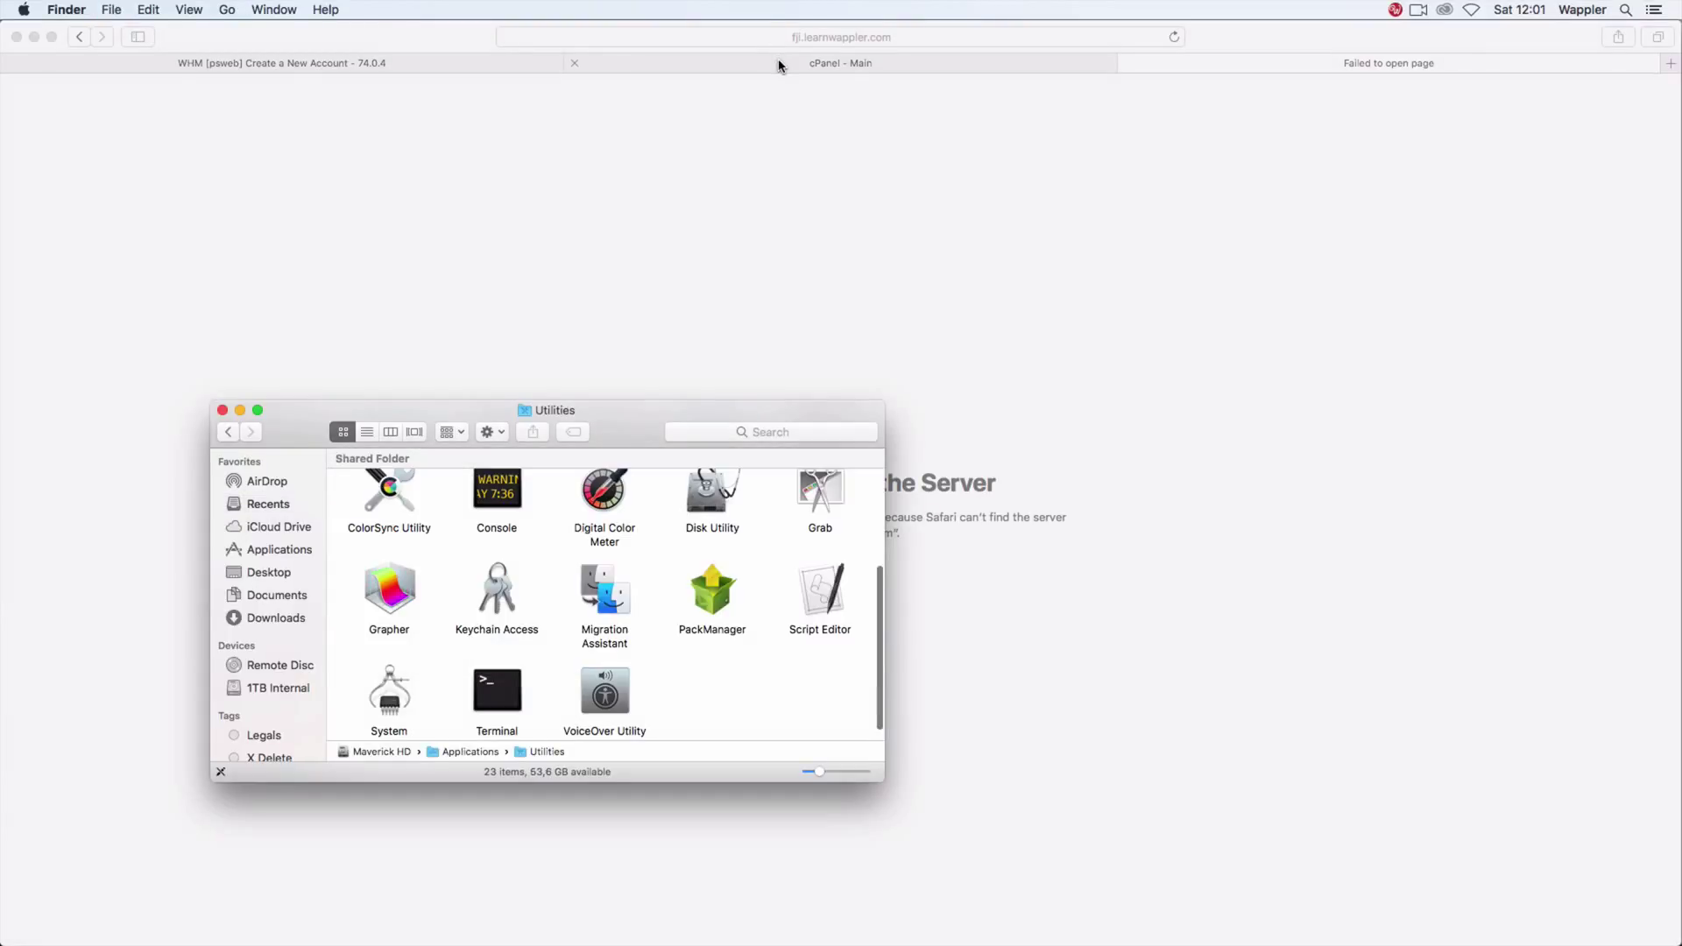
key("t")
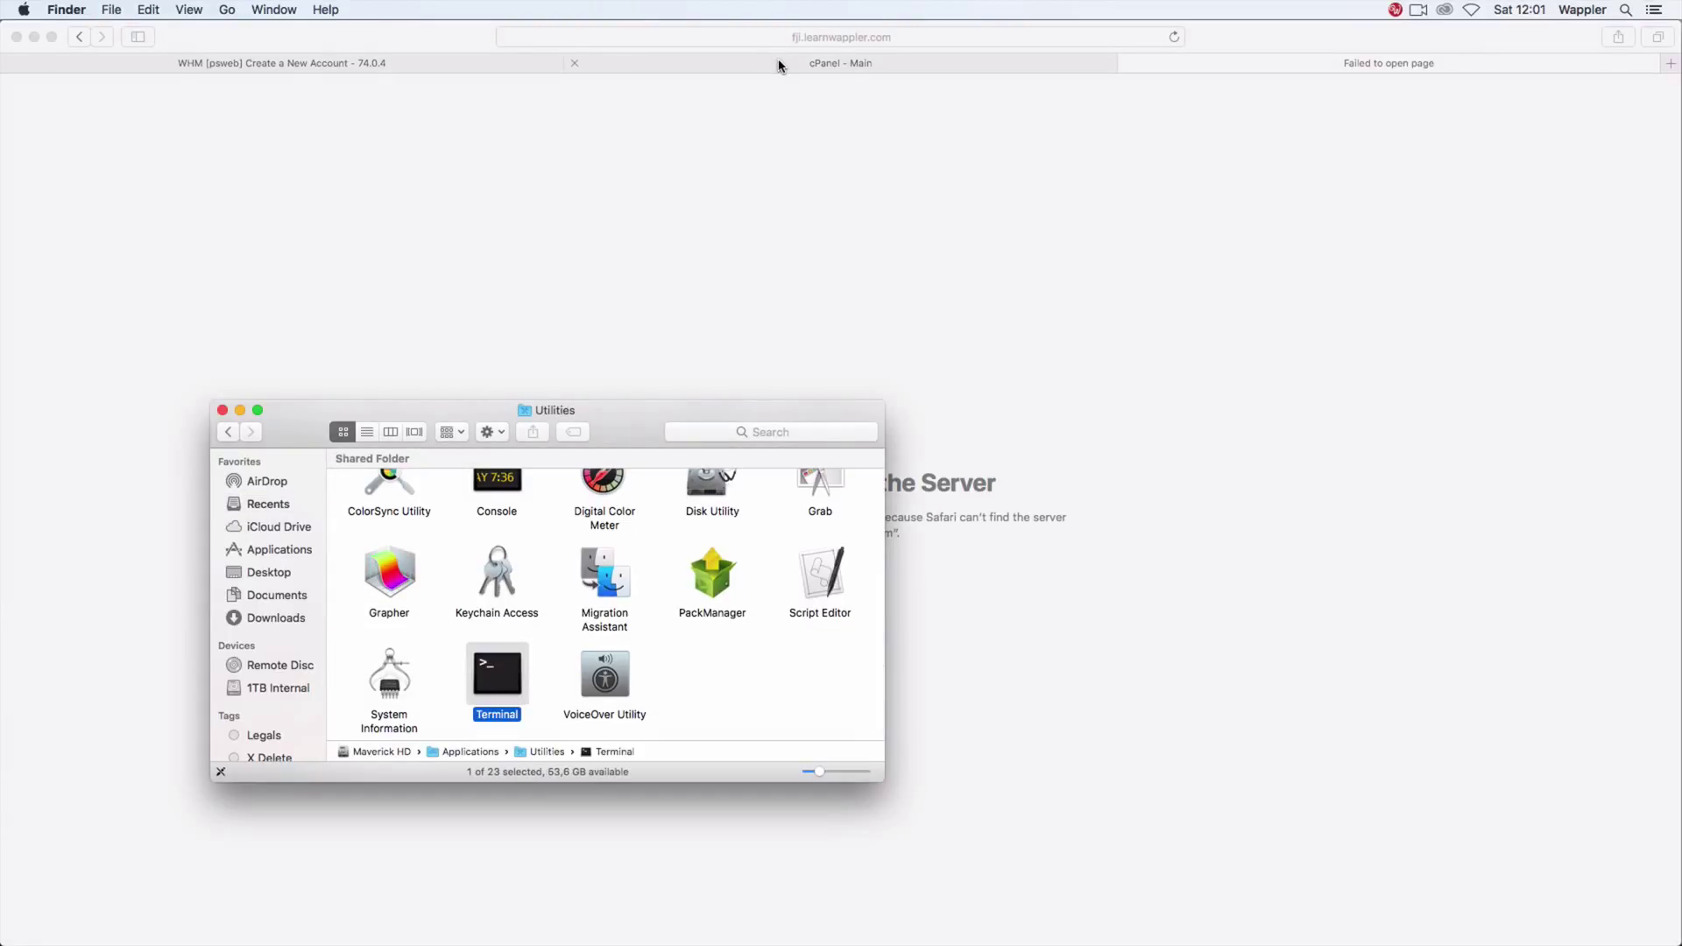
key("super+o")
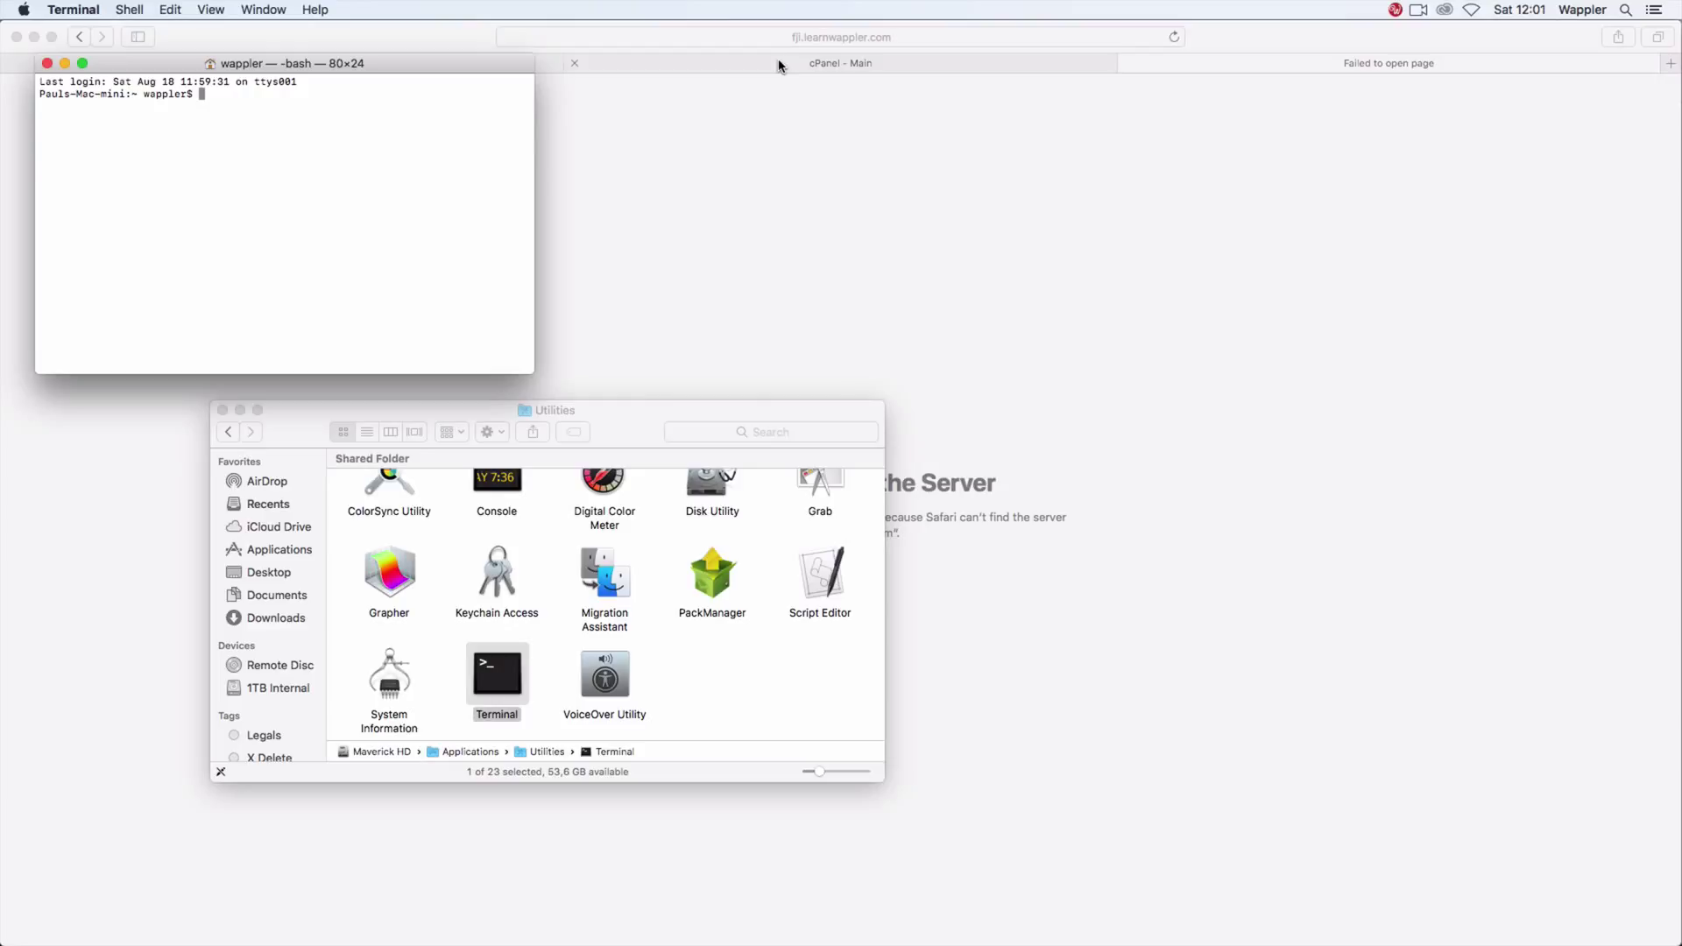
Step: Become root with sudo -s and open /etc/hosts in nano
type("sudo -s")
key("Return")
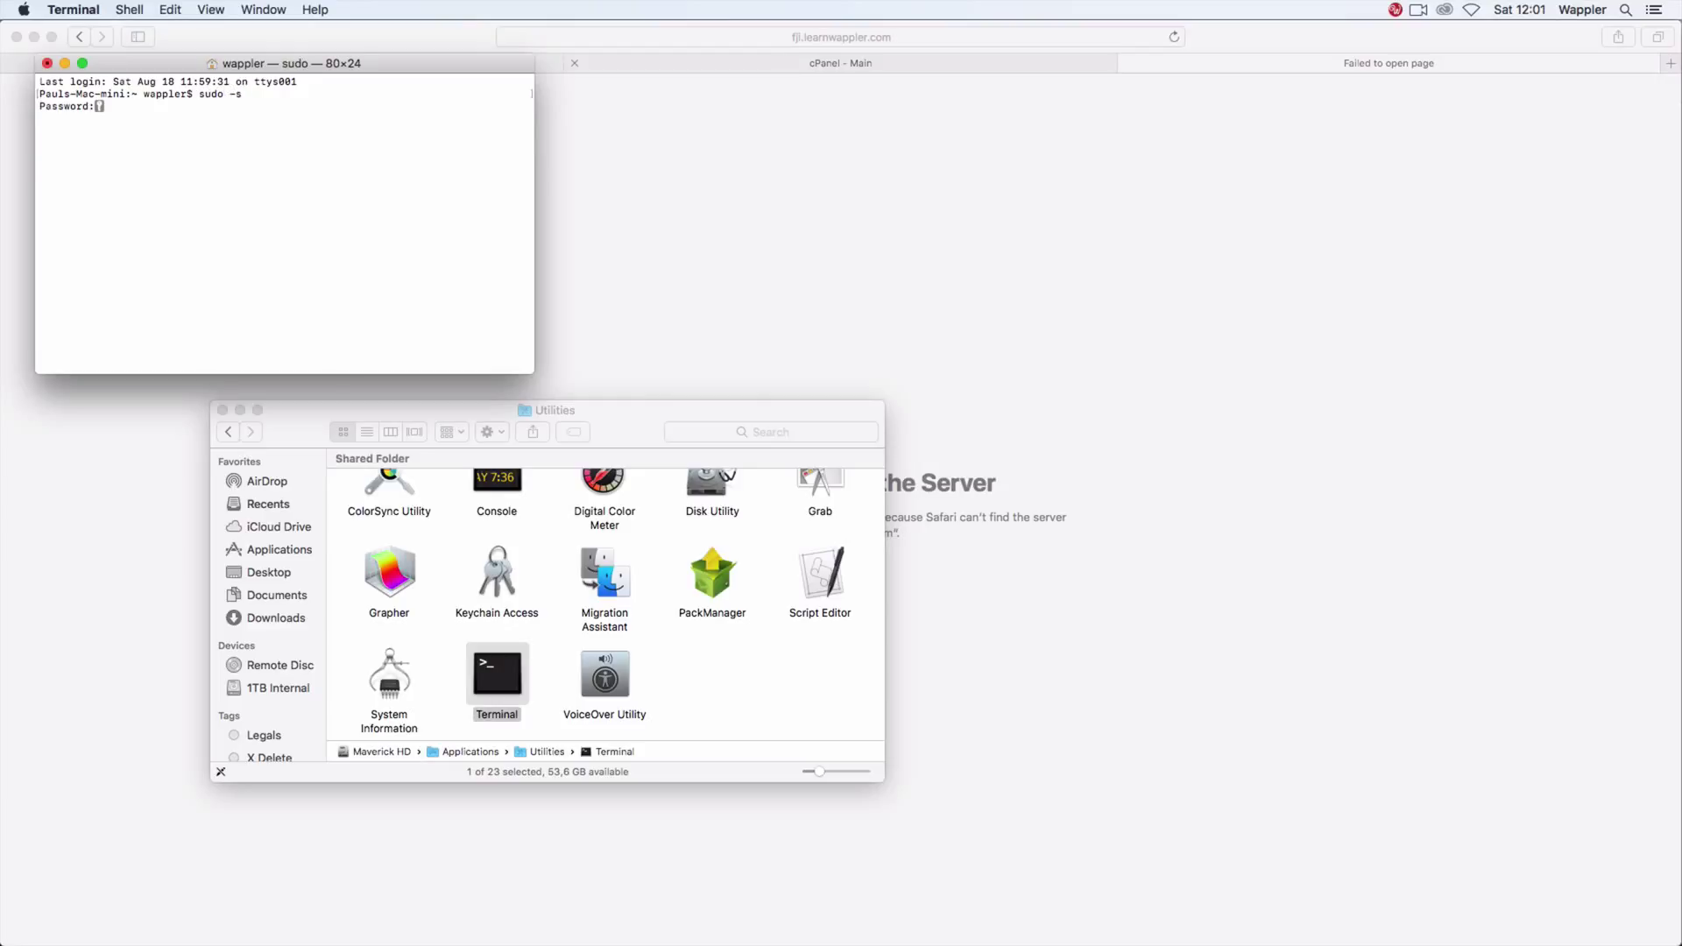
key("Return")
type("sudo nano /etc/")
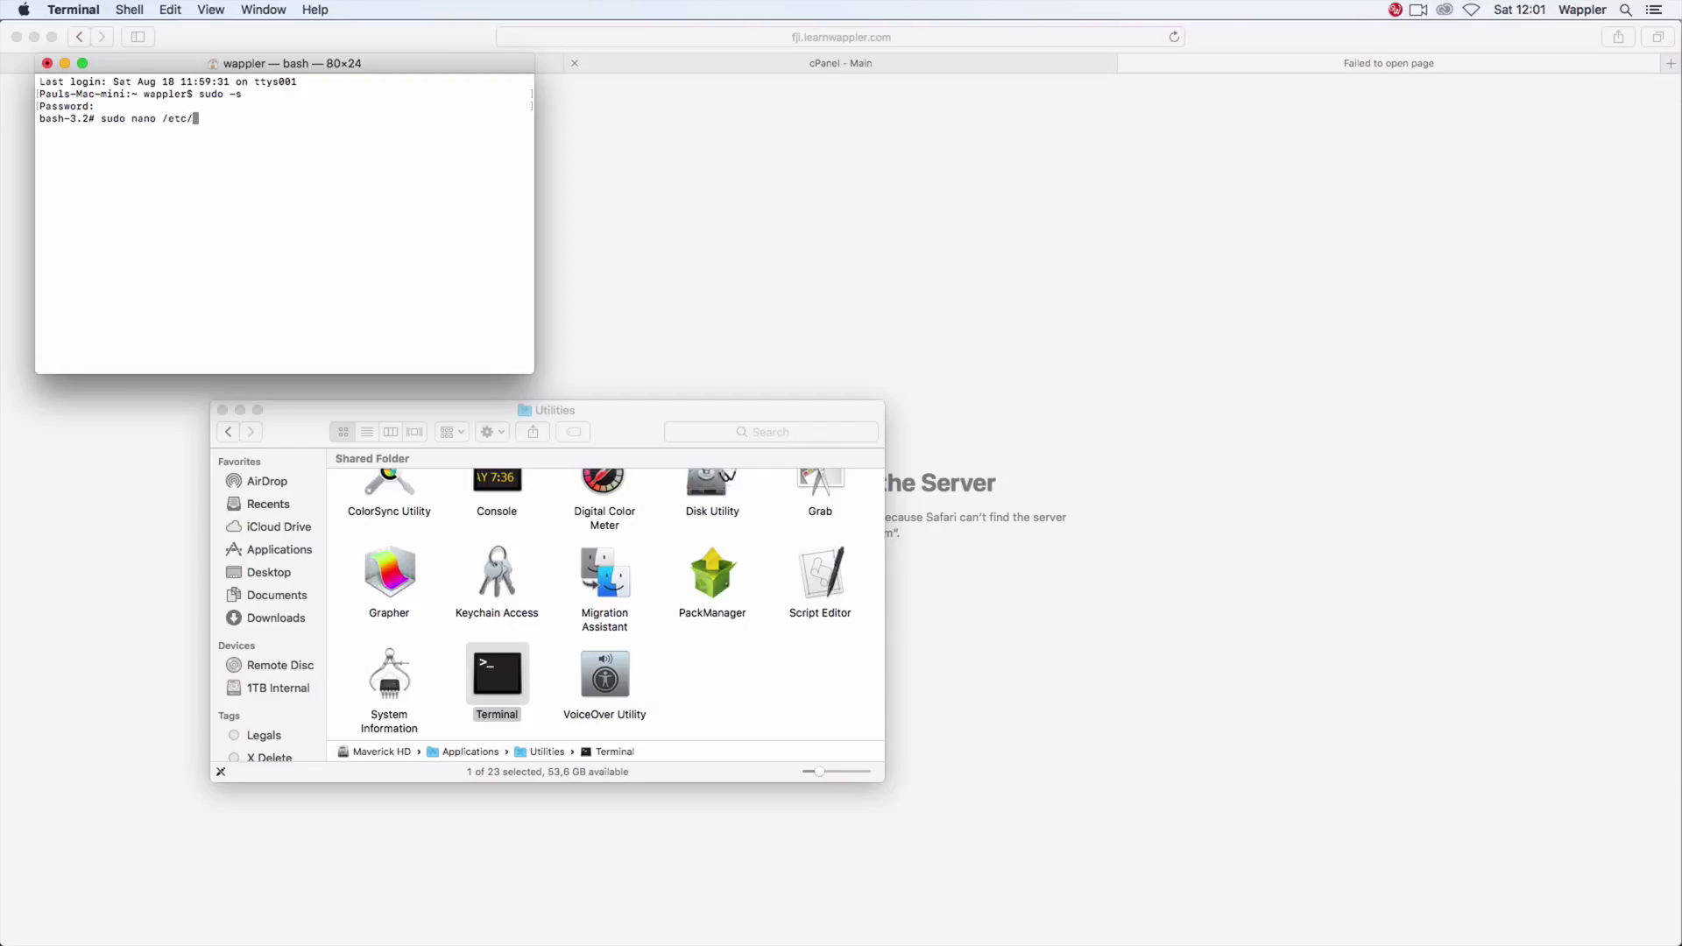
type("hosts")
key("Return")
key("Down")
key("Down")
key("Down")
key("Down")
key("Down")
key("Down")
key("Down")
key("Down")
key("Down")
key("Down")
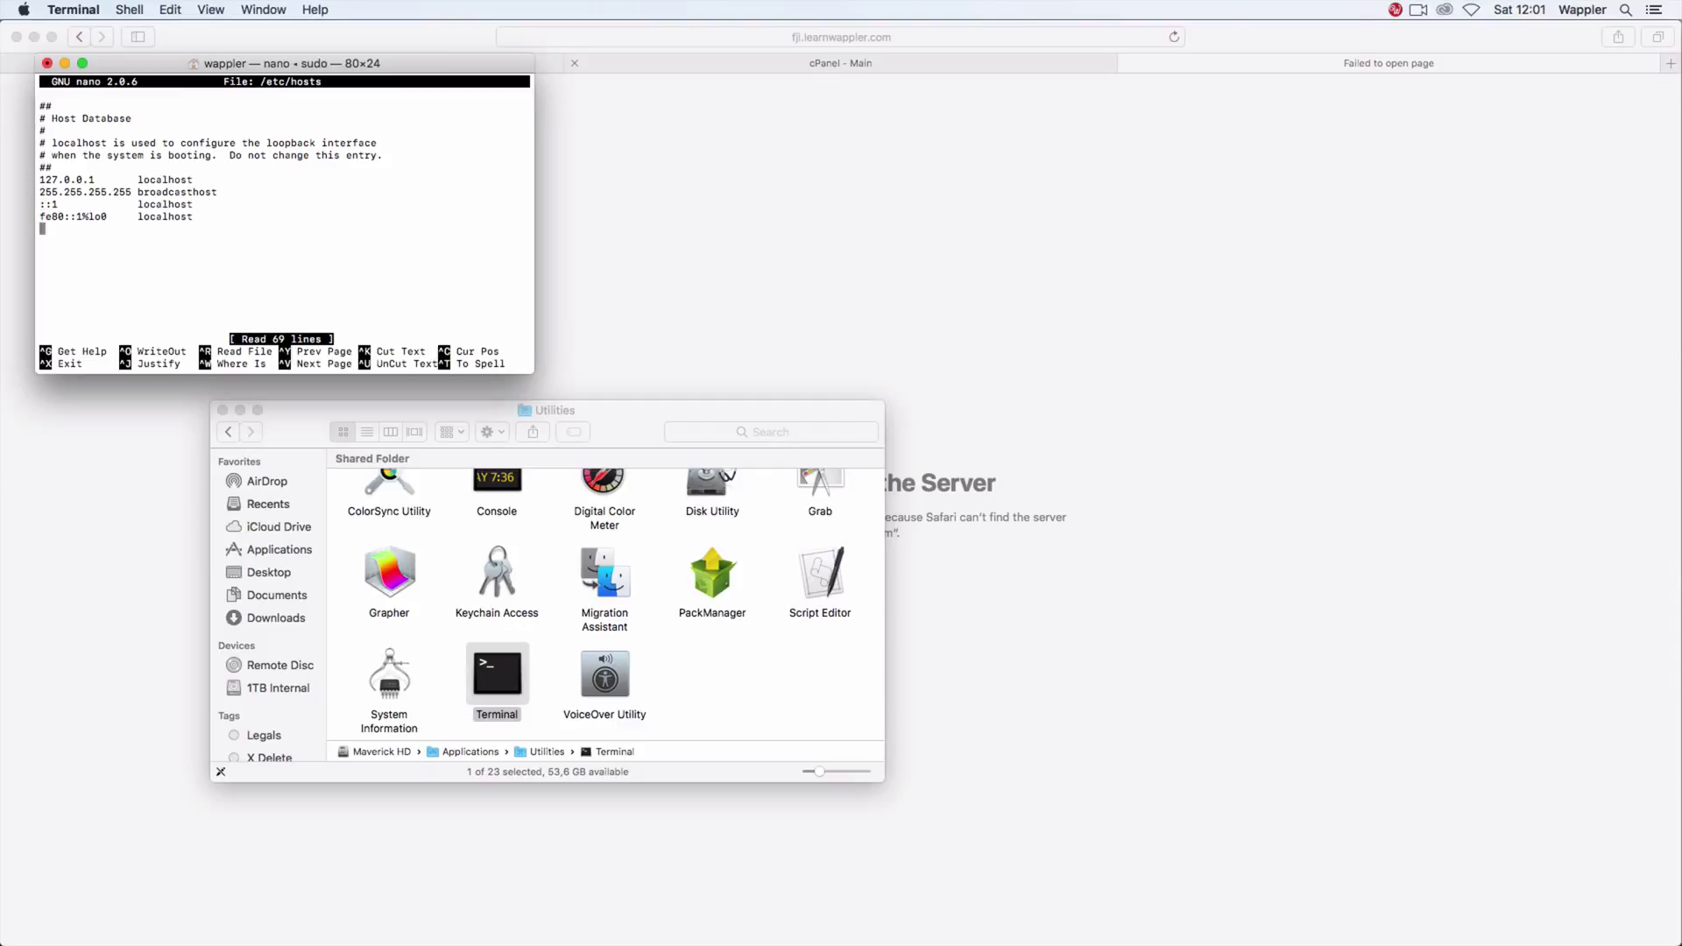
Step: Check the shared IP and add a hosts line mapping 154.0.167.225 to learnwappler.com
left_click(836, 71)
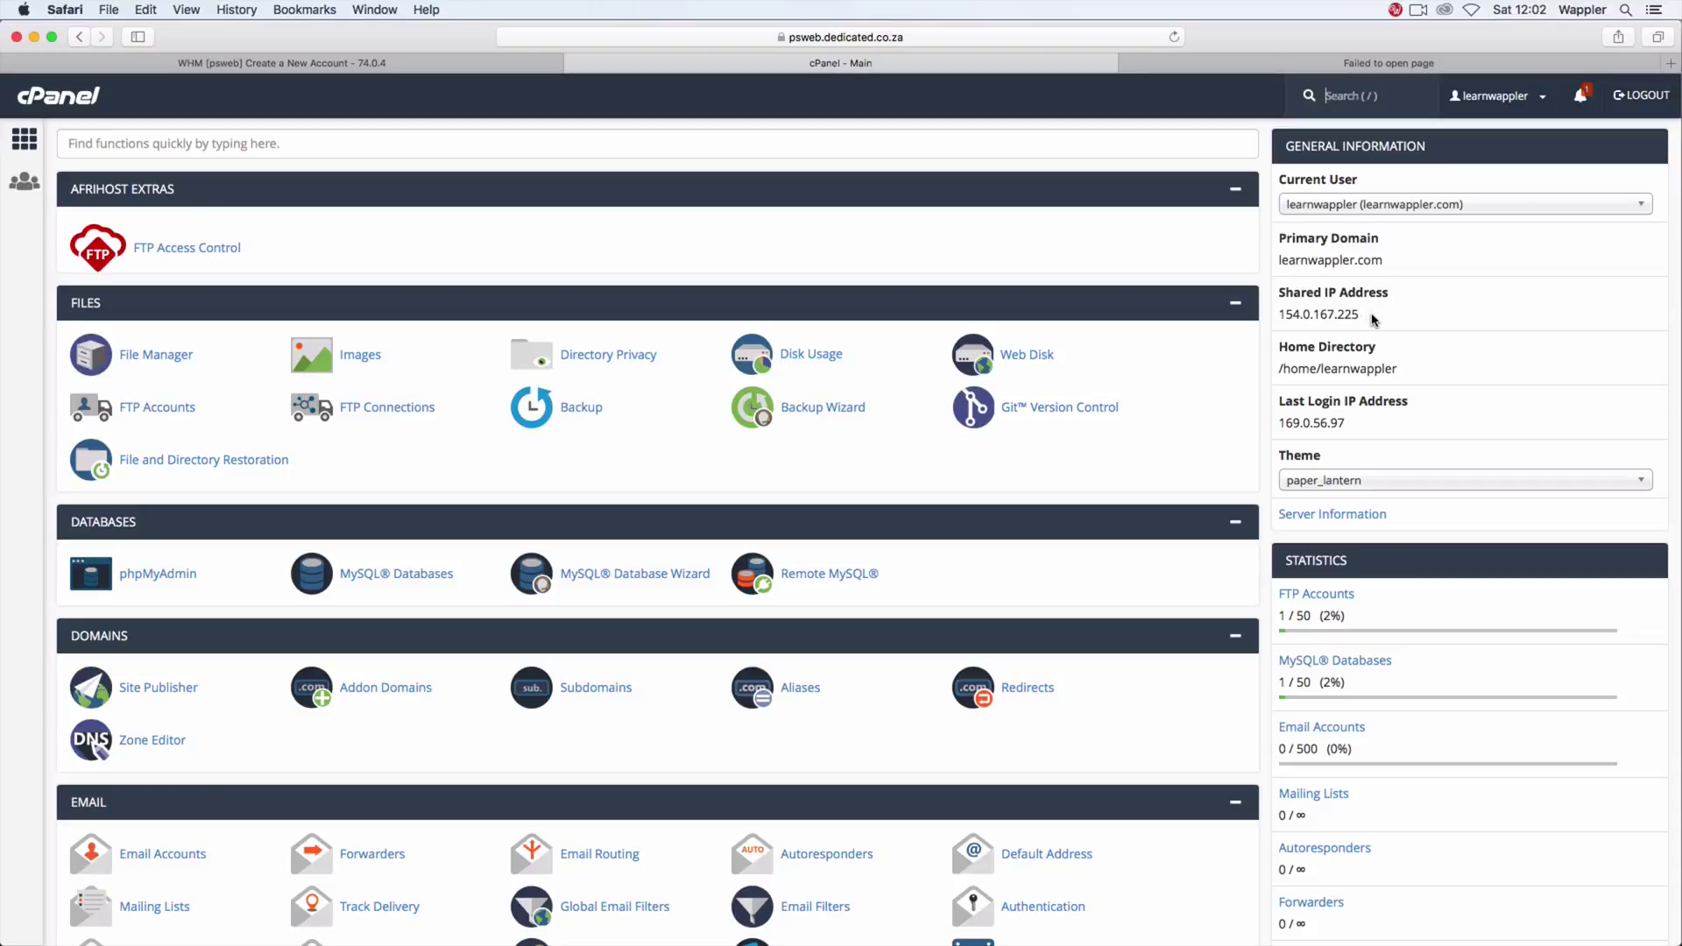
key("super+Tab")
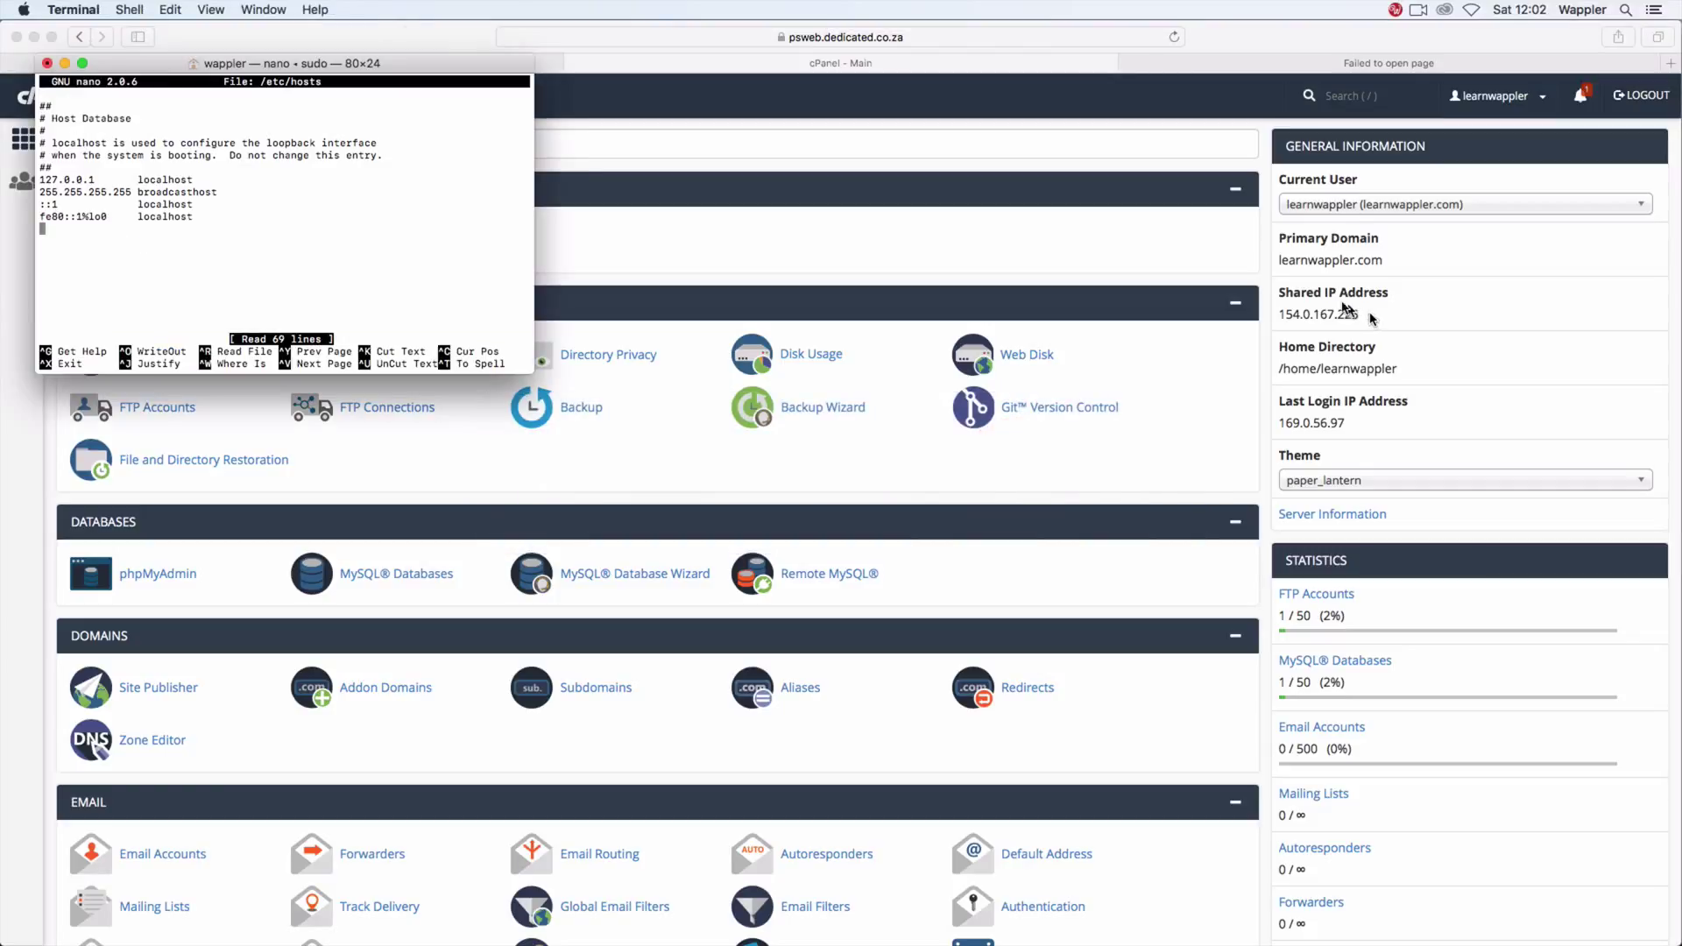
key("Return")
type("154.0.167.225")
key("Tab")
type("lear")
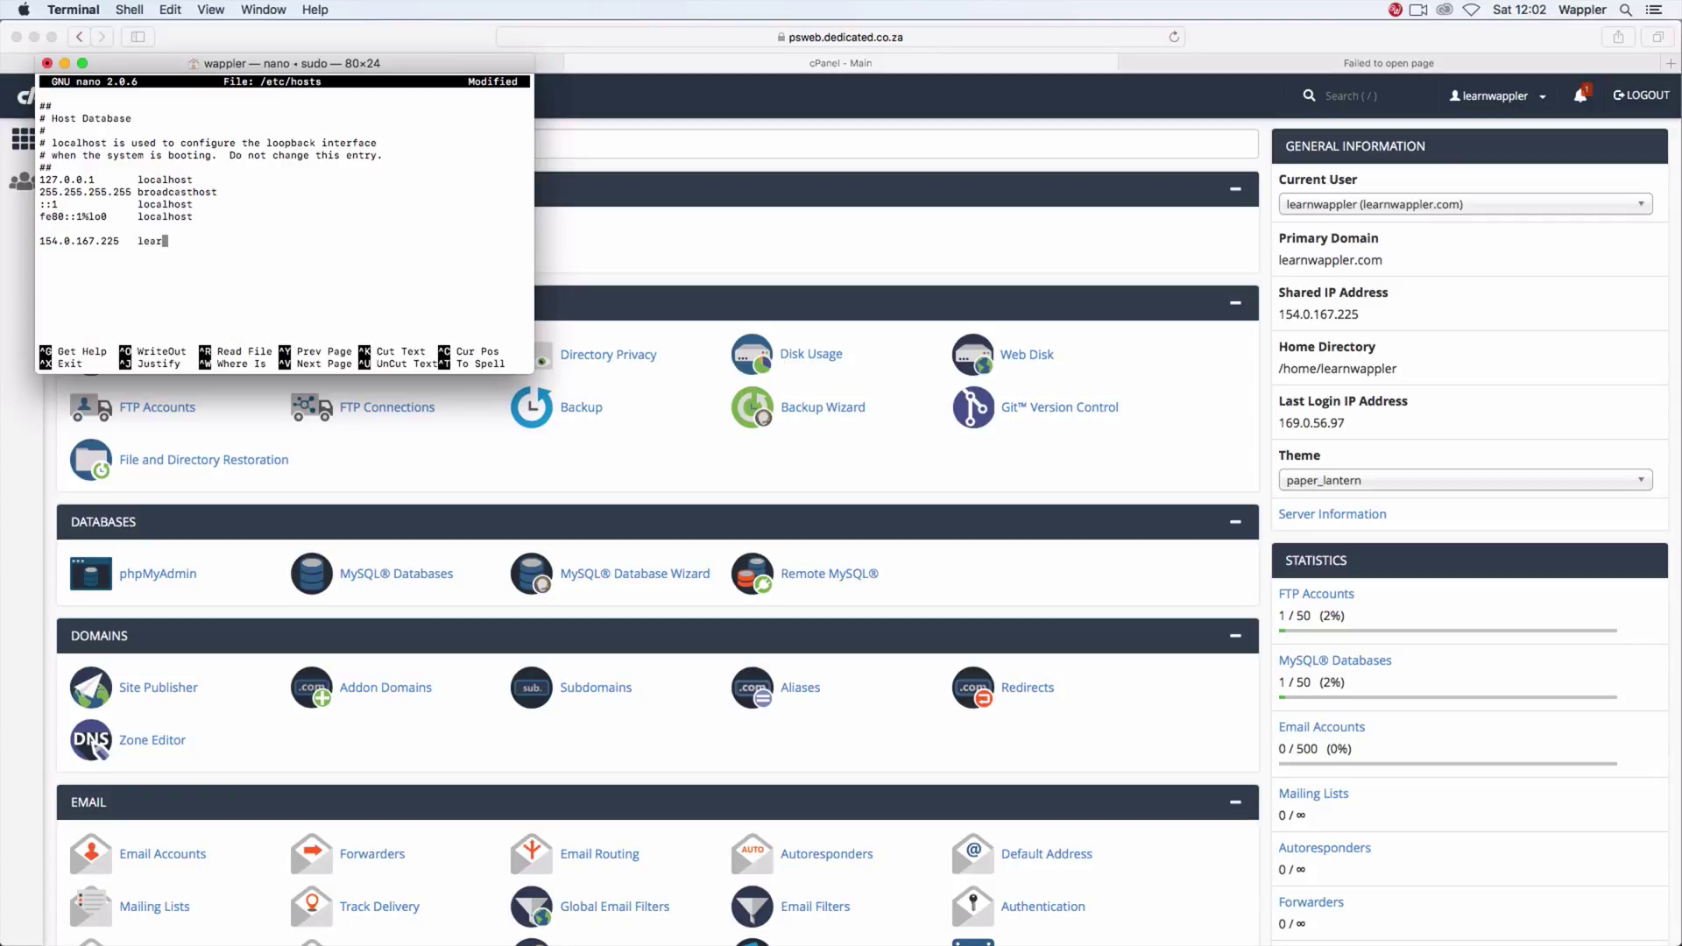
type("wappler.com")
key("Return")
type("154-")
key("BackSpace")
type(".0.167.225")
key("Tab")
type("www.learnwa")
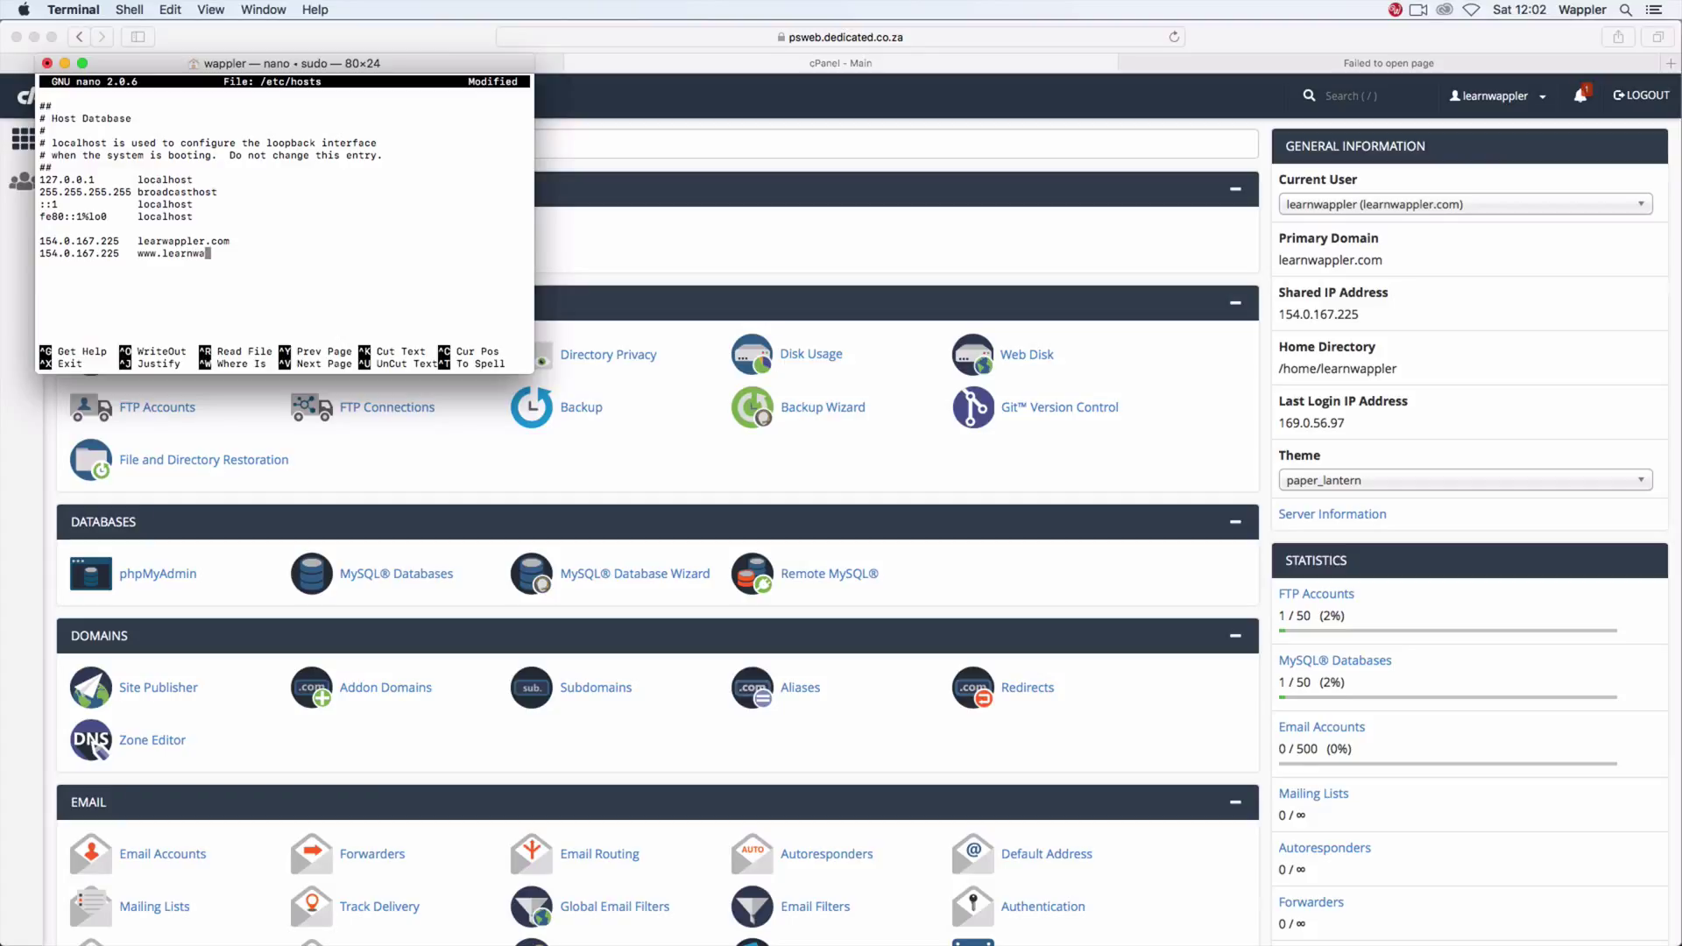
type("ppler.com")
Step: Add the 154.0.167.225 fji.learnwappler.com line and fix the hostname typos
key("Return")
type("154.0.167.225")
key("Tab")
type("fji.learnwapplers].com")
key("Left")
key("Left")
key("Left")
key("Left")
key("BackSpace")
key("BackSpace")
key("Up")
key("Up")
key("Left")
key("Left")
key("Left")
key("Left")
key("Left")
key("Left")
key("Left")
key("Left")
key("Left")
key("Left")
key("Left")
type("n")
key("Down")
key("Down")
key("Down")
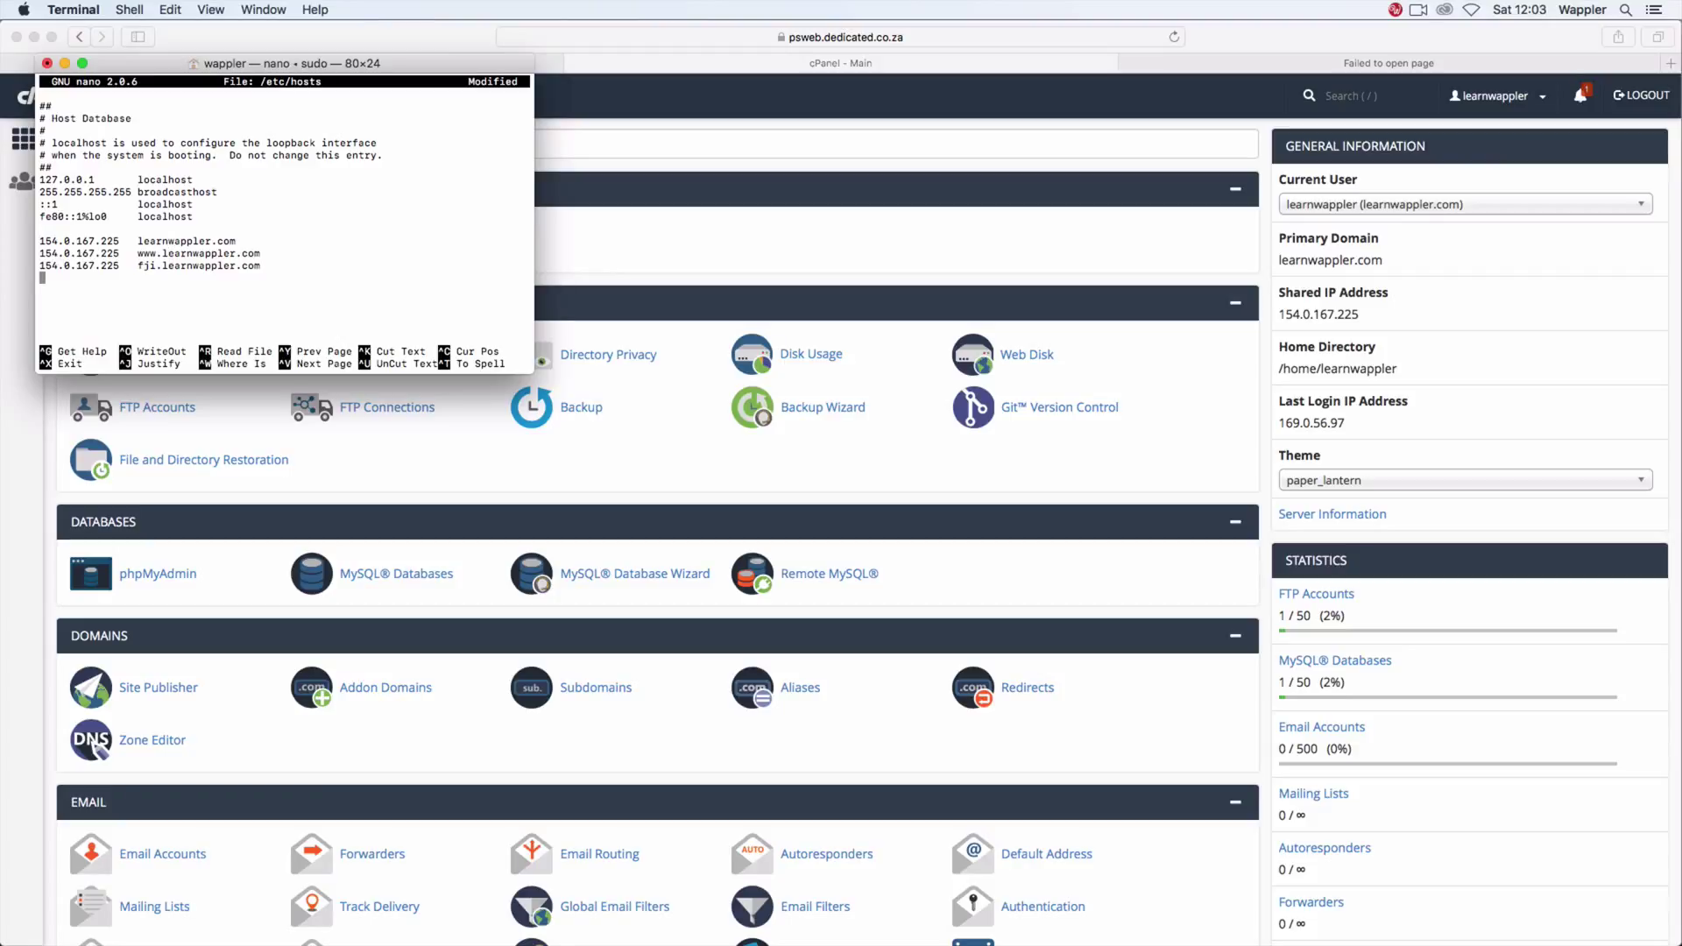
Step: Save /etc/hosts, exit nano and the root shell, and return to Safari
key("ctrl+o")
key("Return")
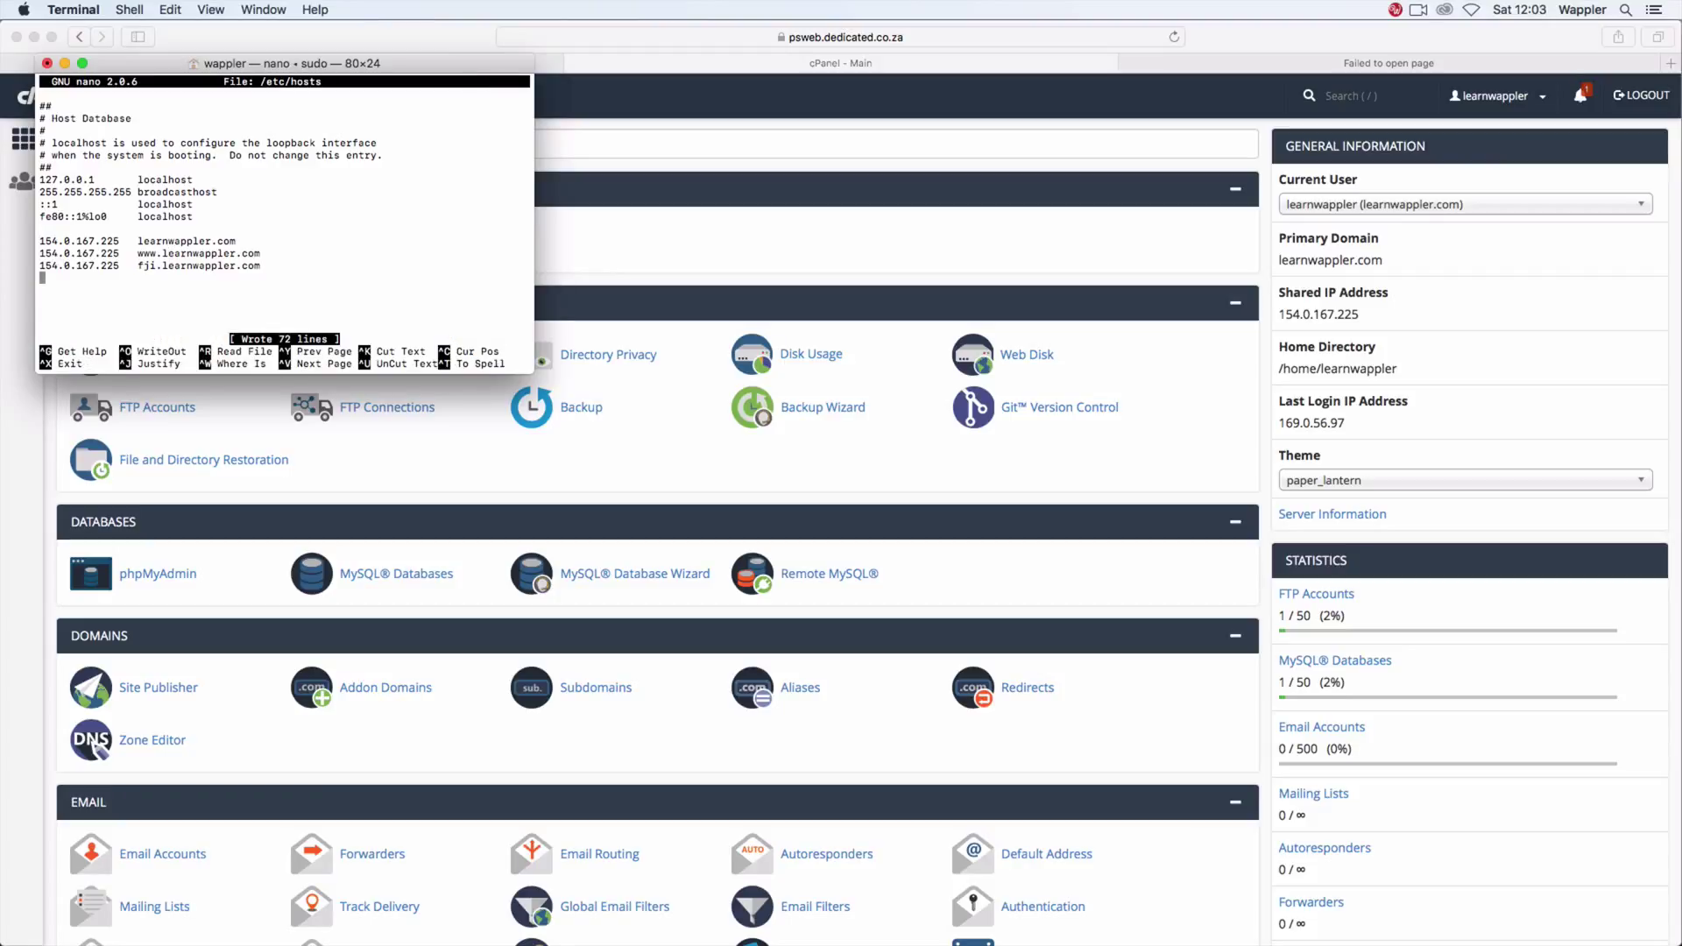
key("ctrl+x")
type("exit")
key("Return")
left_click(1325, 301)
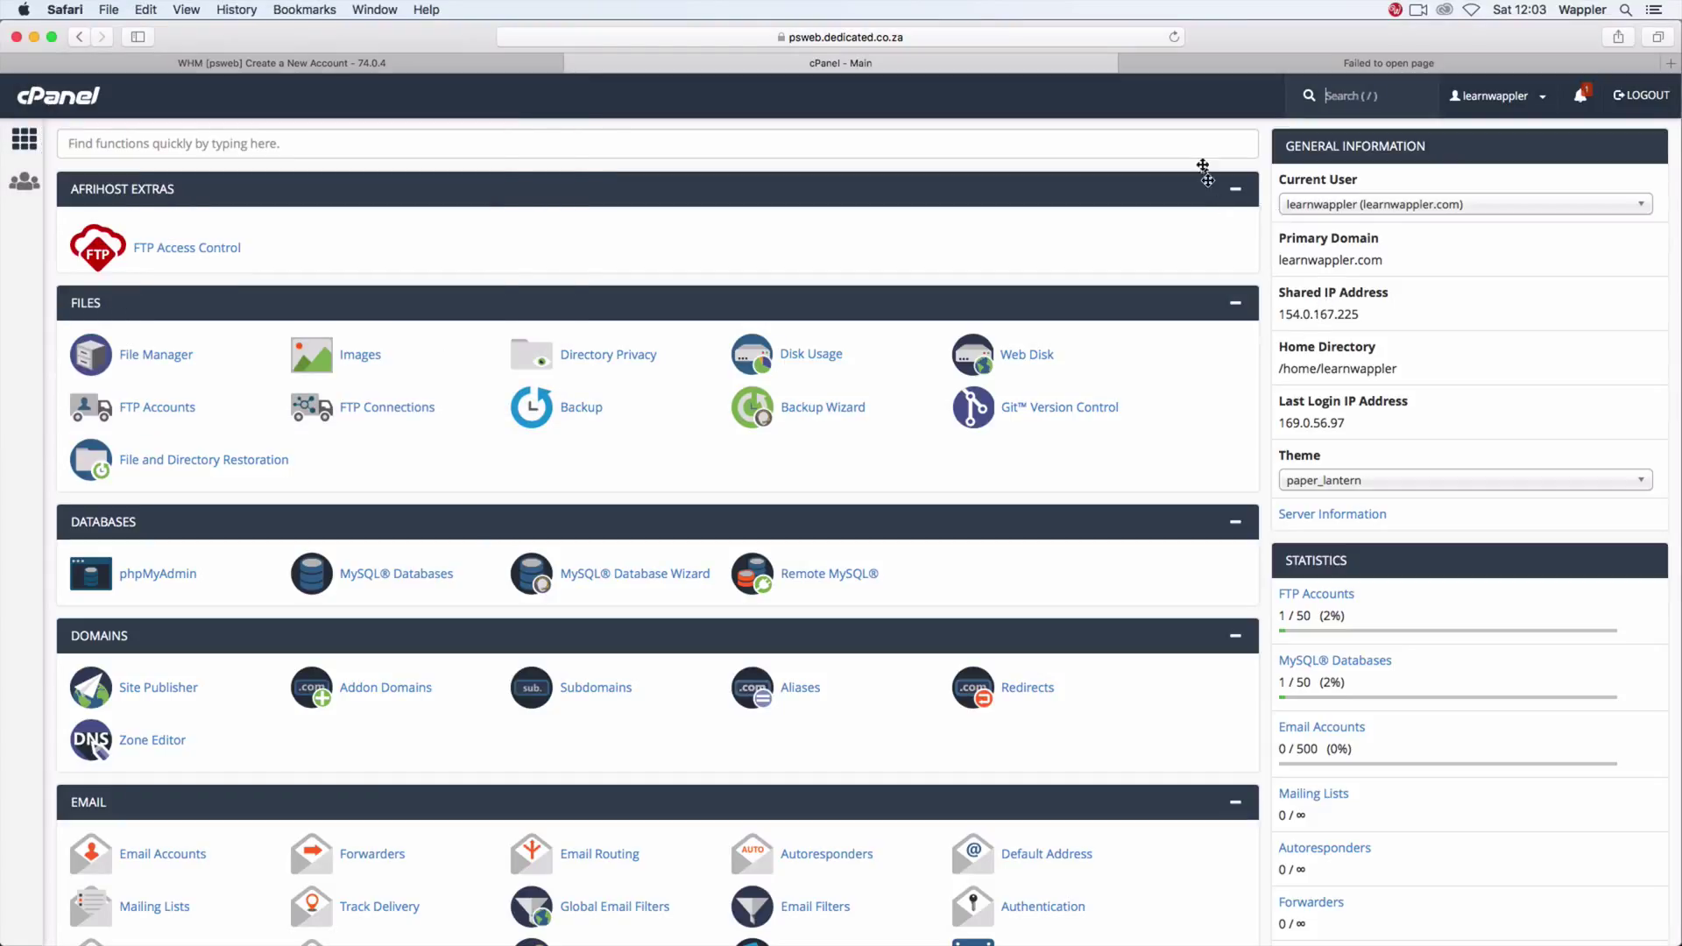
Step: Load learnwappler.com in the failed tab, now showing an Index of / listing
left_click(1303, 58)
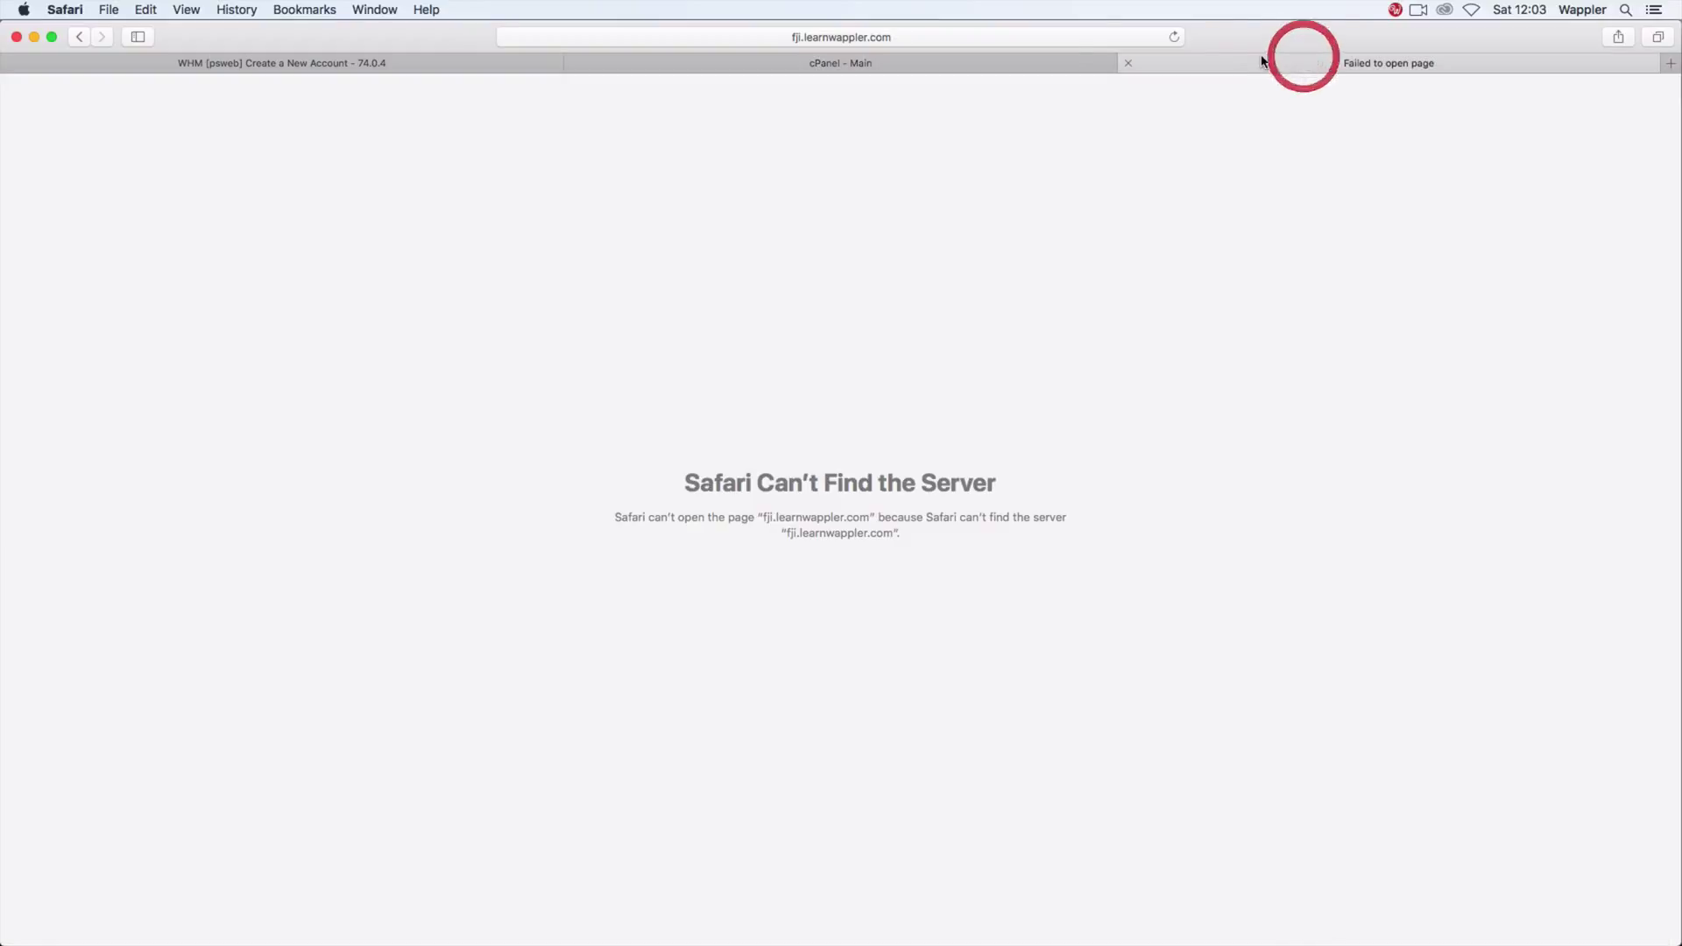
left_click(914, 36)
key("Left")
key("Delete")
key("Delete")
key("Delete")
key("Delete")
key("Return")
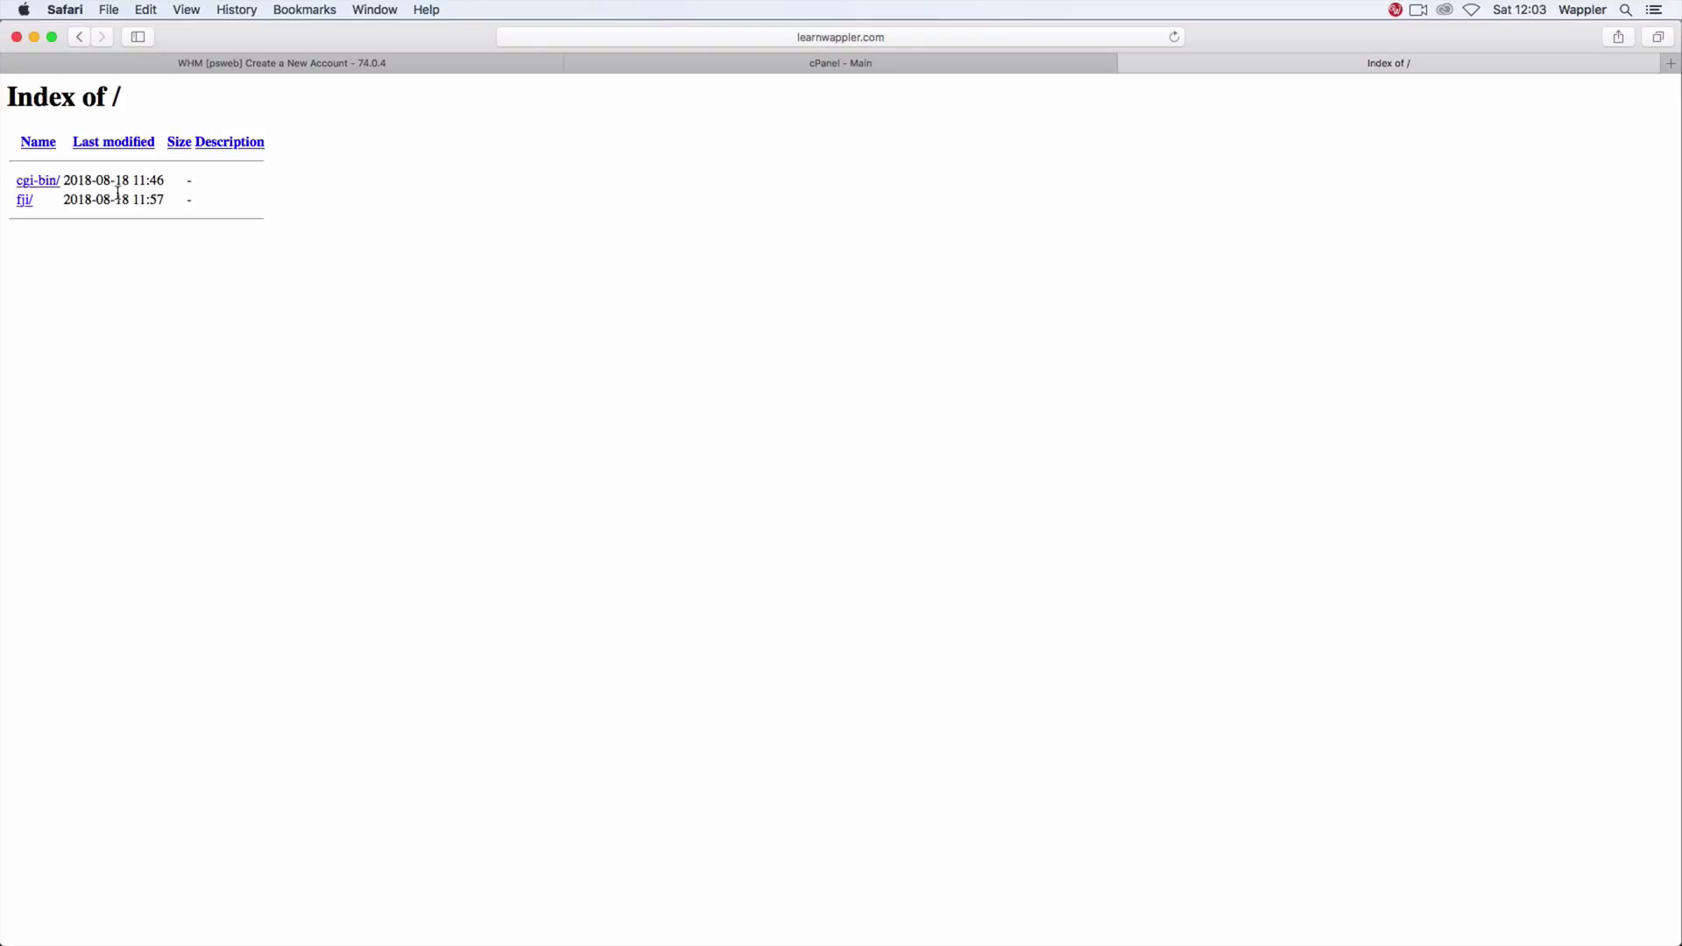
left_click(922, 39)
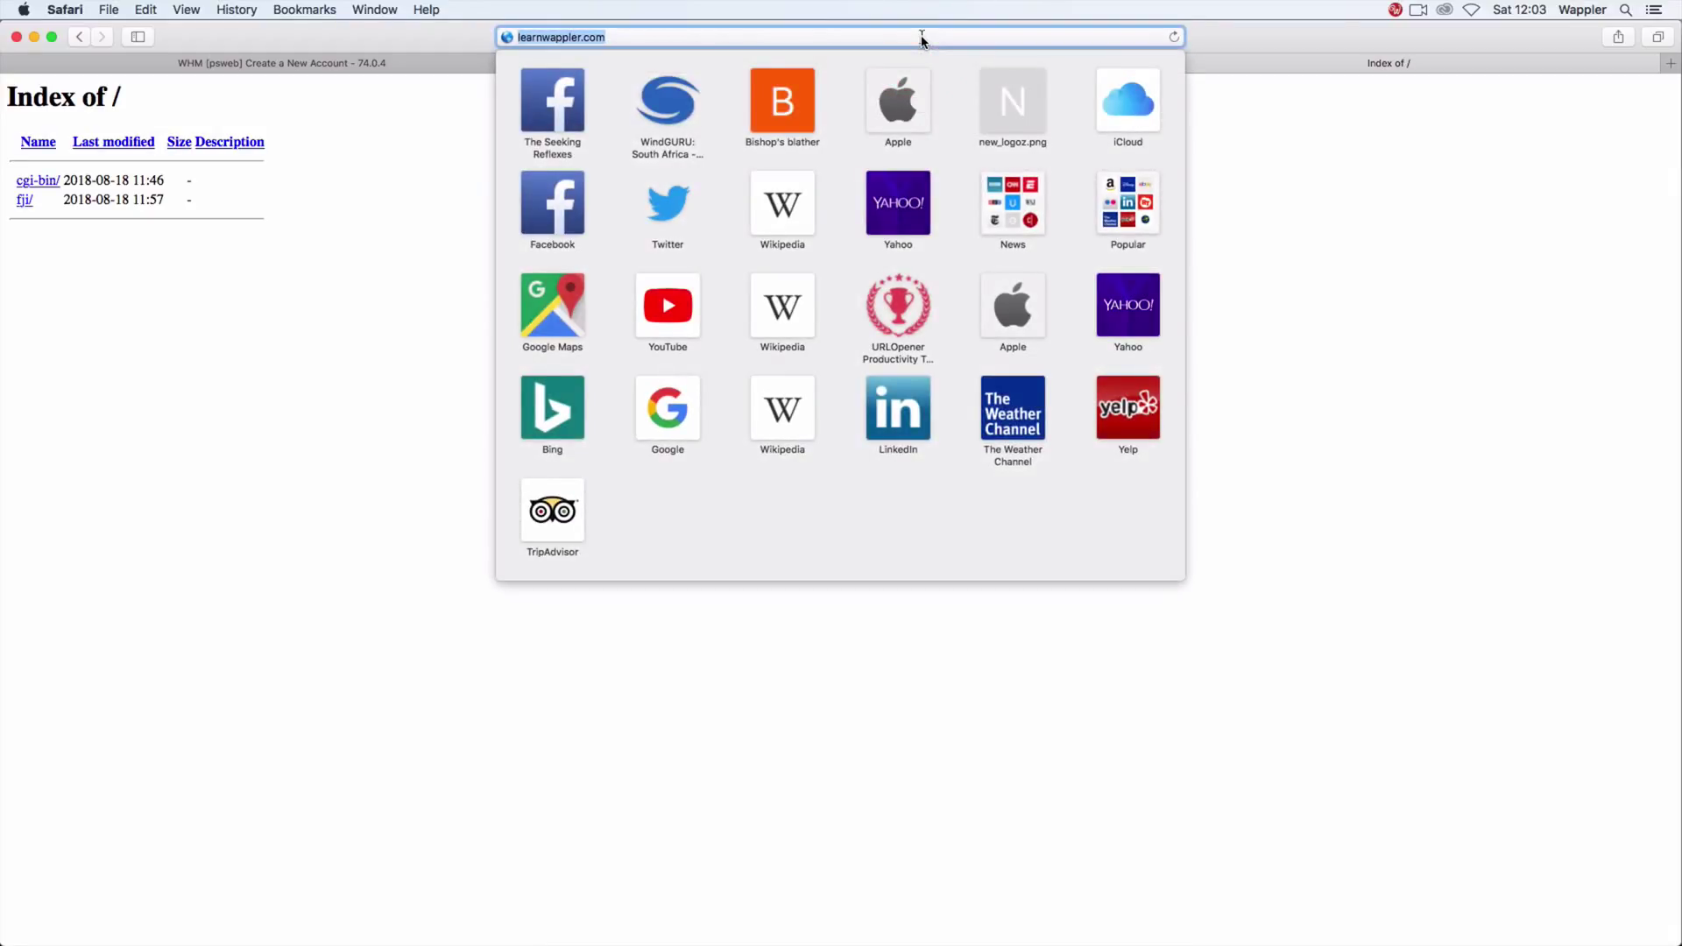
key("Left")
type("www.")
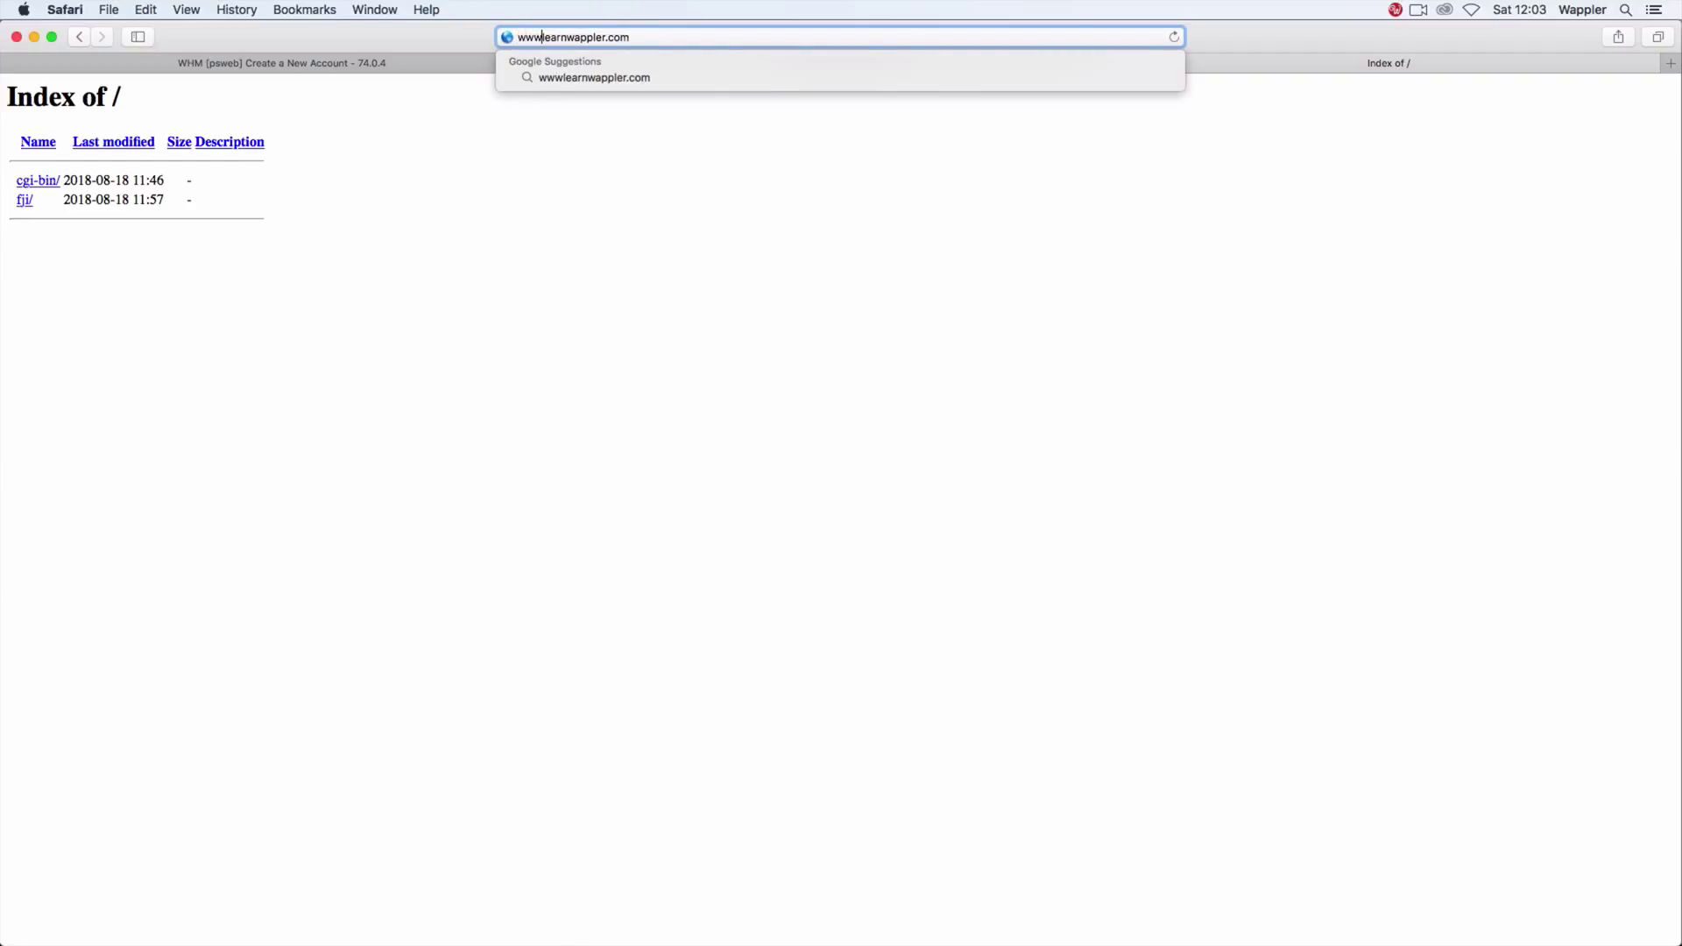
key("Return")
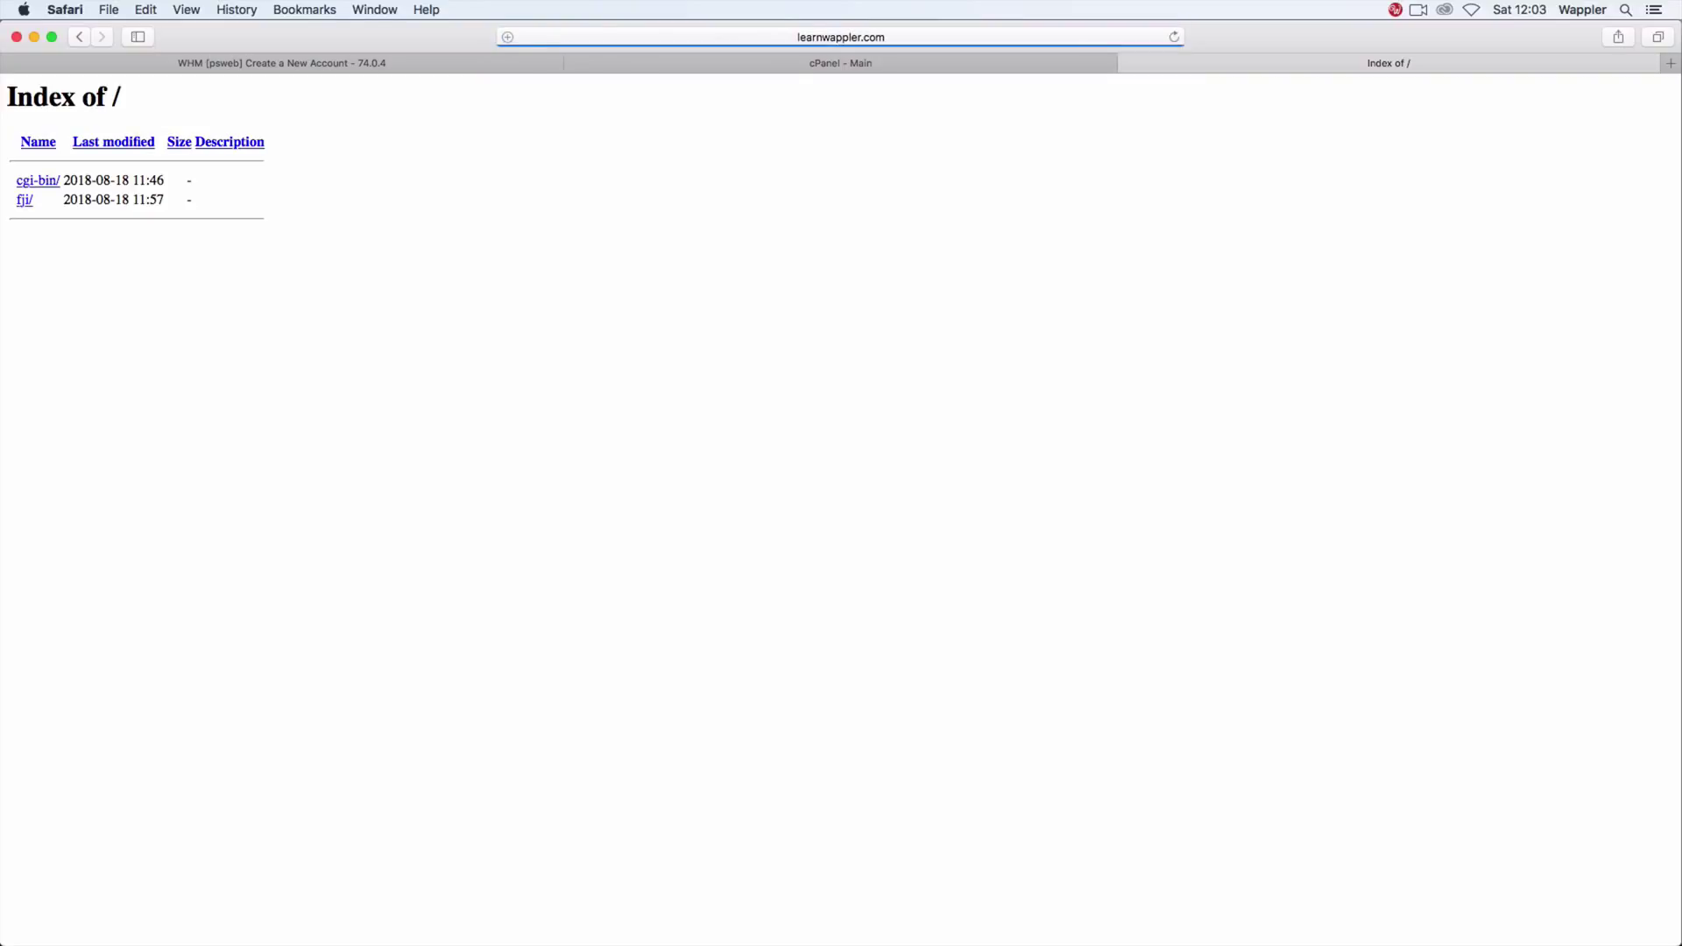
Step: Load and reload fji.learnwappler.com, showing only cgi-bin, then go back to cPanel
left_click(926, 36)
key("Left")
key("shift+Right")
key("shift+Right")
key("shift+Right")
key("shift+Right")
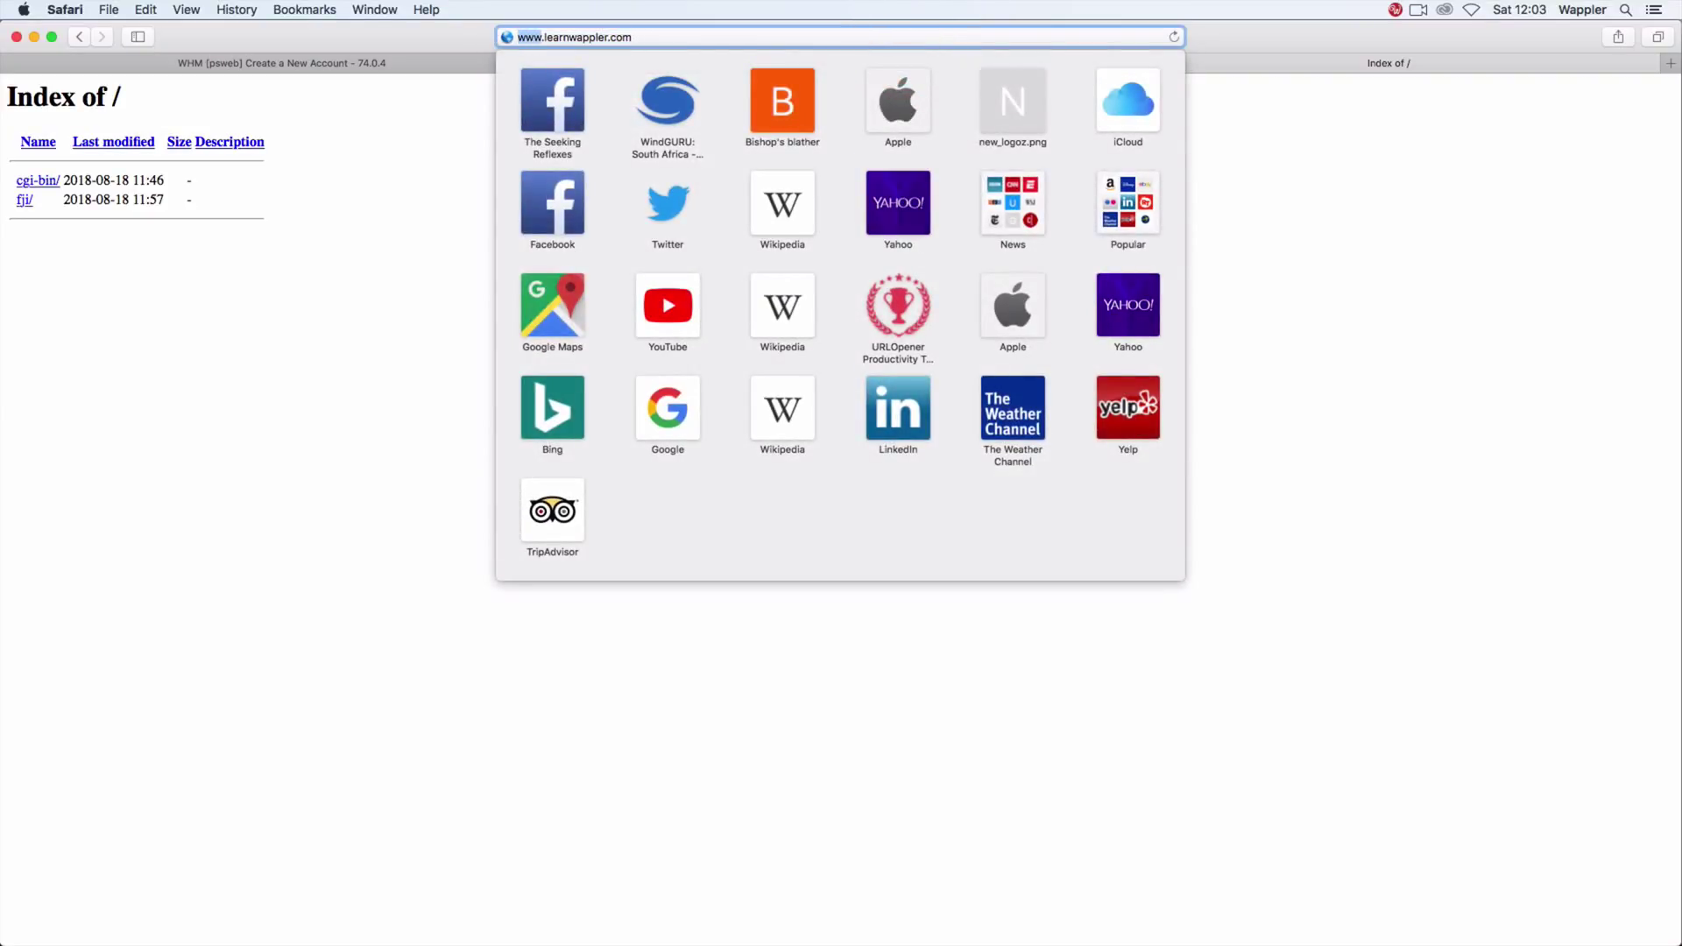
type("fji.")
key("Return")
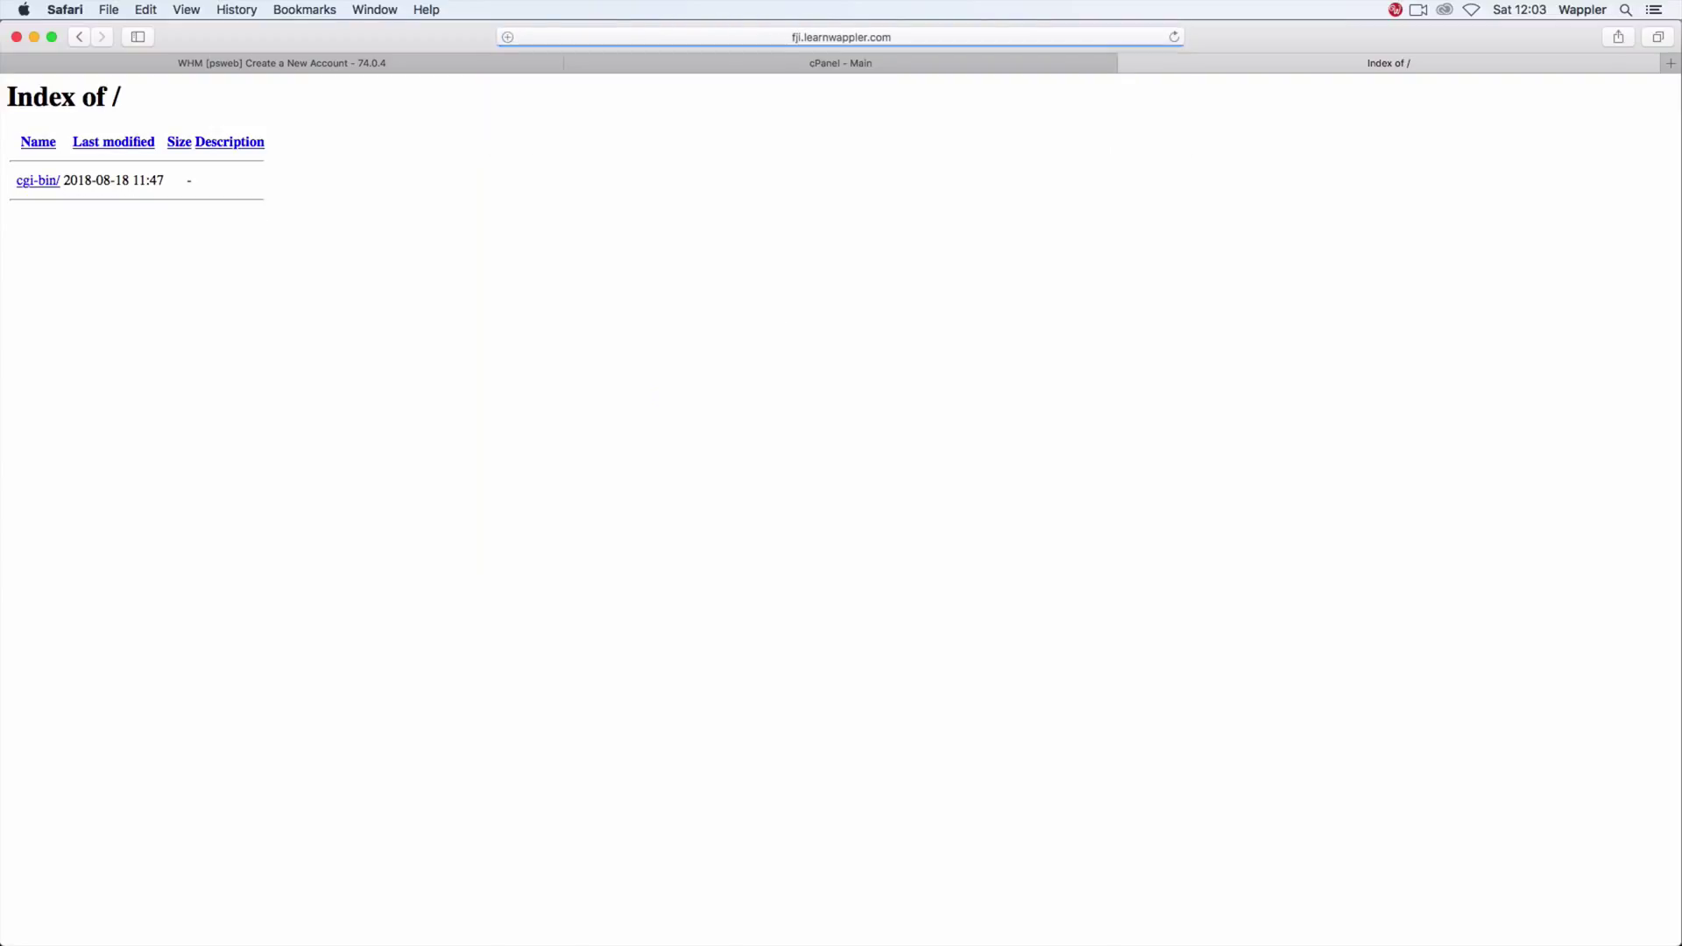
key("super+r")
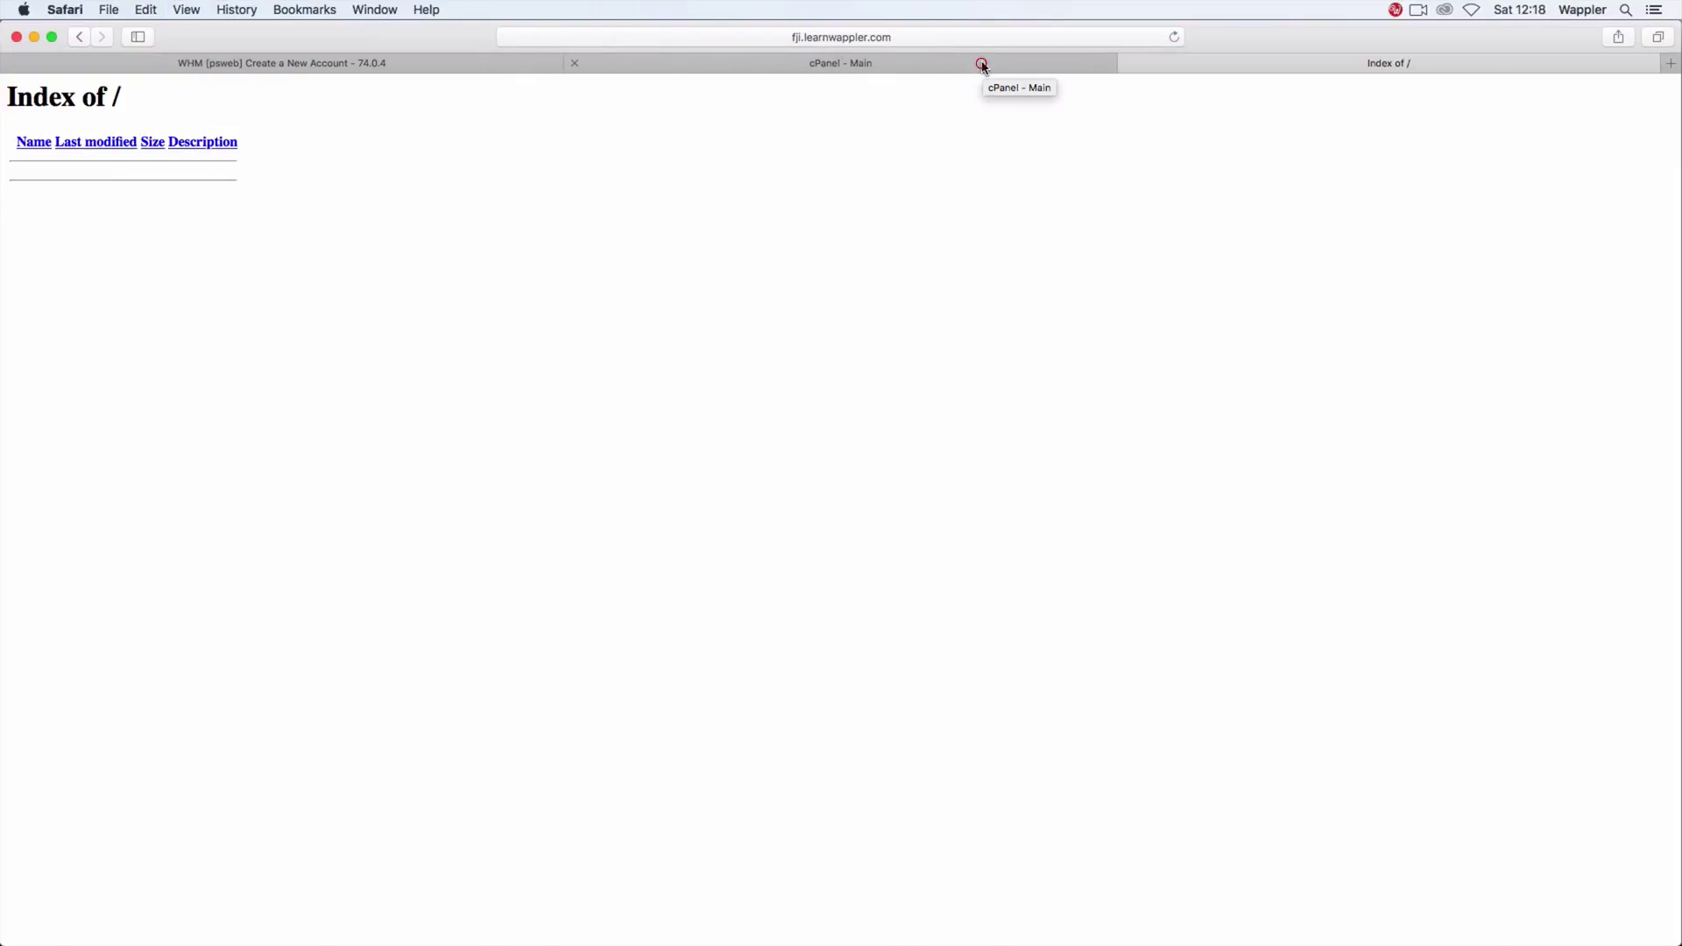
left_click(980, 64)
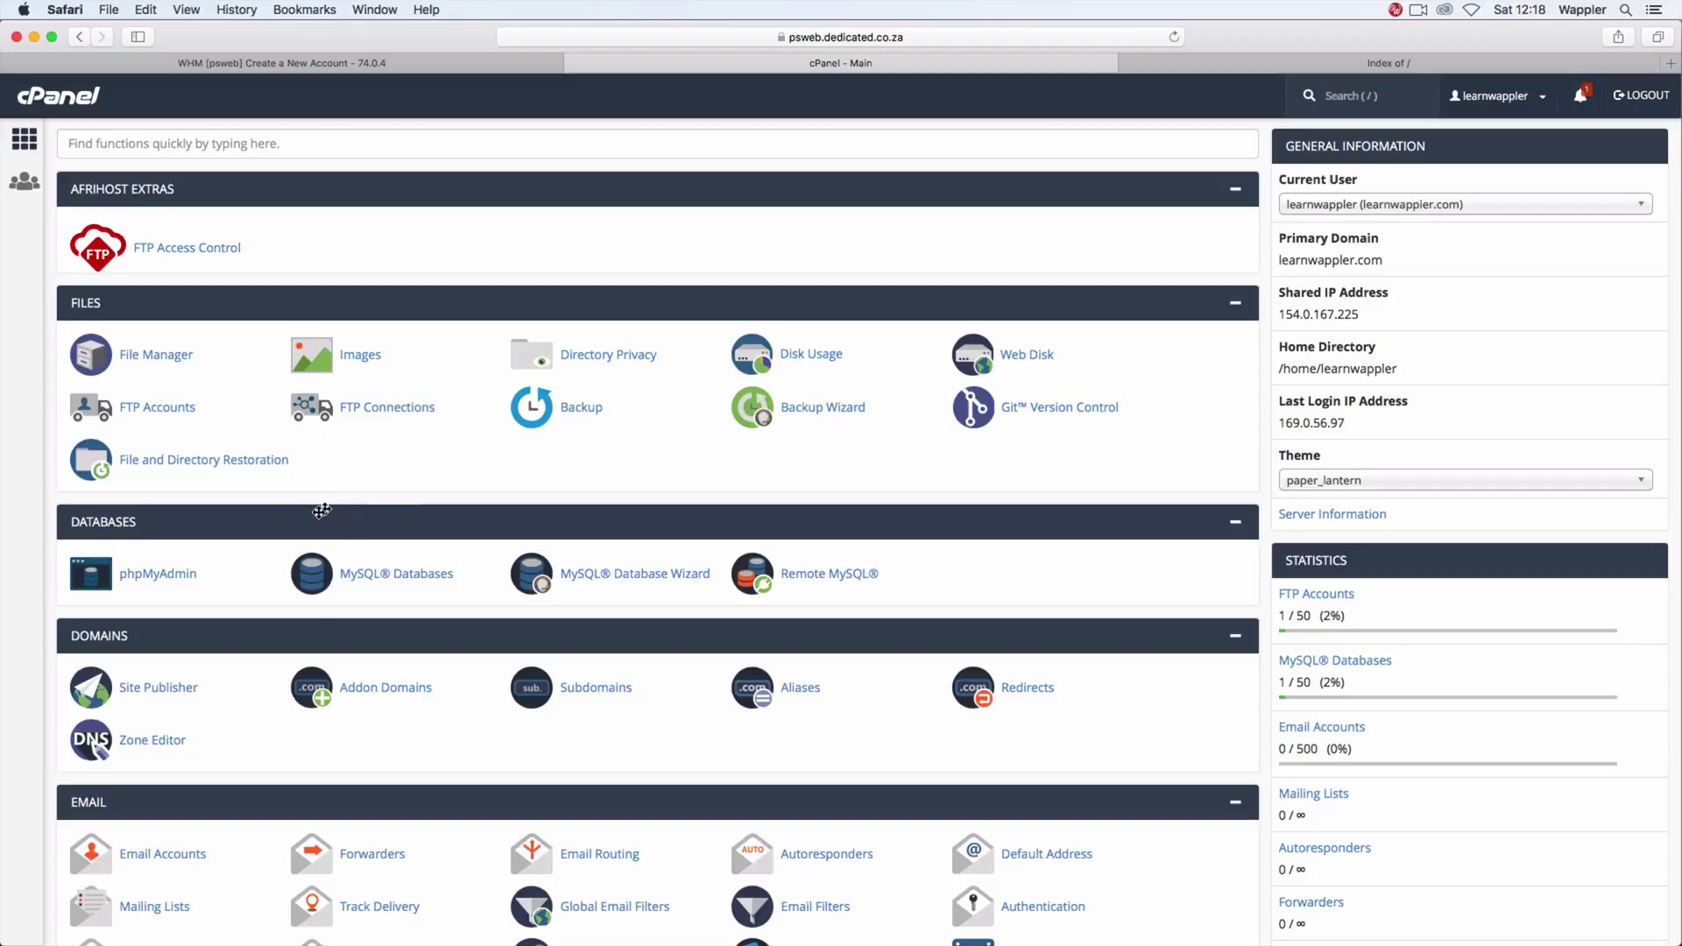
Step: In Subdomains, change fji.learnwappler.com's document root to public_html/fji and confirm
left_click(611, 692)
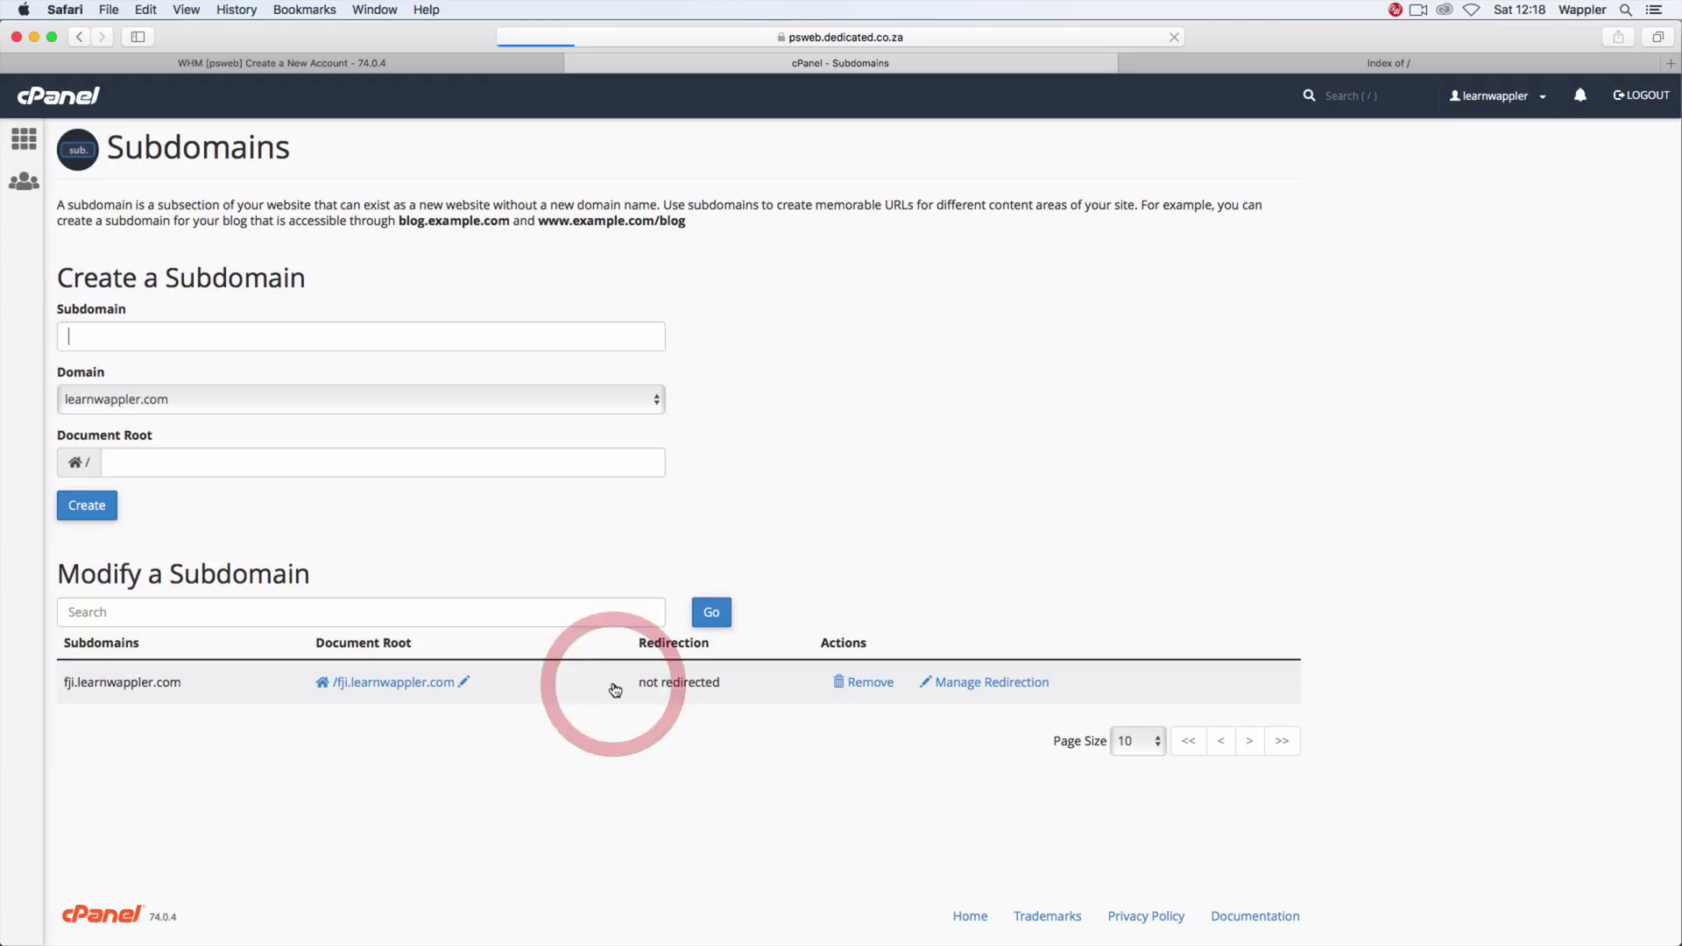
left_click(464, 682)
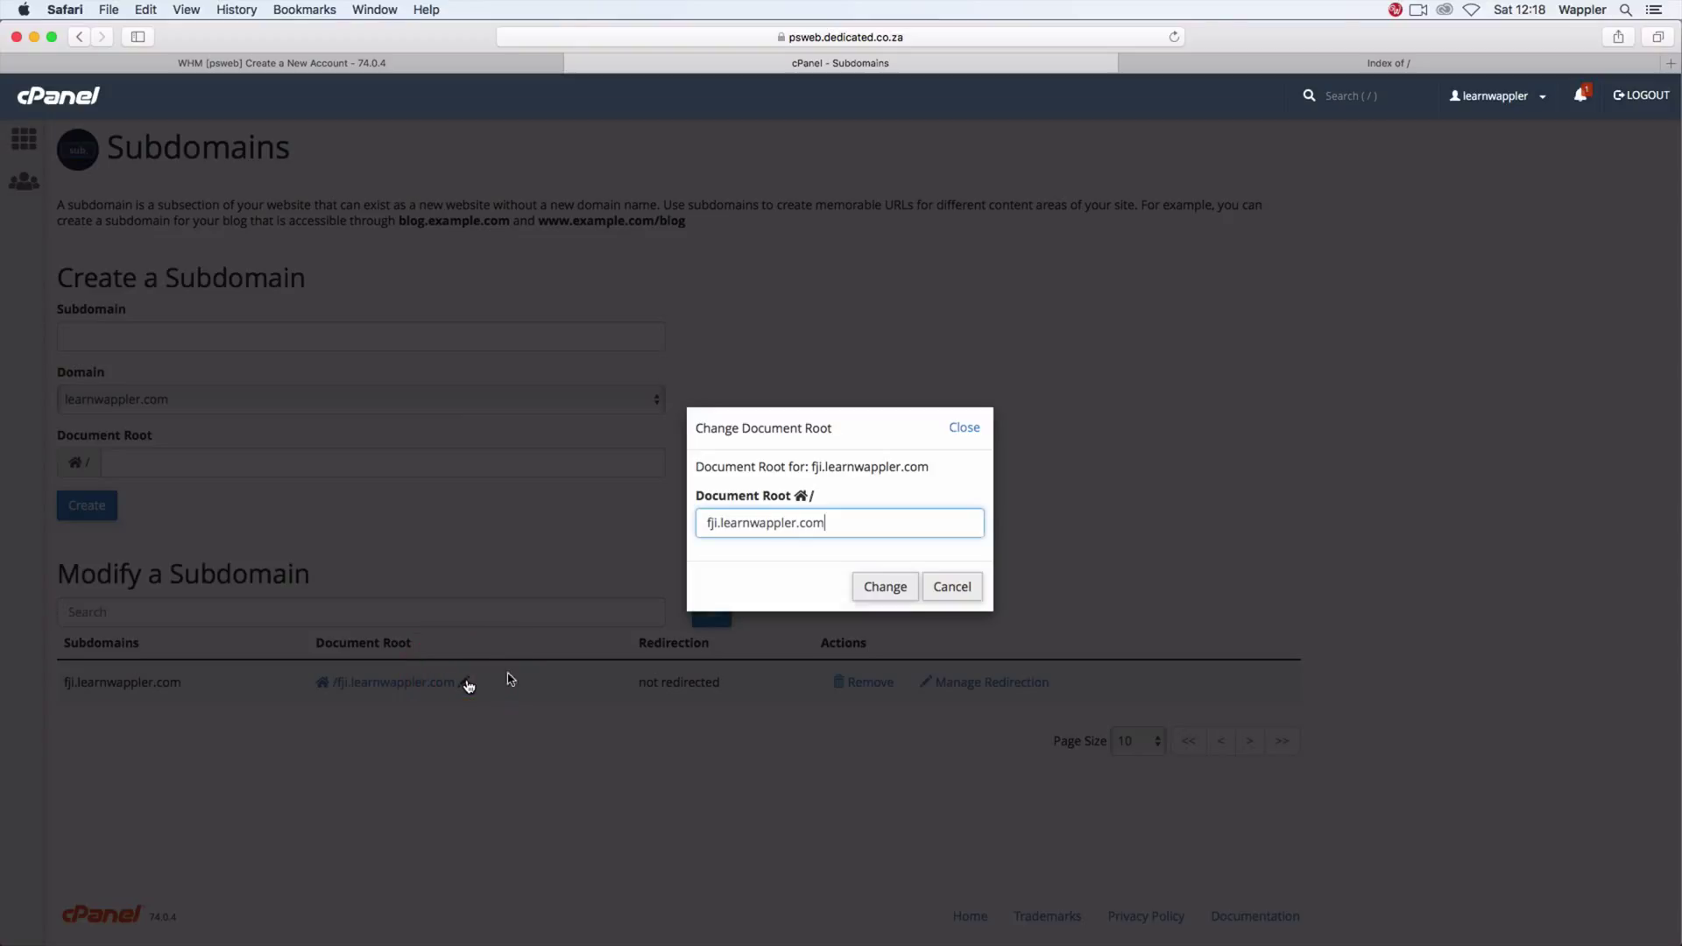
left_click_drag(837, 530, 574, 518)
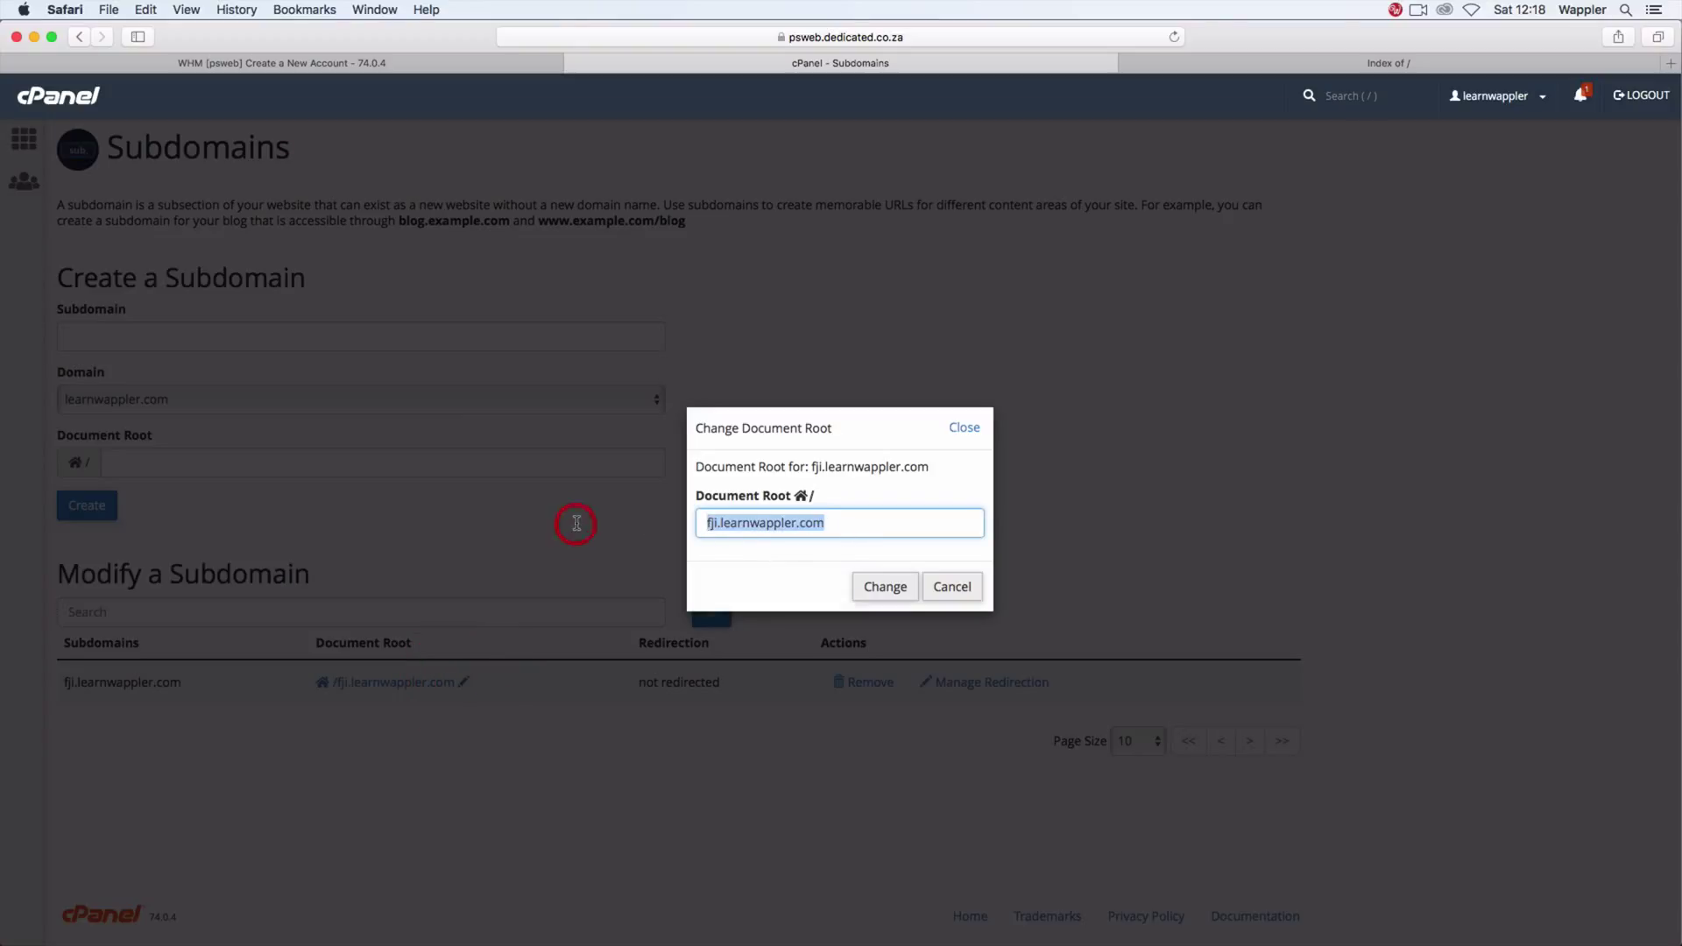
type("publi")
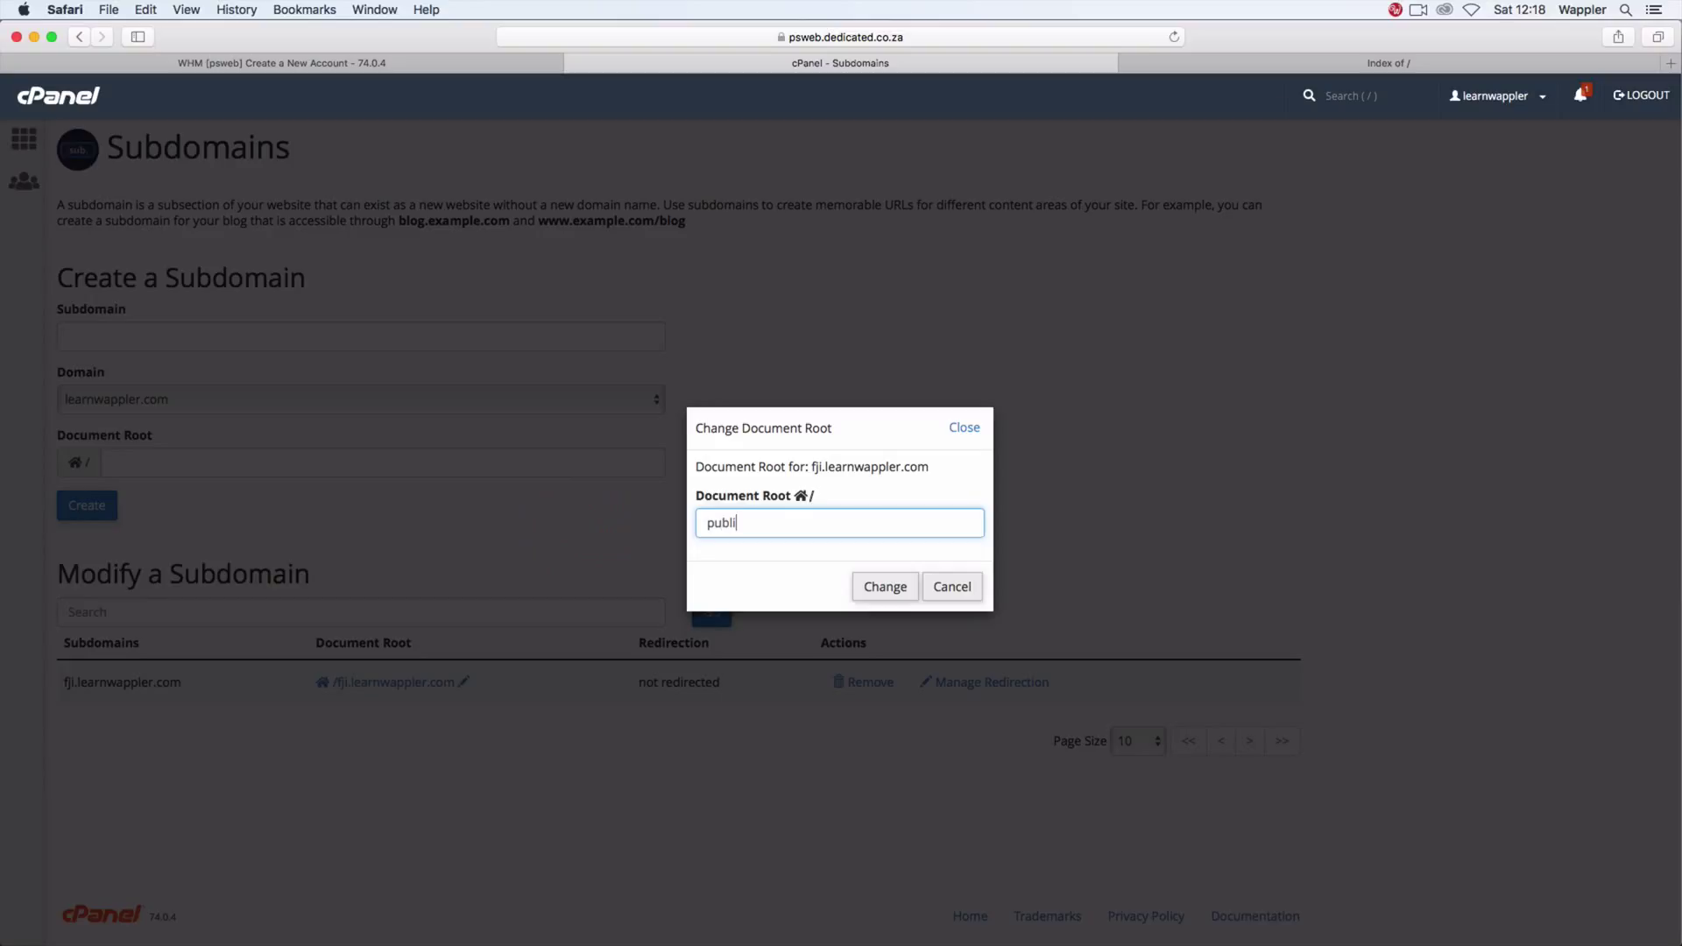
type("c_html/fji")
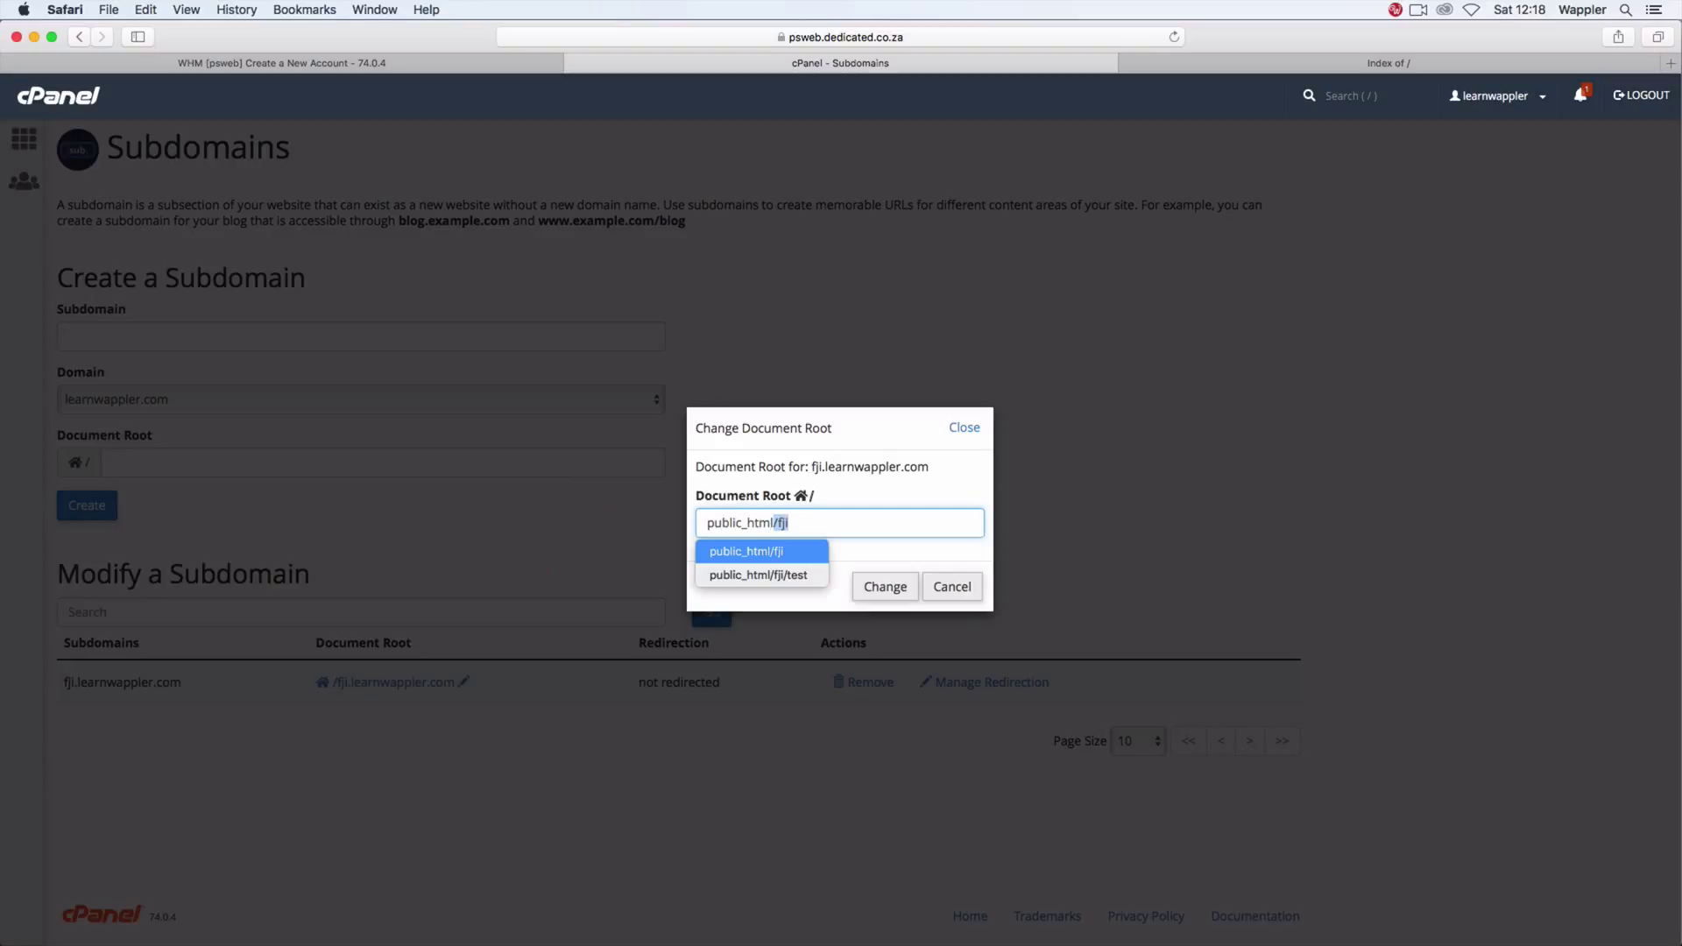
key("Down")
key("Right")
key("BackSpace")
key("BackSpace")
key("BackSpace")
key("BackSpace")
key("BackSpace")
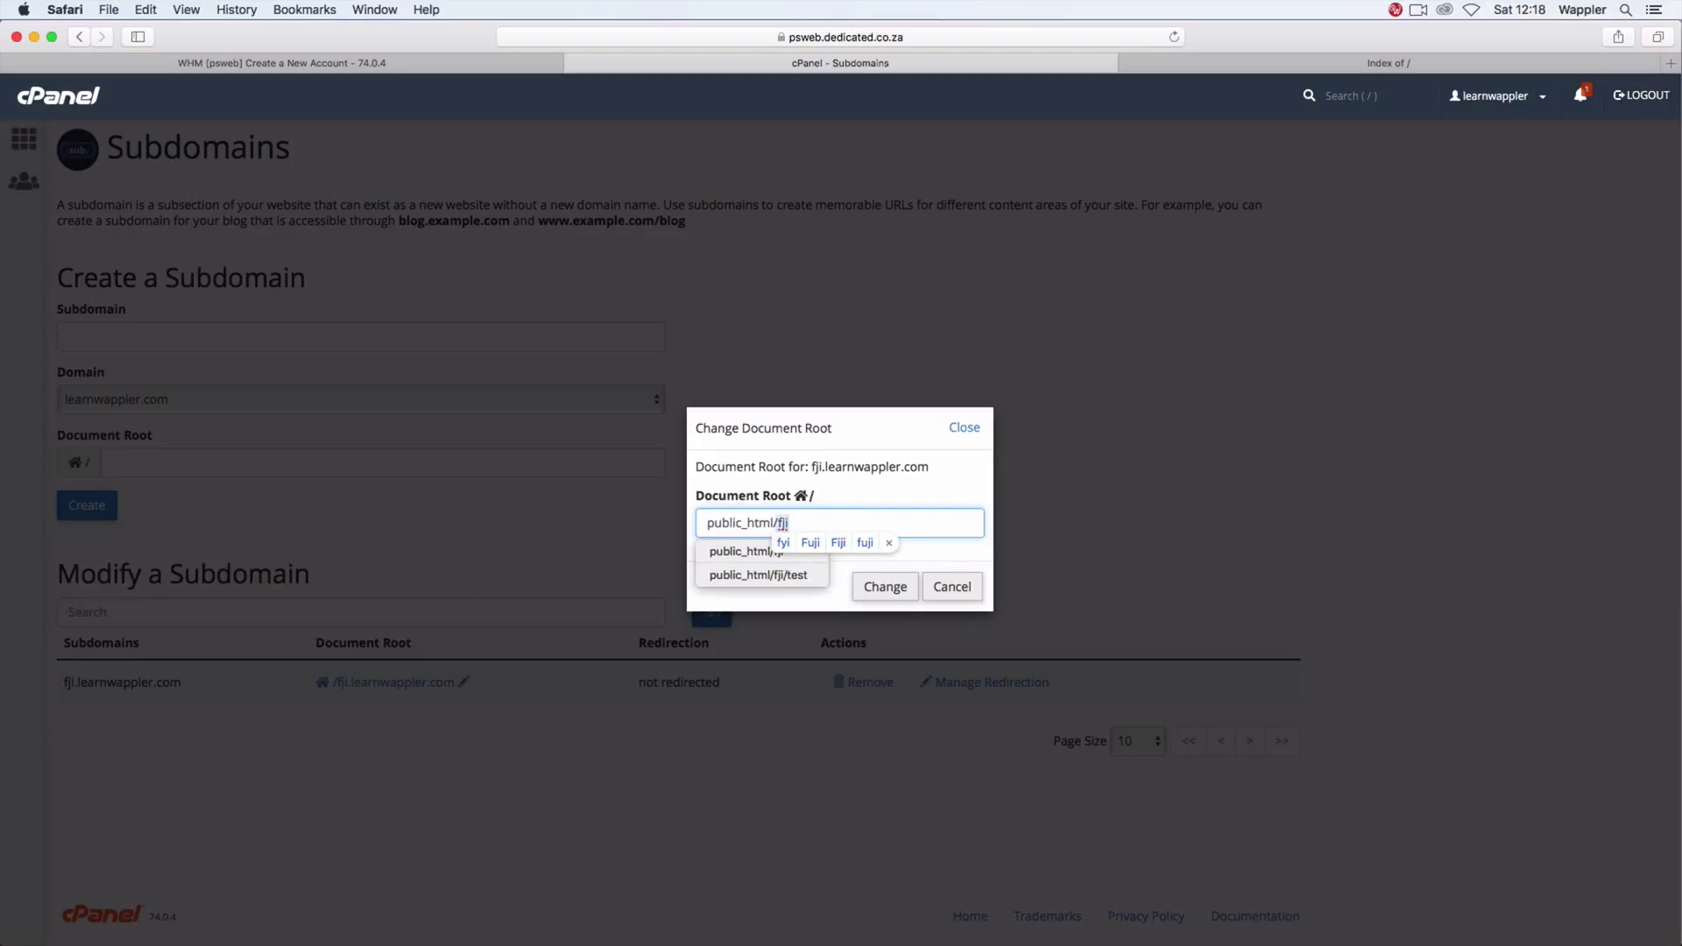
left_click(884, 514)
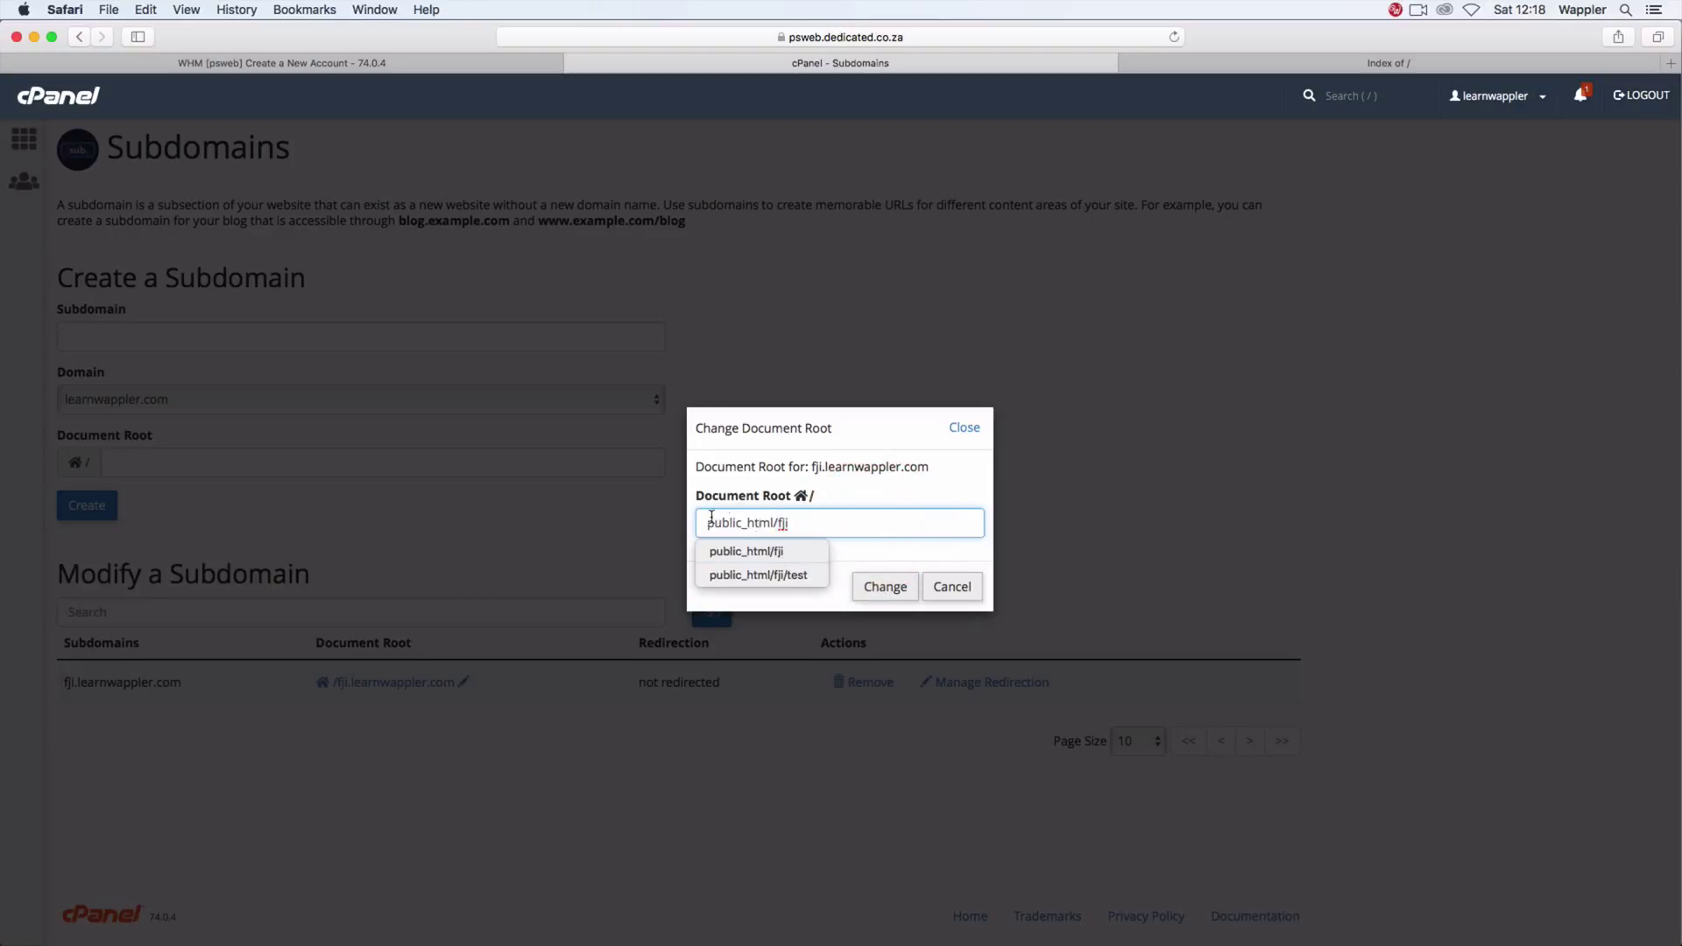
left_click(901, 586)
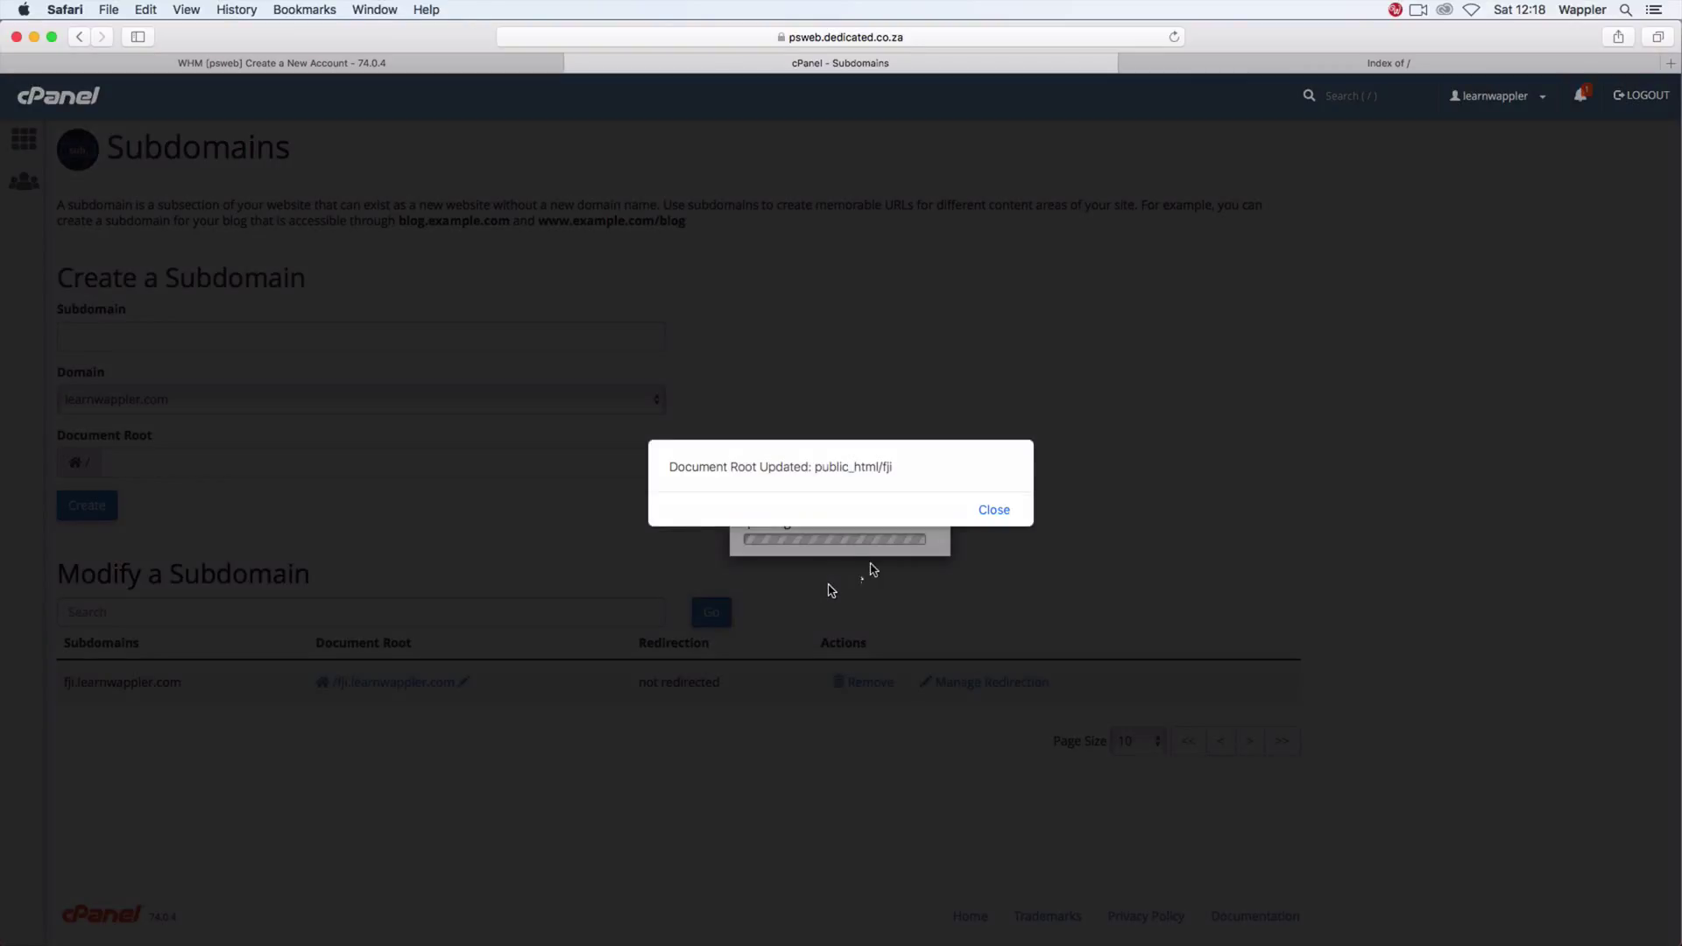
left_click(995, 512)
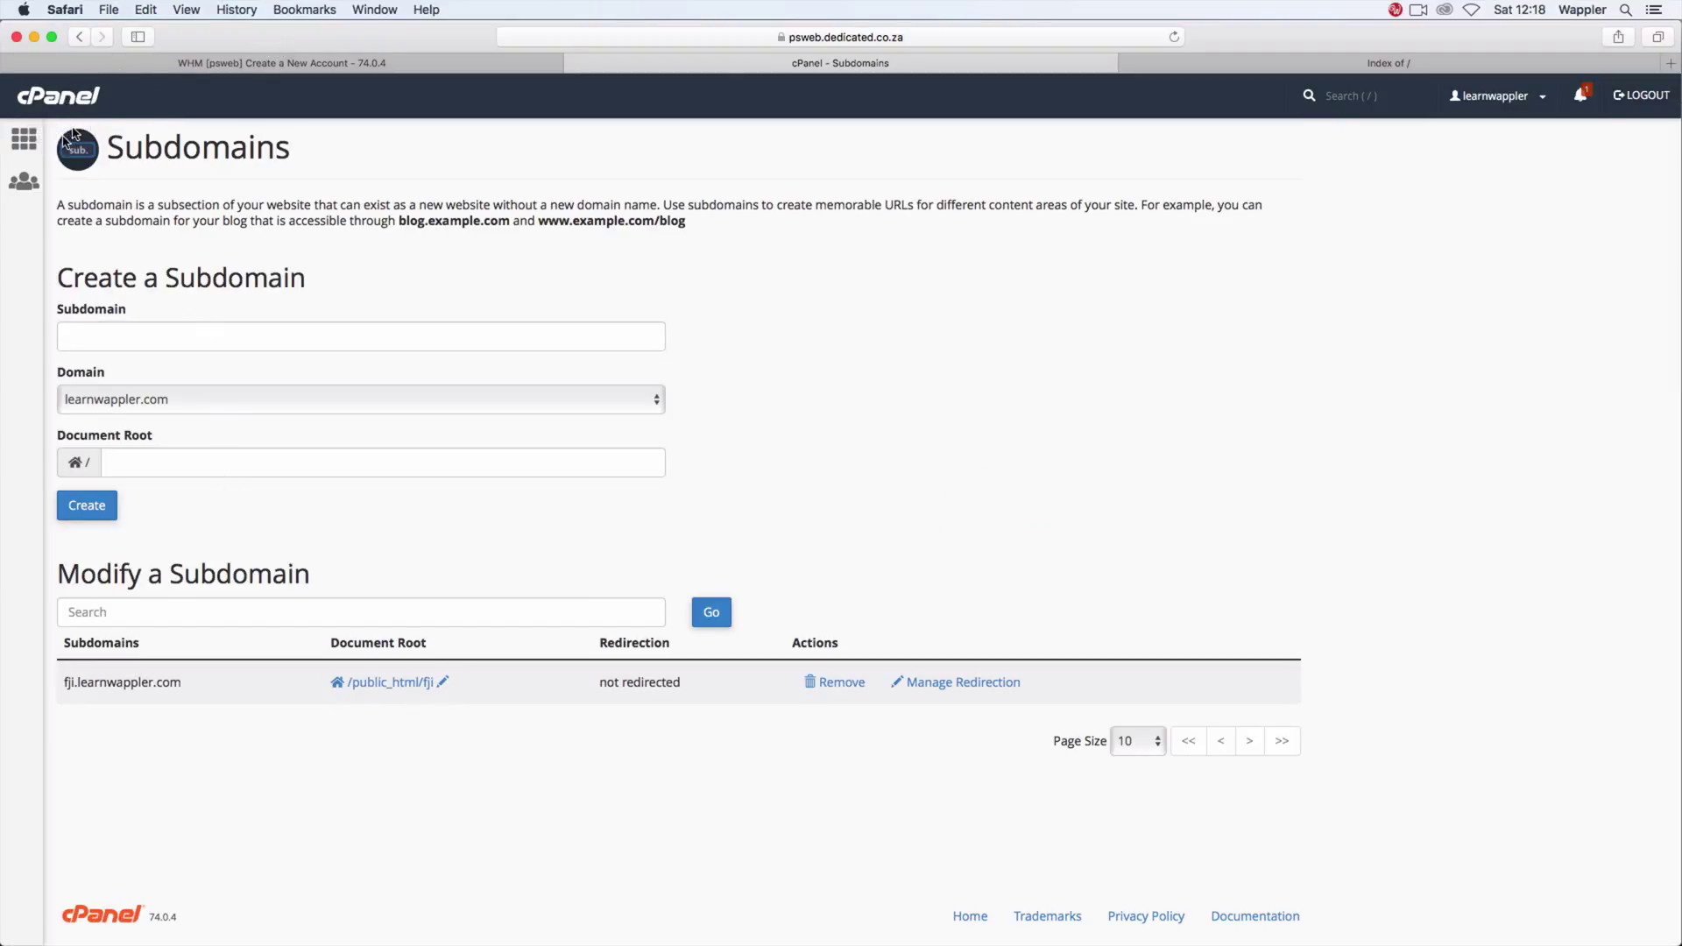
Step: In File Manager, delete the old fji.learnwappler.com folder from the home directory
left_click(23, 138)
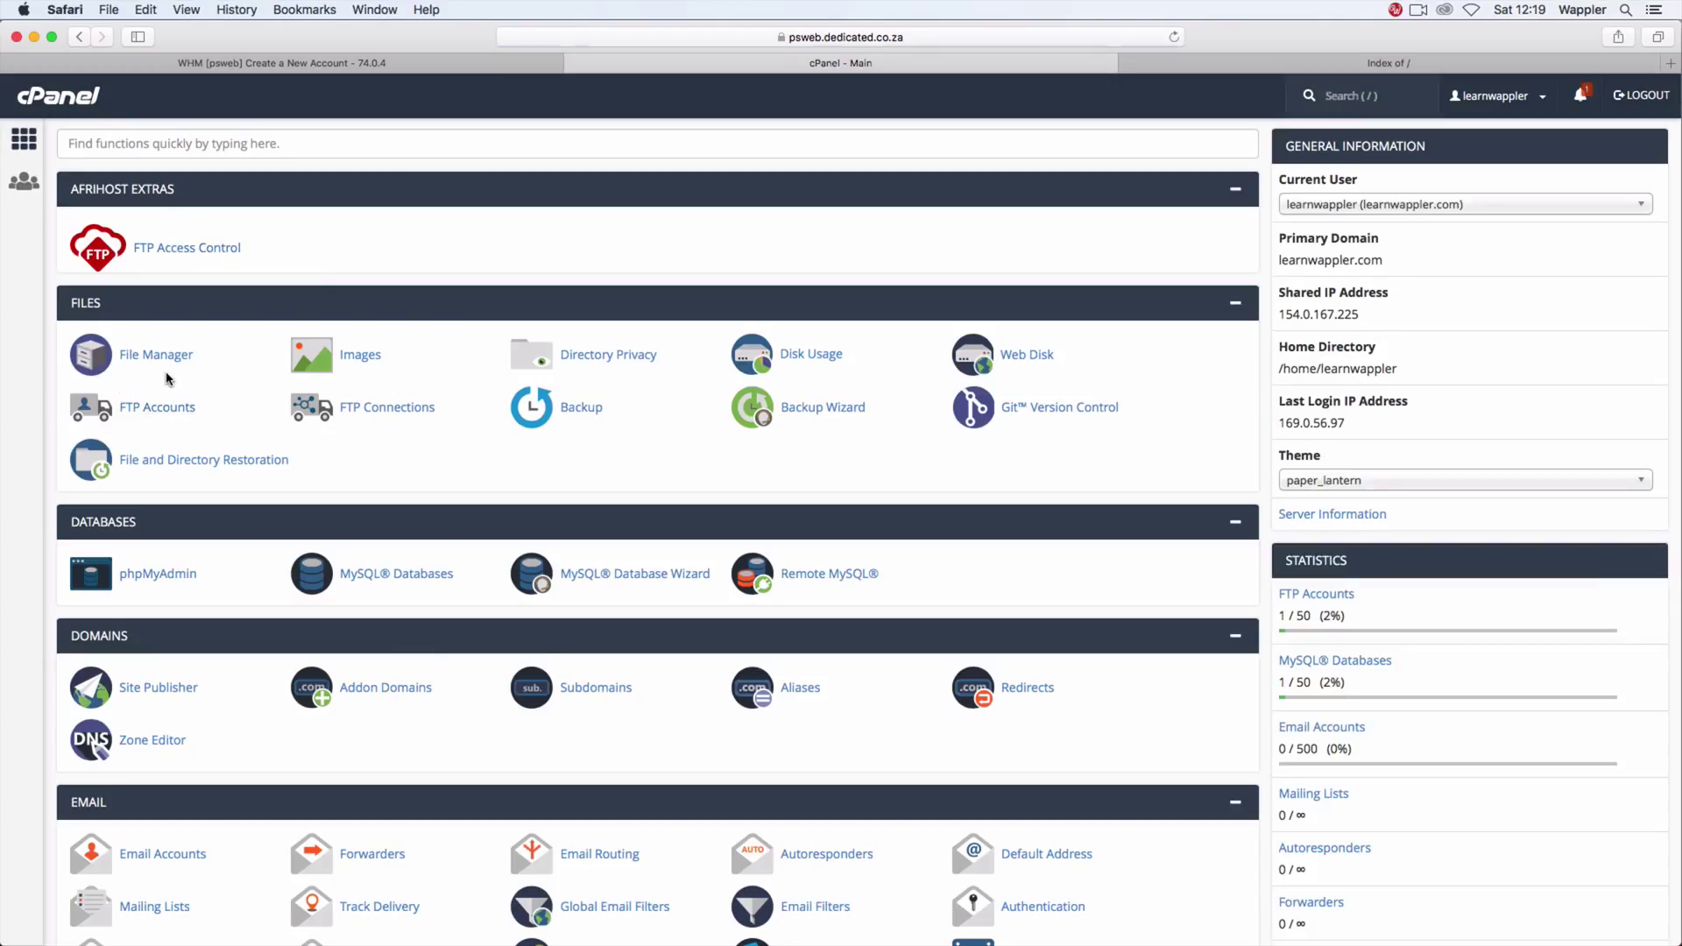
left_click(162, 361)
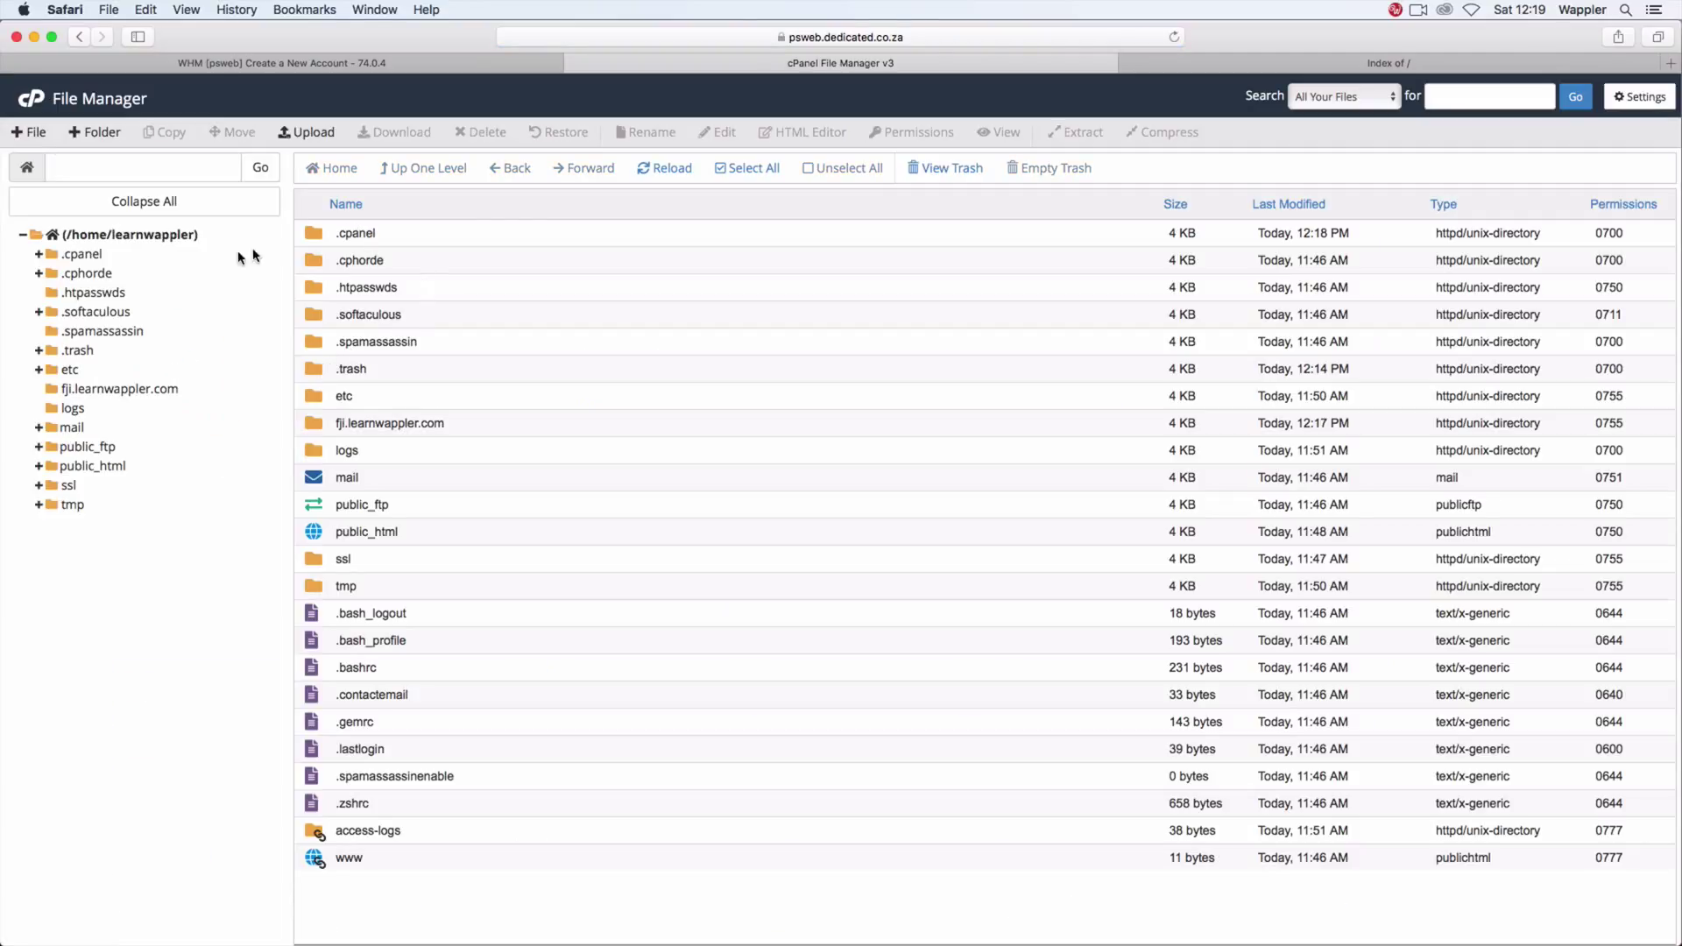
left_click(165, 393)
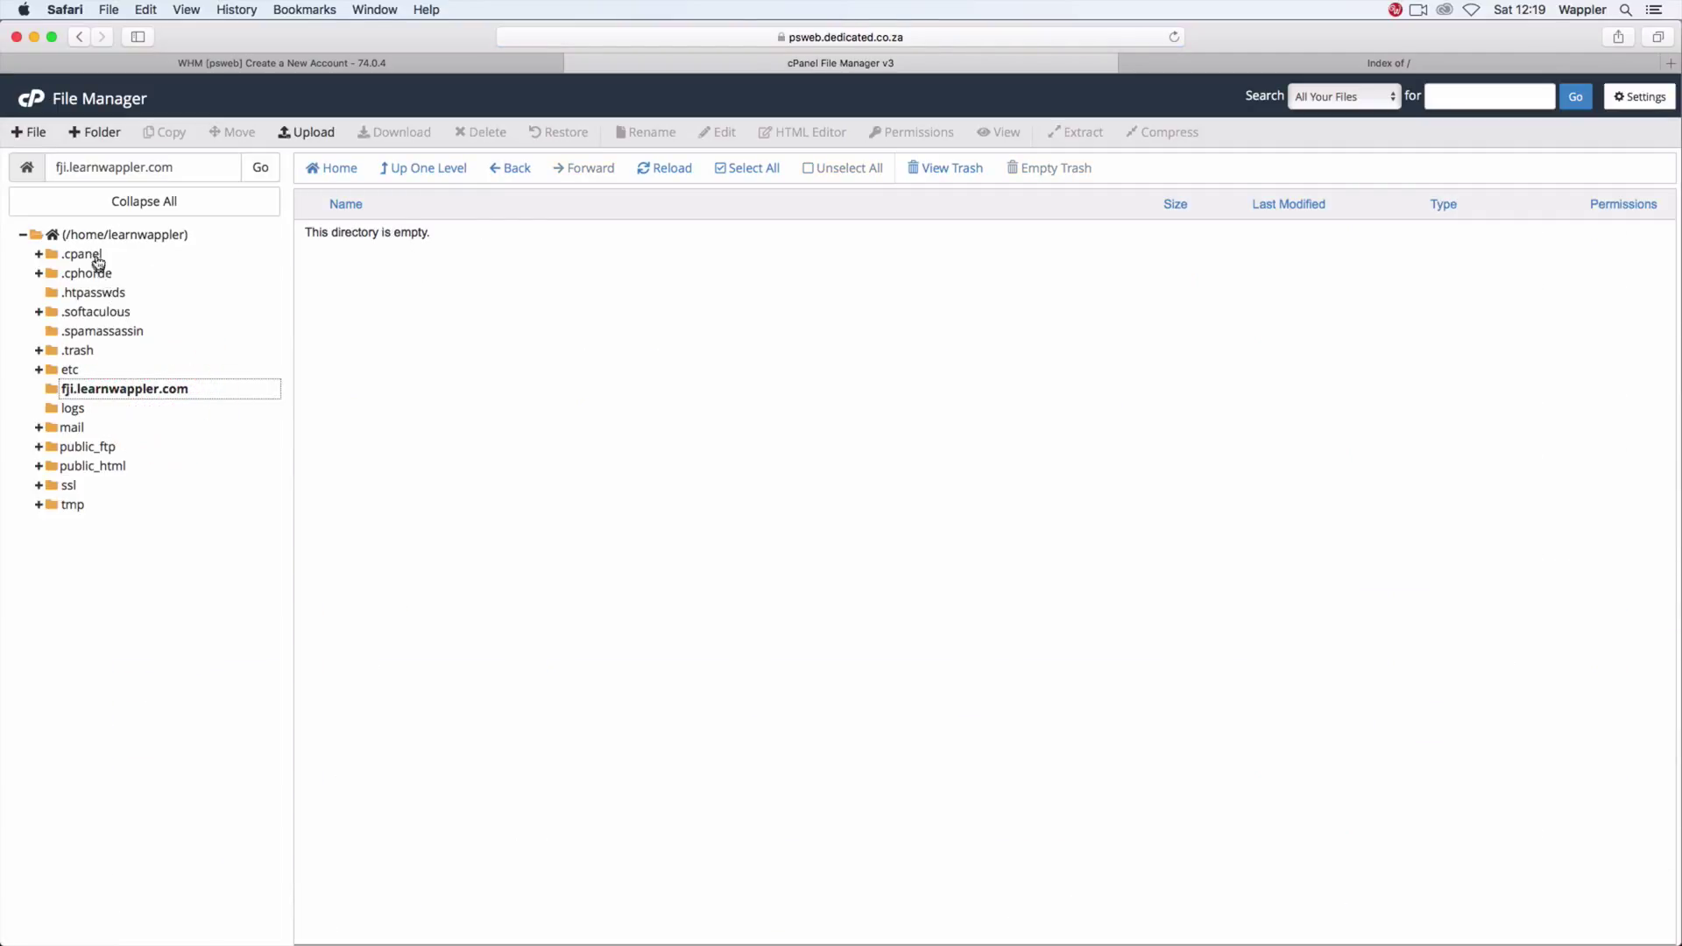
left_click(107, 232)
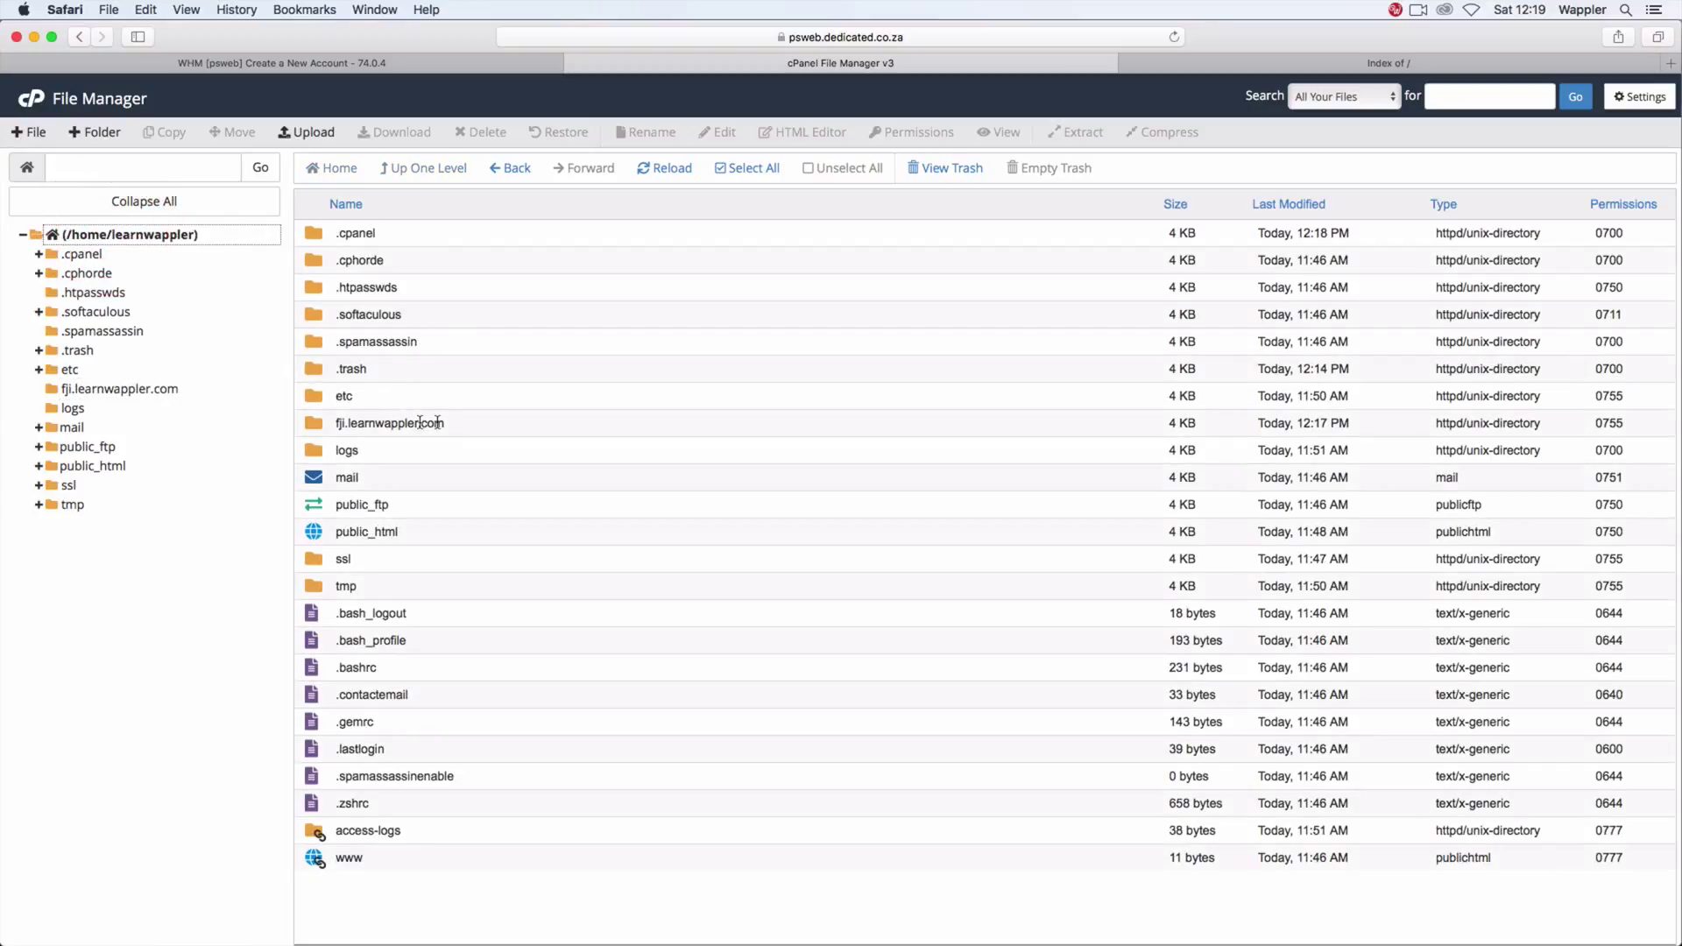
left_click(457, 424)
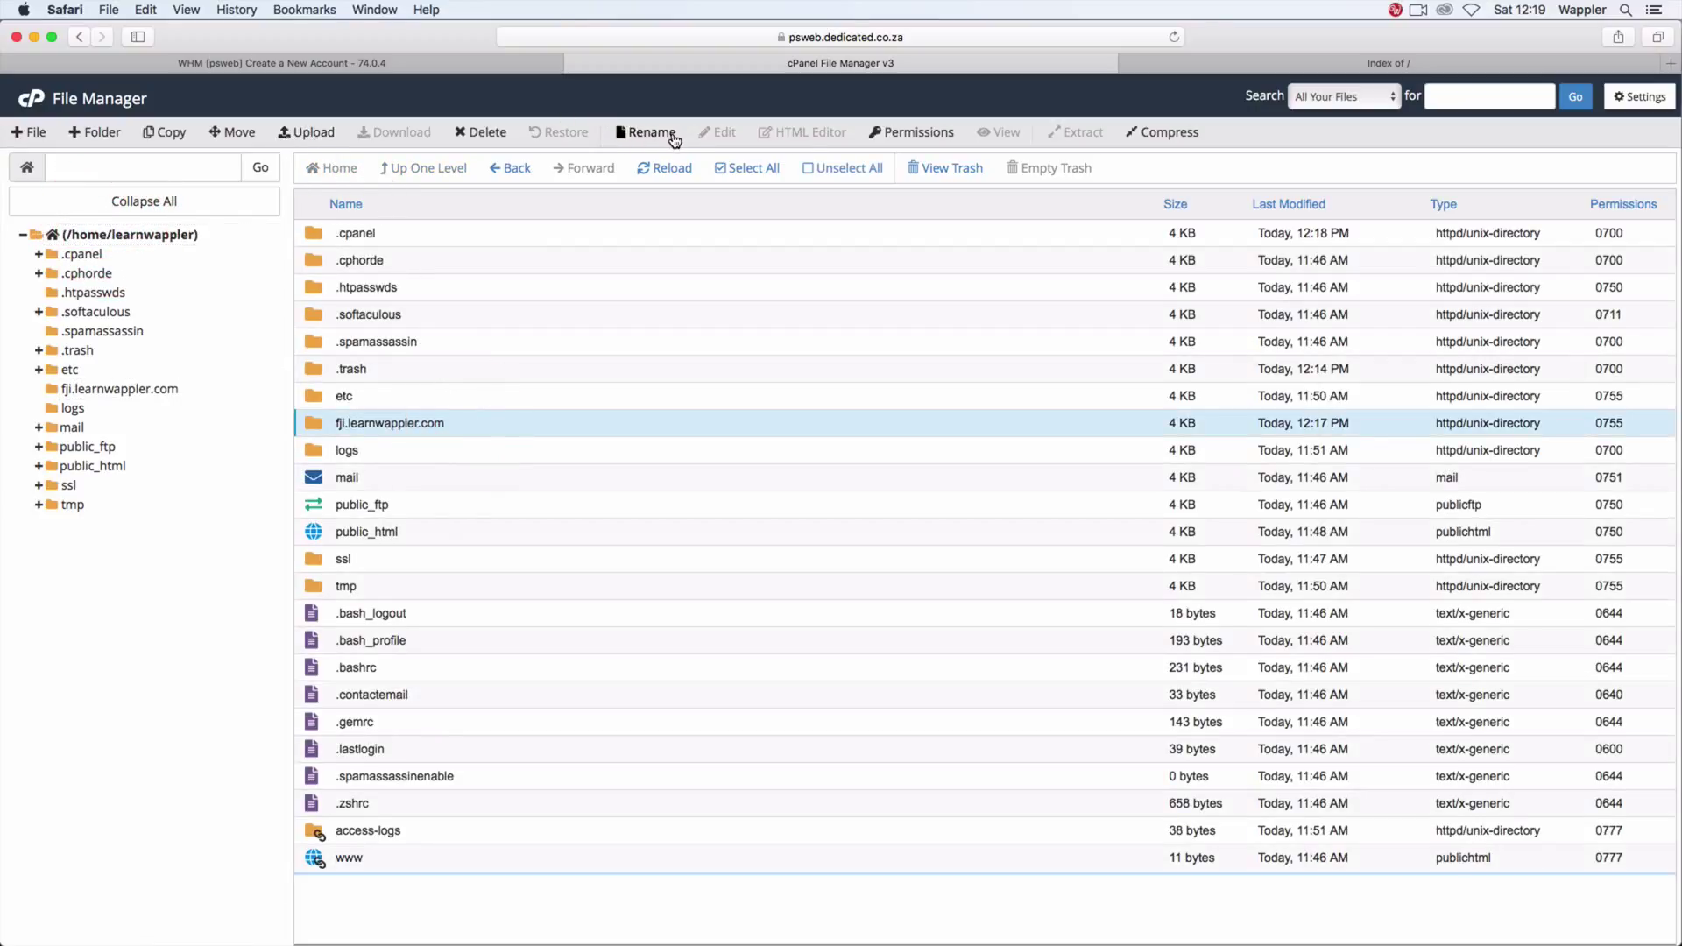
left_click(489, 134)
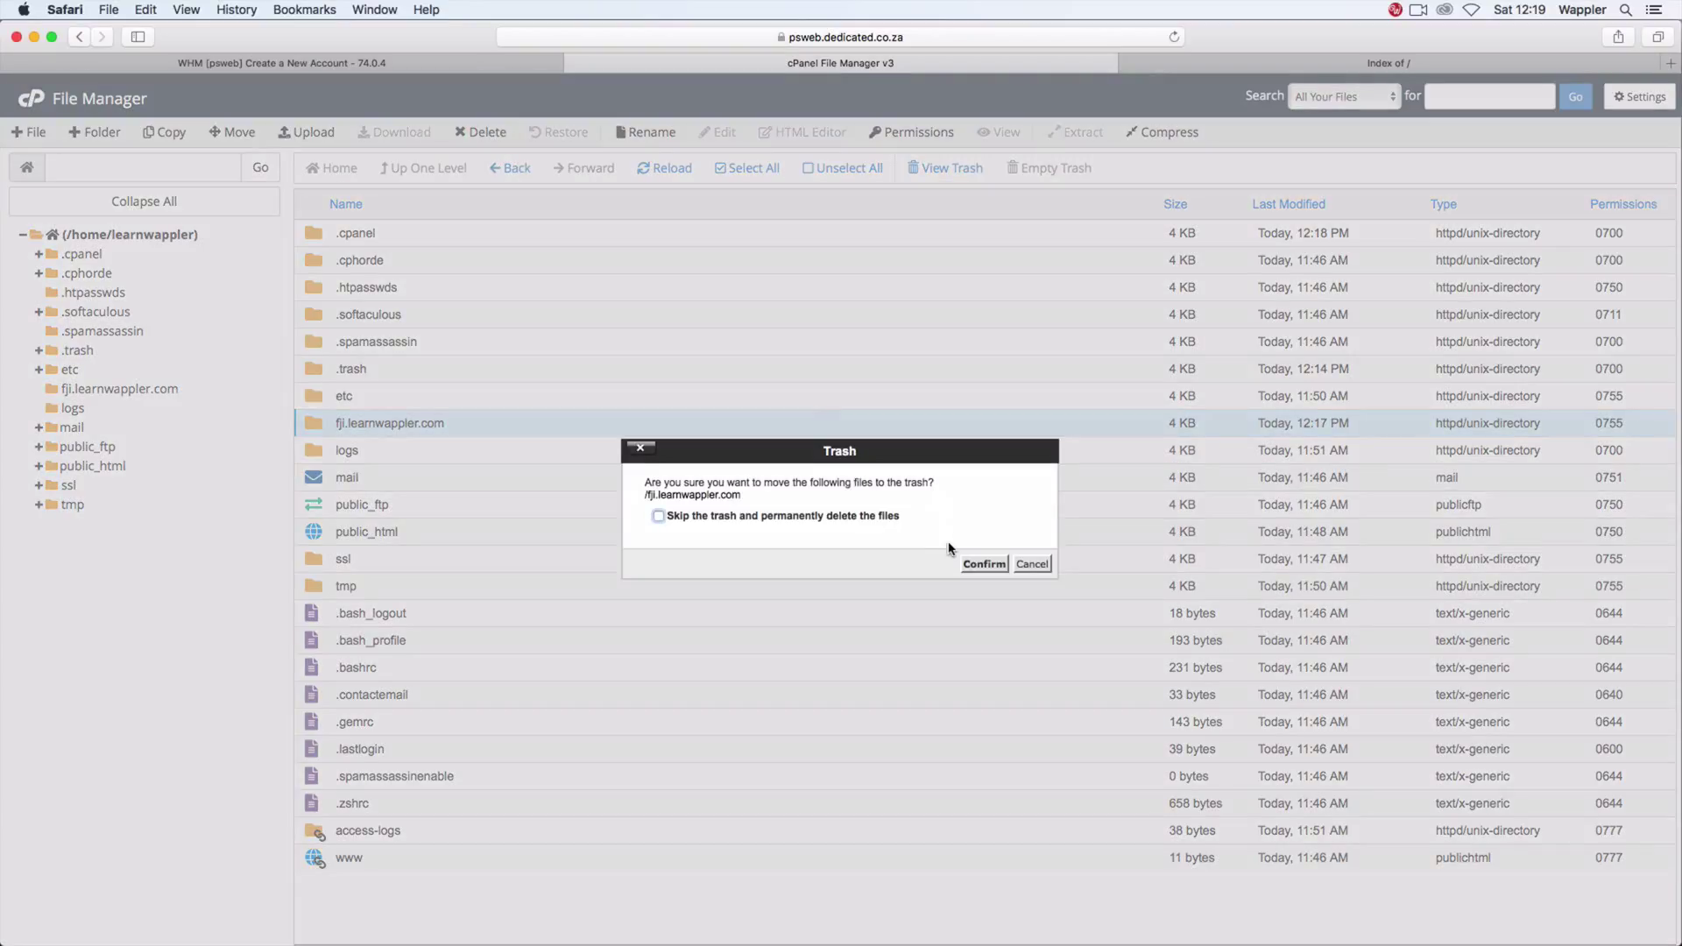
left_click(984, 564)
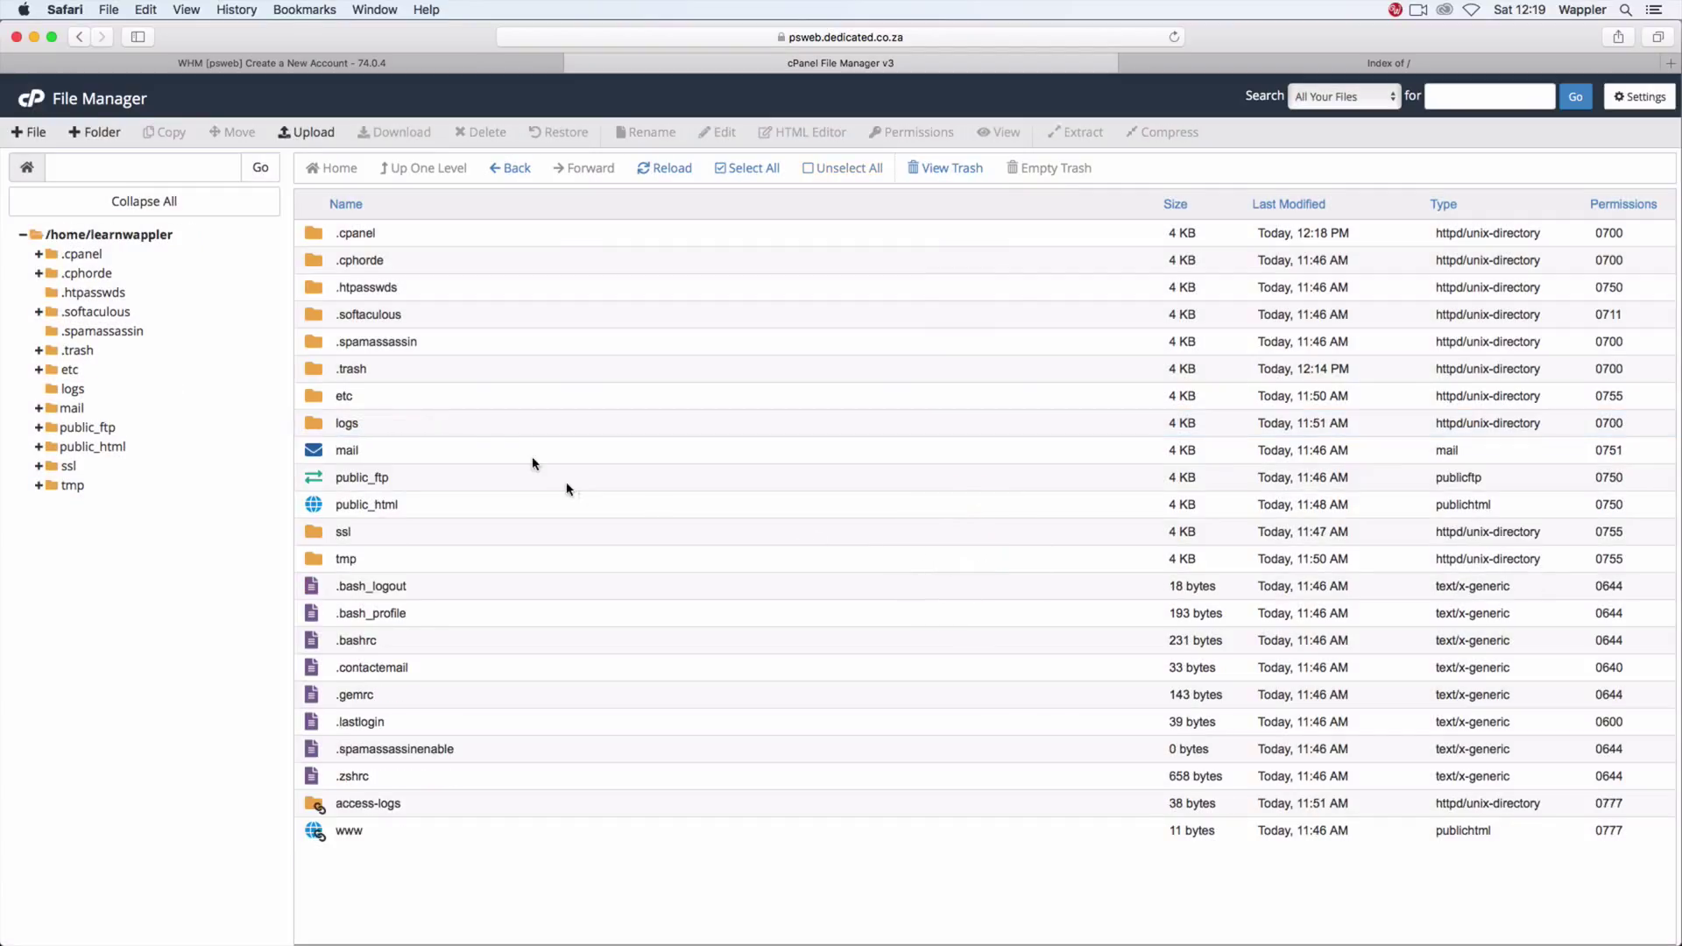
Step: Delete the test folder inside public_html/fji
double_click(412, 503)
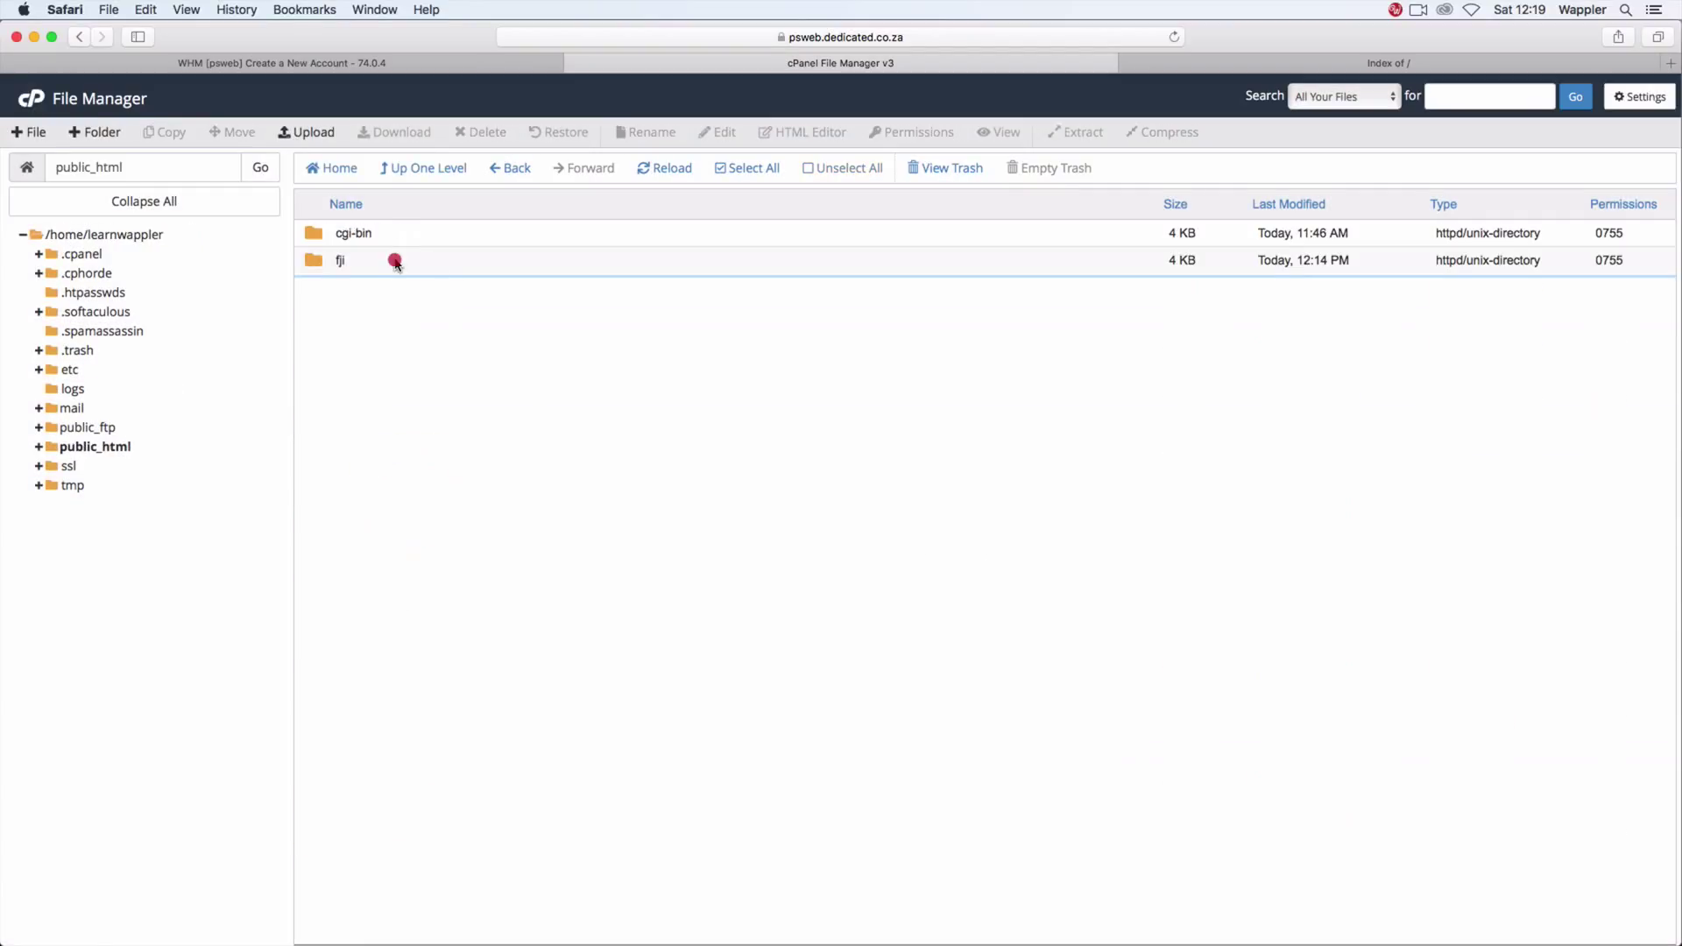
double_click(393, 261)
left_click(417, 233)
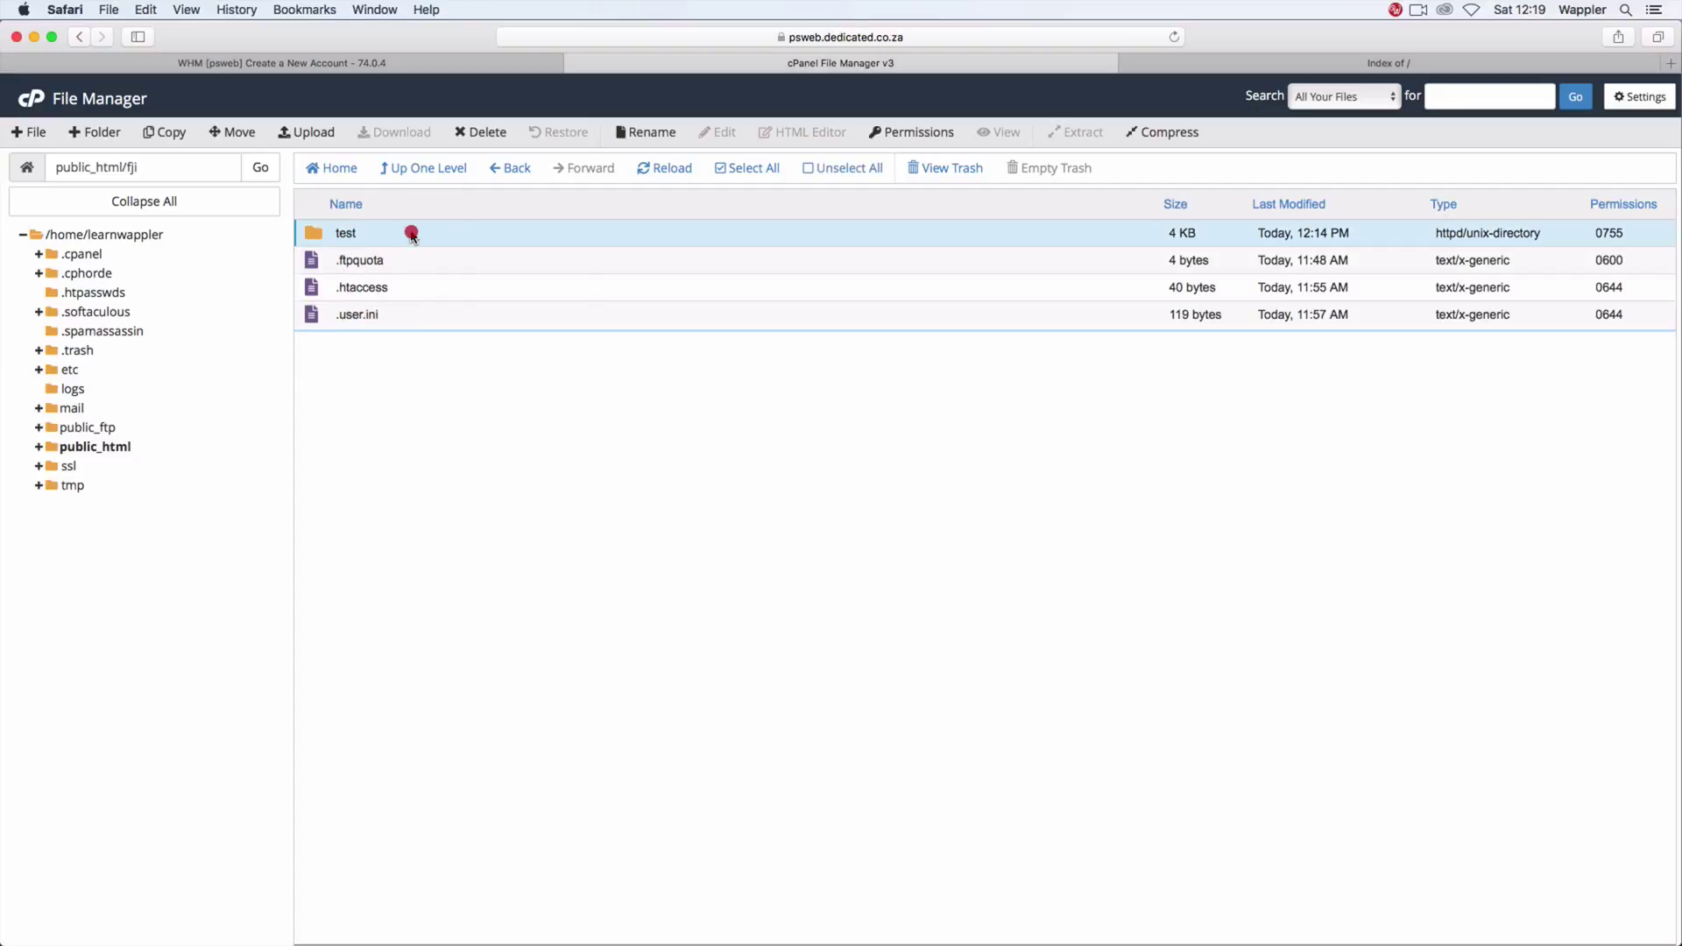
right_click(411, 233)
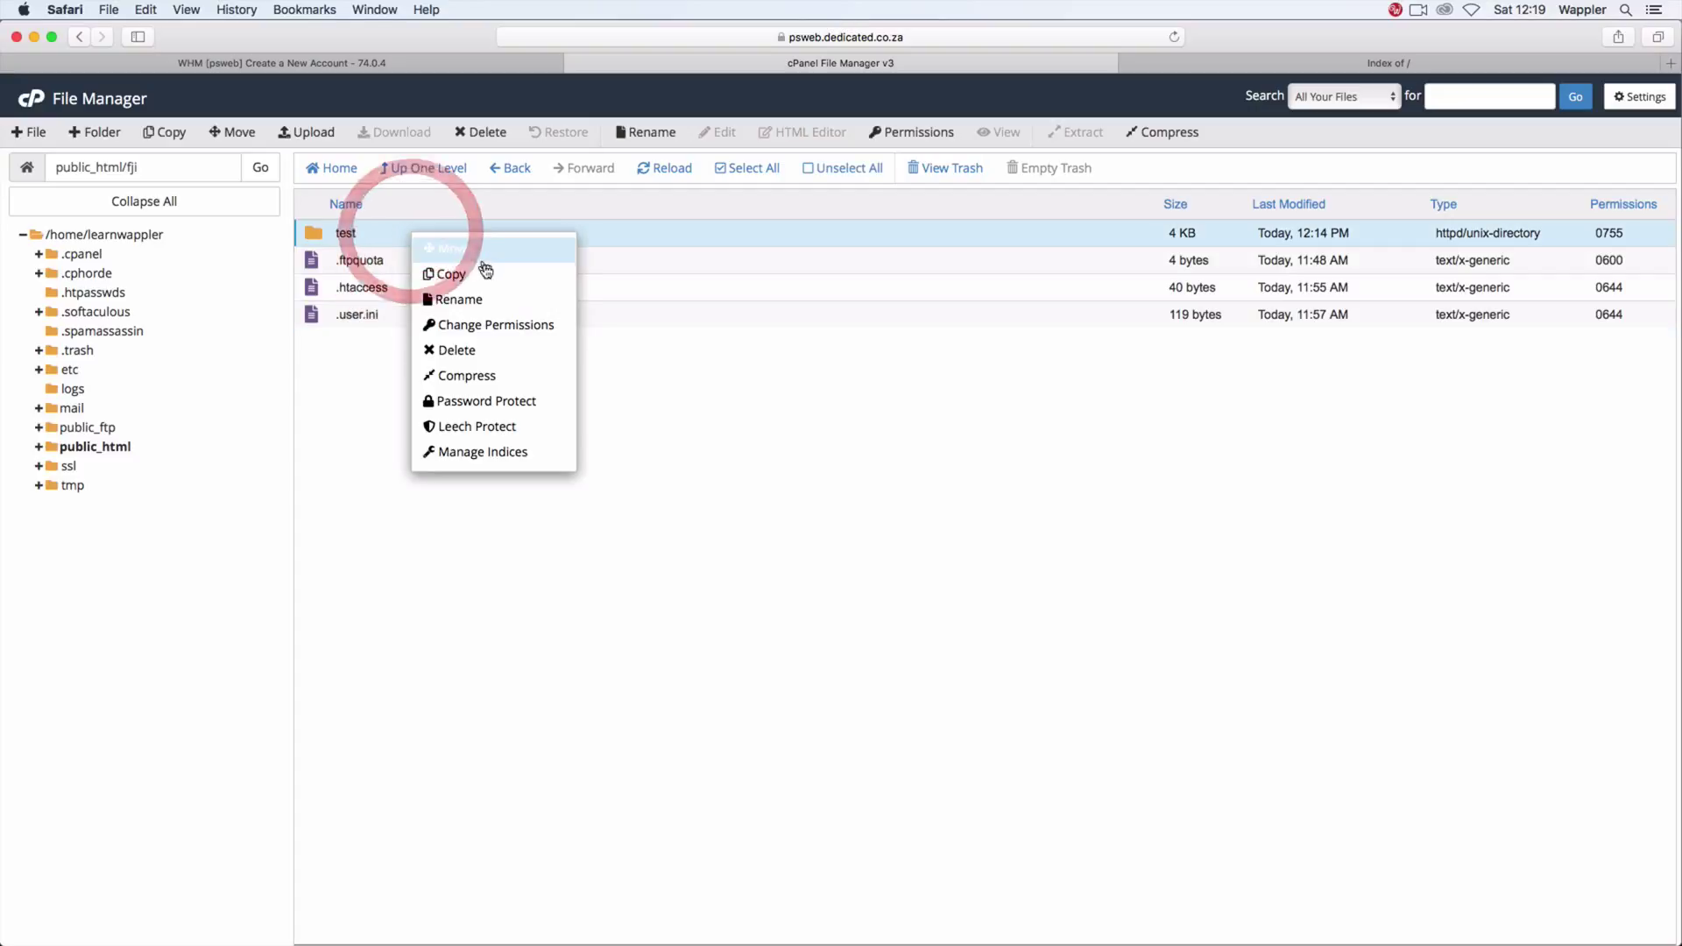
left_click(487, 351)
left_click(975, 565)
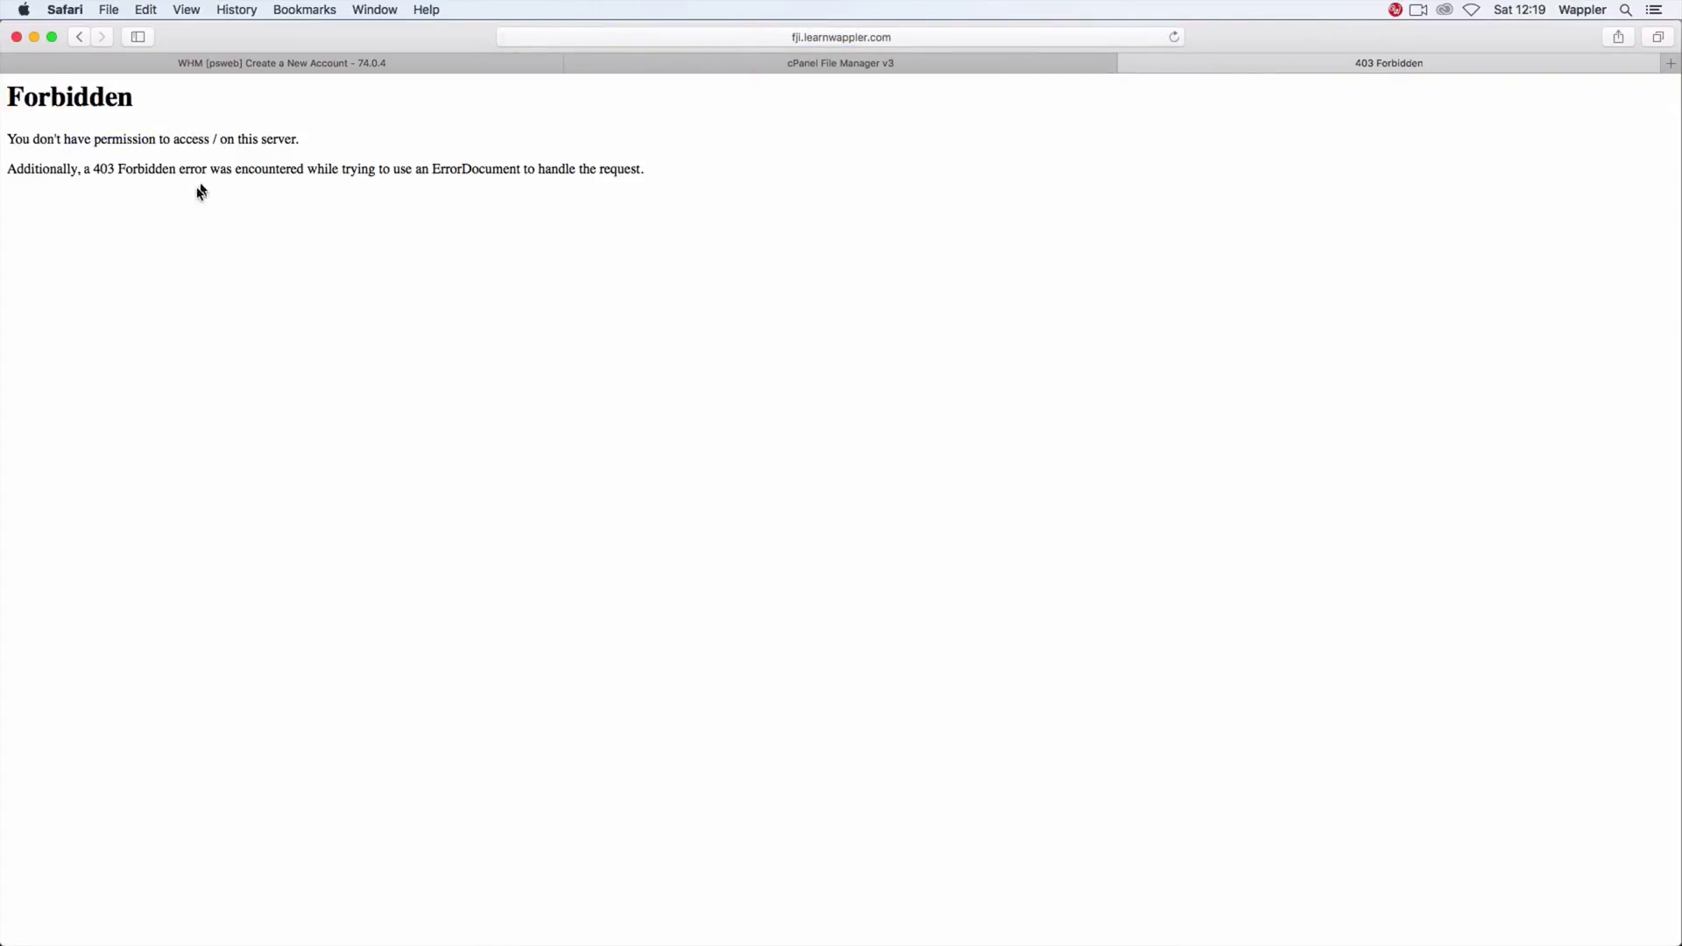
Step: Back in File Manager, select the .htaccess and .user.ini files in public_html/fji
left_click(805, 65)
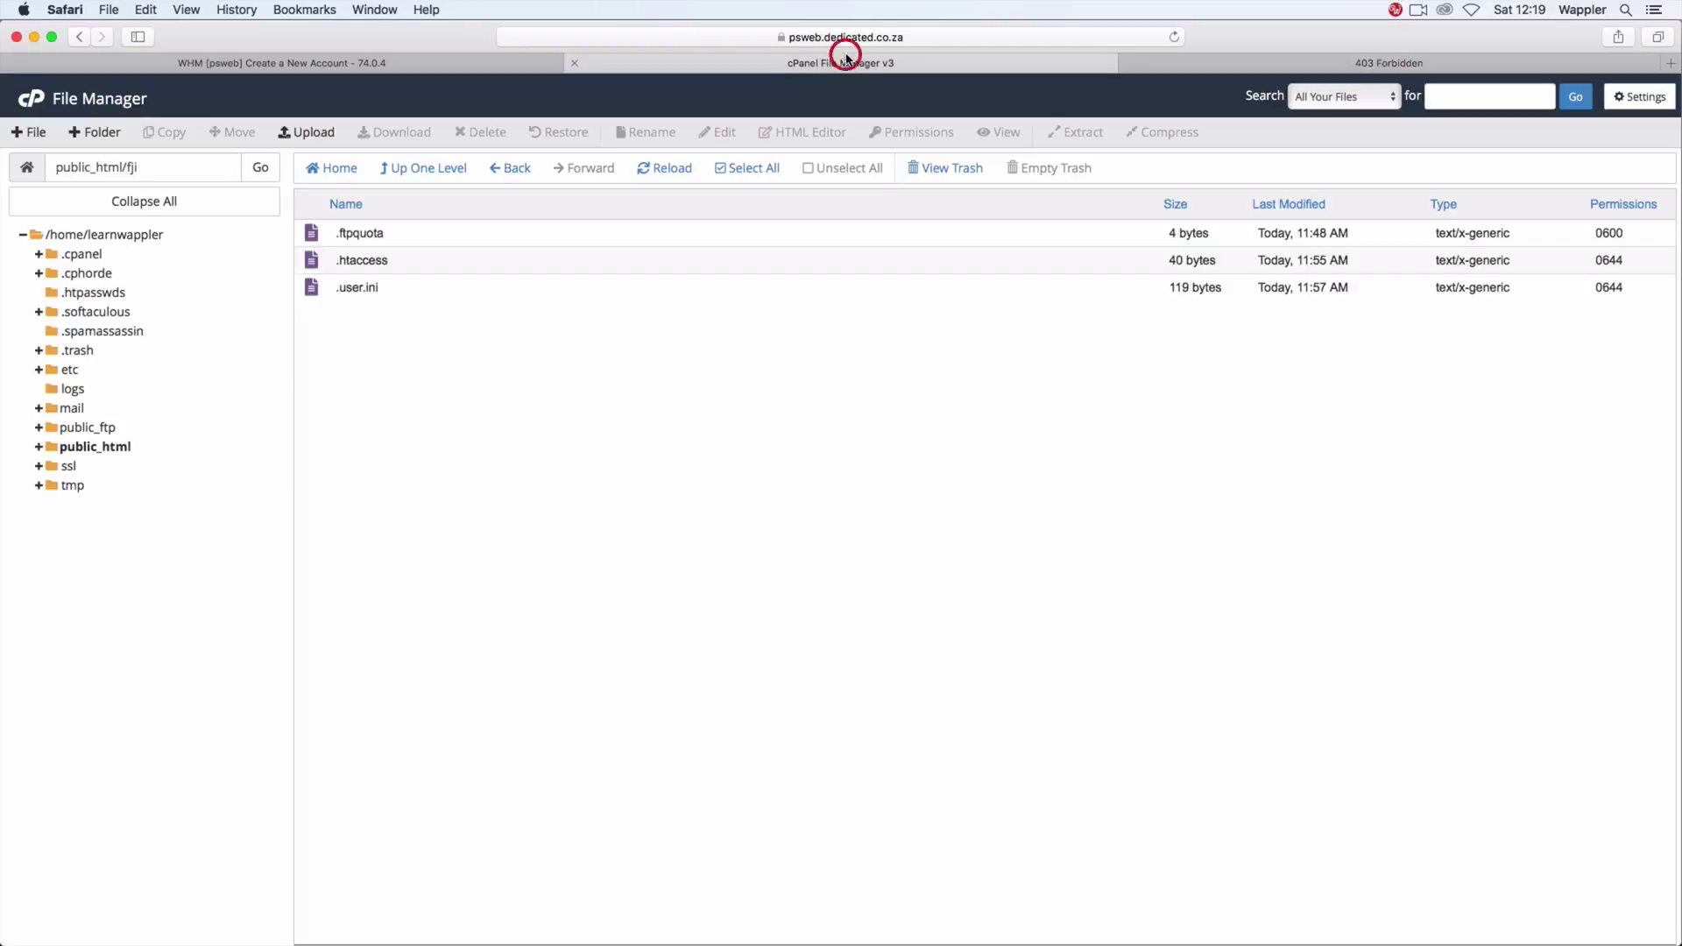
left_click(420, 261)
left_click(420, 289)
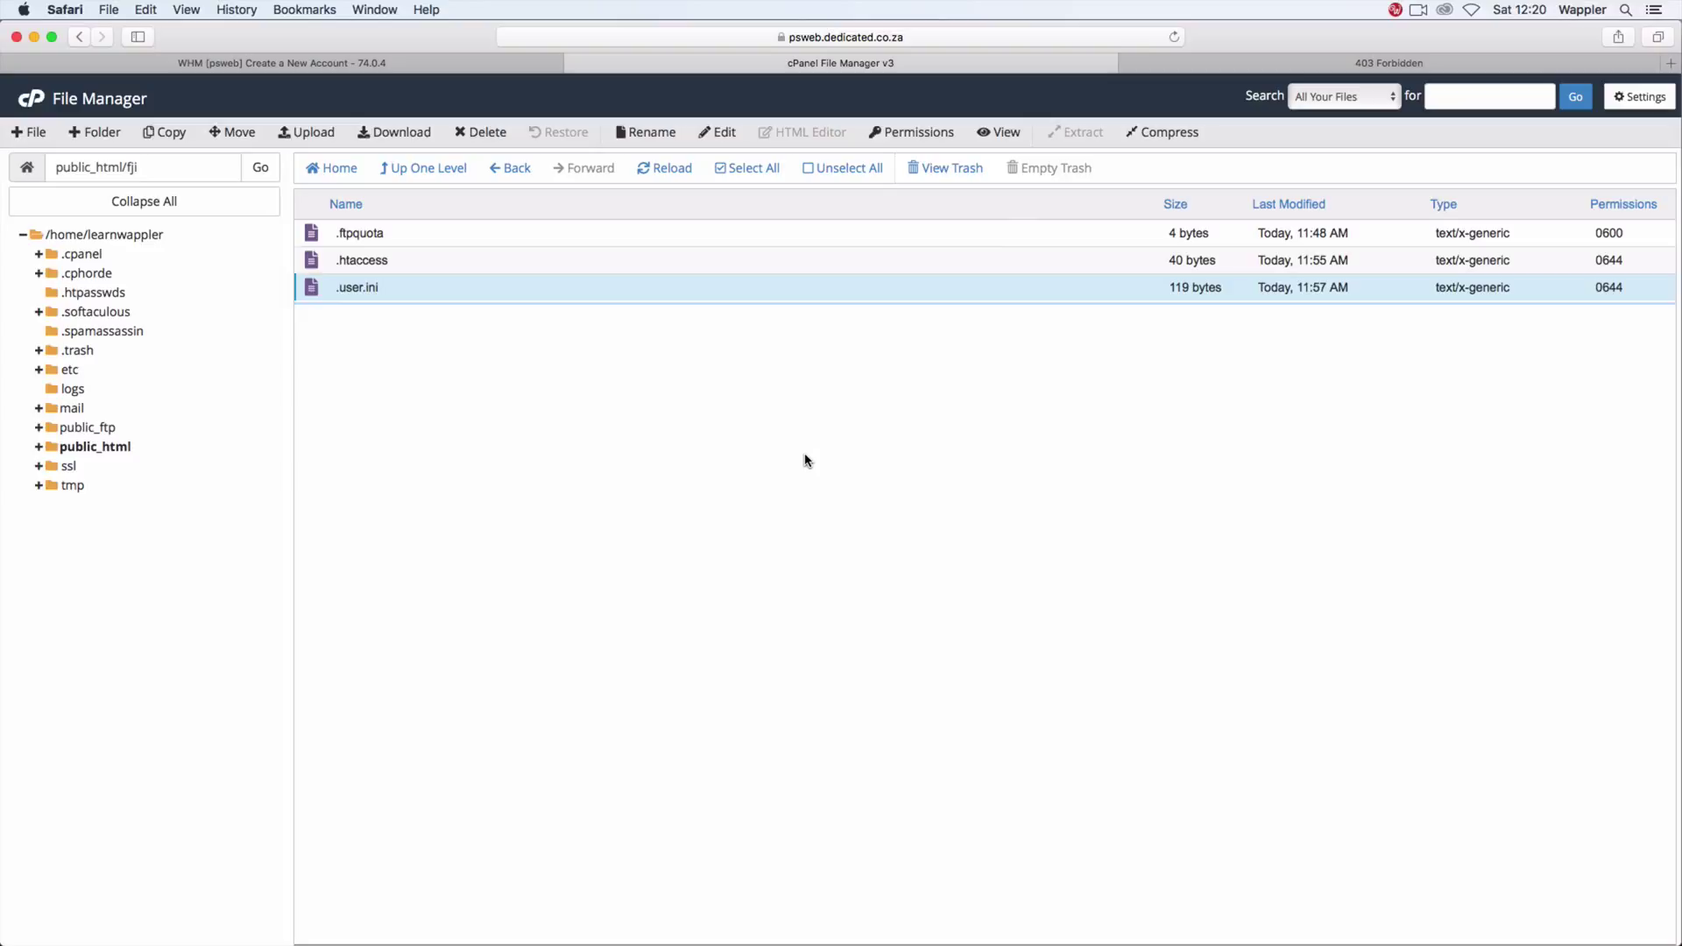
left_click(807, 460)
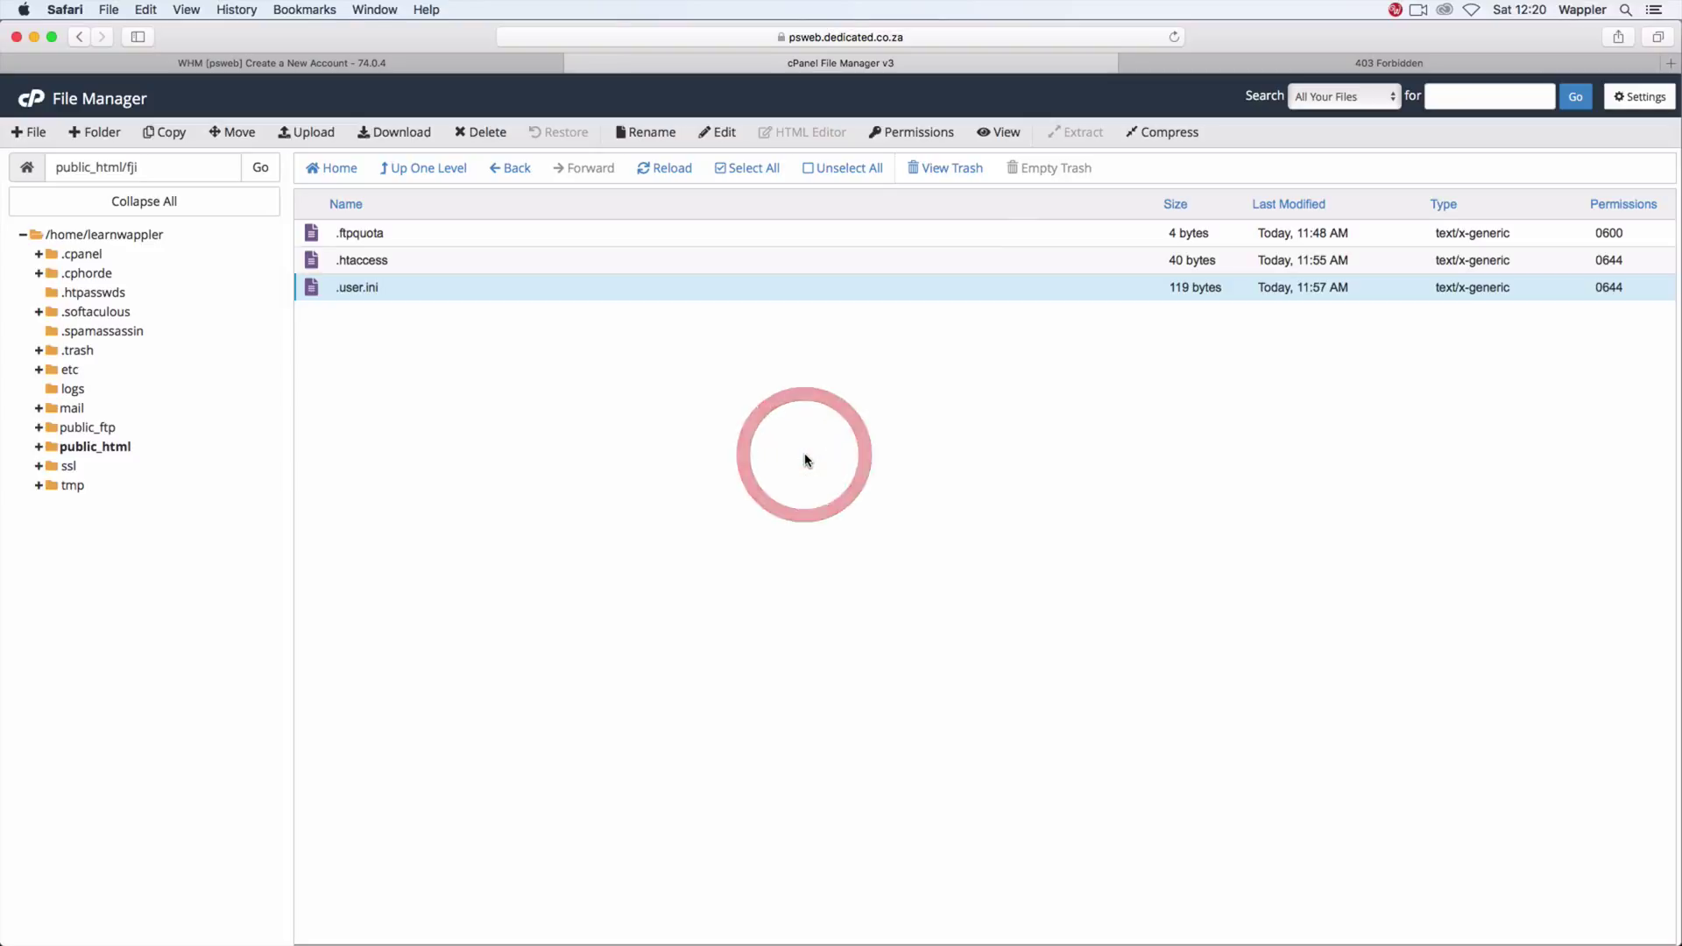